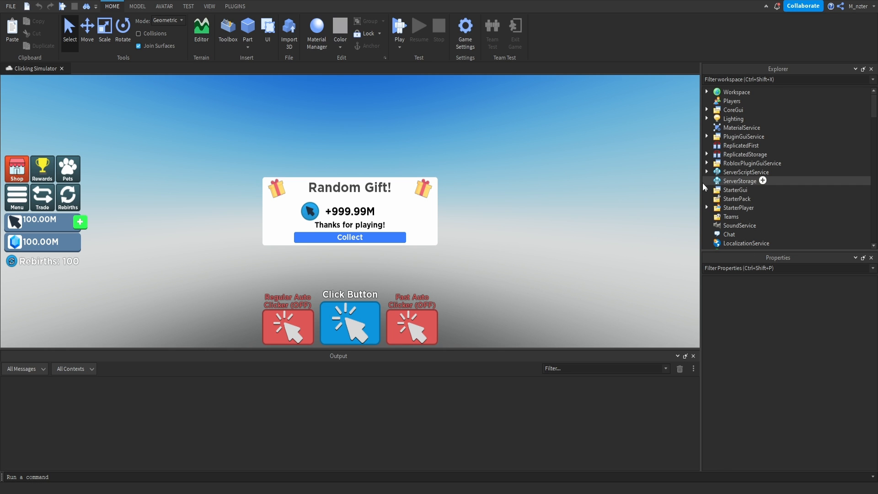
Disable the RandomGift ScreenGui inside StarterGui.
left_click(706, 189)
scroll(722, 209, "down", 2)
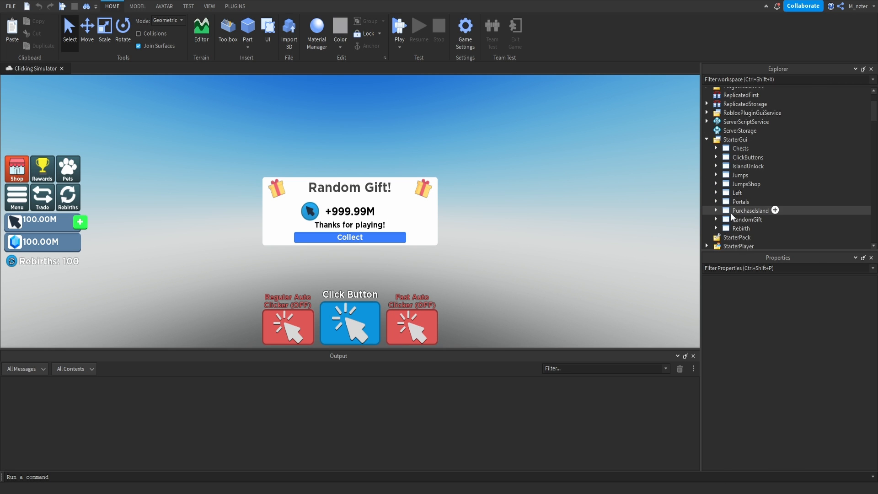
left_click(741, 219)
left_click(764, 268)
type("en")
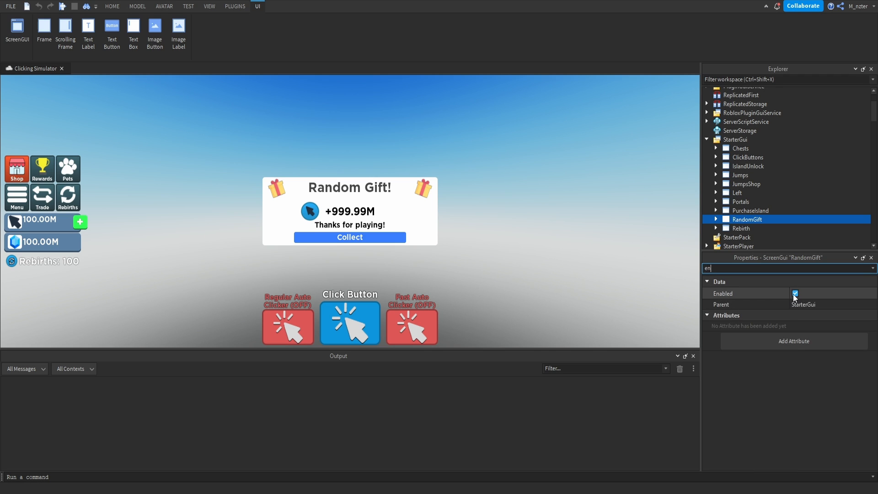
left_click(795, 294)
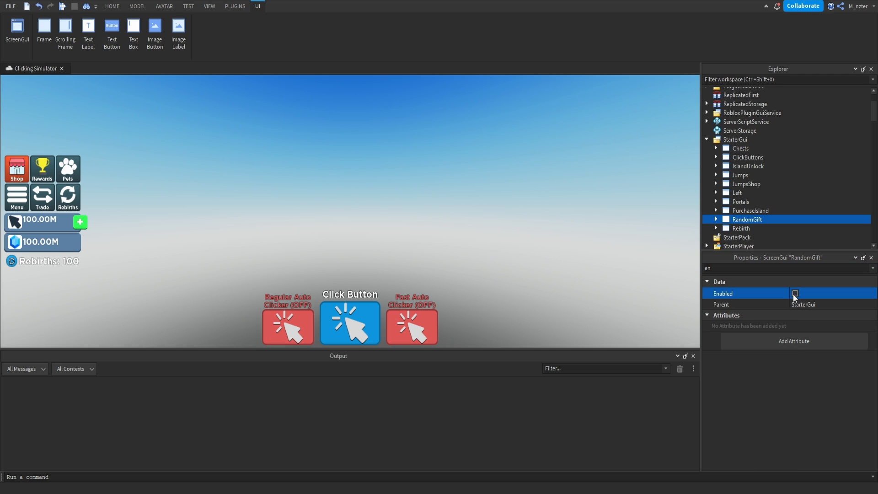
Add a new ScreenGui to StarterGui and name it PetInventory.
left_click(750, 140)
left_click(750, 179)
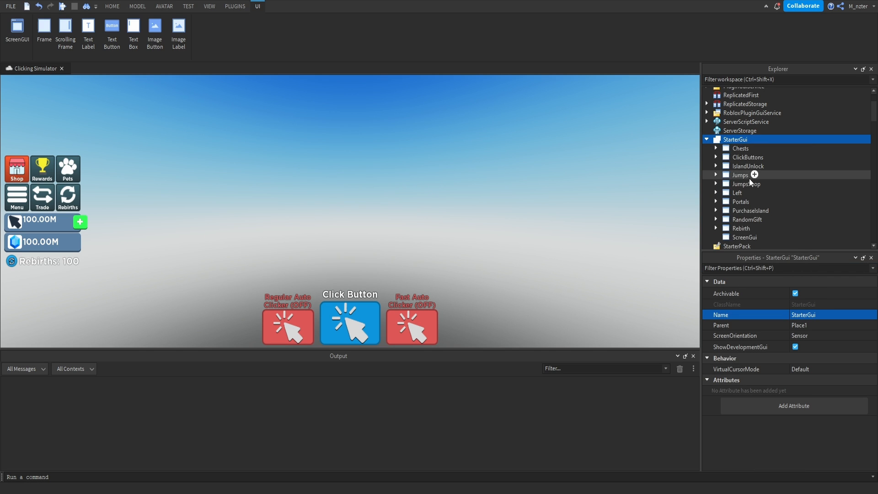
double_click(748, 235)
type("PetInventory")
key("Return")
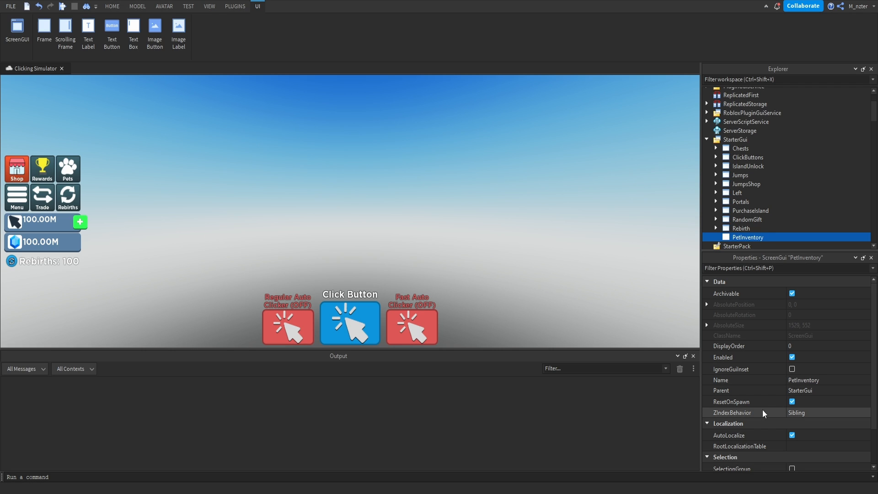
Turn off ResetOnSpawn for the PetInventory ScreenGui and add a Frame inside it.
left_click(792, 401)
left_click(771, 237)
left_click(765, 274)
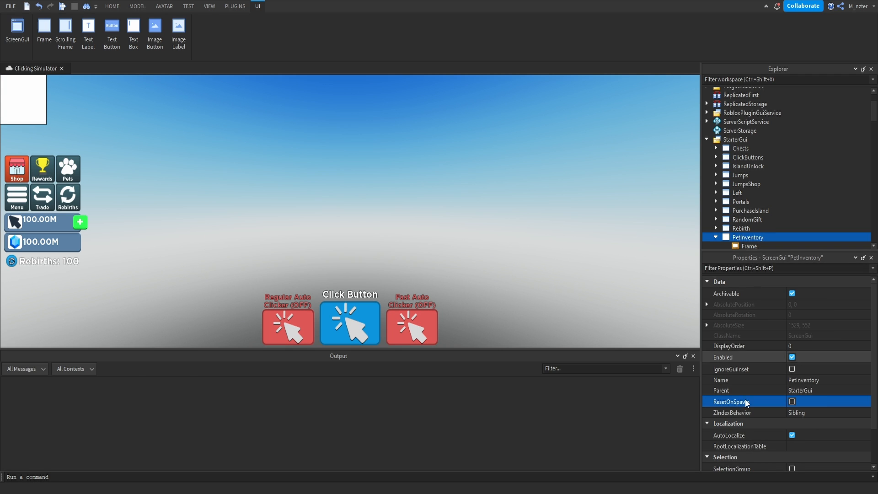
Set the PetInventory frame's Size to {0.3, 0},{0.5, 0}.
left_click(779, 269)
type("siz")
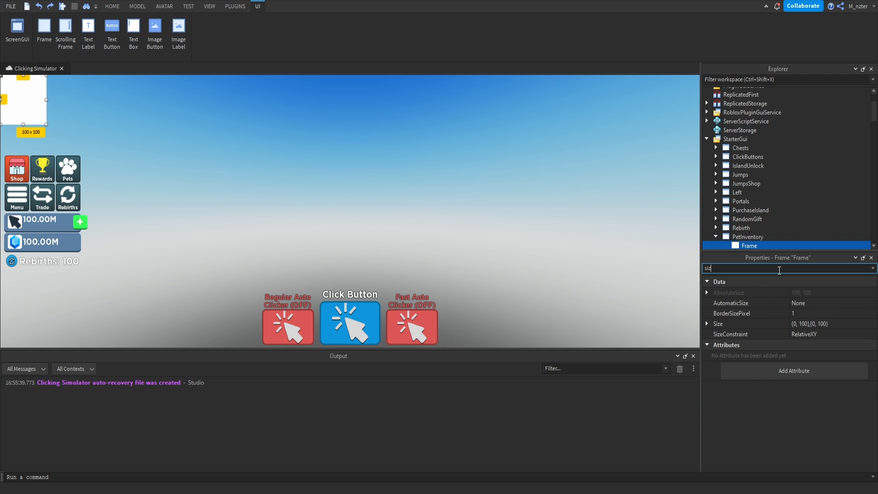
left_click(807, 324)
type(".")
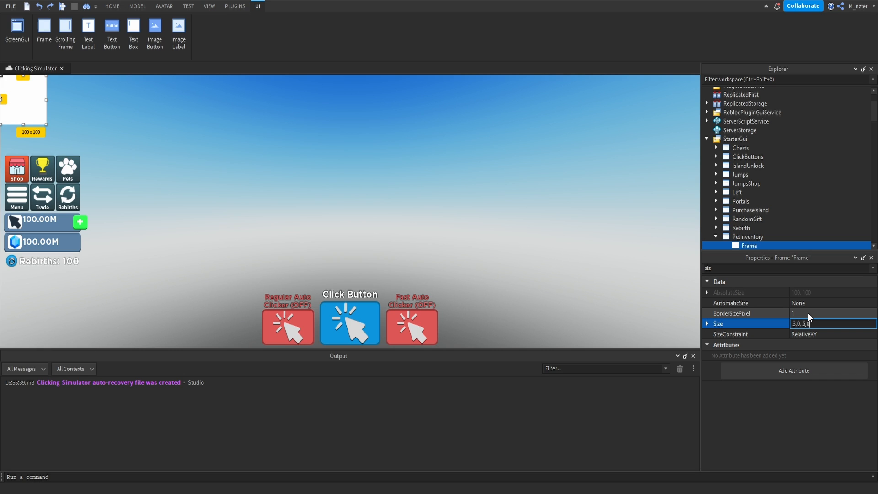
type("3, 0},{0.5, 0")
key("Return")
Center the frame on screen with AnchorPoint 0.5, 0.5 and Position {0.5, 0},{0.5, 0}.
left_click(814, 269)
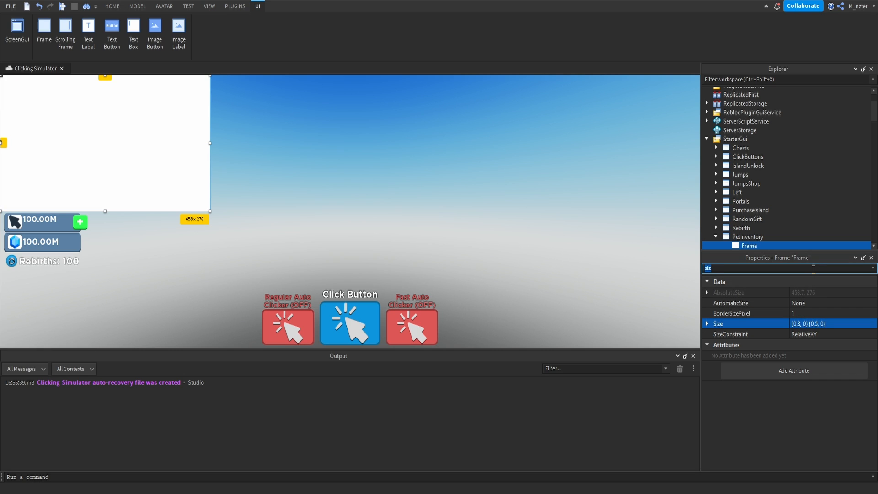
type("po")
left_click(834, 303)
type(".5,.5")
key("Tab")
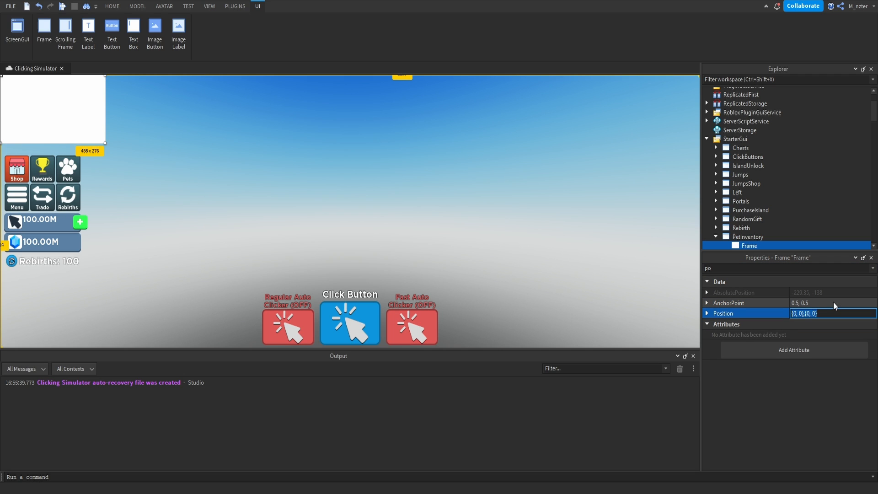
type(".5, 0")
type(".5")
key("Return")
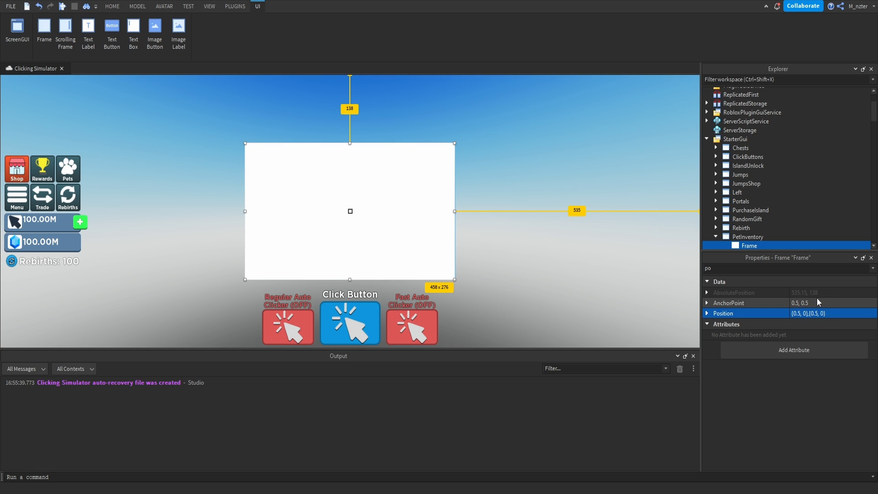
Add an aspect ratio constraint to the PetInventory frame using the AutoScale Lite plugin.
left_click(243, 12)
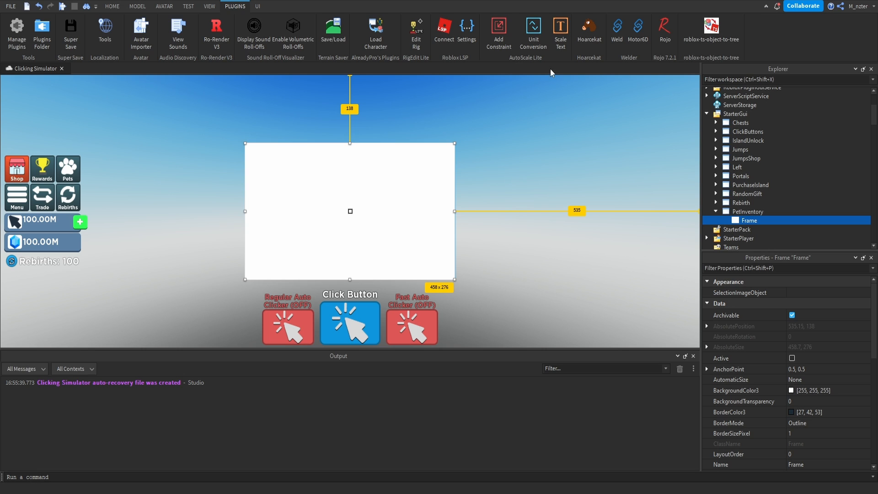
left_click(504, 41)
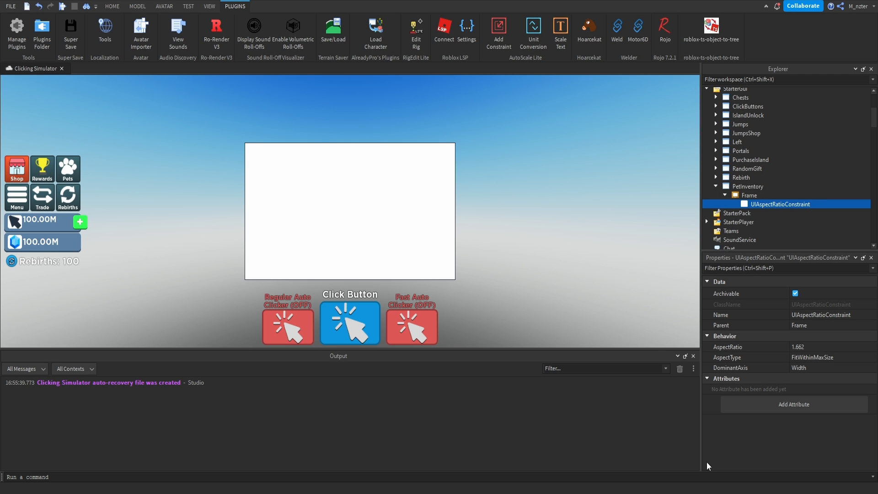
left_click(208, 6)
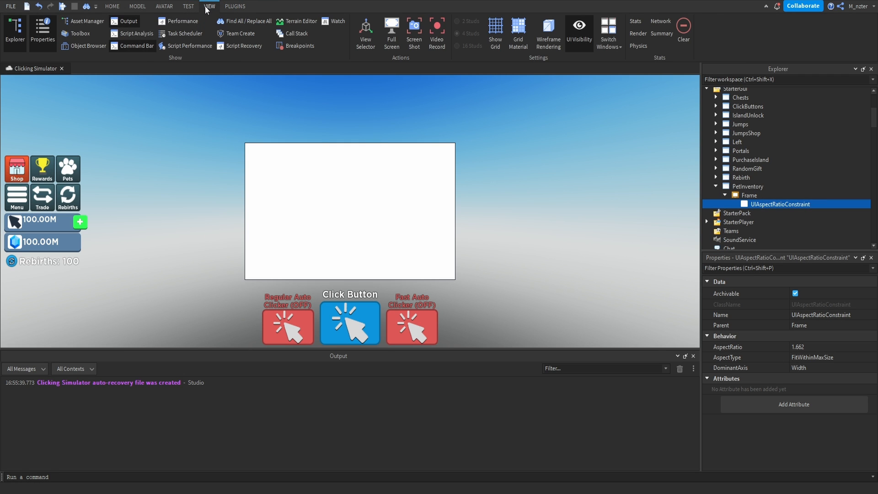
left_click(89, 25)
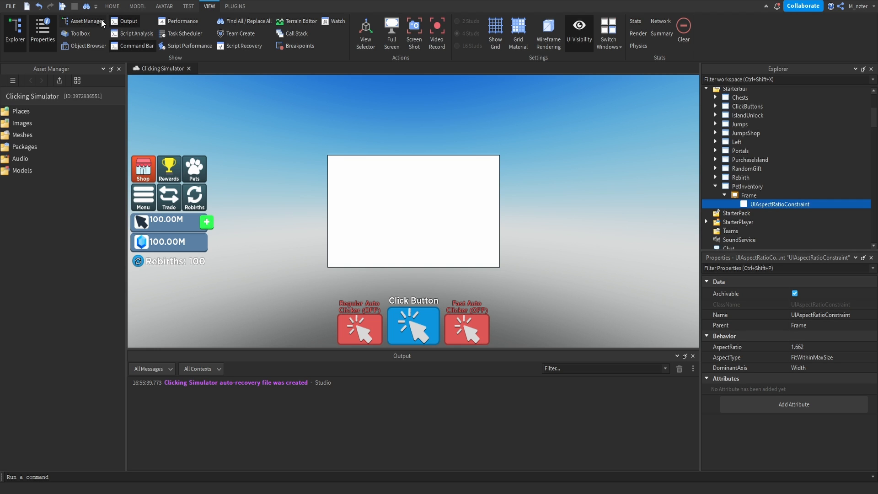
left_click(99, 21)
left_click(131, 47)
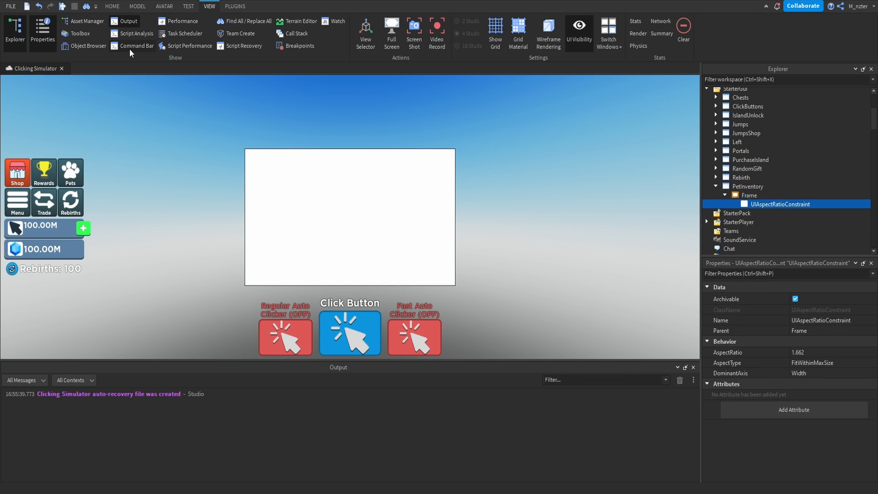
left_click(130, 48)
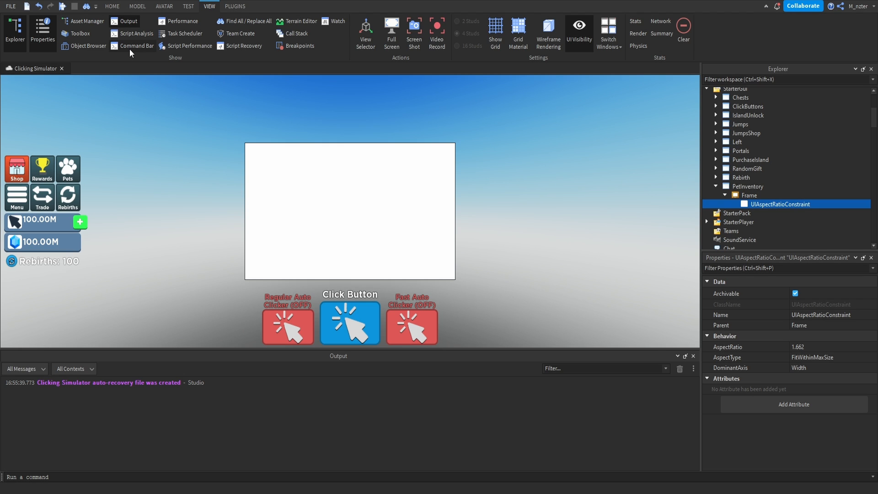
Add a UICorner to the PetInventory frame and set its CornerRadius to 0.025, 0.
left_click(765, 194)
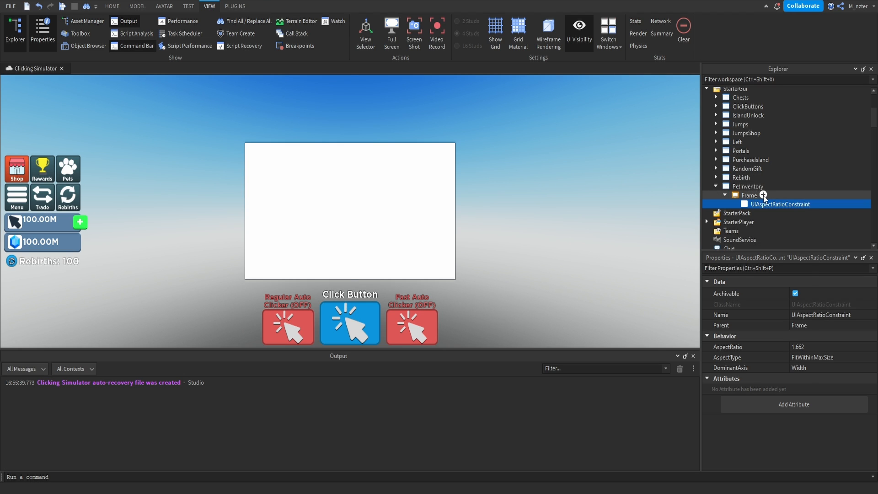
key("ctrl+i")
type("uico")
key("Return")
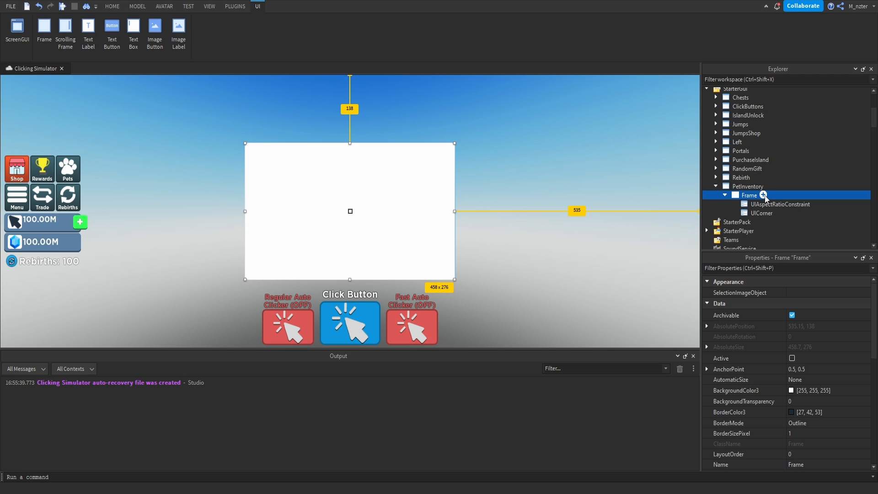
left_click(762, 212)
left_click(801, 291)
type(".025")
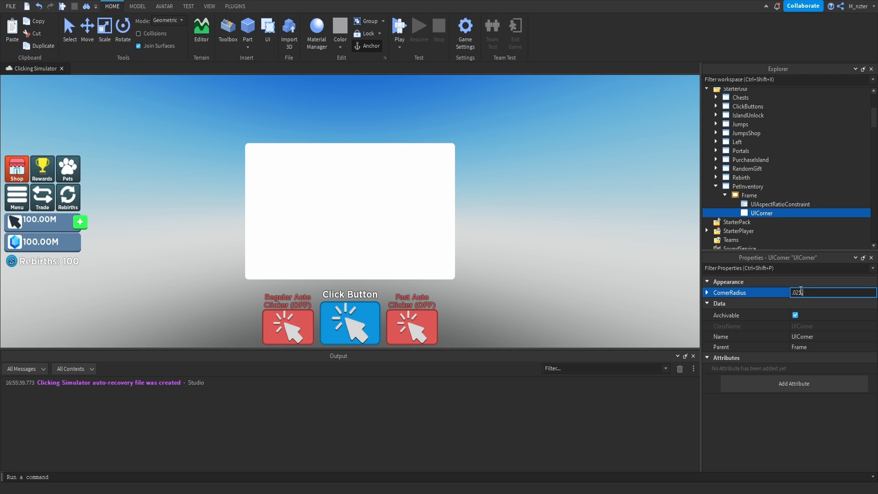
key("Return")
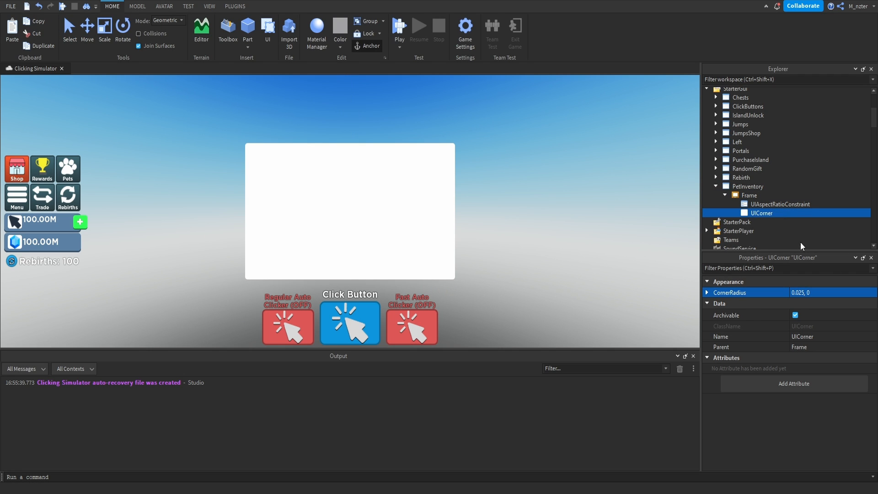
Set the PetInventory frame's BackgroundColor3 to light blue, 39, 180, 255.
left_click(755, 197)
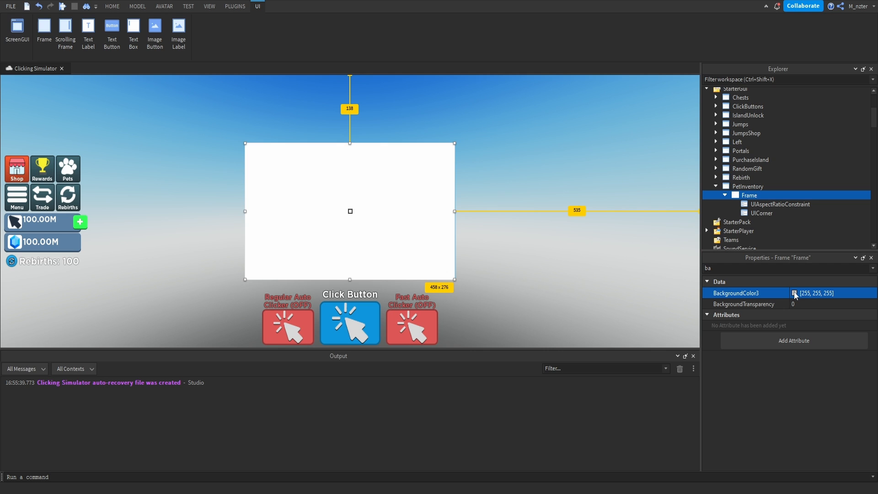
left_click(795, 293)
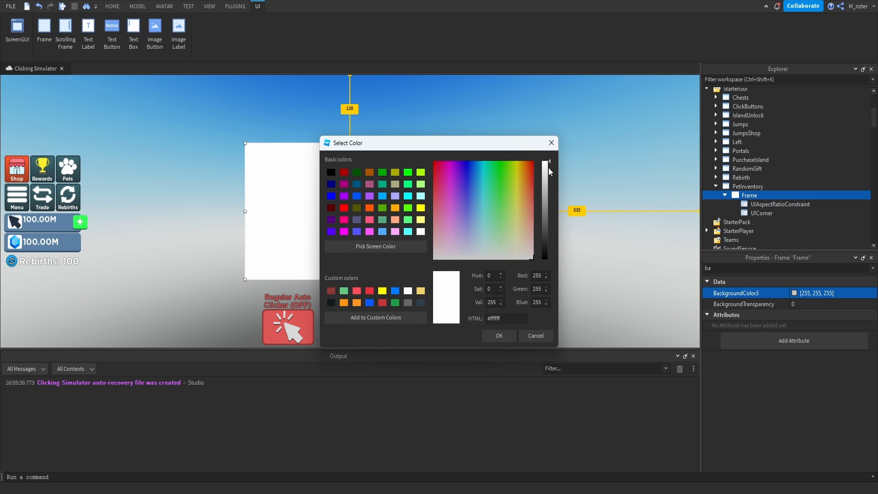
left_click_drag(522, 148, 559, 142)
left_click(439, 239)
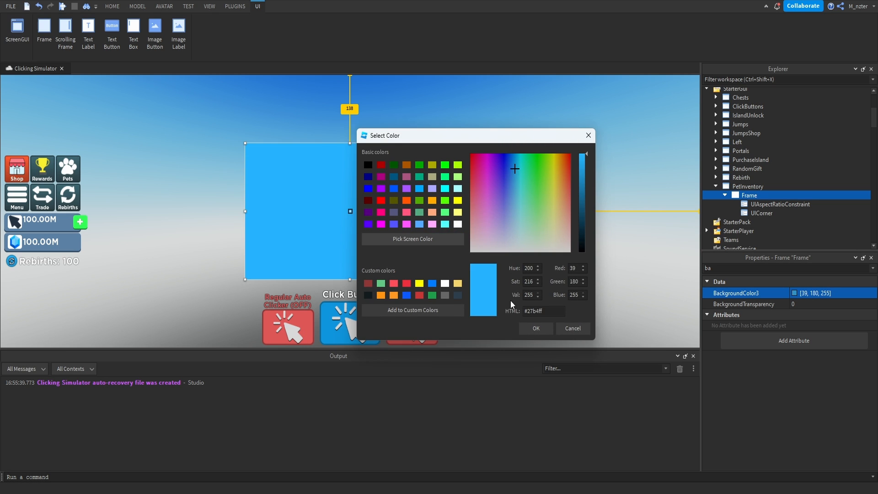
left_click(535, 328)
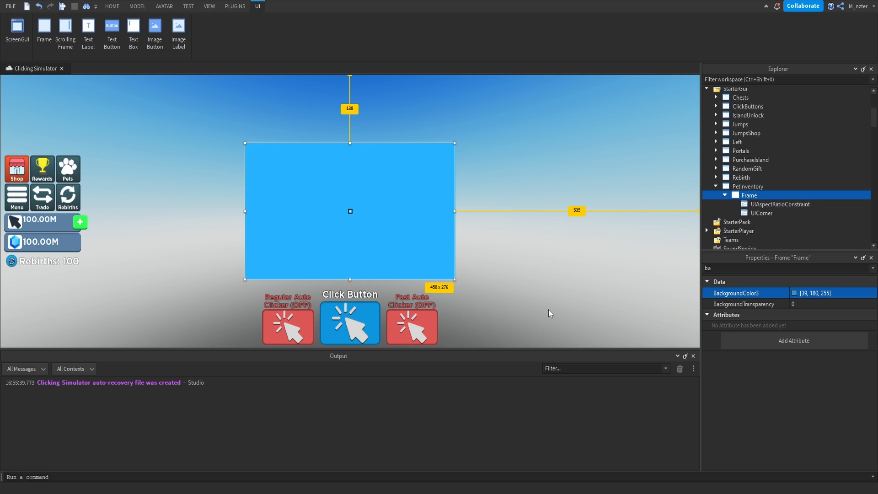
Copy the Title label from the Rebirth frame into the PetInventory frame.
left_click(716, 177)
left_click(725, 186)
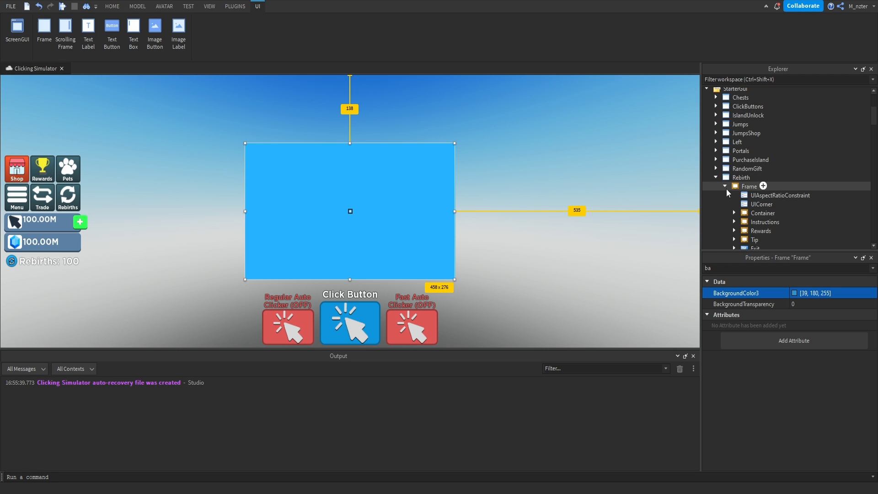
scroll(732, 199, "down", 3)
scroll(749, 223, "down", 2)
left_click(755, 215)
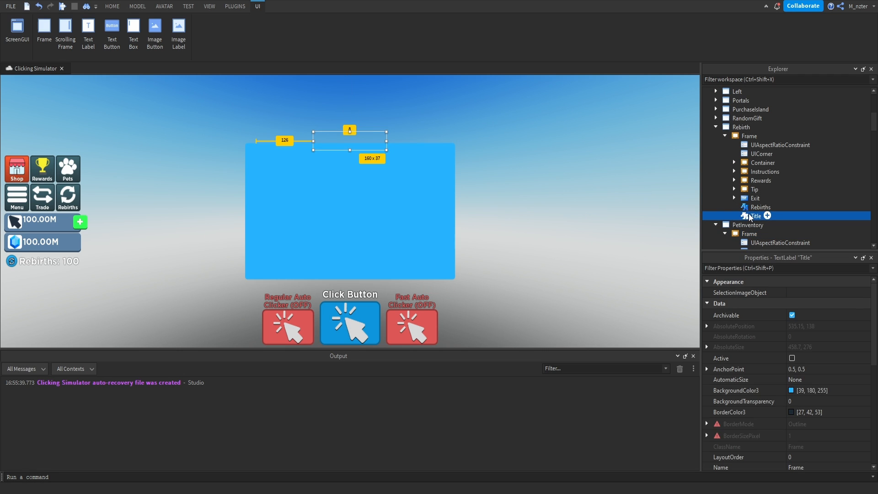
left_click(725, 136)
left_click(716, 128)
left_click(735, 145)
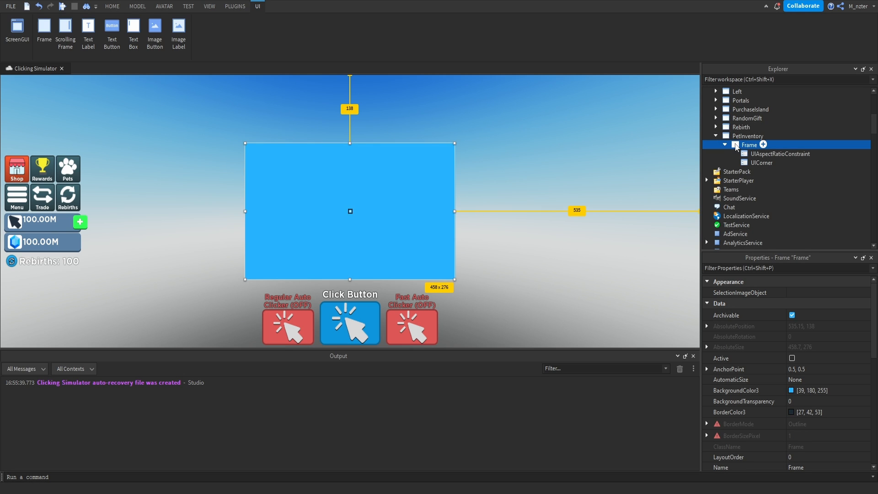
key("ctrl+shift+v")
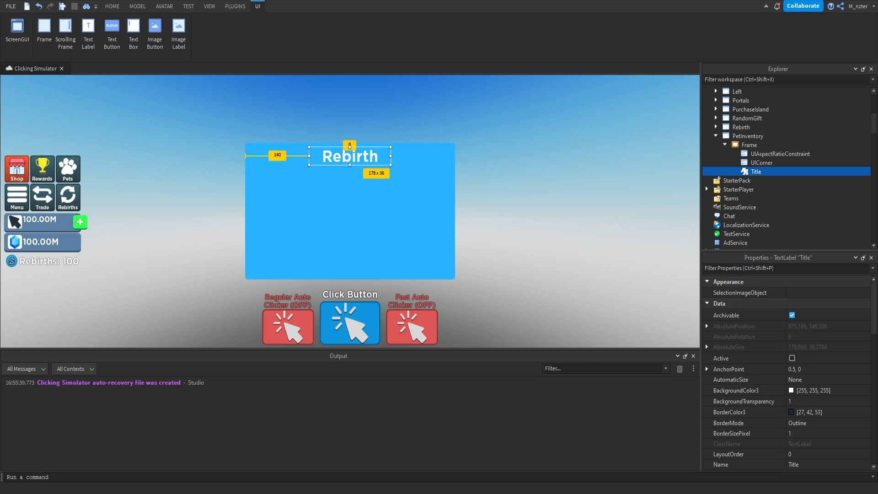
Reduce the copied title's Size to {0.39, 0},{0.067, 0} and move its Position slightly upward in the frame.
key("ctrl+shift+p")
type("size")
left_click_drag(350, 165, 353, 157)
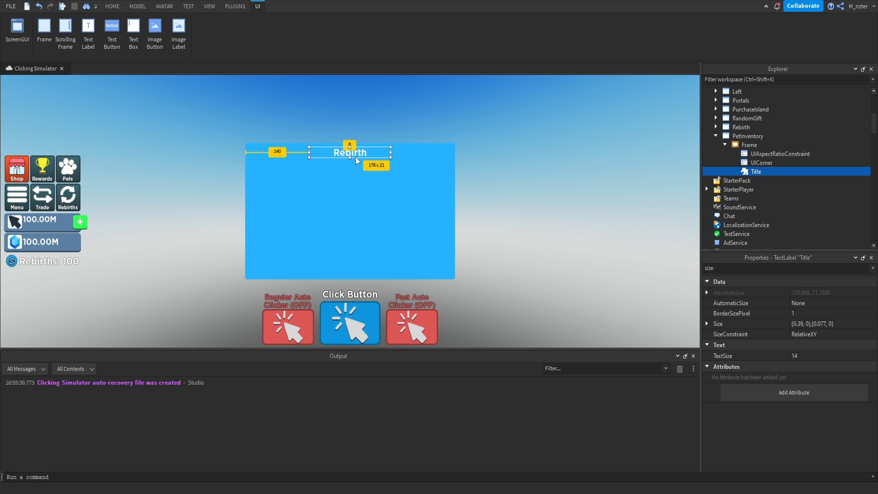
left_click_drag(355, 158, 356, 156)
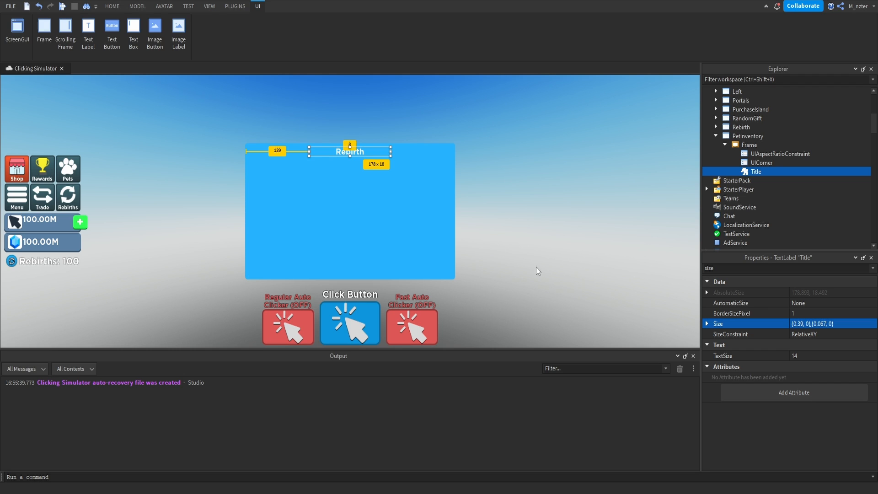
type("po")
left_click(816, 313)
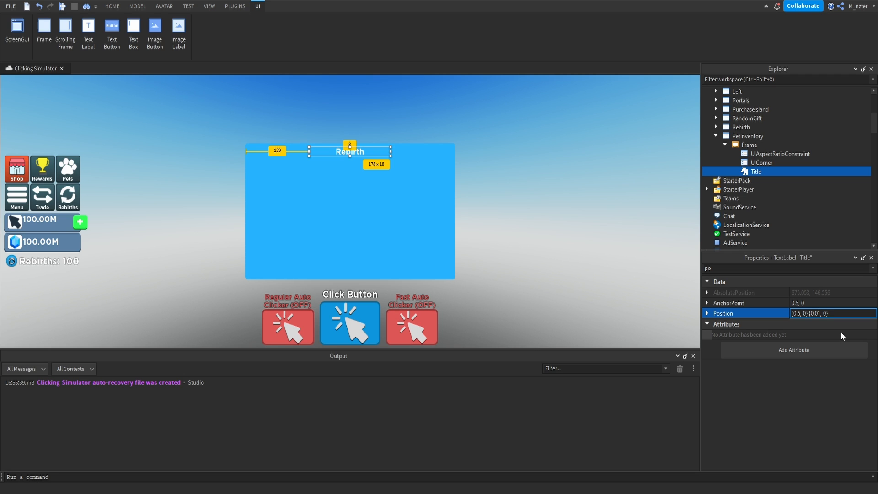
key("Return")
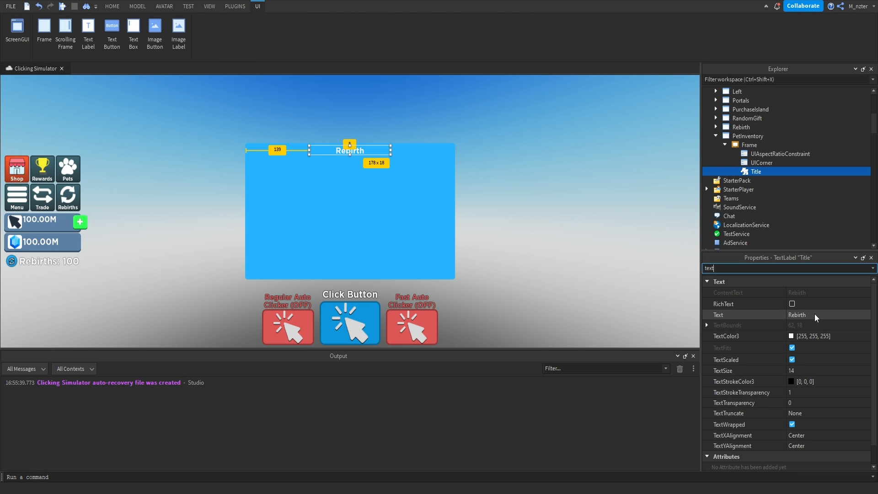
Change the title label's text to Pets.
left_click(815, 315)
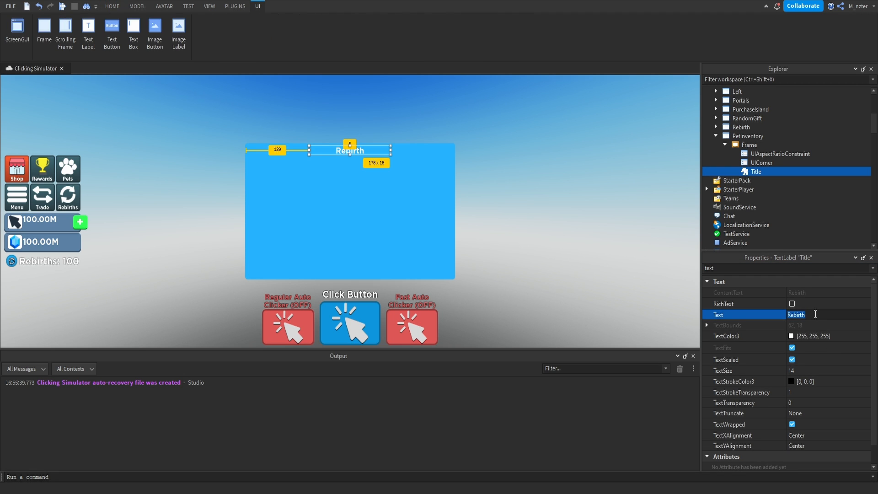
type("Pets")
key("Return")
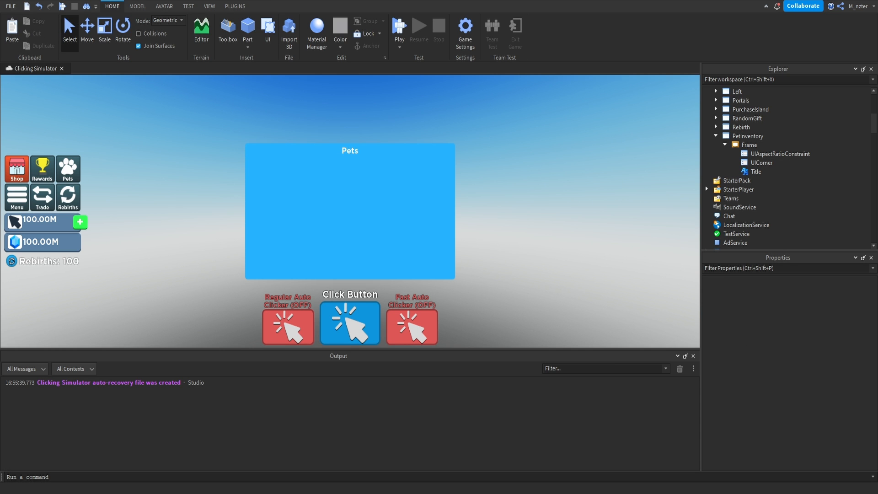
right_click_drag(594, 249, 594, 249)
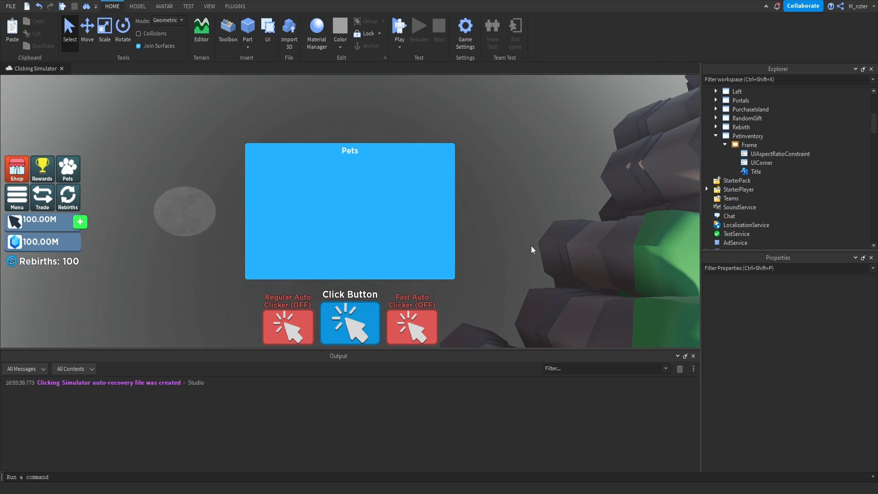
Add a child Frame inside the PetInventory frame and name it Holder.
left_click(750, 145)
left_click(763, 145)
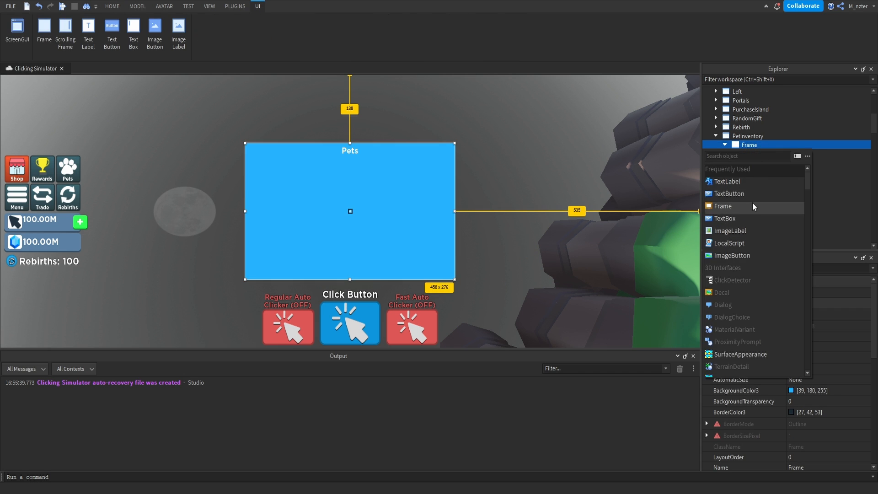
left_click(753, 202)
left_click(754, 173)
left_click(758, 171)
type("Holder")
key("Return")
Set the Holder frame's BackgroundColor3 to the darker blue [52, 154, 205], sampled from the screen.
key("ctrl+shift+p")
type("bac")
left_click(794, 293)
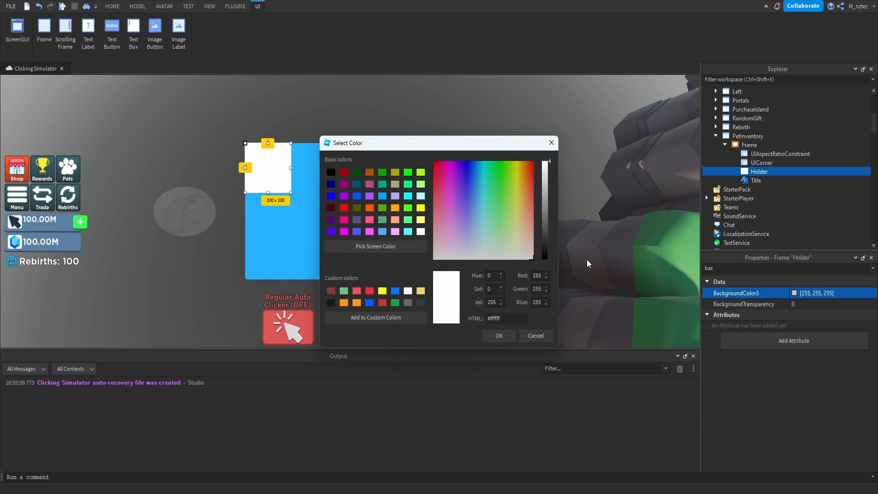
left_click(398, 246)
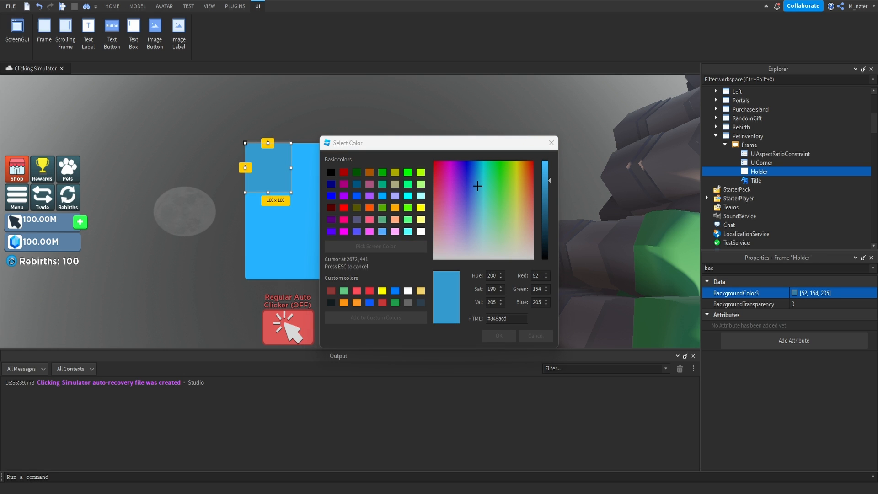
left_click(498, 337)
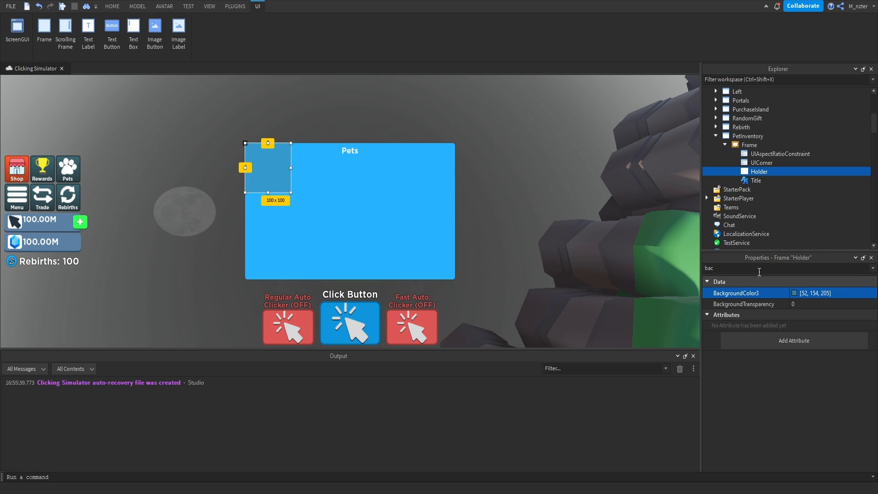
Set the Holder frame's Size to {0.95, 0},{0.5, 0}.
key("ctrl+a")
type("size")
left_click(810, 324)
key("BackSpace")
type(".95")
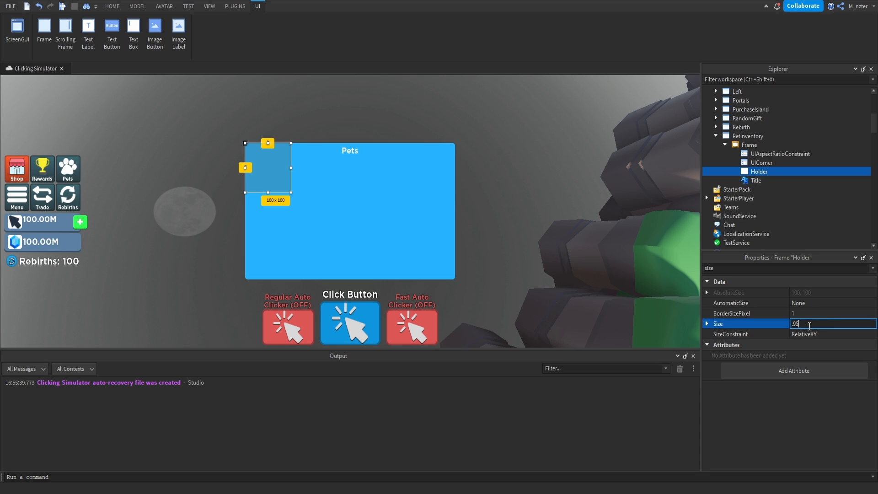
type(", 0},{0.5, 0")
key("Return")
Centre the Holder frame horizontally with AnchorPoint 0.5, 0 and Position {0.5, 0},{0, 0}.
left_click(726, 268)
type("po")
left_click(794, 303)
left_click(794, 313)
left_click(797, 315)
key("BackSpace")
type(".5, 0},{0, 0}")
key("Return")
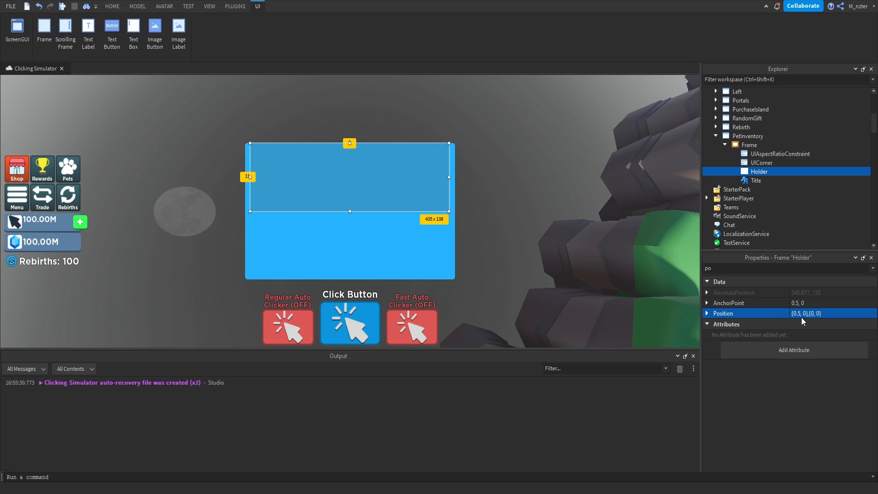
Move the Holder to the lower part of the main frame and stretch it to about 444 x 211 beneath the Pets title.
left_click_drag(416, 198, 382, 266)
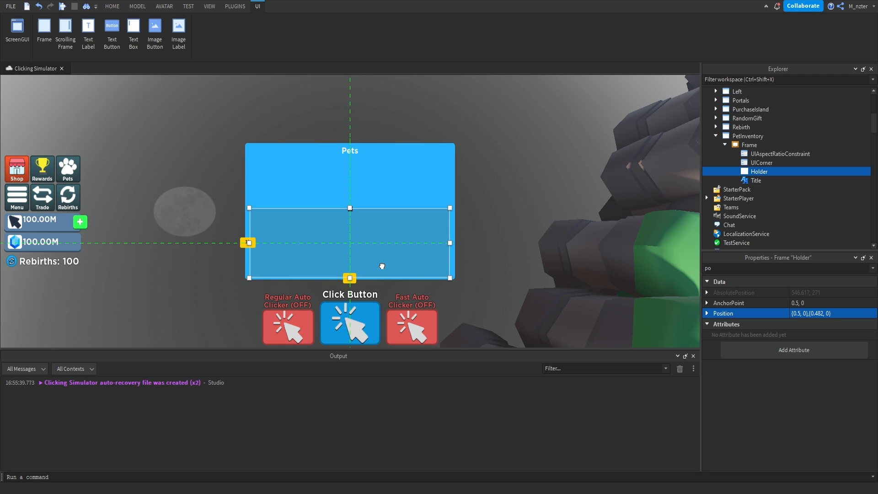
left_click_drag(350, 209, 362, 174)
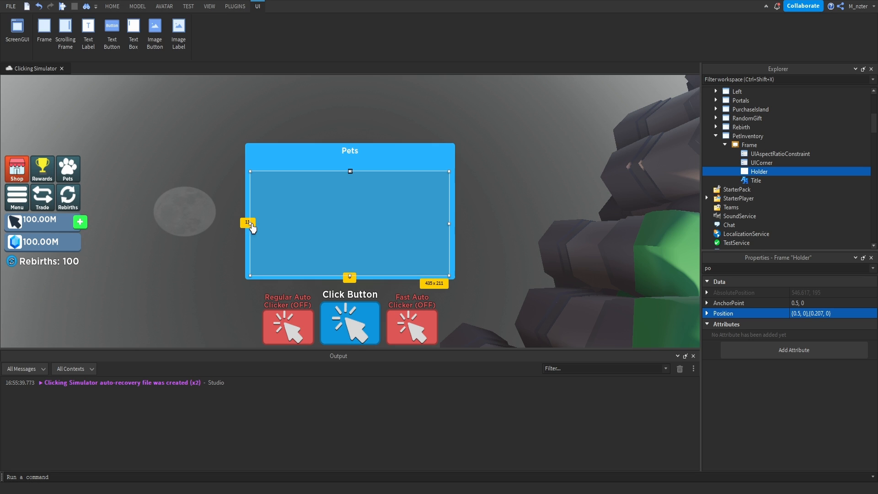
left_click_drag(250, 224, 248, 223)
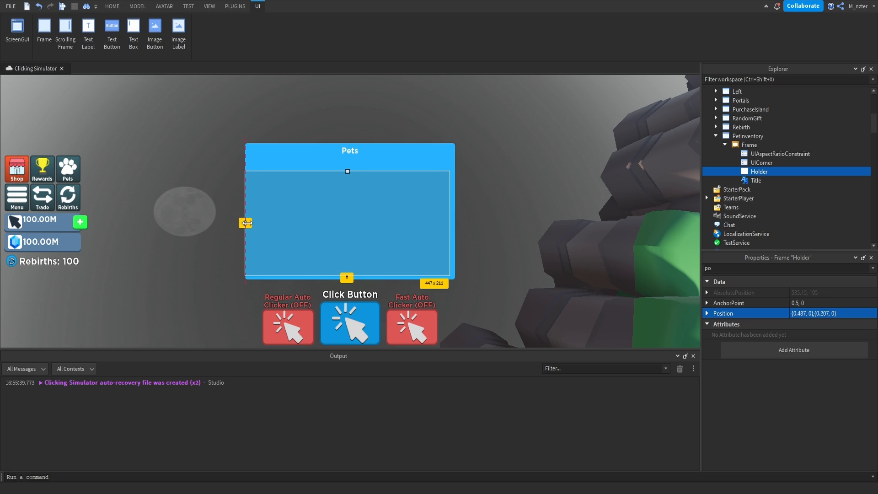
left_click_drag(448, 223, 450, 223)
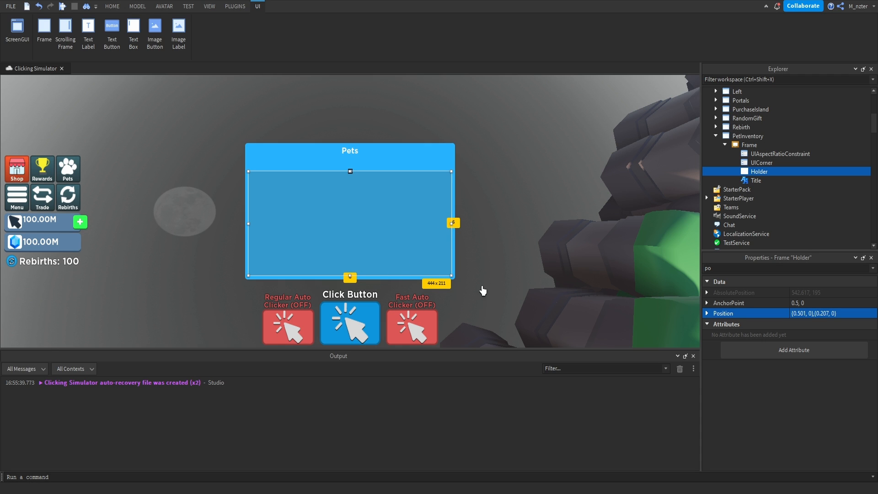
Reset the Holder's horizontal Position scale to 0.5 and extend its lower edge slightly, to a height of about 212.
left_click(804, 312)
key("BackSpace")
key("BackSpace")
key("Return")
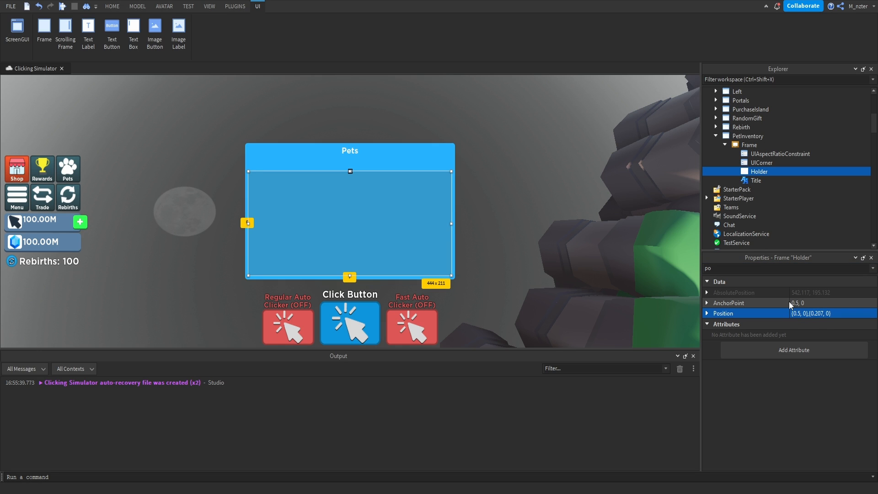
left_click_drag(350, 276, 355, 277)
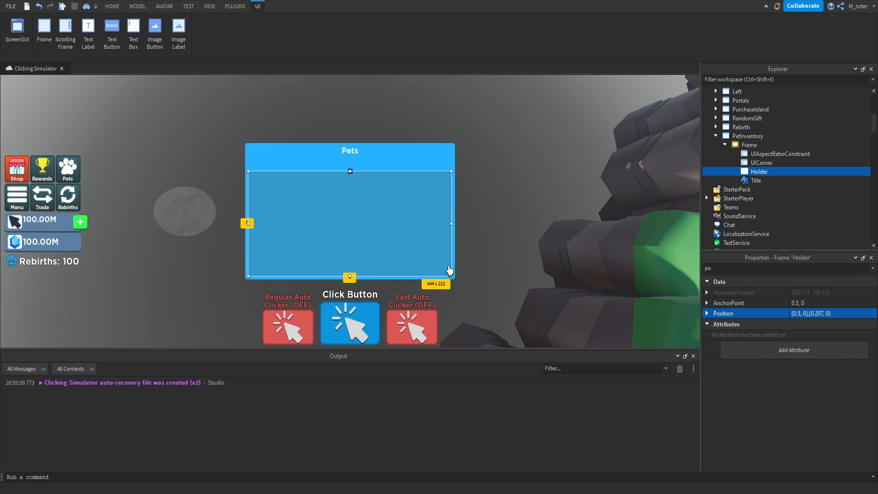
Add a UICorner inside the Holder frame.
left_click(770, 172)
type("uic")
key("Return")
left_click(774, 180)
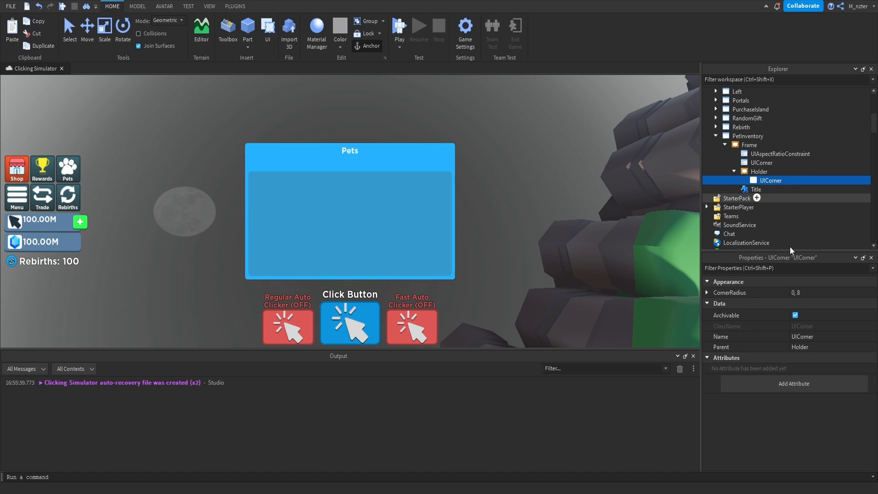
Try a CornerRadius of 0.1, 0 on the Holder's UICorner, and settle on 0.025, 0.
left_click(805, 293)
type(".1,0")
key("Return")
left_click(804, 292)
left_click(799, 293)
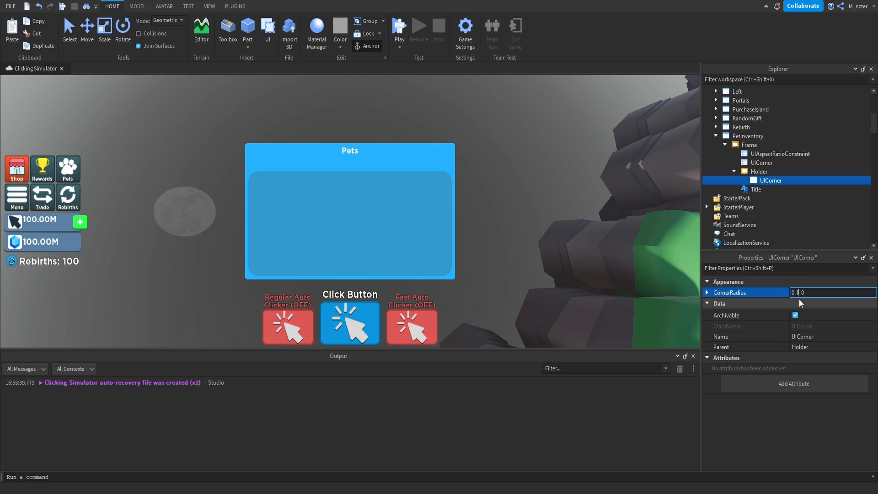
key("BackSpace")
type("025")
key("Return")
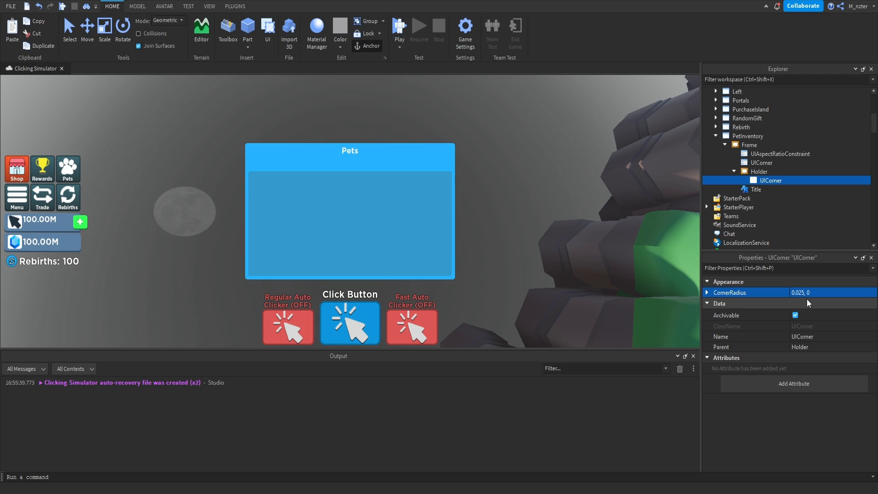
Copy the Exit button from the Rebirth frame into the PetInventory frame.
left_click(717, 127)
left_click(723, 136)
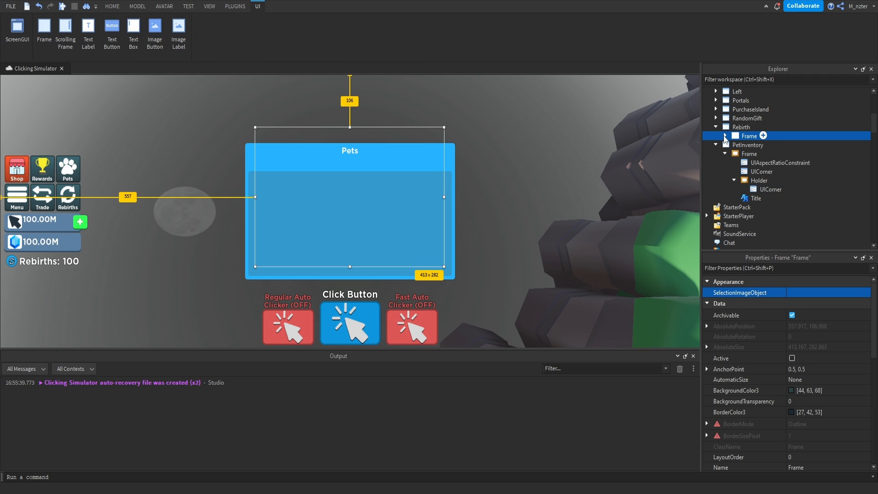
left_click(748, 198)
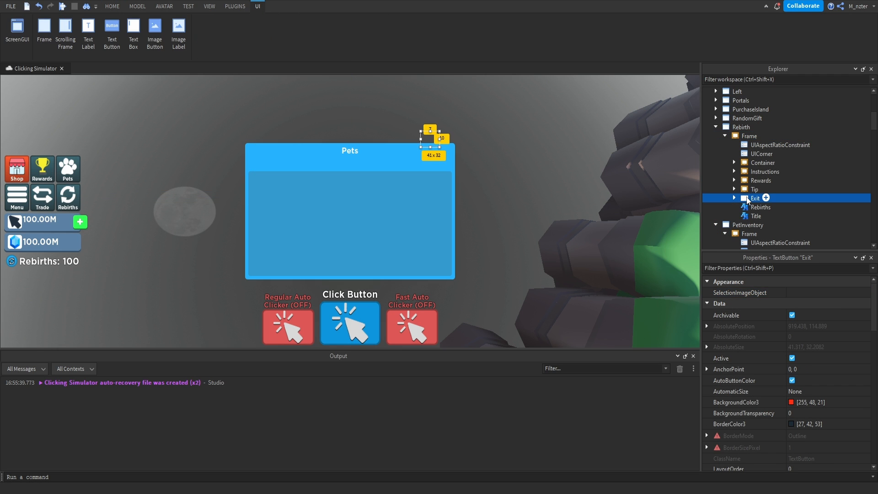
left_click(726, 136)
left_click(717, 128)
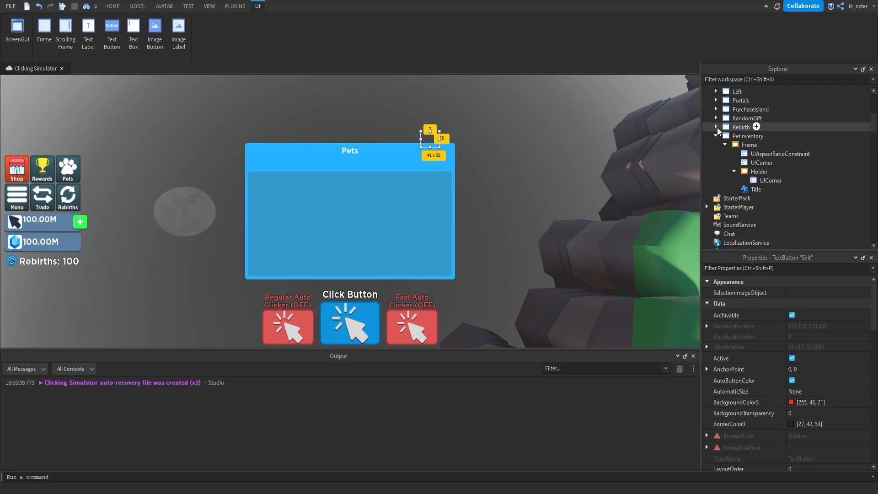
left_click(749, 144)
key("ctrl+shift+v")
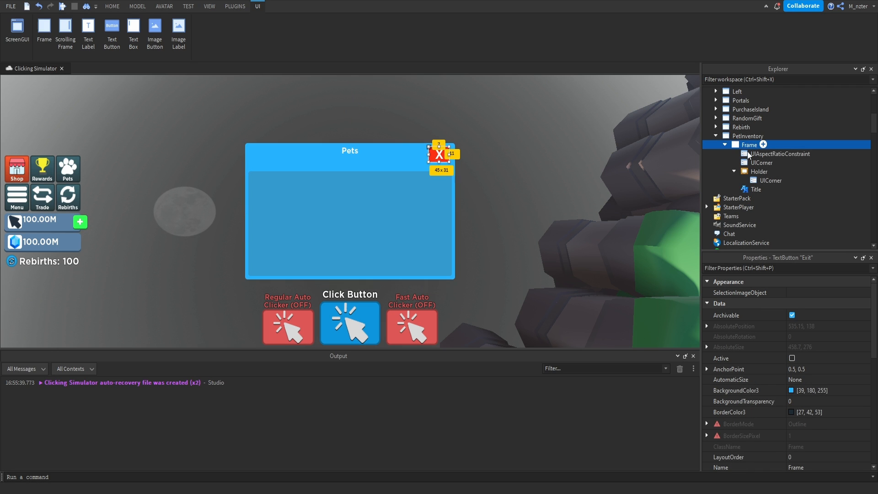
left_click(734, 189)
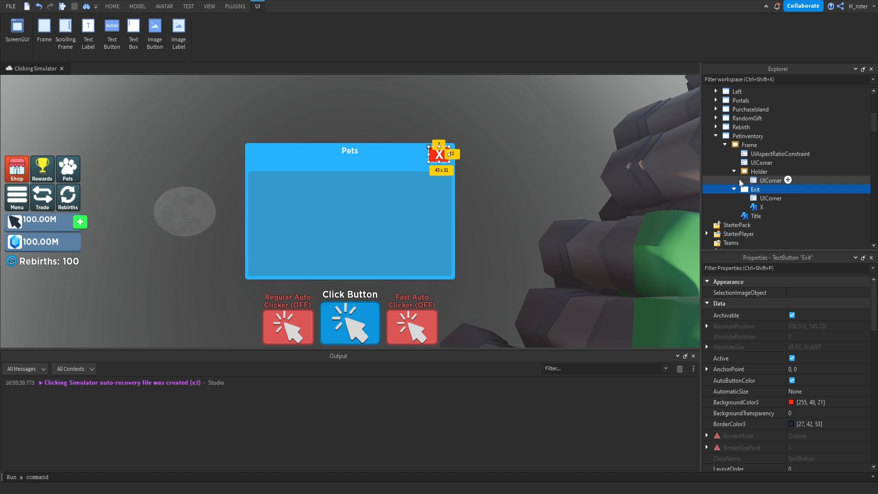
left_click(734, 189)
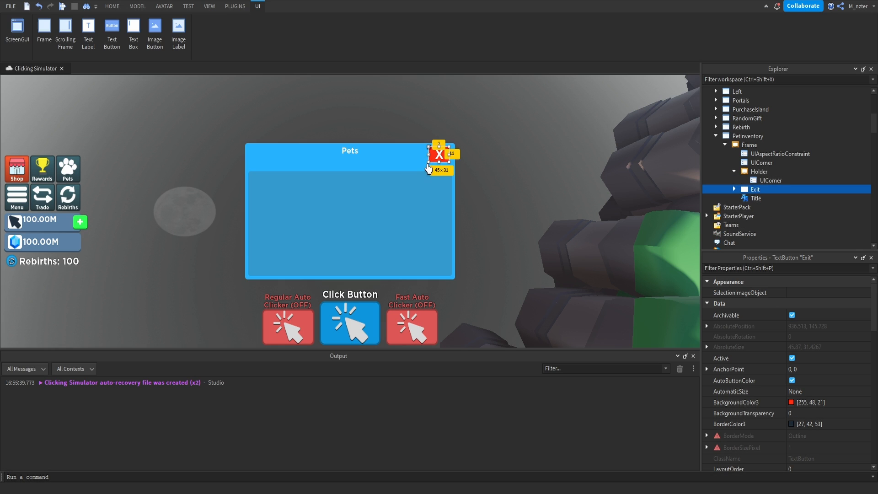
Shrink the Exit button to about 26 x 28 in the main frame's upper-right corner and check its size and position properties.
left_click_drag(429, 161, 435, 166)
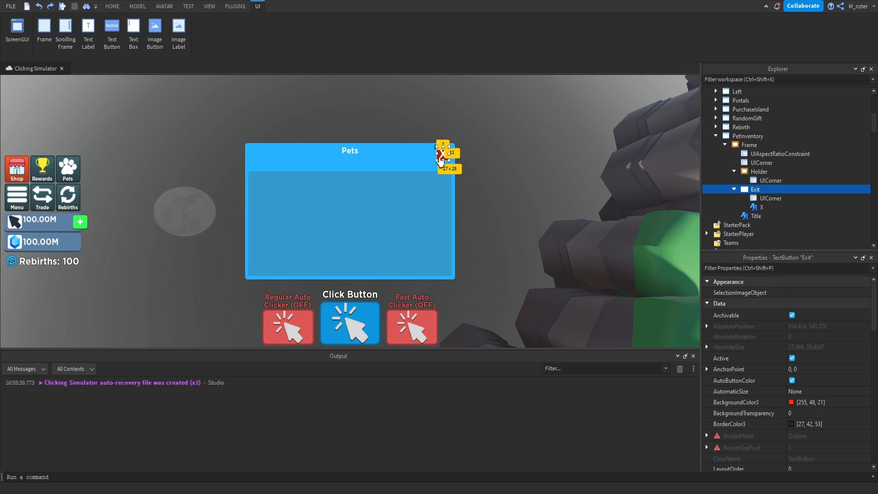
left_click_drag(449, 156, 441, 158)
left_click(492, 180)
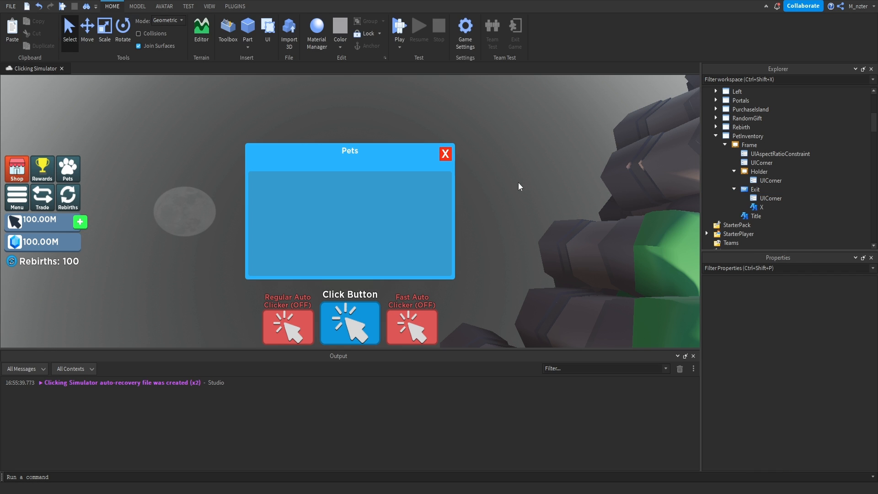
left_click(755, 189)
left_click(776, 270)
type("pos")
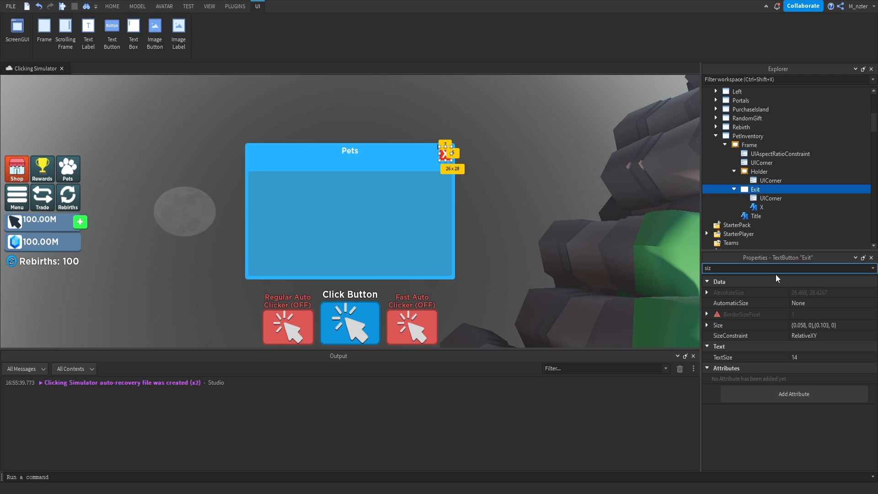
key("BackSpace")
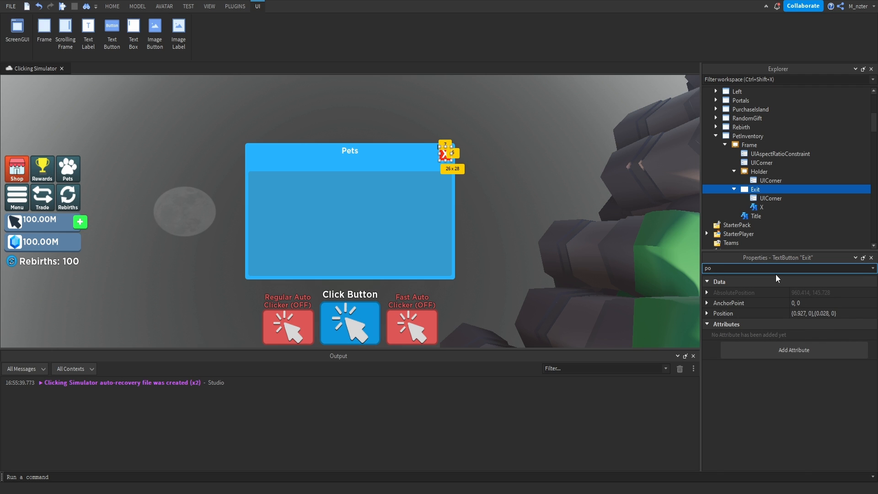
Duplicate the Holder frame and rename the copy Total.
left_click(759, 171)
key("ctrl+d")
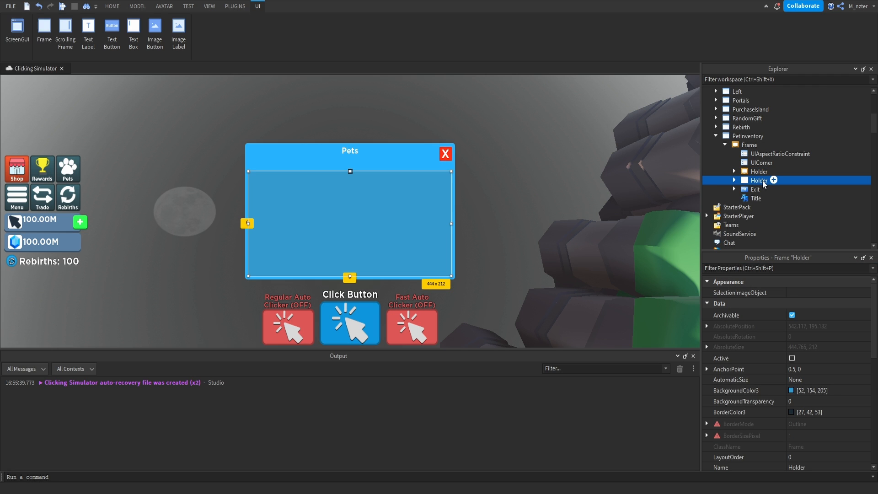
type("Total")
key("Return")
Shrink the Total frame to about 108 x 41 and fit it in the header just left of the Exit button.
left_click_drag(451, 171, 434, 149)
left_click_drag(248, 276, 387, 155)
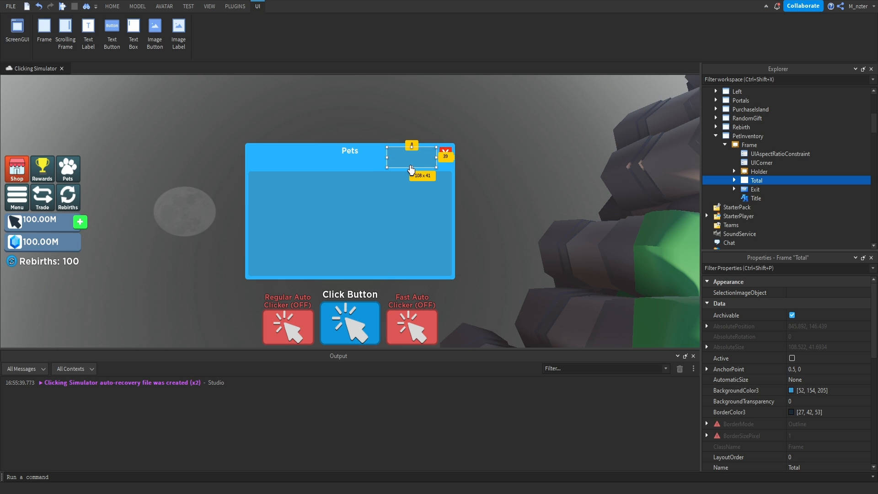
Raise the CornerRadius of the Total frame's UICorner to 0.1, 0 and further to 0.15, 0.
left_click(734, 181)
left_click(763, 189)
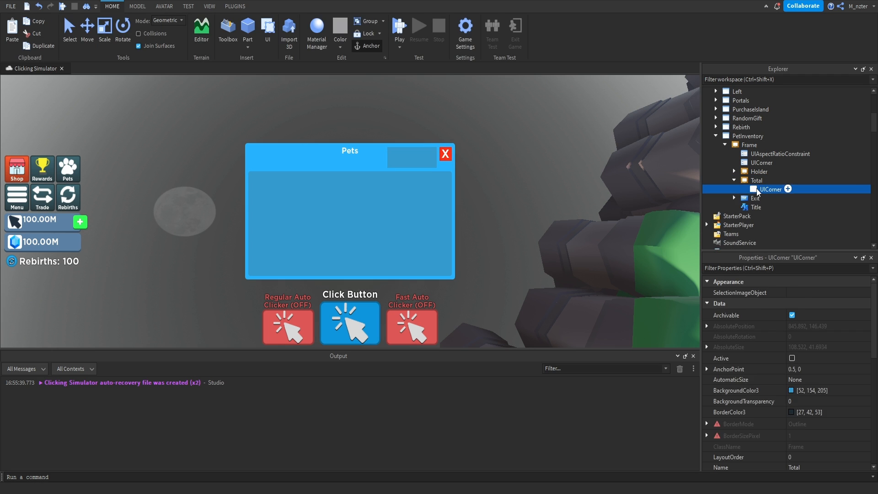
left_click(800, 294)
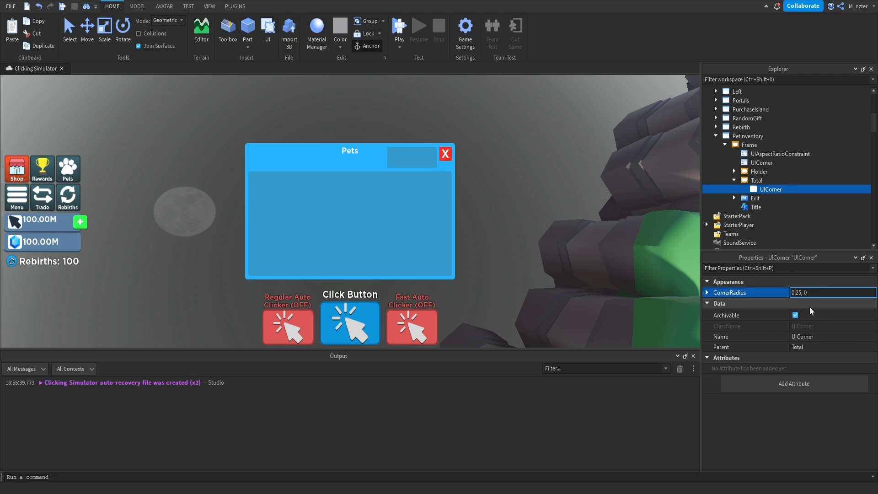
type("1")
key("Return")
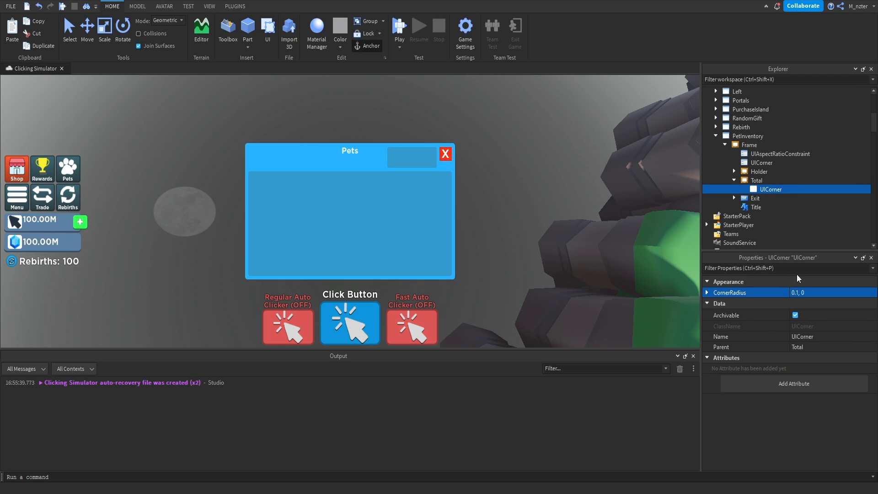
left_click(799, 292)
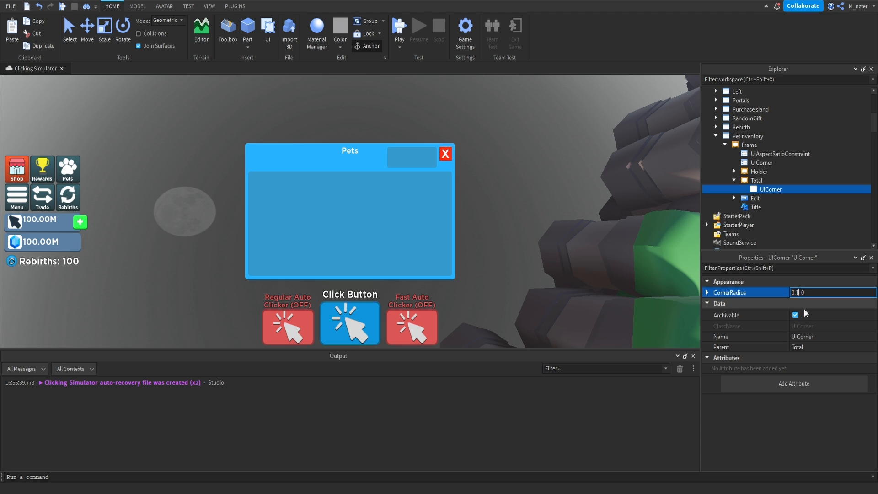
type("5")
key("Return")
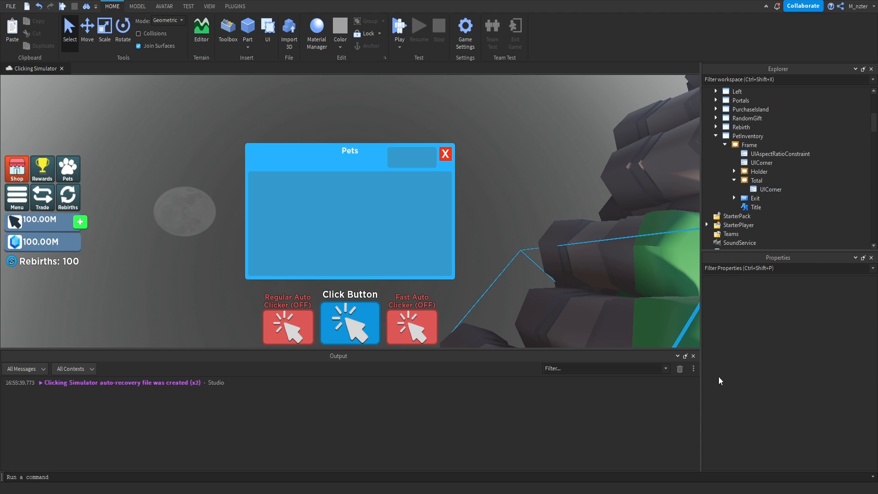
Duplicate the Pets Title label and move the copy into the Total frame.
left_click(756, 207)
key("ctrl+d")
left_click_drag(762, 215, 765, 183)
Set the Size of the Title label inside Total to {0.95, 0},{0.35, 0}.
left_click(780, 268)
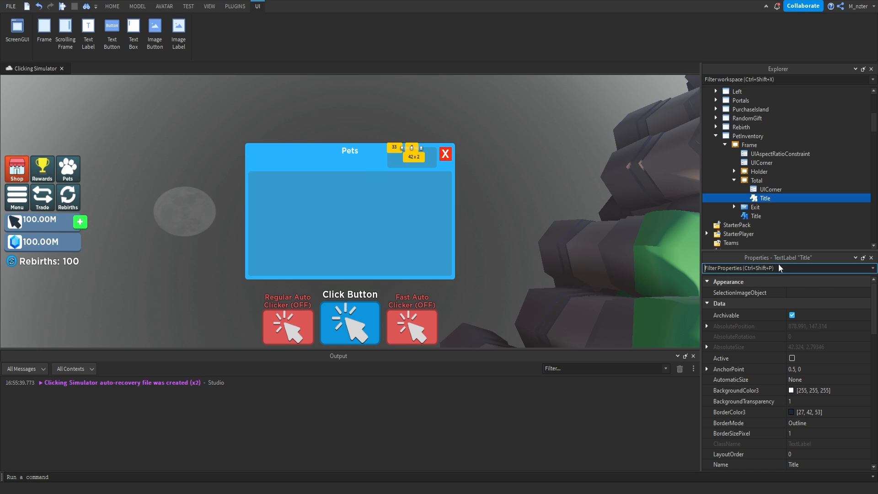
type("size")
left_click(800, 324)
double_click(799, 323)
type("95")
key("Return")
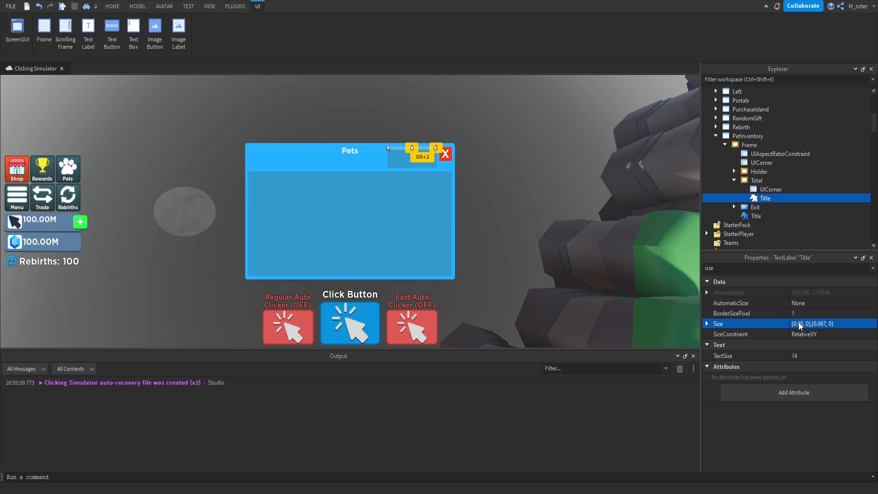
double_click(821, 324)
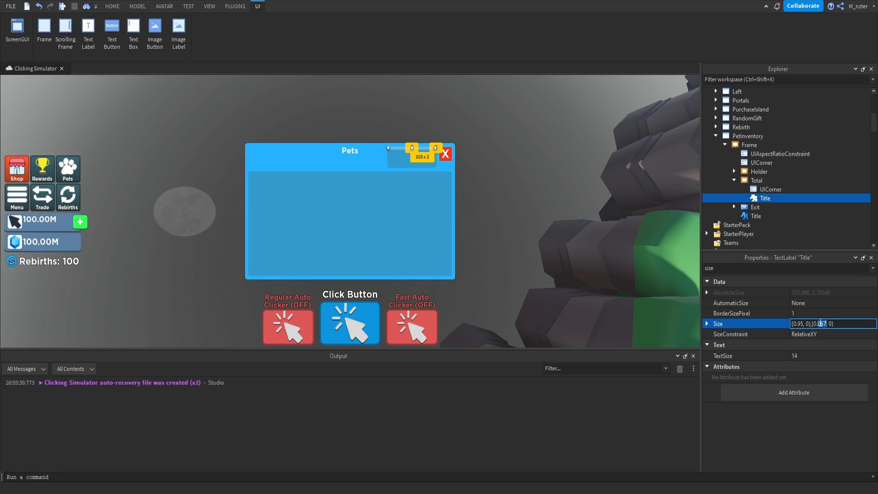
type("35")
key("Return")
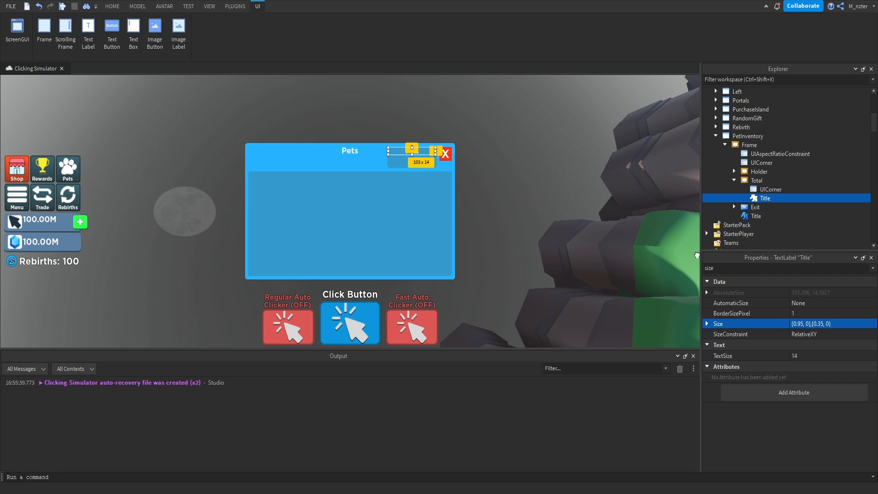
Change the text of the Title label inside the Total frame to "Total Pets Bonus".
double_click(777, 268)
type("text")
double_click(811, 314)
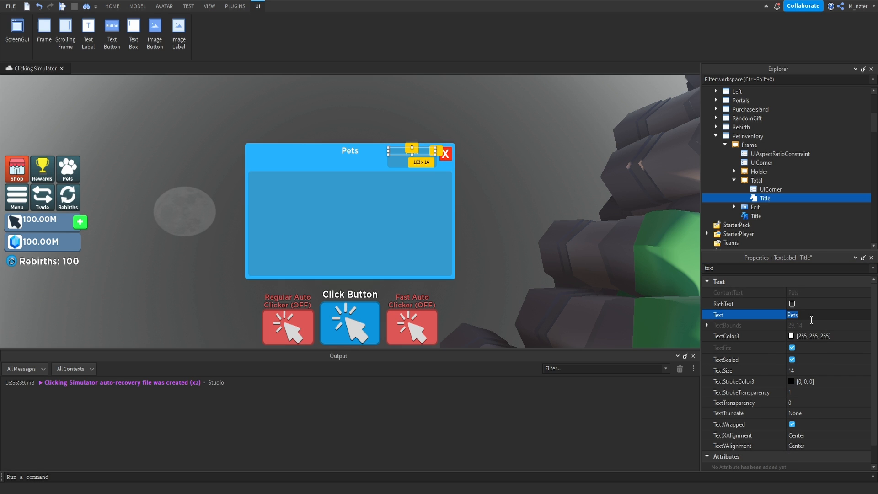
type("Total Pet Bonus")
key("Return")
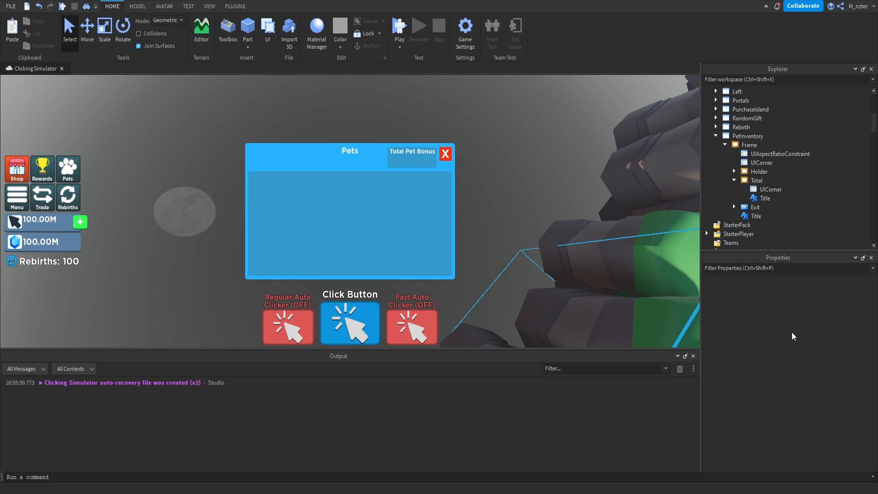
left_click(808, 316)
type("s")
key("Return")
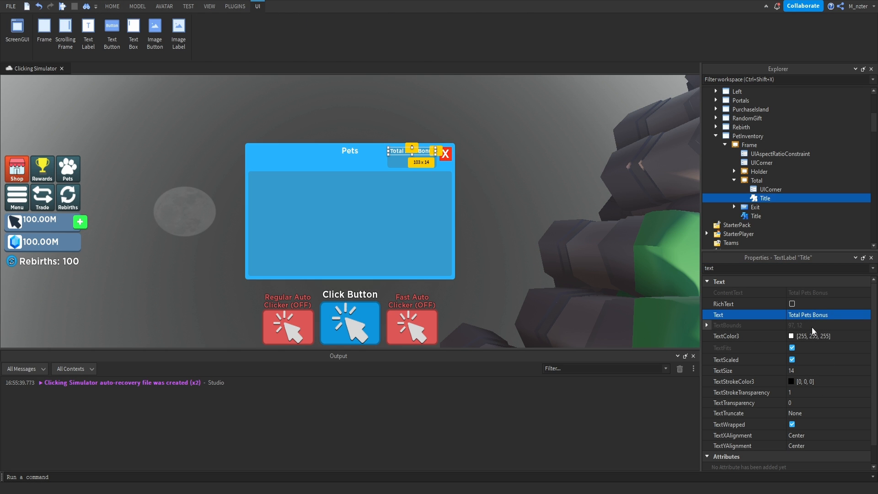
Insert a Frame into the Total frame and name it Clicks.
left_click(769, 180)
type("fra")
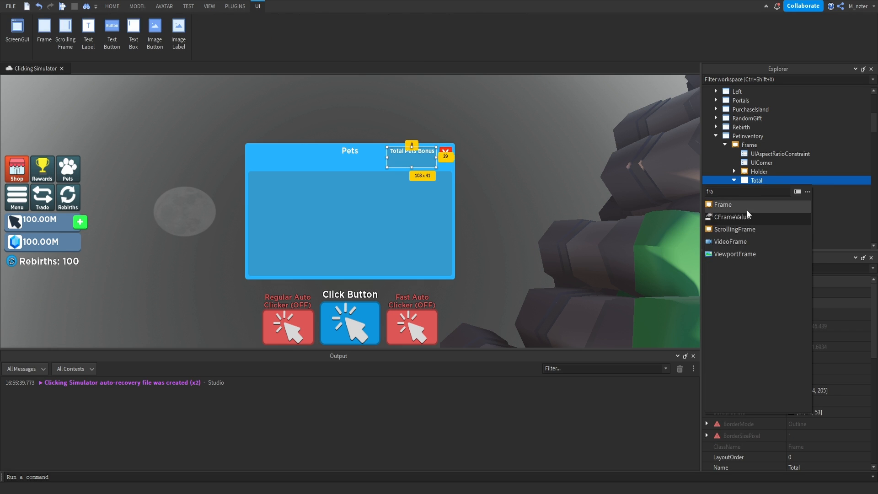
left_click(749, 207)
double_click(763, 199)
type("Clicks")
key("Return")
Set the Size of the Clicks frame to {0.95, 0},{0.275, 0}.
key("ctrl+shift+p")
type("size")
left_click(800, 324)
type(".95, 0},{0")
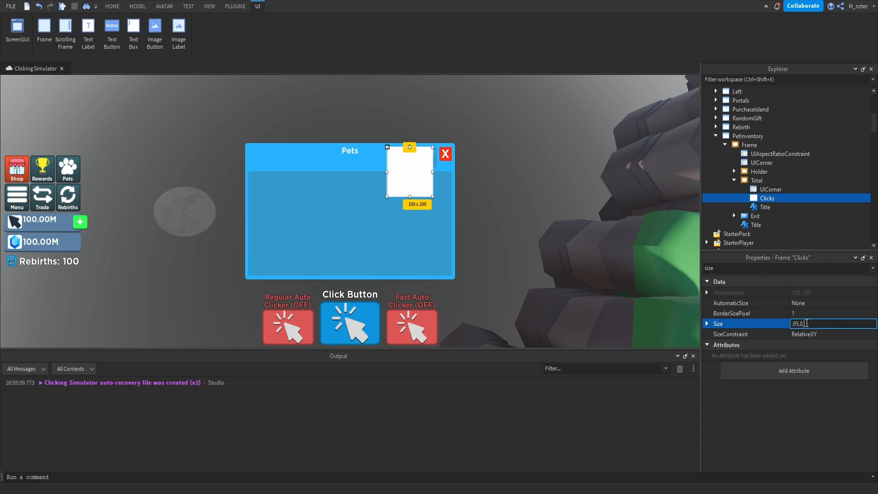
type(".275, 0")
key("Return")
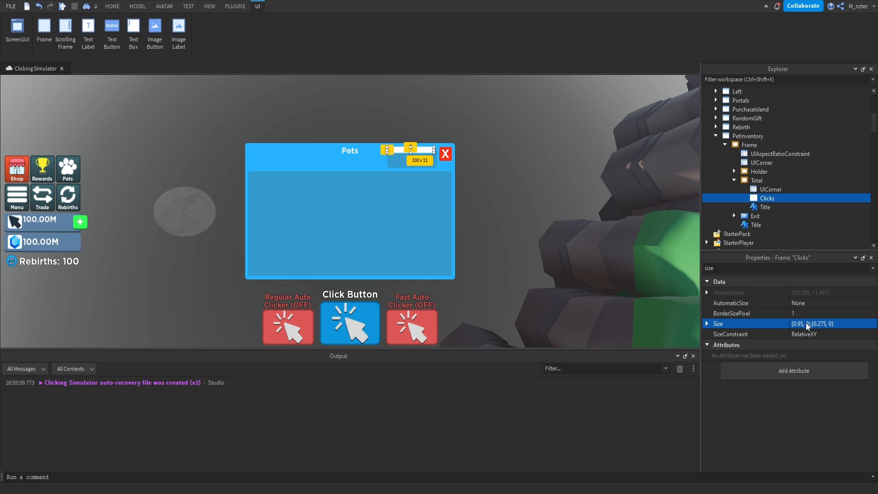
Add a UIListLayout to the Total frame.
left_click(769, 181)
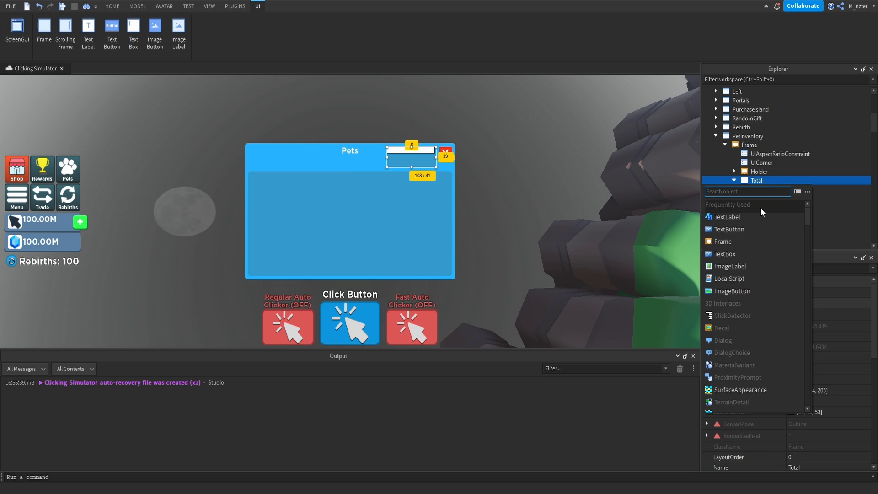
type("list")
key("Return")
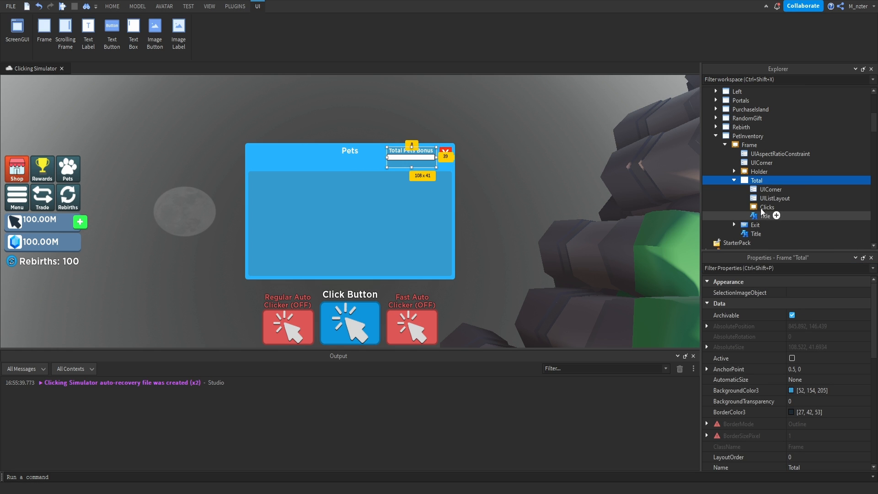
Set the Total frame's UIListLayout to Center HorizontalAlignment with a Padding of 0.025, 0.
left_click(794, 198)
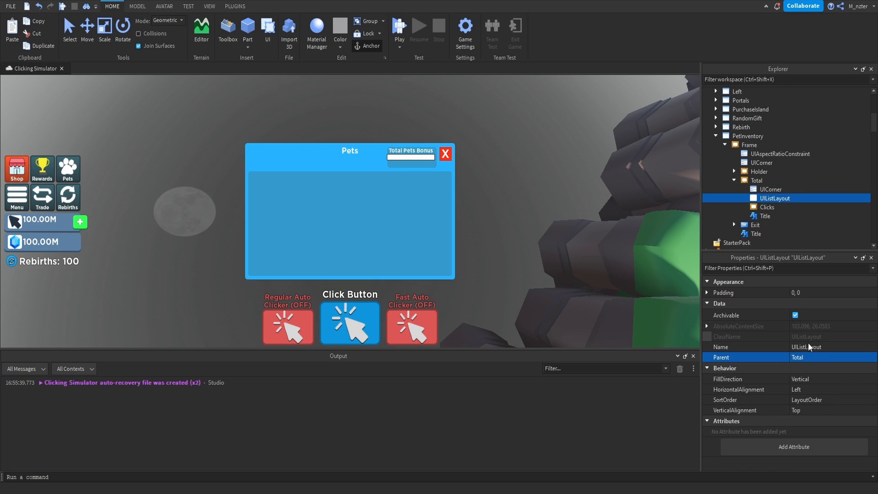
left_click(819, 390)
left_click(819, 390)
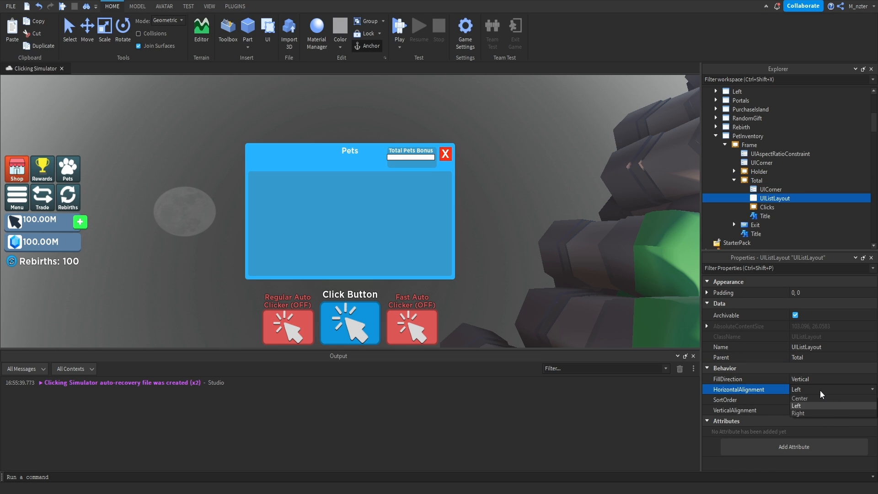
left_click(826, 399)
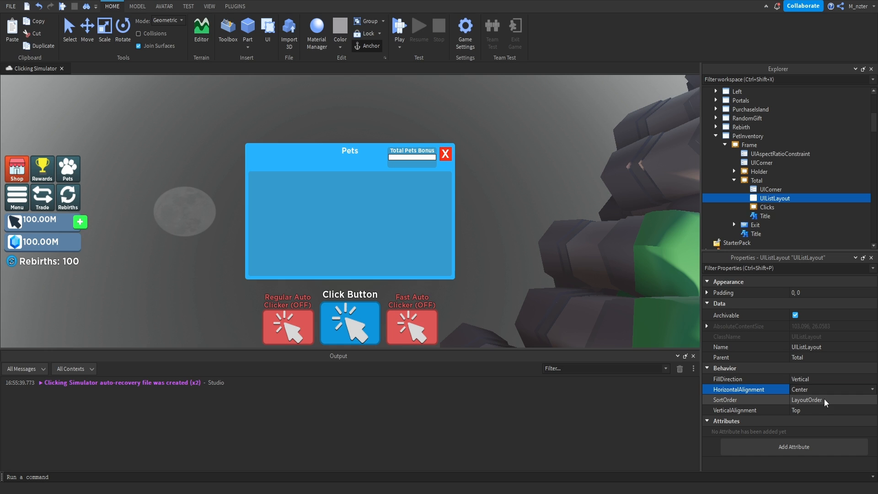
left_click(795, 292)
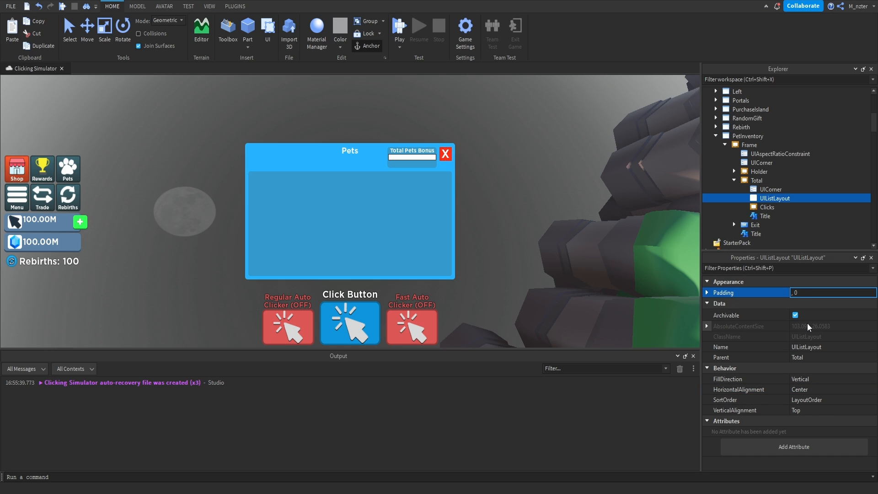
type(".025")
key("Return")
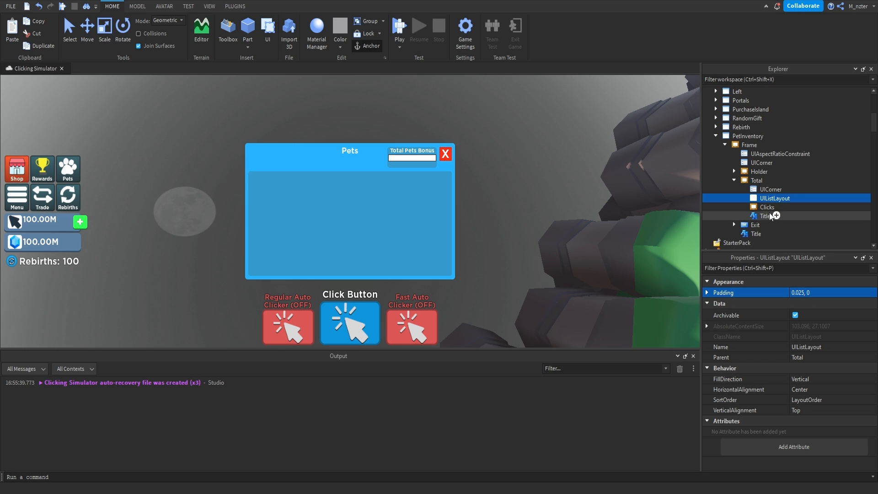
Insert an ImageLabel into the Clicks frame and name it Icon.
left_click(768, 207)
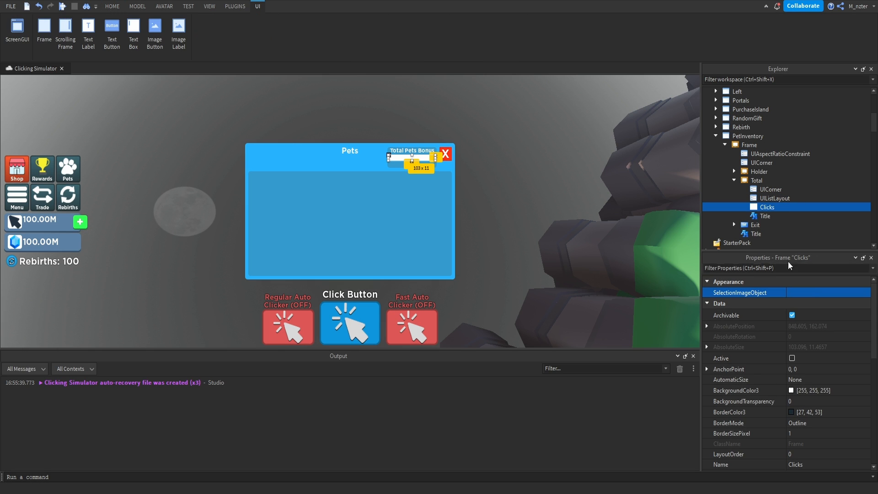
left_click(780, 207)
type("ima")
key("Return")
key("F2")
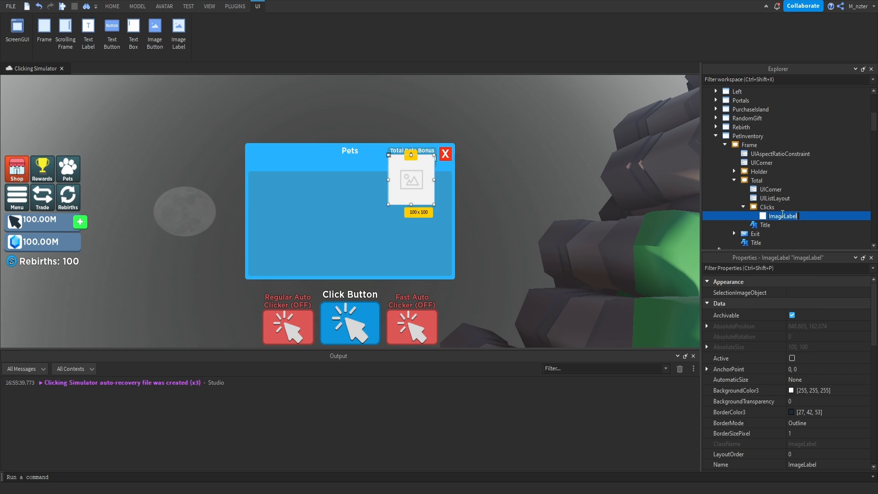
type("Icon")
key("Return")
Set the Icon image's BackgroundTransparency to 1 and its ScaleType to Fit.
left_click(785, 269)
type("bac")
left_click(821, 304)
type("1")
key("Return")
double_click(785, 271)
type("sc")
left_click(804, 316)
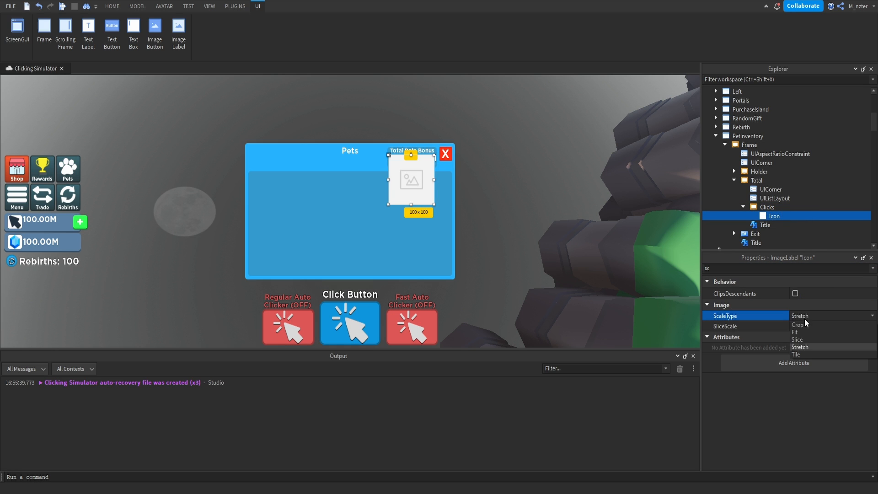
left_click(810, 335)
Set the Size of the Icon image to {0.2, 0},{1, 0}.
double_click(756, 268)
type("size")
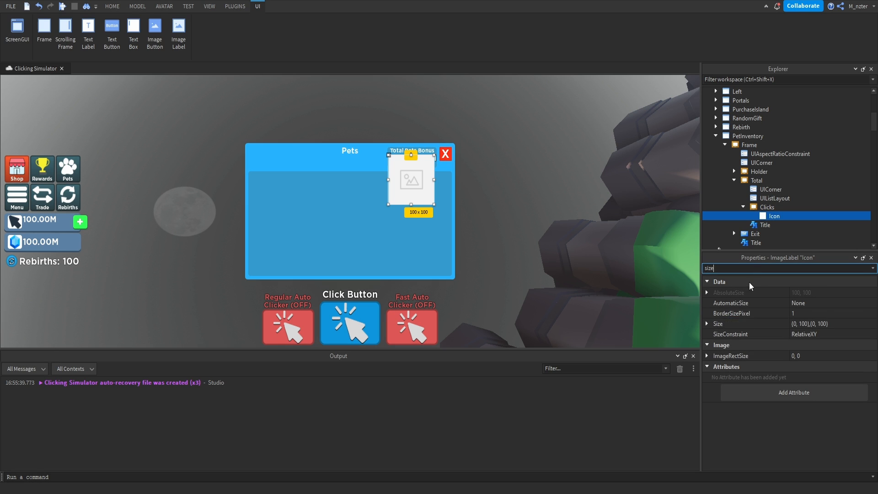
left_click(797, 324)
type(".2,1")
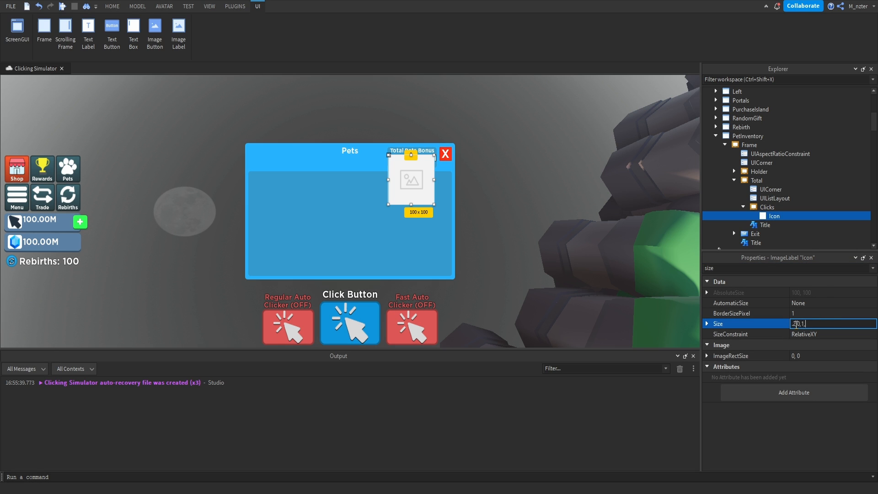
key("Return")
Copy the asset ID of Clicks_Boost_Icon from the game's images and assign it as the Icon's Image.
double_click(766, 270)
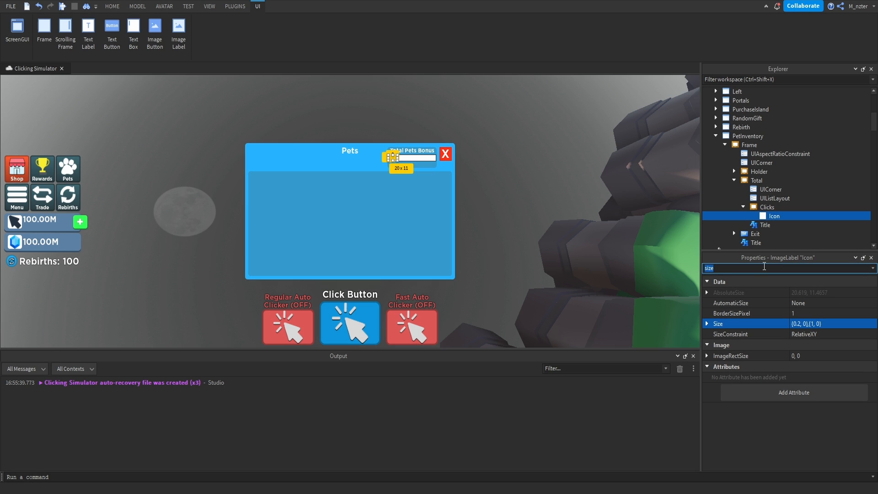
type("ima")
left_click(209, 6)
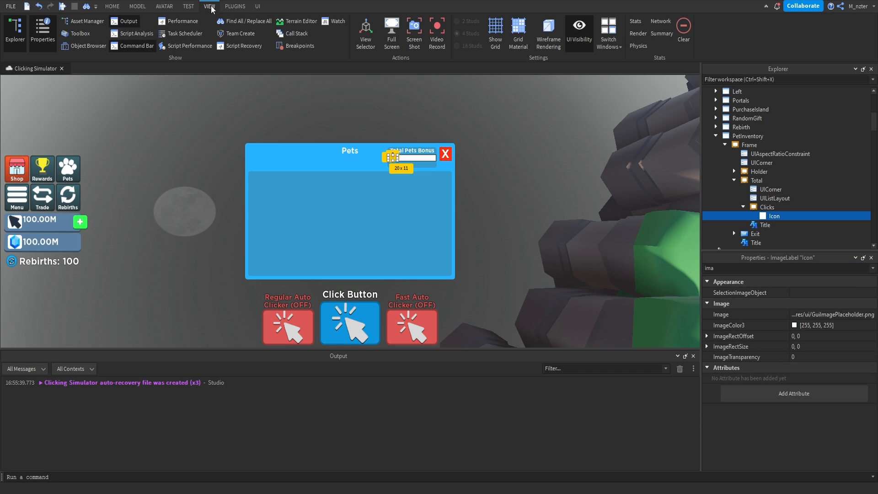
left_click(87, 22)
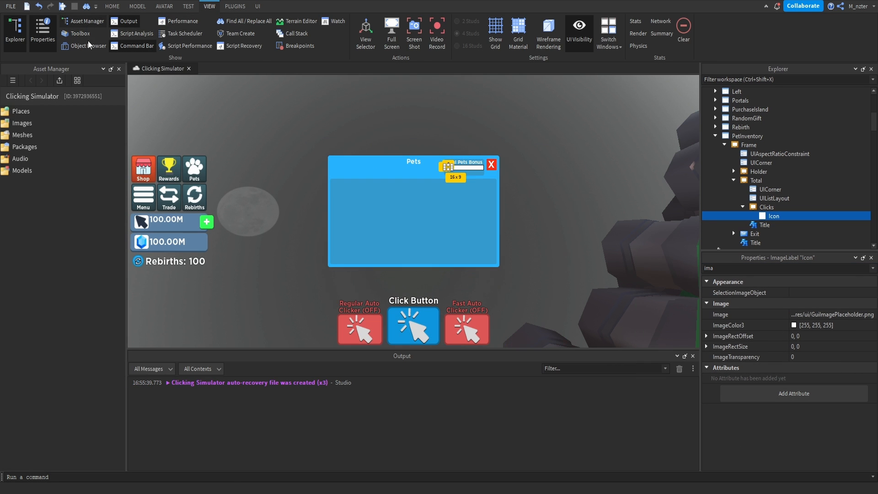
double_click(53, 120)
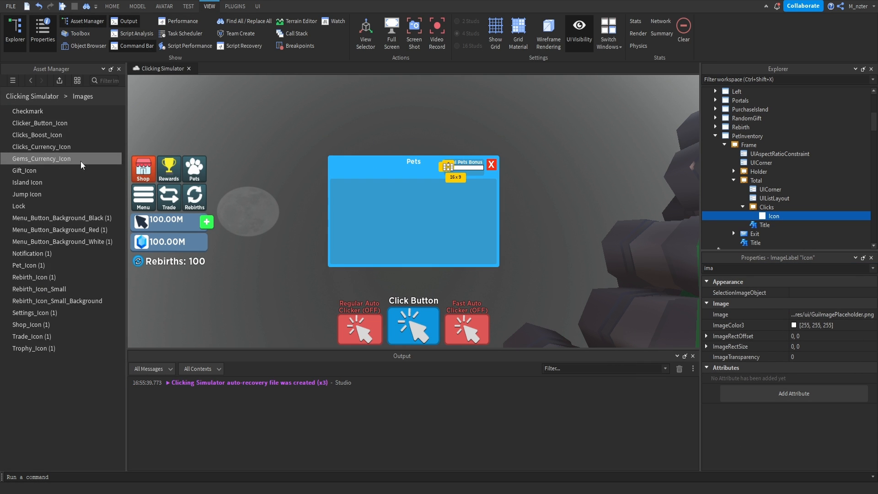
right_click(66, 136)
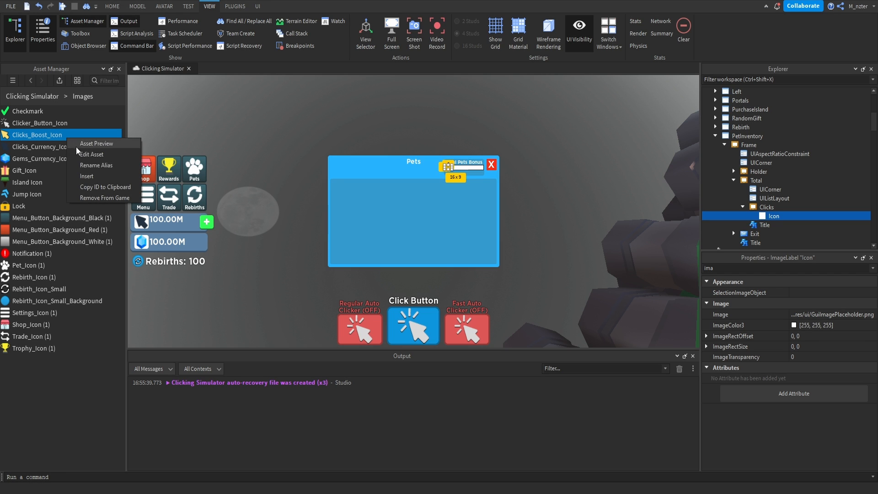
left_click(102, 187)
left_click(823, 314)
key("ctrl+v")
key("Return")
Duplicate the Total Pets Bonus Title label, move the copy into the Clicks frame and name it Amount.
left_click(760, 226)
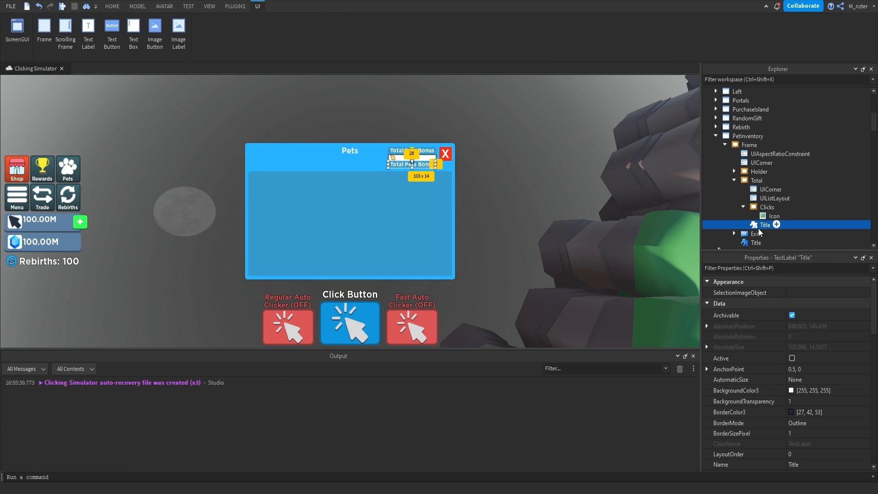
left_click_drag(759, 230, 777, 227)
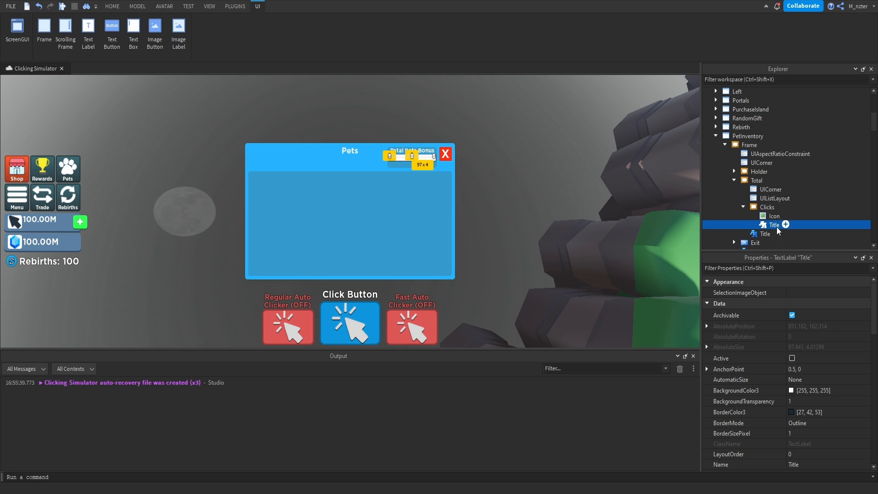
left_click(777, 224)
type("Amou")
type("nt")
Set the Size of the Amount label to {0.75, 0},{1, 0}.
left_click(790, 269)
type("siz")
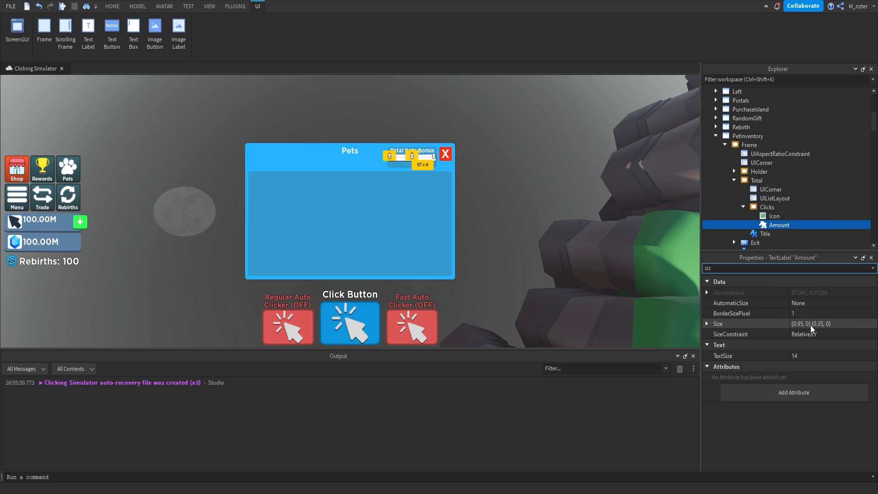
left_click(802, 325)
double_click(800, 324)
type("75")
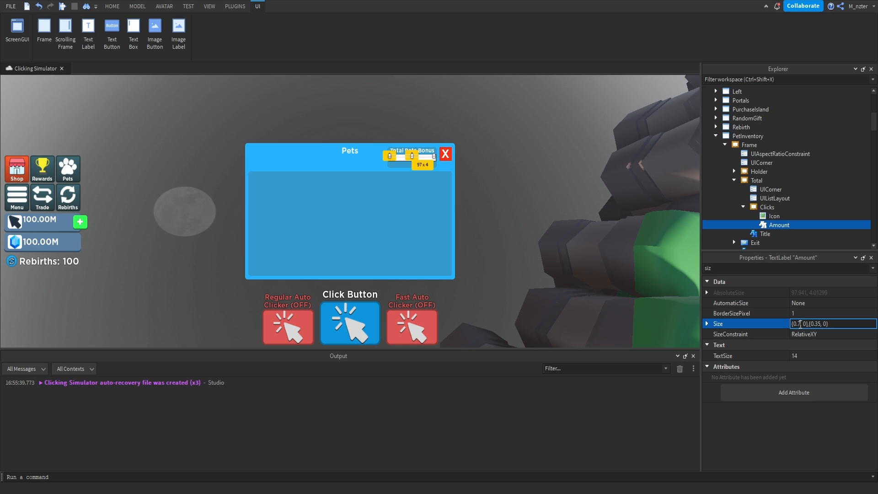
key("Return")
left_click(800, 324)
type("1")
key("Return")
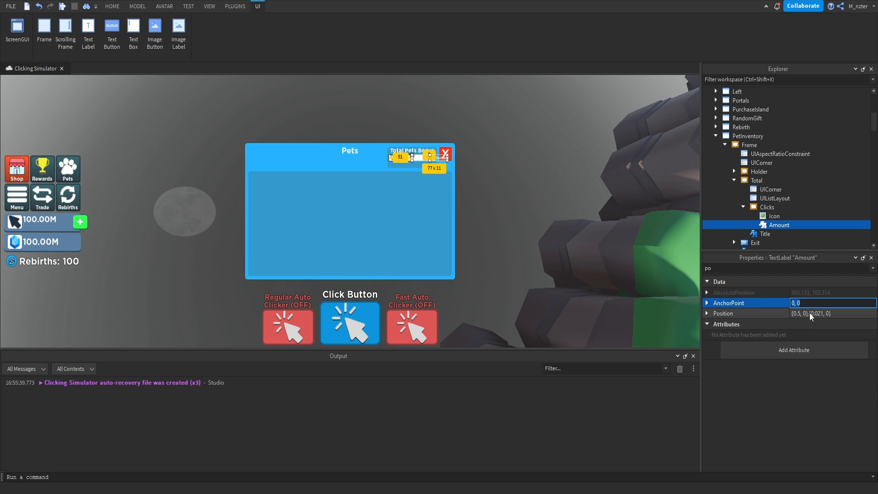
Set the Amount label's AnchorPoint to 0, 0 and its Position to {0.25, 0},{0, 0}.
left_click(810, 313)
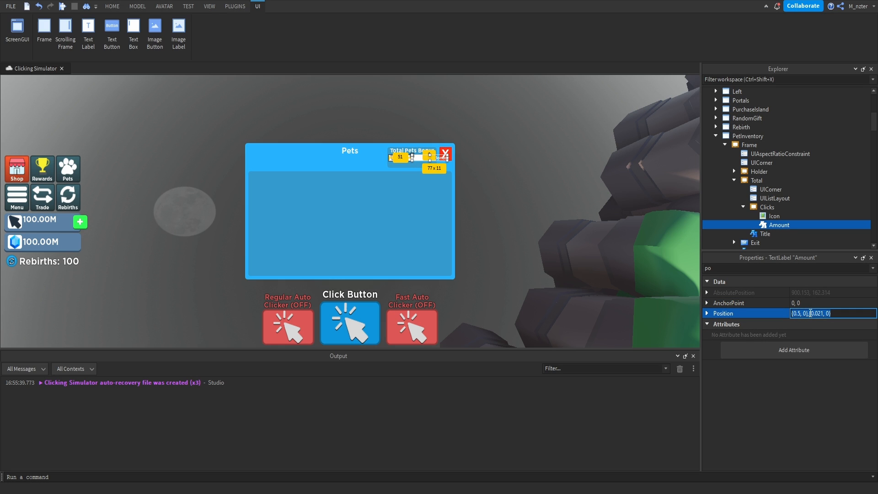
type(".25, 0},{0, 0")
key("Return")
Set the TextColor3 of the Amount label to pale yellow #f7ffa6.
left_click(760, 268)
key("BackSpace")
key("BackSpace")
type("textc")
left_click(795, 293)
double_click(504, 318)
key("ctrl+v")
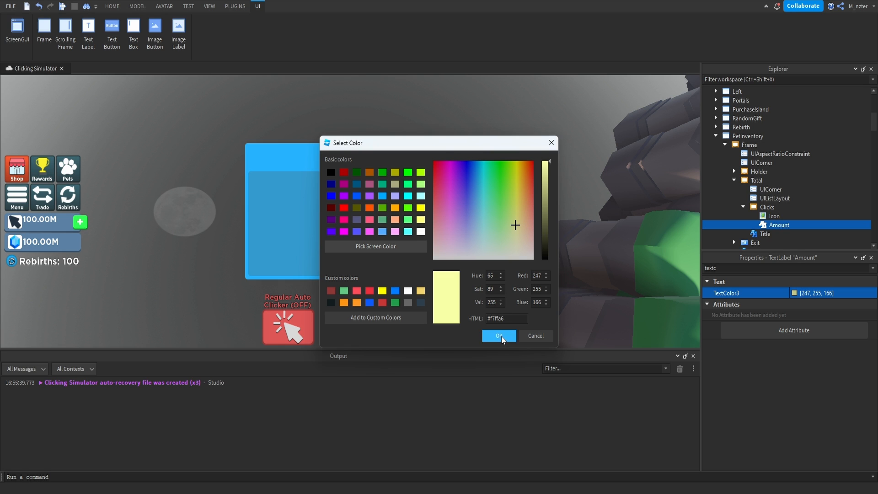
left_click(501, 338)
Make the Clicks frame's background invisible by setting its BackgroundTransparency to 1.
left_click(767, 208)
double_click(769, 268)
key("BackSpace")
type("bac")
left_click(795, 304)
type("1")
key("Return")
left_click(607, 236)
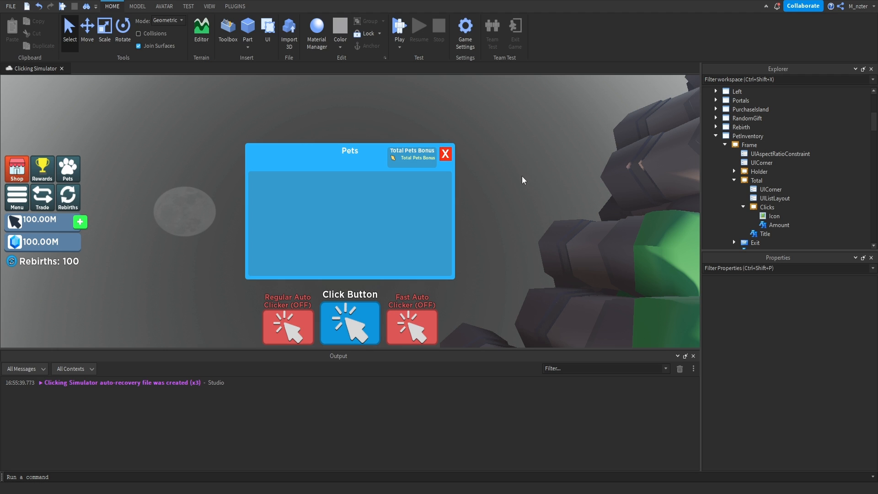
Change the text of the Amount label to "x100M Clicks".
left_click(779, 225)
left_click(778, 268)
type("text")
left_click(792, 314)
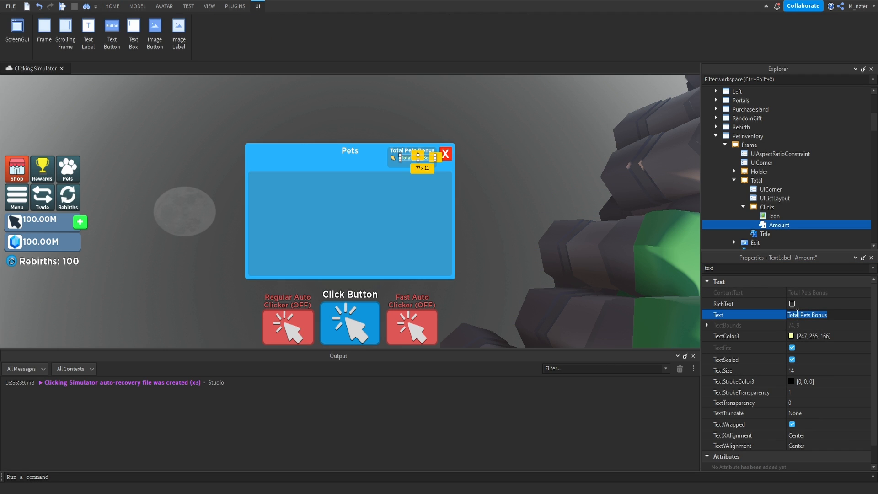
type("x100M Click")
key("Return")
Set the TextXAlignment of the Amount label to Left.
double_click(767, 269)
type("a")
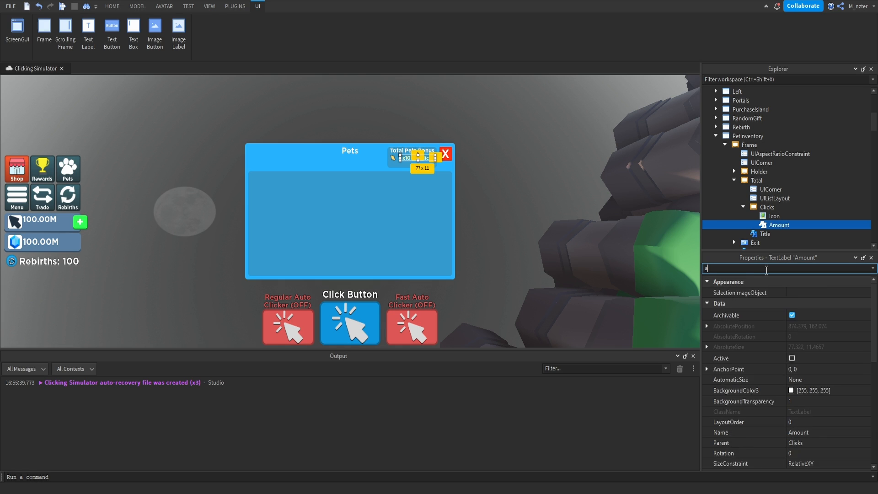
type("li")
left_click(797, 327)
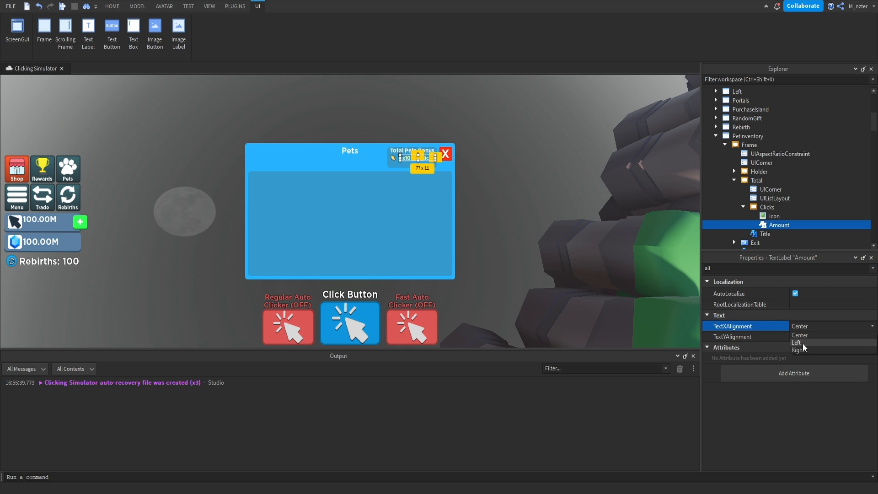
left_click(803, 343)
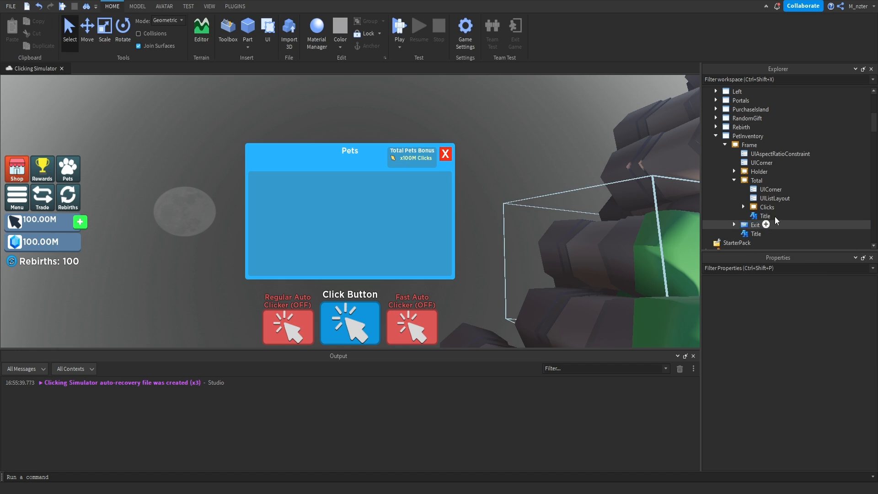
Duplicate the Clicks frame inside the Total frame.
left_click(764, 208)
key("ctrl+d")
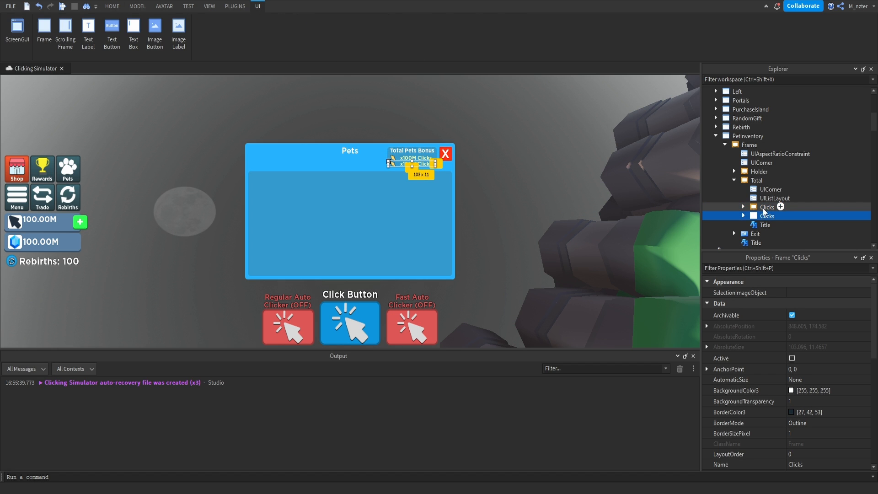
Rename the duplicated Clicks frame inside the Total frame to Auto.
left_click(770, 218)
type("Auto")
key("Return")
Set the TextColor3 of the Auto frame's Amount label to white (255, 255, 255).
left_click(744, 216)
left_click(763, 234)
left_click(759, 268)
type("text")
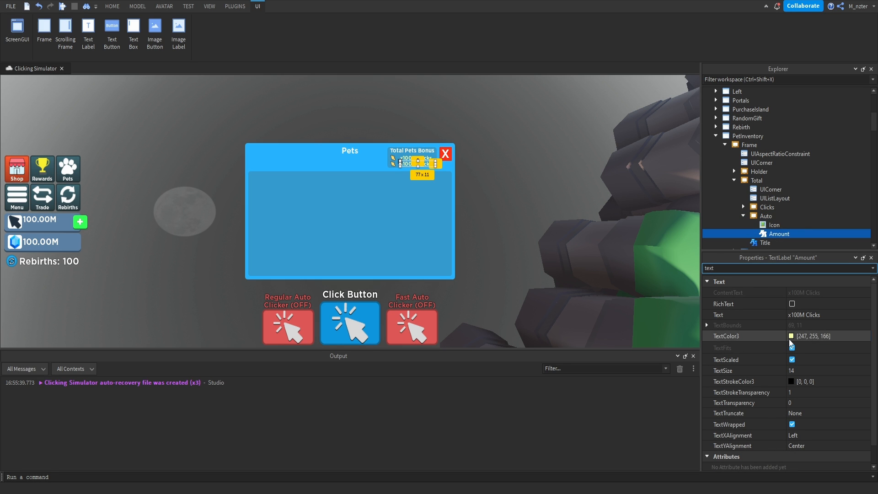
left_click(791, 338)
left_click(496, 256)
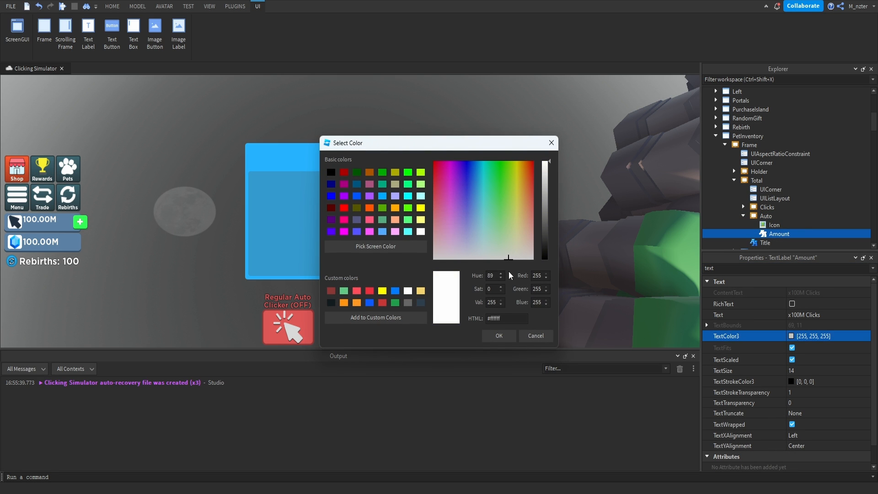
left_click(491, 334)
Change the text of the Auto frame's Amount label to "+99.99M/sec".
left_click(819, 316)
type("+99.99")
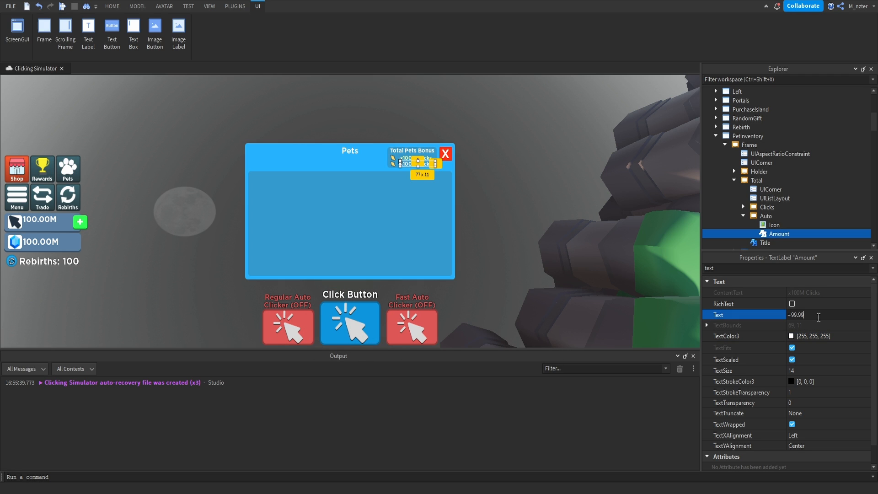
type("M/sec")
key("Return")
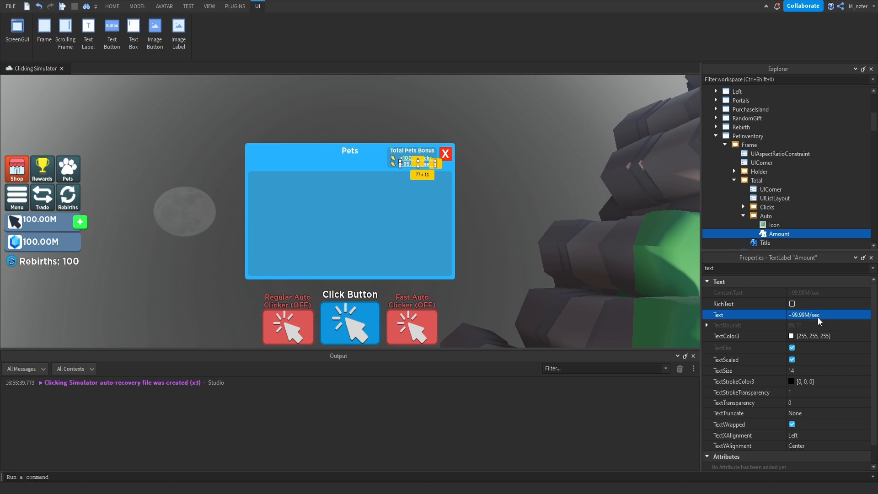
left_click(734, 241)
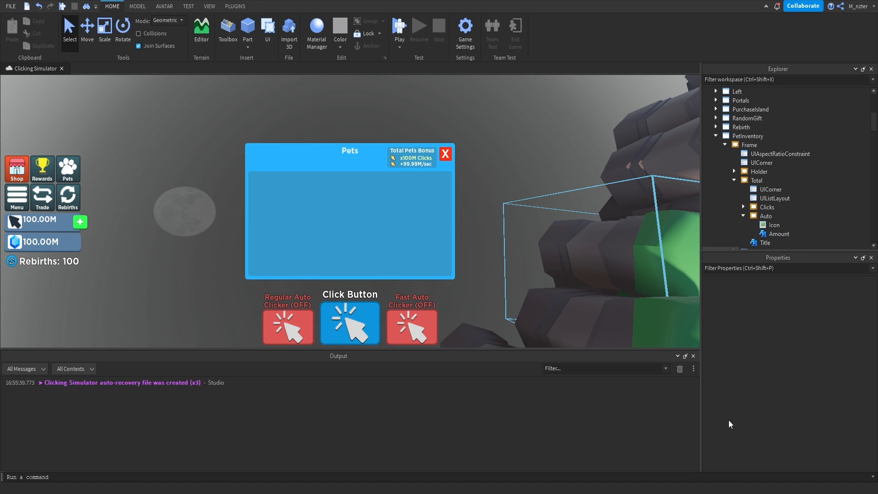
Replace the image of the Auto frame's Icon with the Clicker_Button_Icon asset from the game's images.
left_click(769, 226)
left_click(210, 6)
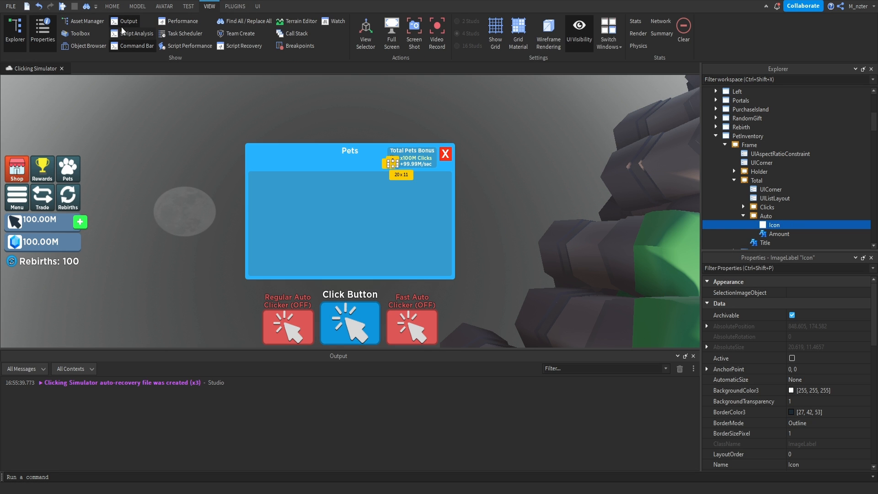
left_click(83, 22)
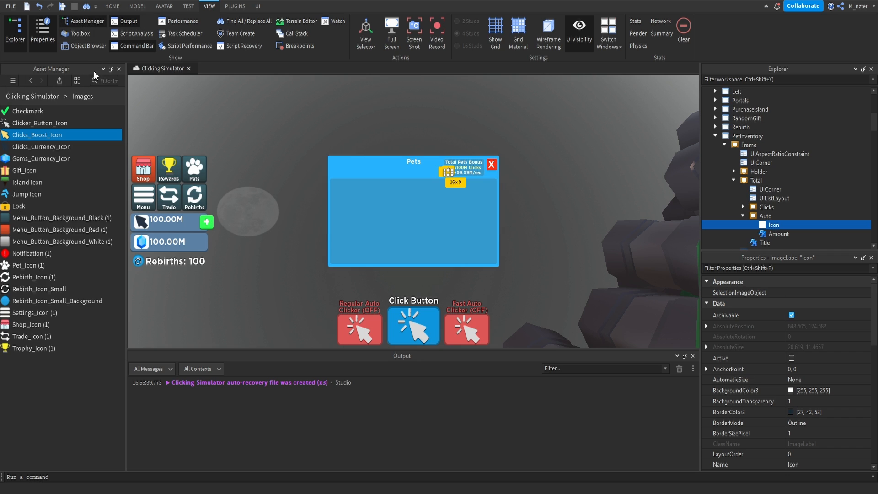
left_click(66, 126)
right_click(67, 130)
left_click(91, 178)
left_click(766, 268)
type("im")
left_click(765, 314)
key("ctrl+v")
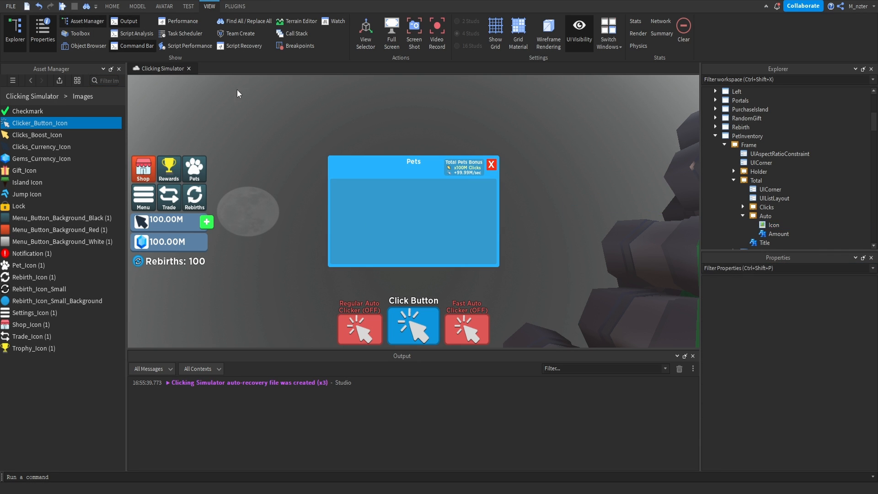
left_click(119, 69)
Duplicate the Holder frame within the PetInventory frame and rename the copy Search.
left_click(735, 180)
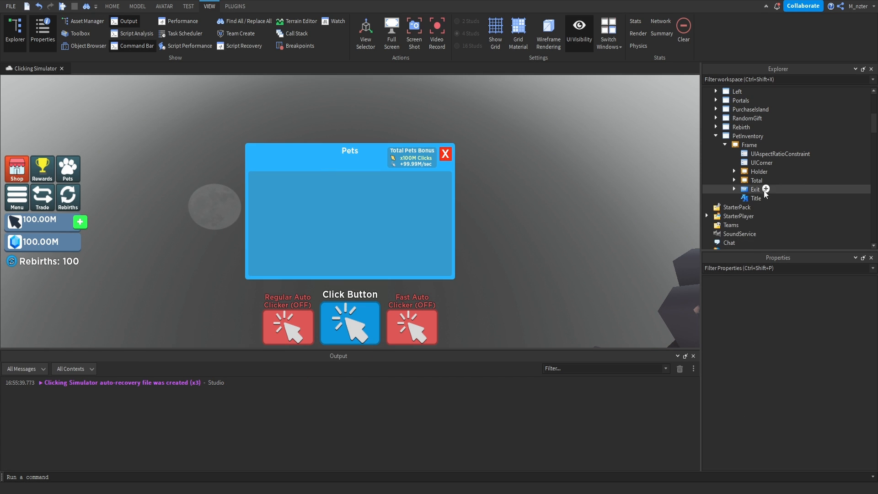
left_click(754, 181)
key("ctrl+v")
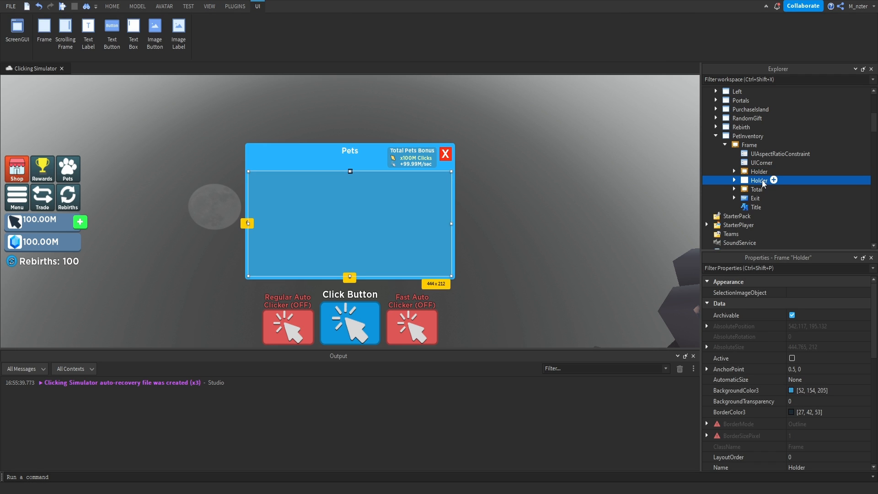
double_click(762, 181)
type("Search")
key("Return")
Resize the Search frame into a thin centered bar about 126 x 18 just below the Pets title.
left_click_drag(350, 171, 350, 158)
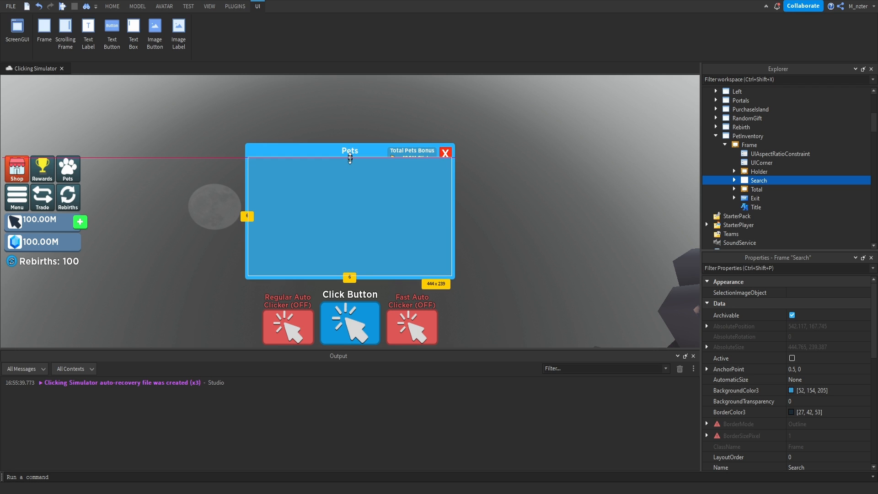
left_click_drag(350, 277, 357, 166)
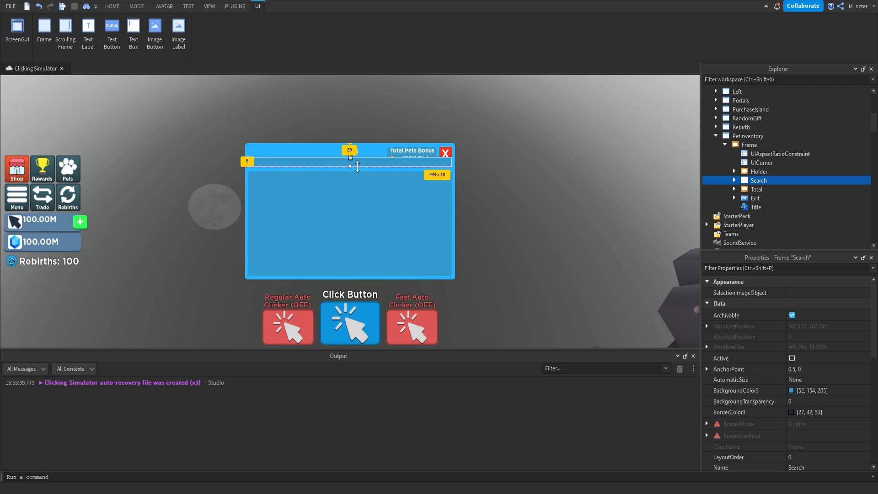
left_click_drag(248, 163, 325, 163)
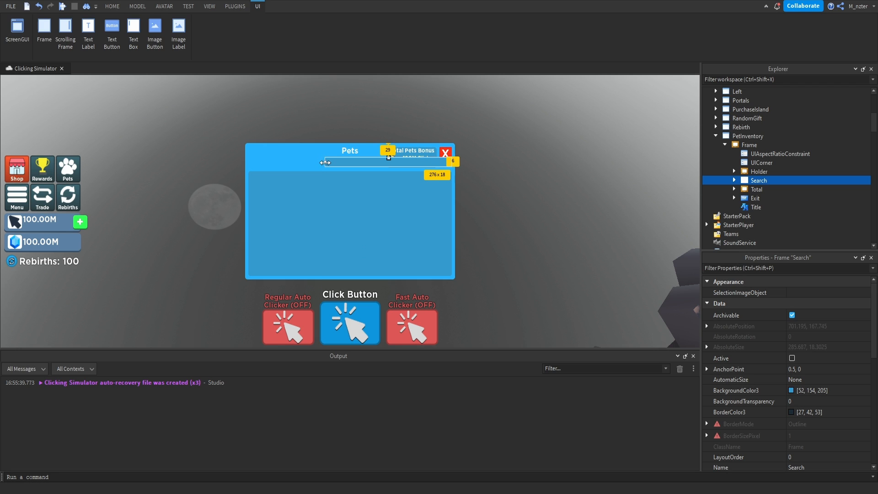
left_click_drag(451, 161, 378, 159)
left_click(739, 268)
type("siz")
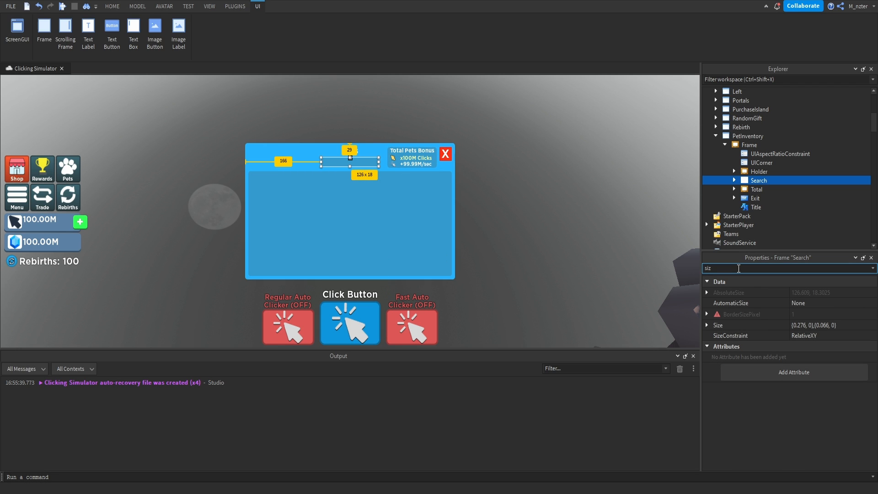
key("BackSpace")
key("BackSpace")
key("BackSpace")
type("po")
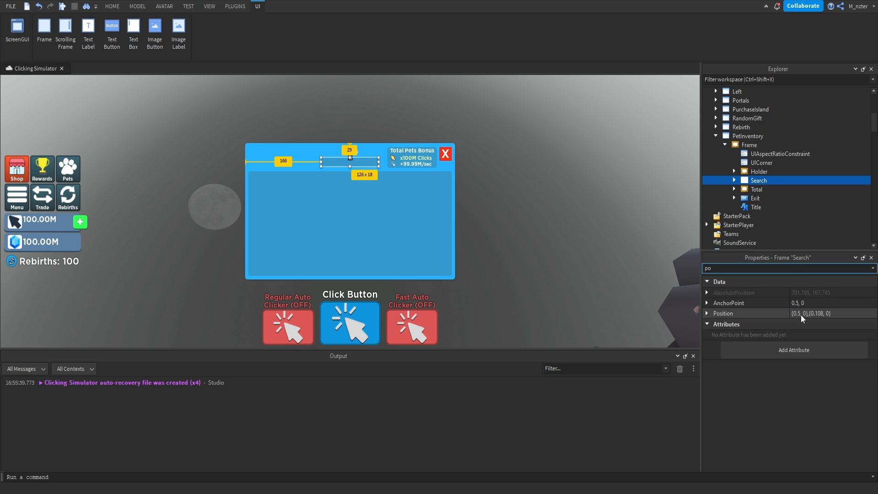
Try a CornerRadius of 0.1, 0 on the Search frame's UICorner.
left_click(734, 180)
left_click(760, 189)
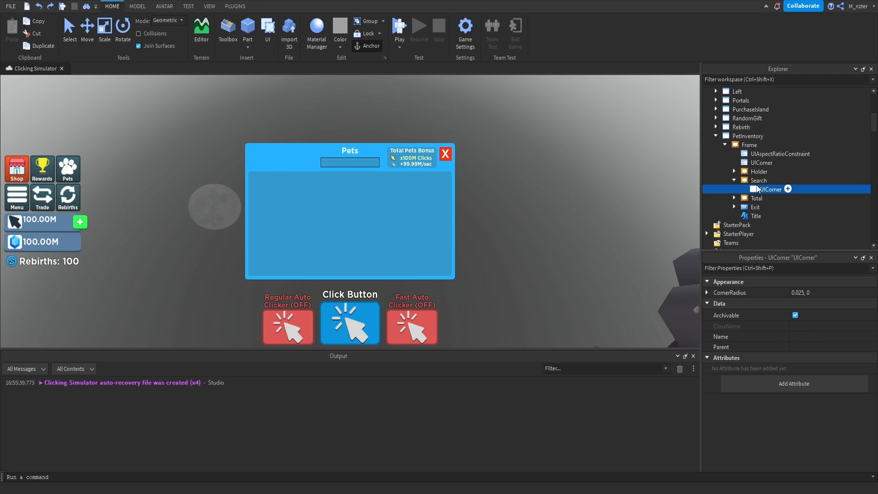
left_click(788, 269)
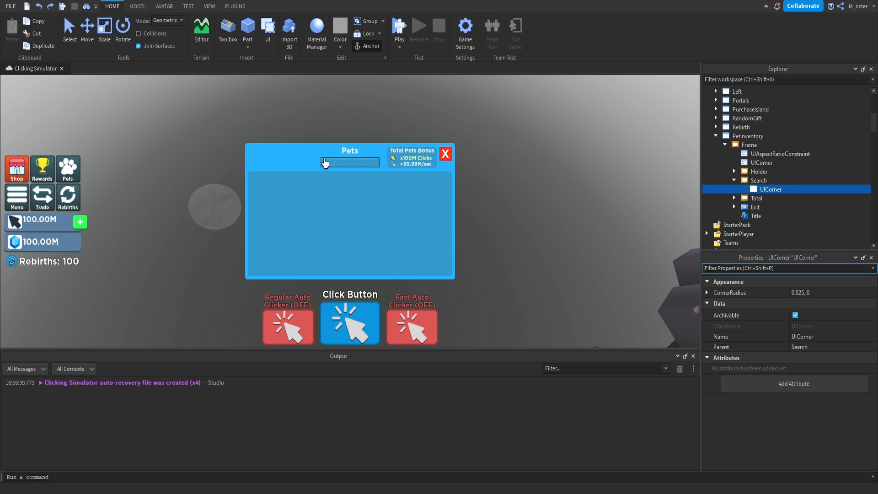
left_click(801, 292)
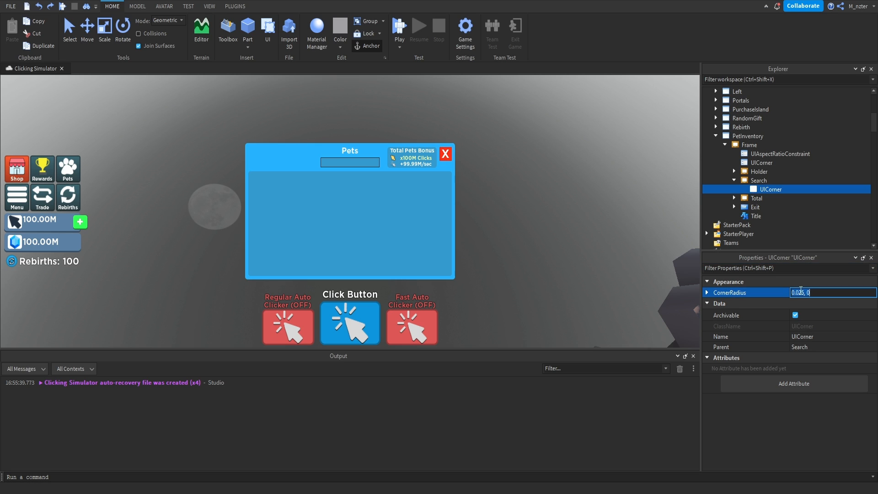
left_click(802, 291)
key("BackSpace")
key("BackSpace")
key("BackSpace")
type("1")
key("Return")
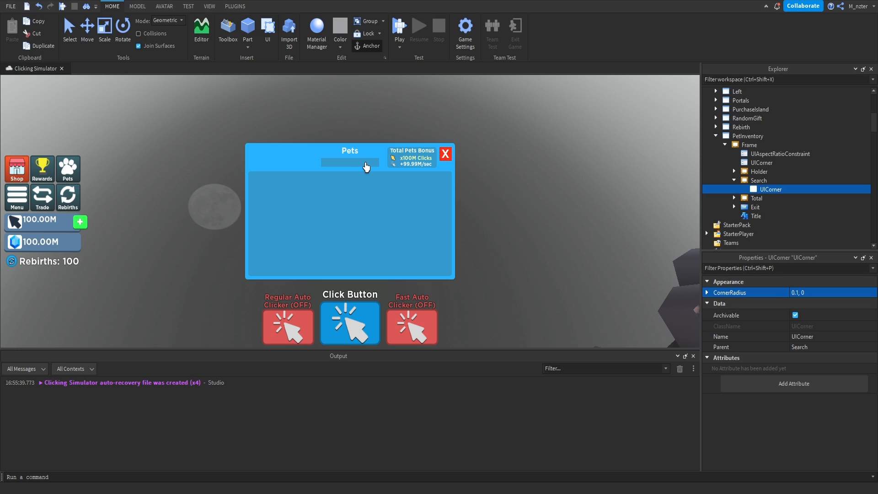
Set the CornerRadius of the Search frame's UICorner to 0.15, 0.
left_click(813, 294)
left_click(799, 293)
key("BackSpace")
type("15")
key("Return")
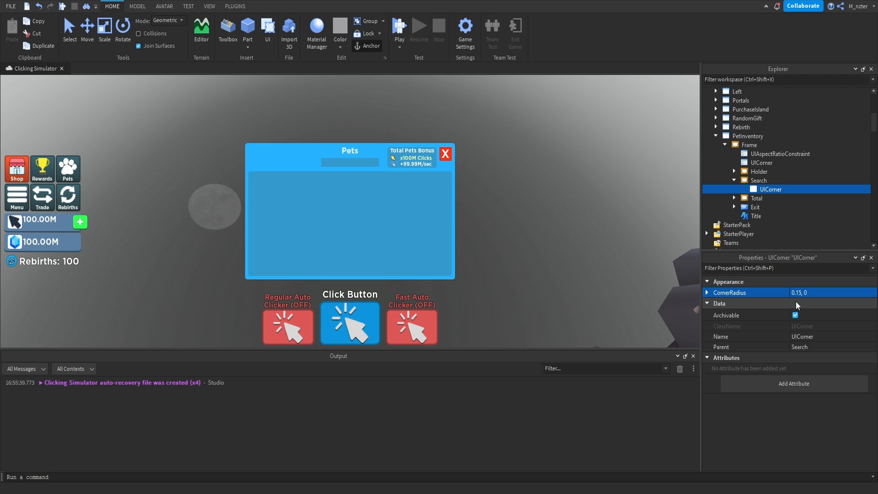
Insert a TextBox into the Search frame and name it Search.
left_click(776, 179)
key("ctrl+i")
type("text")
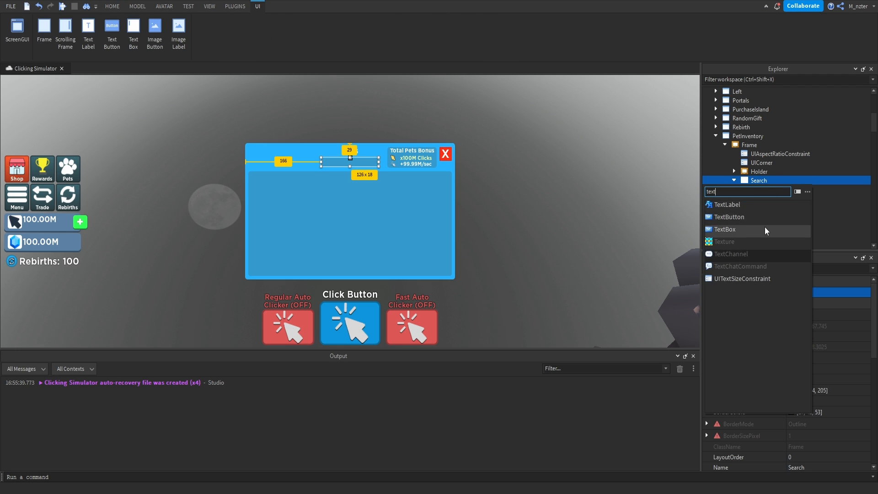
left_click(765, 227)
double_click(769, 198)
type("Search")
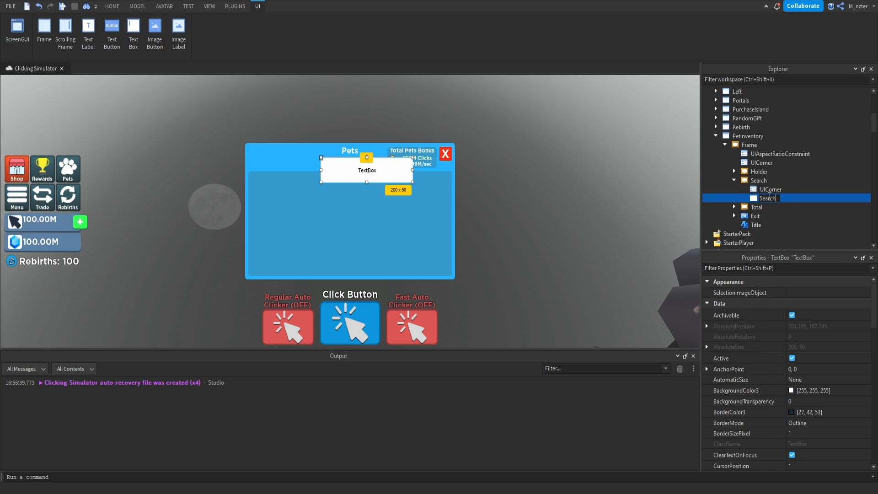
key("Return")
Set the Search text box's Size to {0.9, 0},{0.9, 0}.
left_click(787, 268)
type("size")
left_click(804, 325)
key("BackSpace")
type(".9,.9")
key("Return")
Center the Search text box in its frame with AnchorPoint 0.5, 0.5 and Position {0.5, 0},{0.5, 0}.
left_click(769, 269)
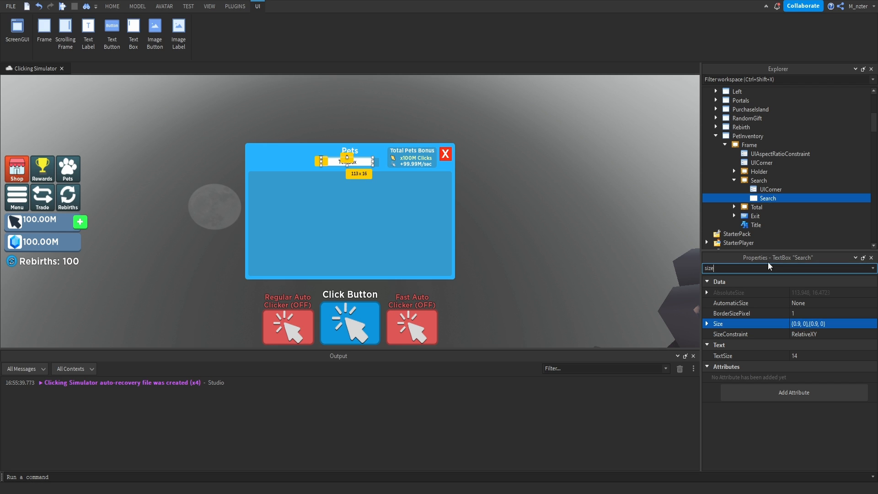
type("po")
left_click(802, 304)
type(".5")
key("Return")
left_click(805, 324)
type(".5,0,.5,0")
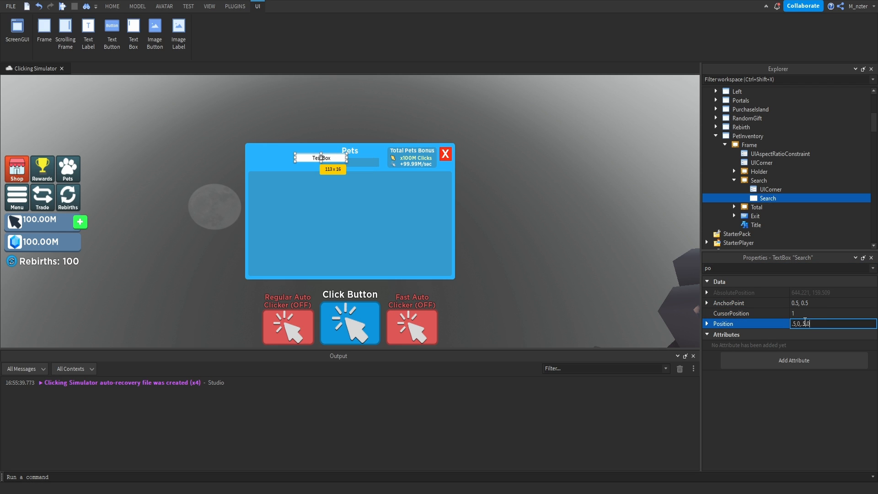
key("Return")
Make the Search text box's background invisible by setting its BackgroundTransparency to 1.
left_click(769, 268)
type("ba")
left_click(806, 304)
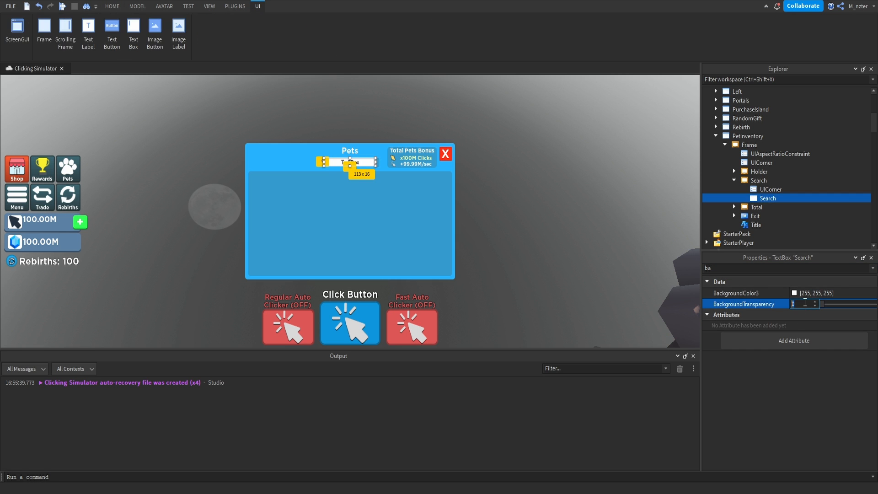
type("1")
key("Return")
Set the Search text box's TextColor3 to white (255, 255, 255) and enable TextScaled.
left_click(771, 268)
type("text")
left_click(791, 381)
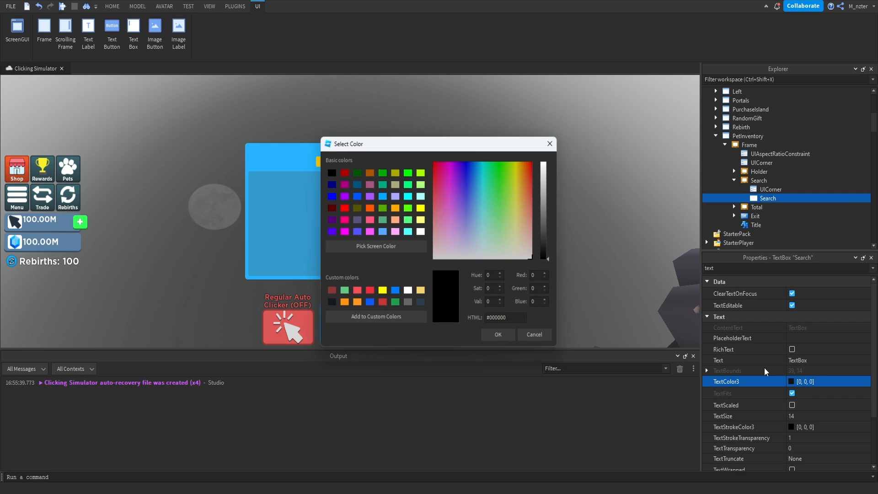
left_click_drag(552, 233, 551, 151)
left_click(496, 333)
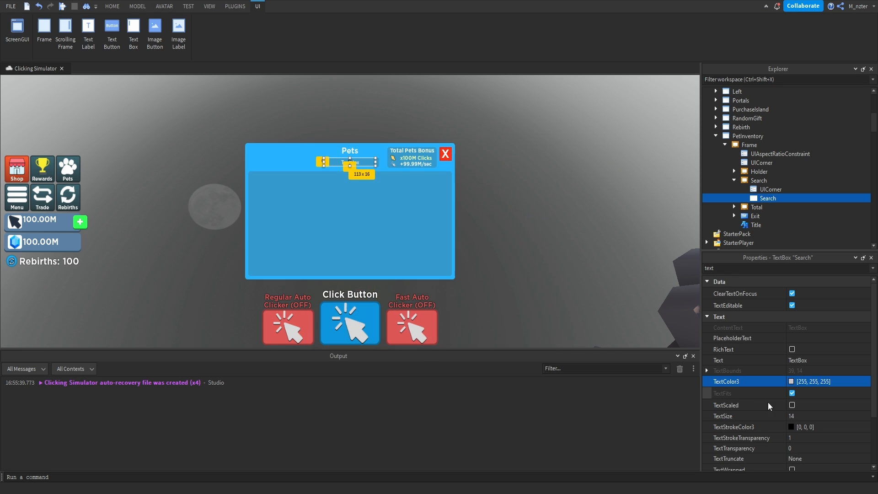
Change the Search text box's FontFace to Gotham SSm.
left_click(763, 269)
type("fo")
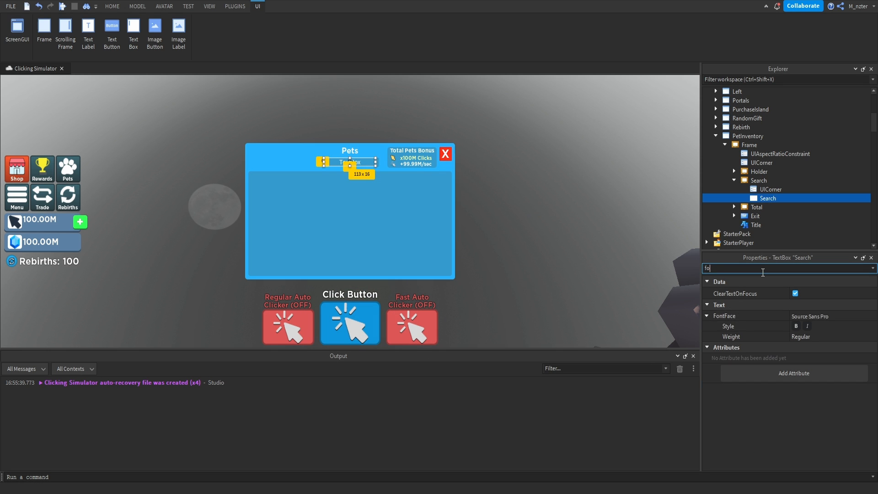
left_click(826, 316)
left_click(832, 409)
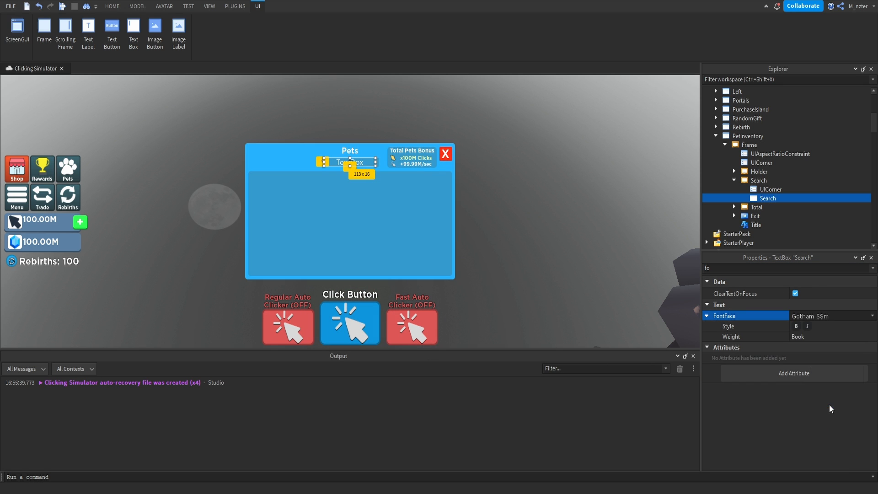
Darken the Search text box's PlaceholderColor3 to gray (122, 122, 122).
left_click(796, 269)
type("pla")
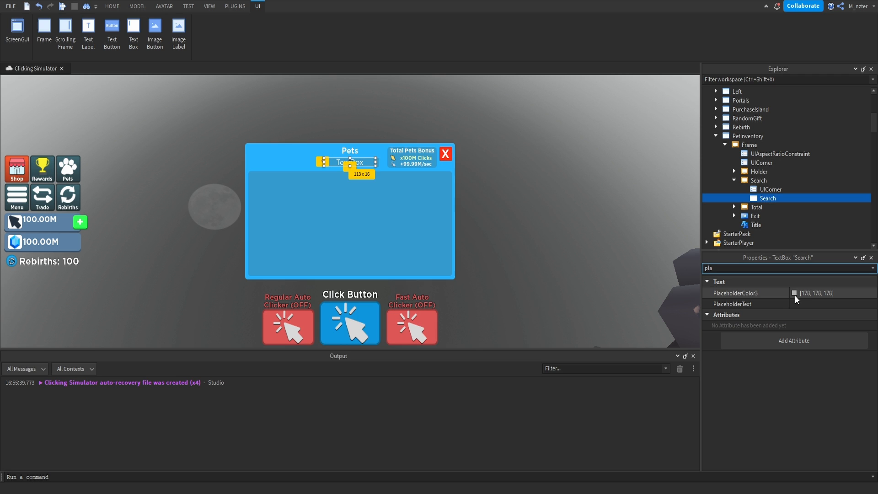
left_click(795, 294)
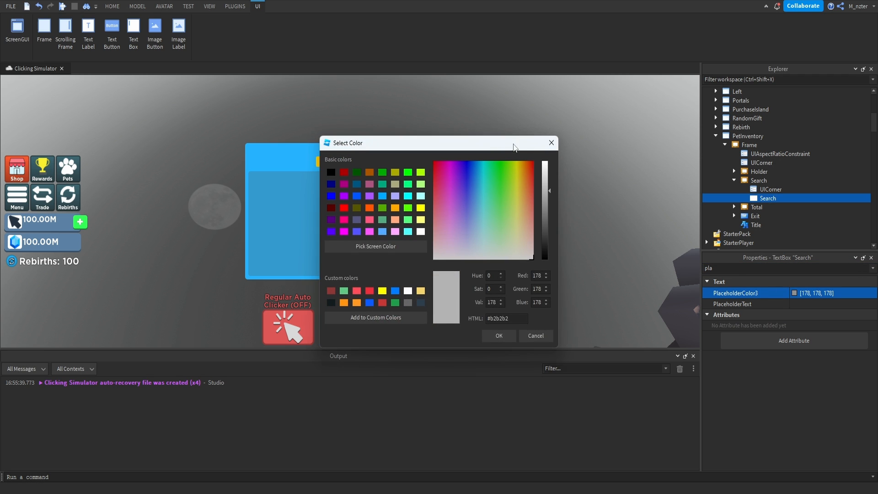
left_click_drag(514, 148, 605, 163)
left_click_drag(641, 217, 645, 235)
left_click(591, 351)
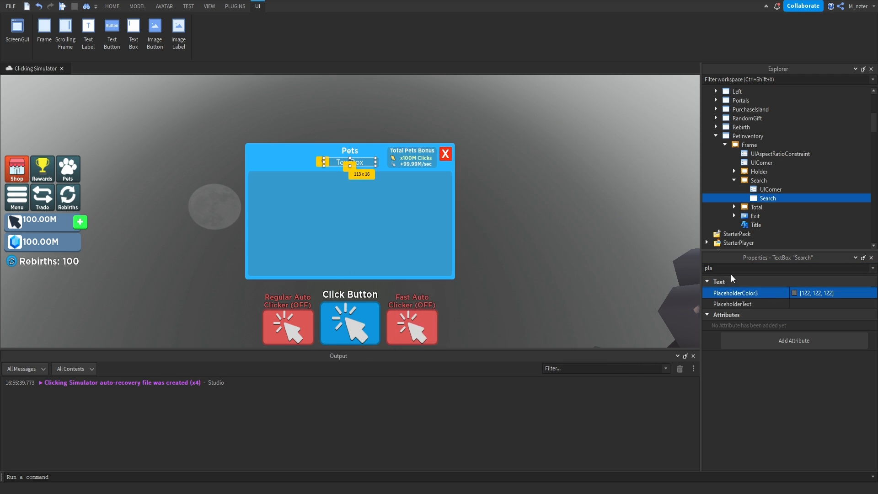
Set the Search text box's PlaceholderText to "Search...".
triple_click(787, 268)
type("text")
left_click(797, 307)
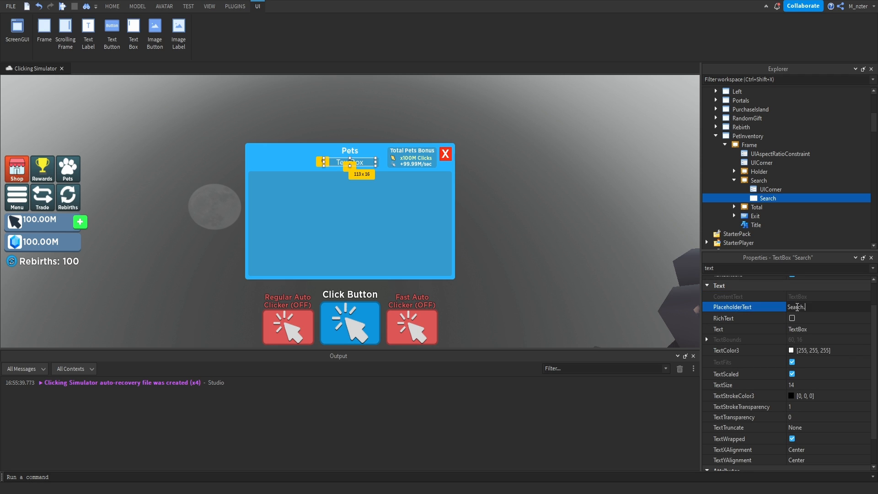
key("Return")
Clear the Search text box's default Text and set its TextXAlignment to Left.
left_click(802, 330)
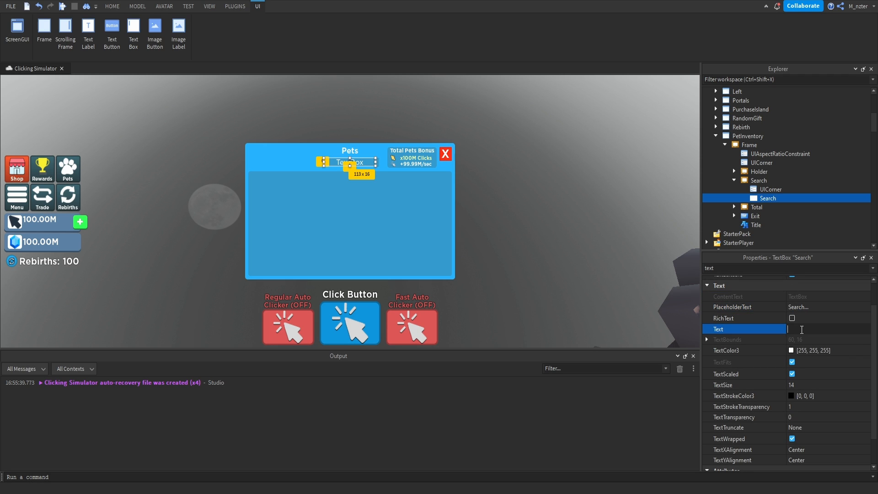
key("Return")
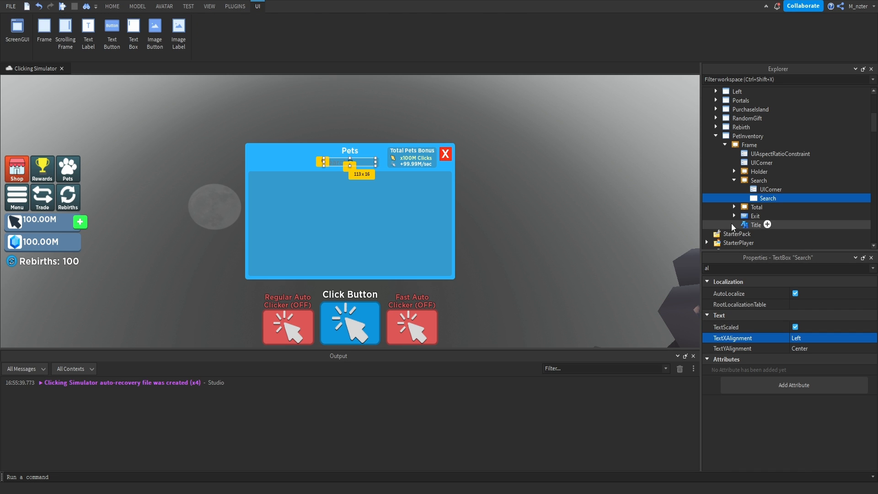
Lighten the Search text box's PlaceholderColor3 to gray (177, 177, 177).
left_click(620, 196)
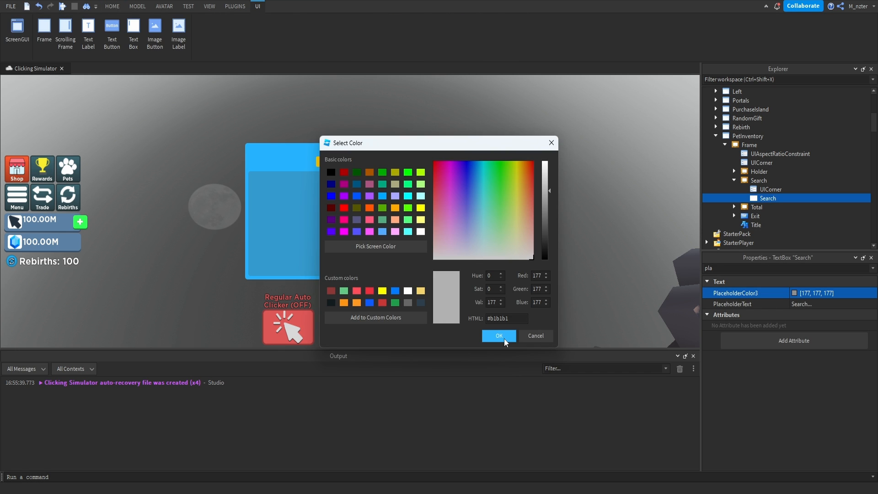
left_click(499, 336)
left_click(506, 294)
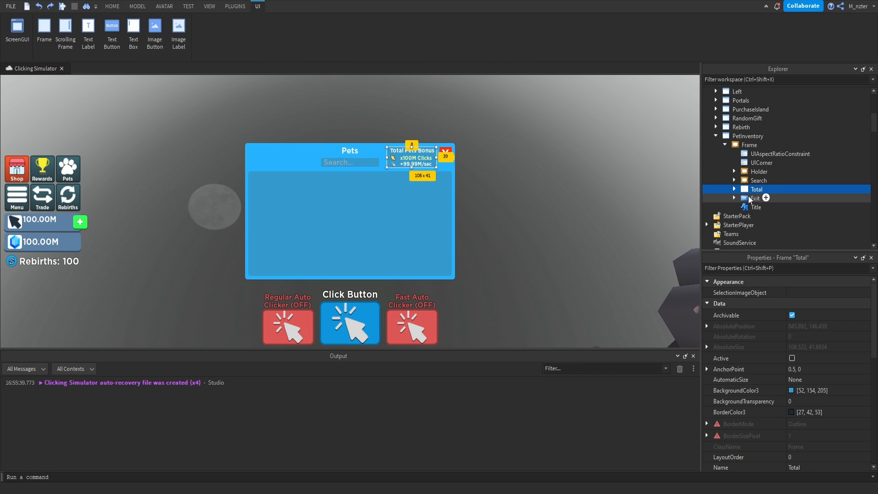
Duplicate the Total frame inside the pet inventory frame and rename the copy Storage.
key("ctrl+d")
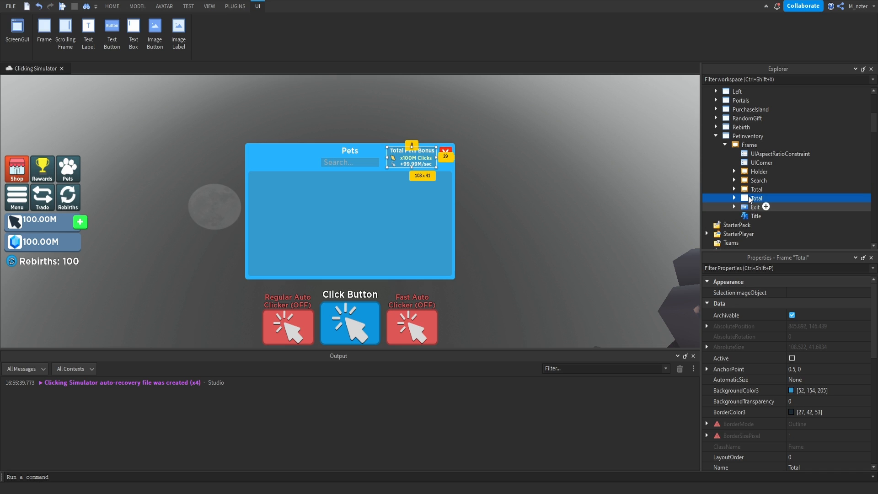
left_click(755, 196)
type("Storage")
key("Return")
Move the Storage frame to the left end of the inventory header and widen it to about 139 x 41.
key("ctrl+shift+p")
type("po")
left_click(803, 315)
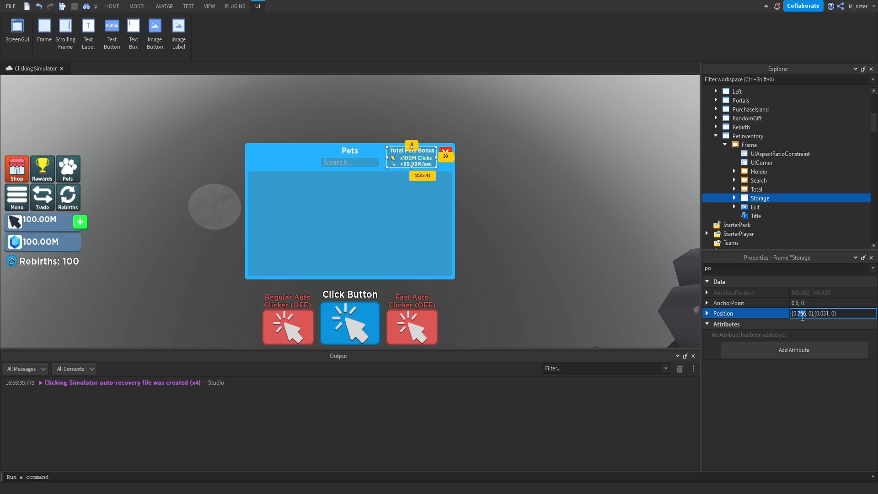
type("2")
key("Return")
left_click_drag(262, 157, 250, 157)
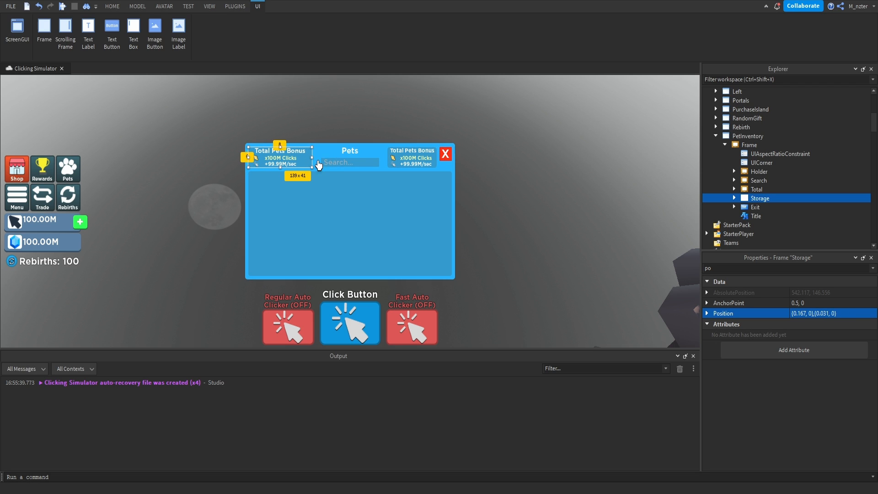
Delete the UICorner and the Title label from the Storage frame.
left_click(735, 199)
left_click(763, 207)
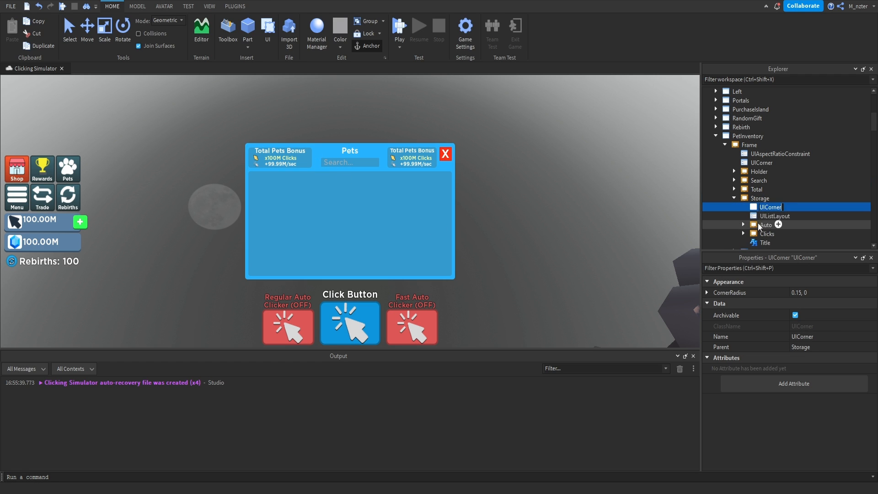
scroll(762, 224, "down", 1)
left_click(767, 216, "ctrl")
key("Delete")
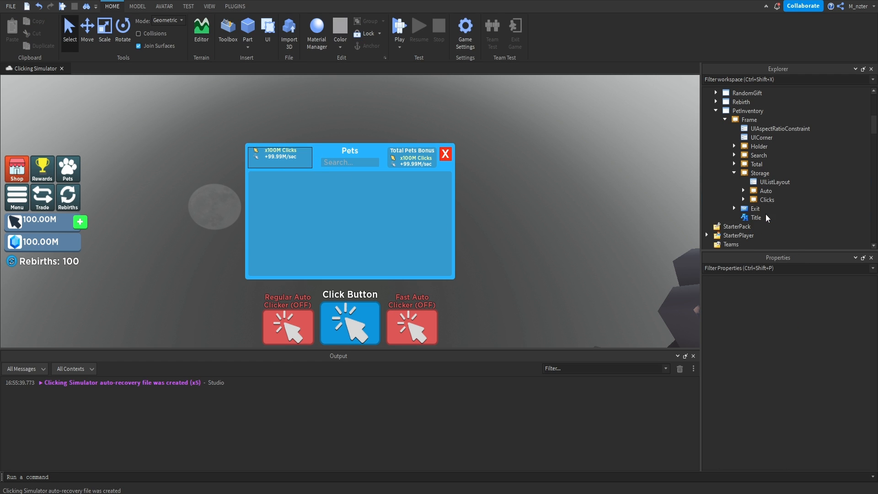
Rename the Auto frame inside Storage to Equipped and delete the Clicks frame.
left_click(765, 191)
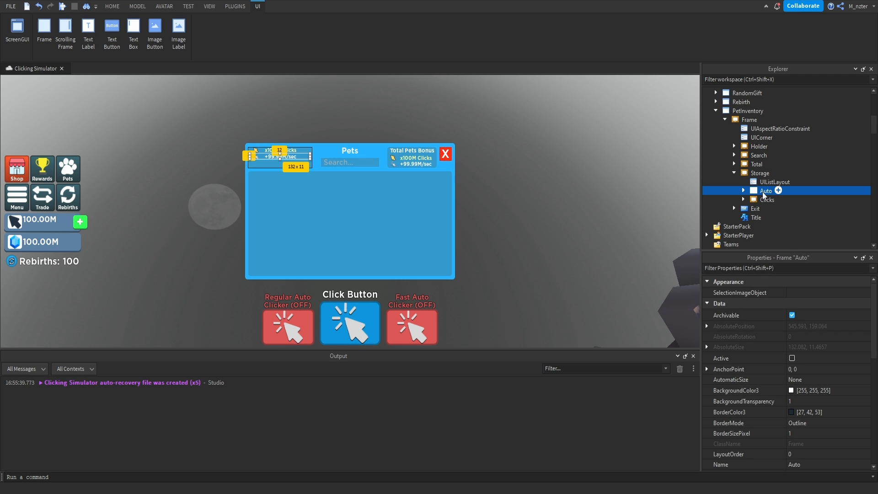
left_click(765, 191)
type("Equipped")
key("Return")
left_click(764, 200)
key("Delete")
Set the Equipped frame's Size to {1, 0},{0.5, 0}.
left_click(762, 192)
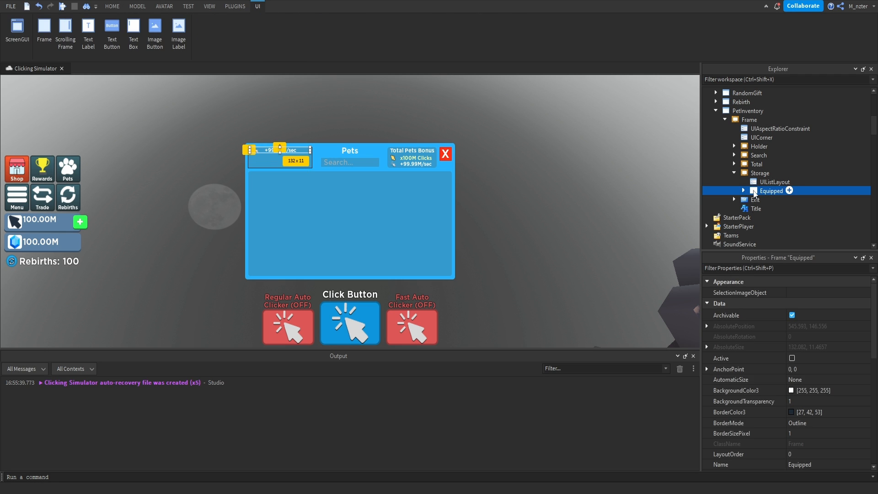
left_click(771, 267)
type("size")
left_click(813, 323)
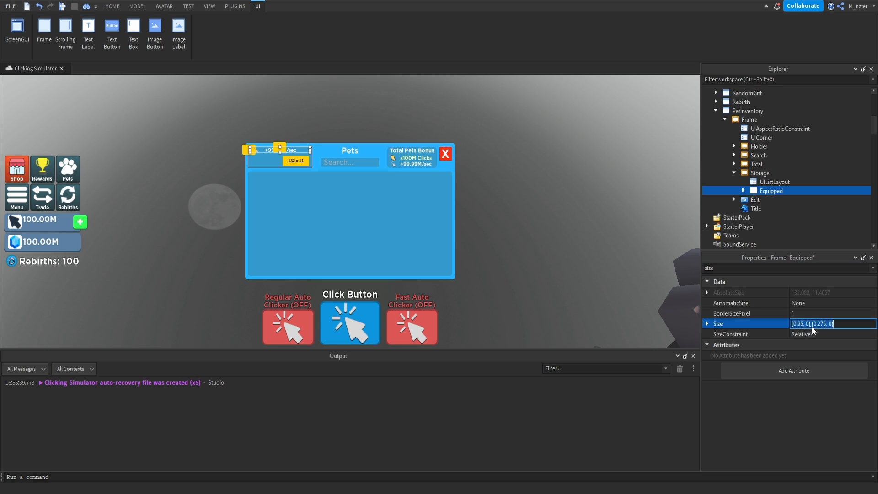
type("1,")
key("Return")
Change the Equipped frame's Icon image to Pet_Icon (1).
left_click(743, 191)
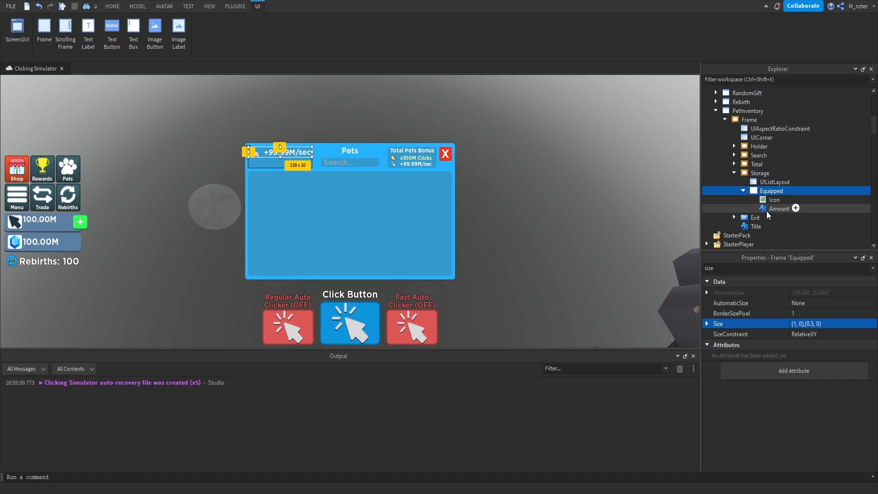
left_click(774, 200)
left_click(770, 268)
type("ima")
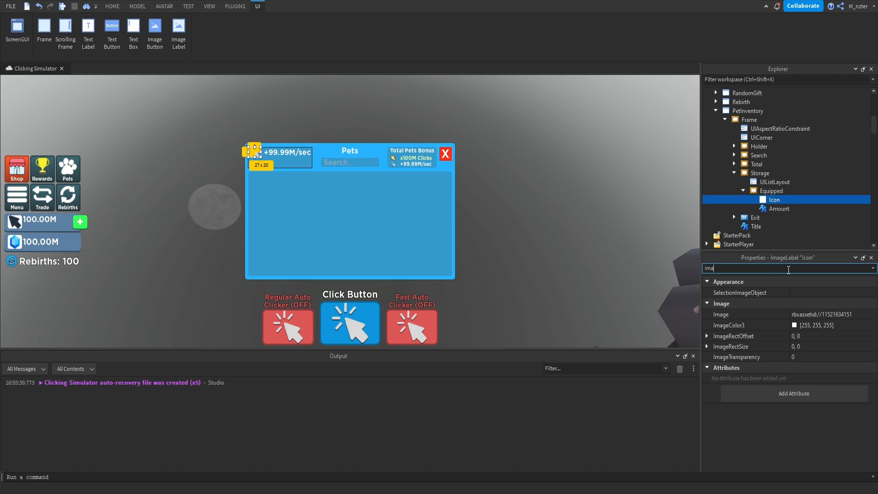
left_click(818, 315)
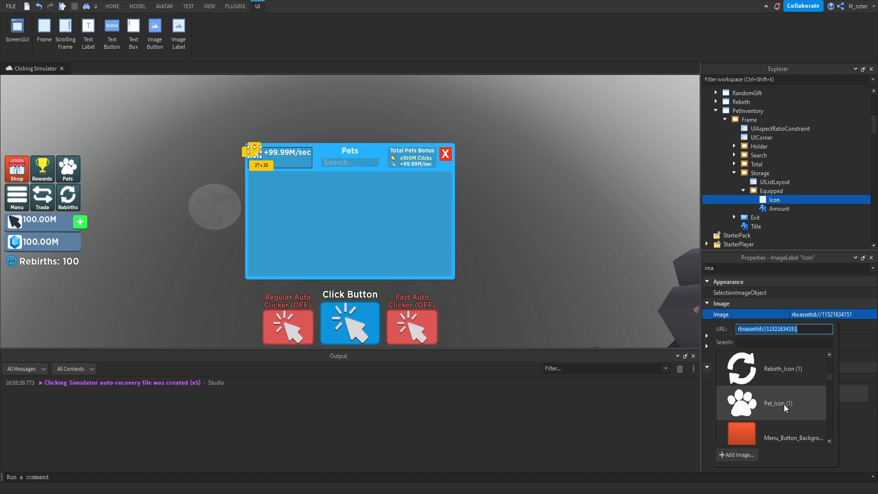
left_click(785, 405)
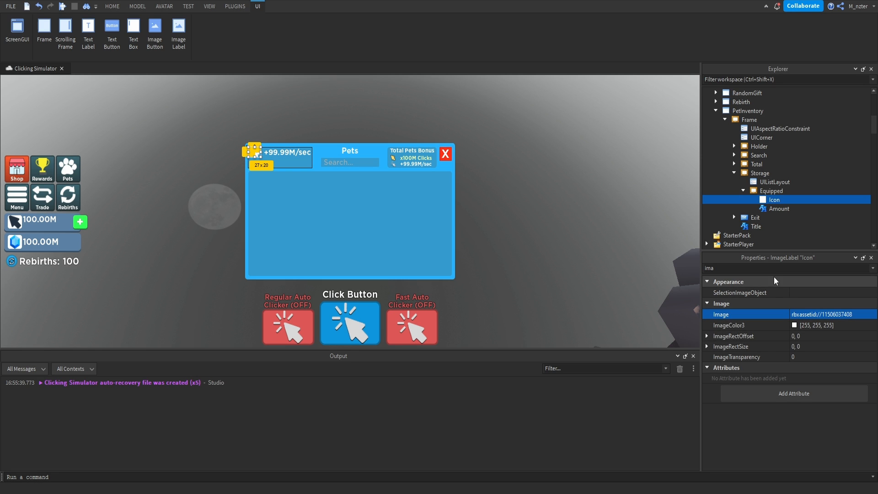
Set the Text of the Equipped frame's Amount label to "3/3".
left_click(779, 209)
triple_click(787, 268)
type("text")
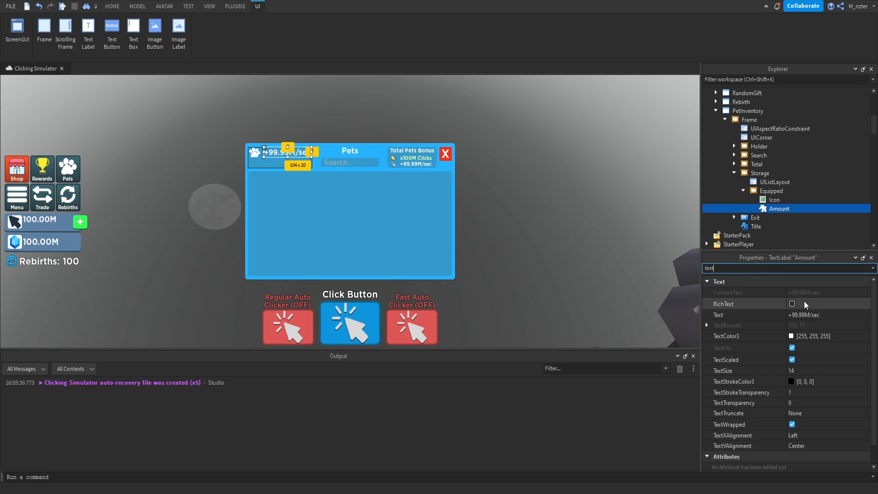
left_click(812, 315)
type("3/3")
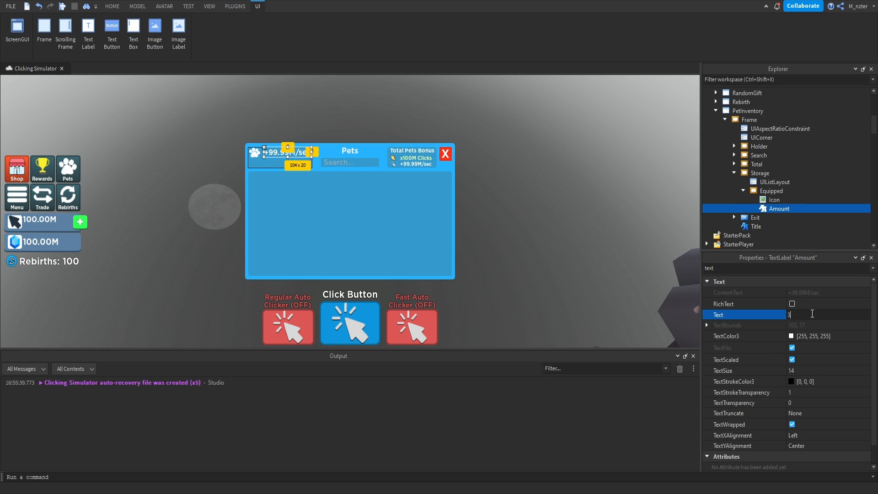
key("Return")
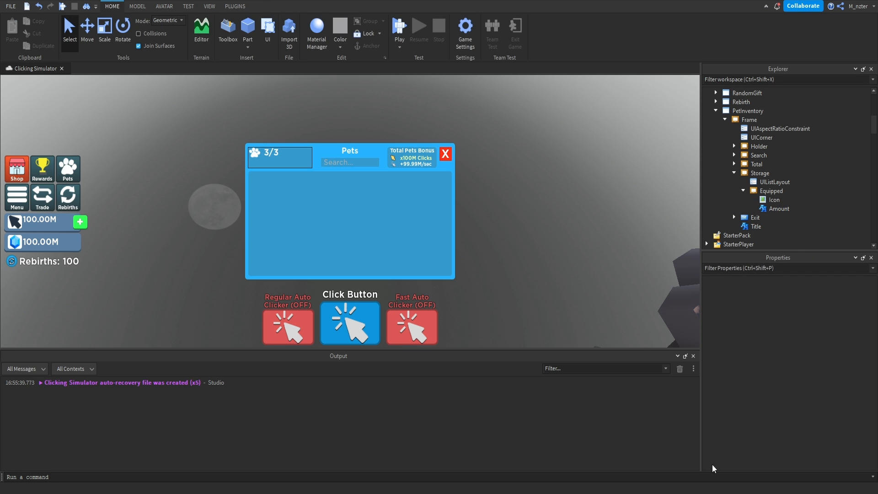
Set the Amount label's TextXAlignment to Center.
key("ctrl+shift+p")
type("ali")
left_click(820, 329)
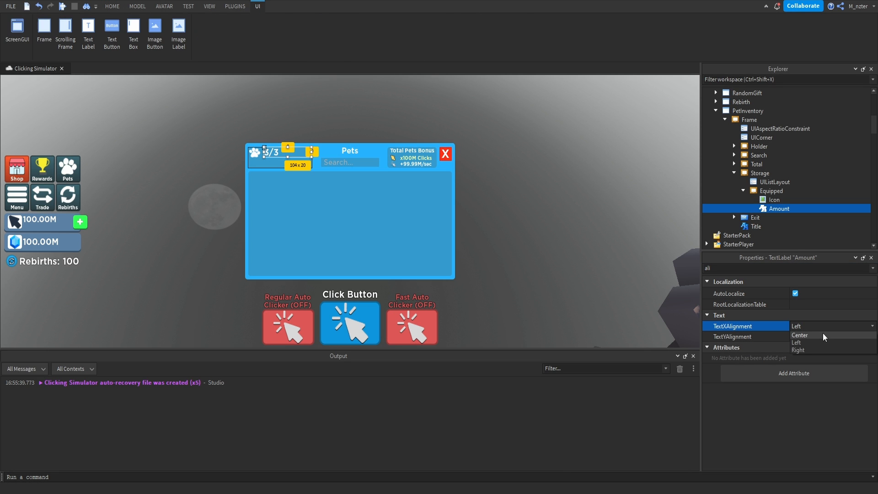
left_click(821, 344)
Narrow the Amount label to about 35 x 20 so it fits closely around its text.
left_click(798, 268)
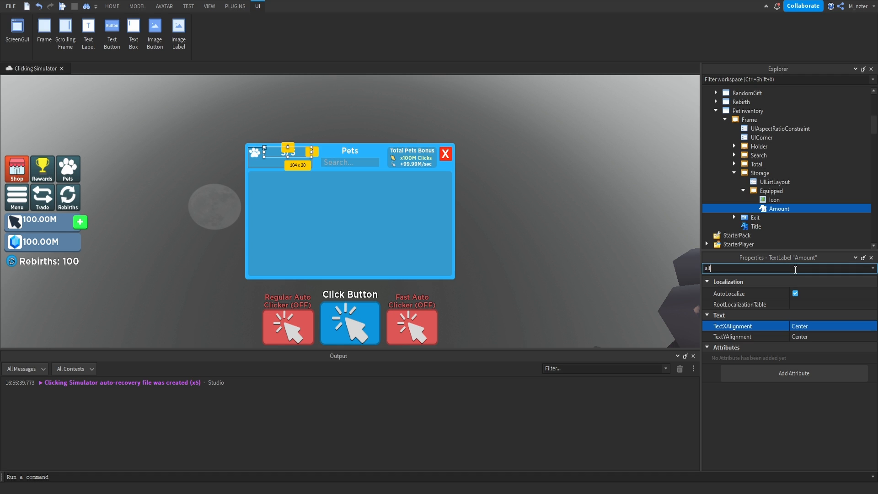
type("size")
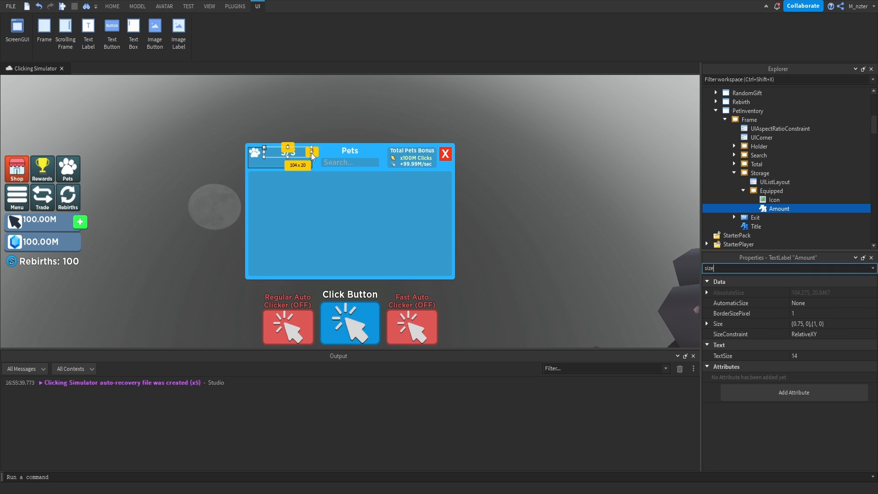
left_click_drag(311, 151, 259, 153)
left_click(229, 155)
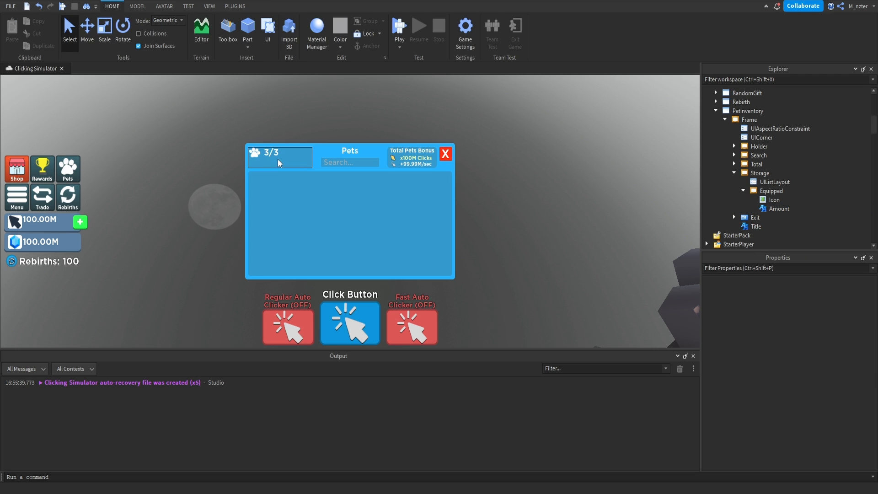
Set the X scale of the Amount label's Position to 0.21.
left_click(779, 208)
left_click(794, 268)
type("po")
left_click(805, 315)
double_click(802, 313)
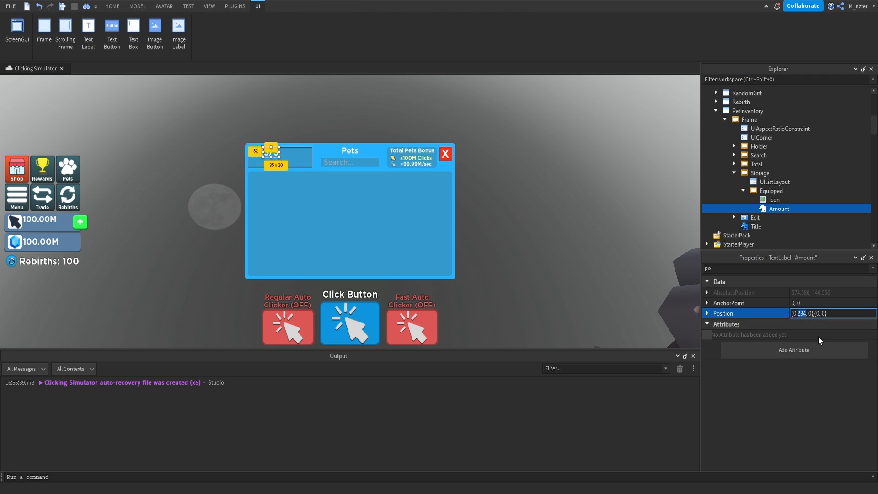
type("21")
key("Return")
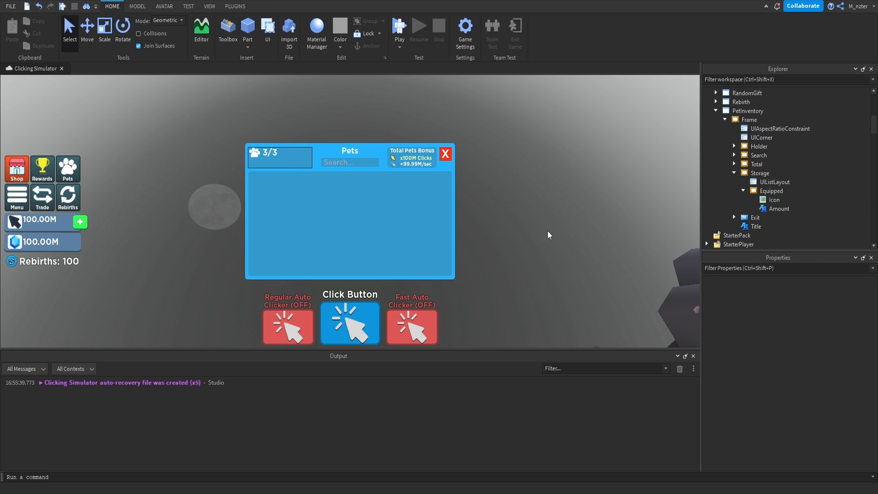
Insert a TextButton into the Equipped frame and name it Buy.
left_click(774, 200)
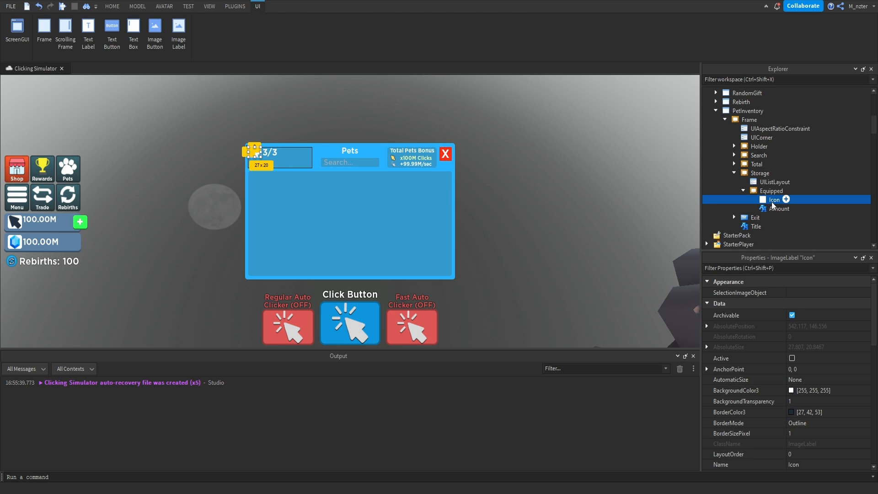
left_click(790, 190)
left_click(749, 241)
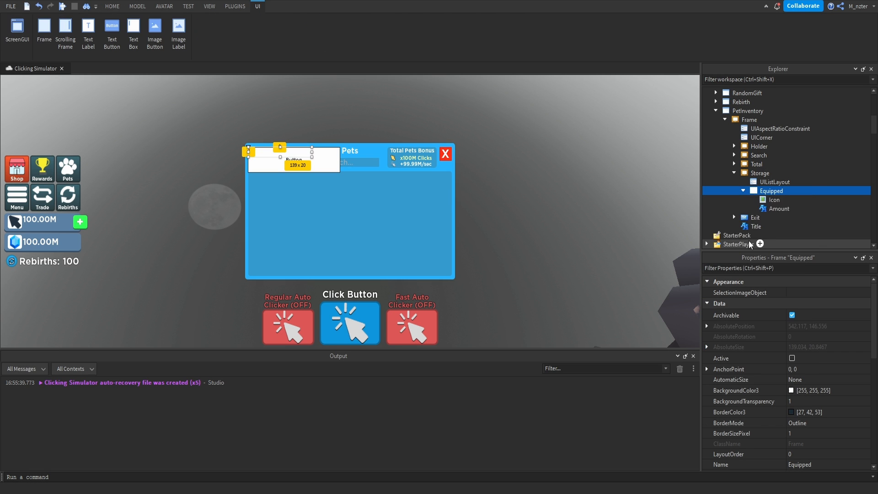
double_click(774, 201)
type("Buy")
key("Return")
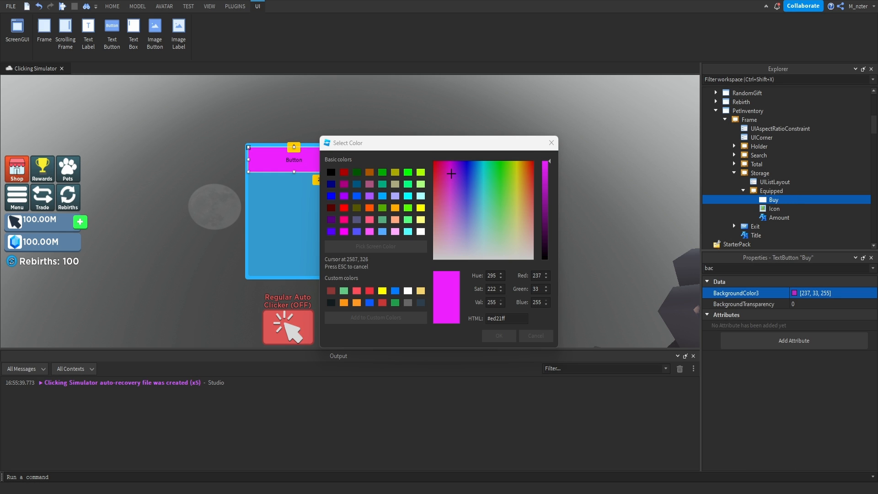
Set the Buy button's BackgroundColor3 to magenta (237, 33, 255).
key("Escape")
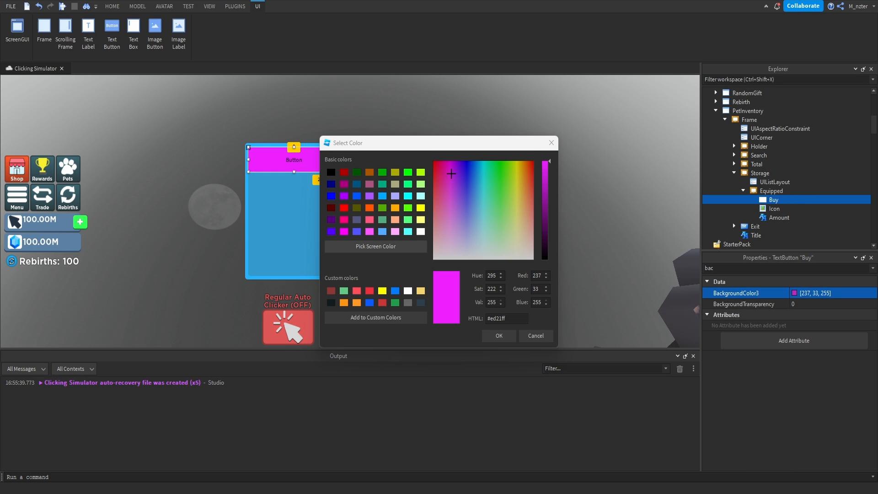
left_click(499, 335)
Replace the Buy button's default Text with "+".
left_click(798, 315)
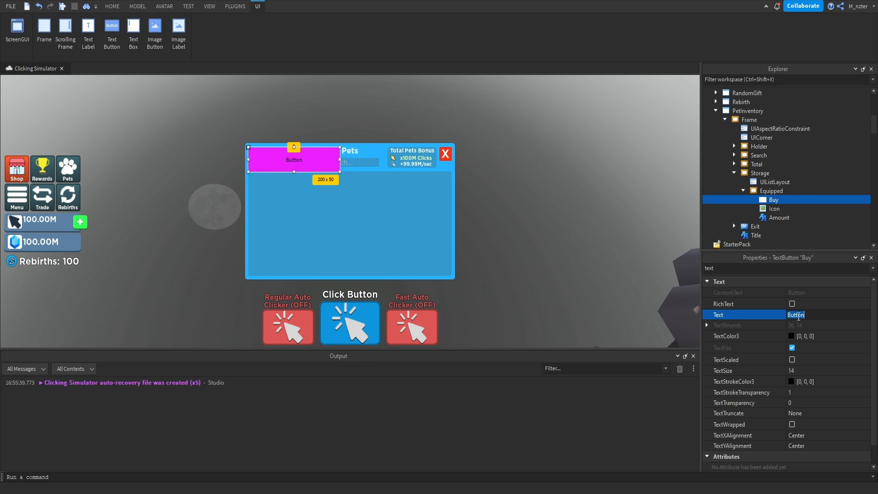
type("+")
key("Return")
Set the Buy button's TextColor3 to white (255, 255, 255) and enable TextScaled.
left_click(792, 337)
left_click(549, 230)
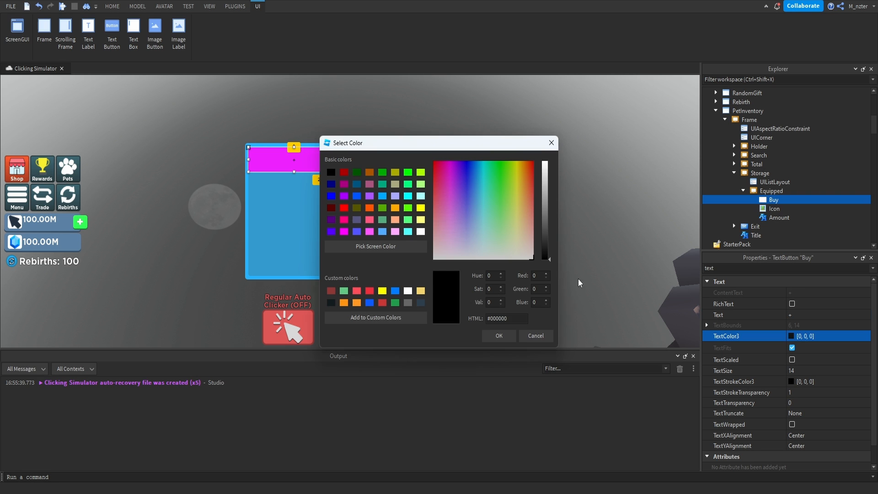
left_click_drag(549, 231, 545, 158)
left_click(551, 143)
left_click(792, 360)
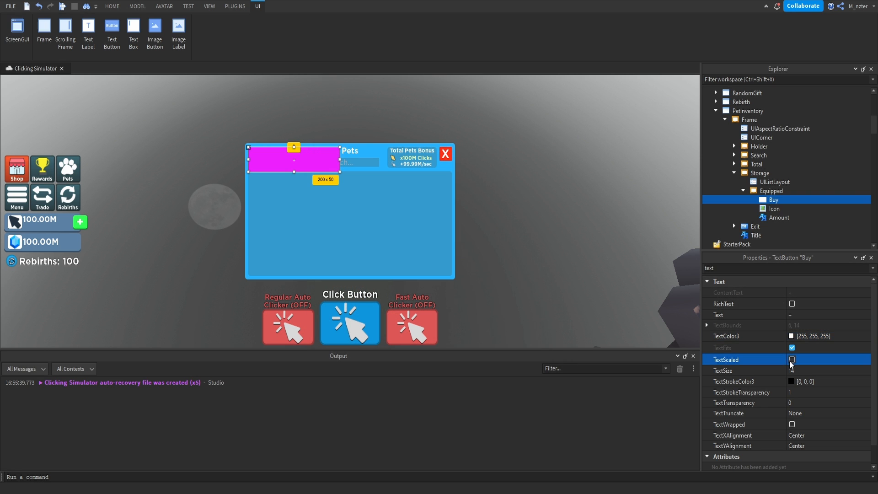
Change the Buy button's FontFace to Gotham SSm with Bold weight.
double_click(762, 269)
type("f")
left_click(797, 318)
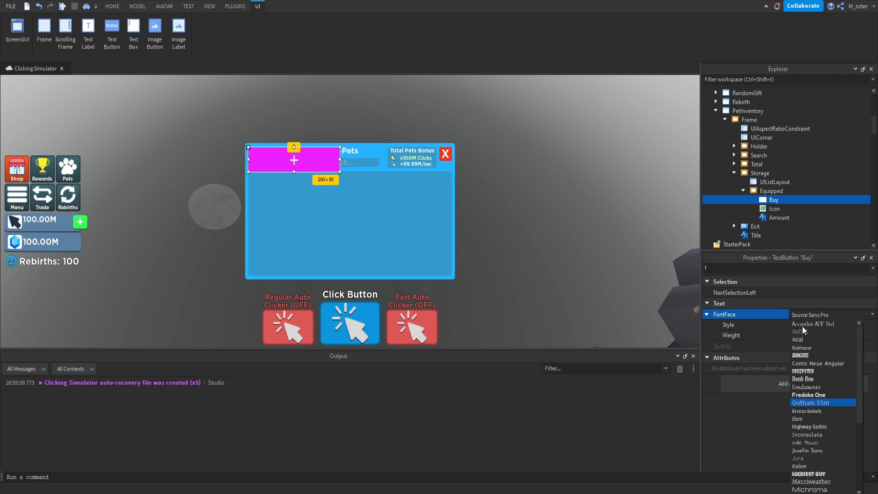
left_click(816, 404)
left_click(797, 326)
Resize the Buy button to 0.2 of the Equipped frame's width and the frame's full height.
double_click(774, 268)
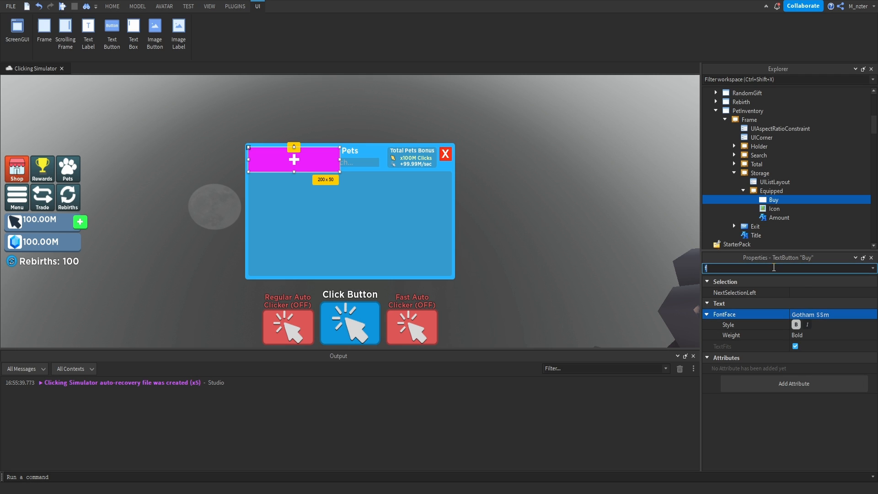
type("size")
left_click(805, 323)
key("BackSpace")
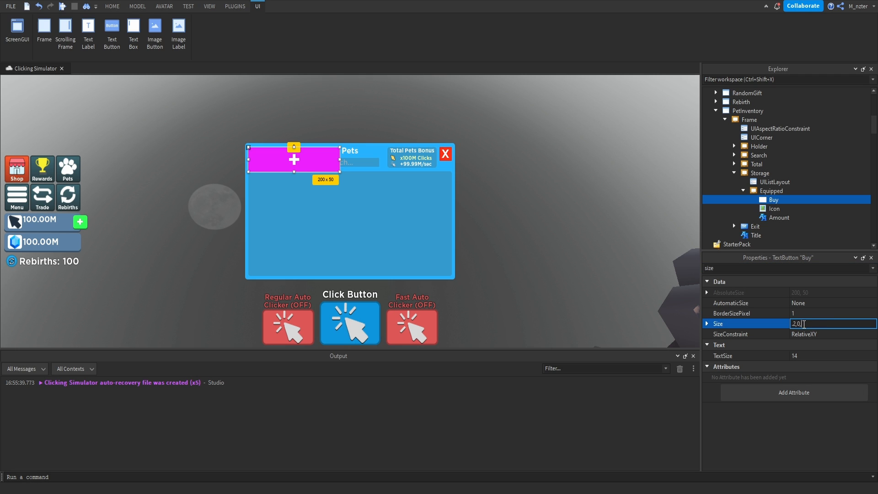
key("Return")
Add a UIListLayout to the Equipped frame.
left_click(791, 199, "ctrl")
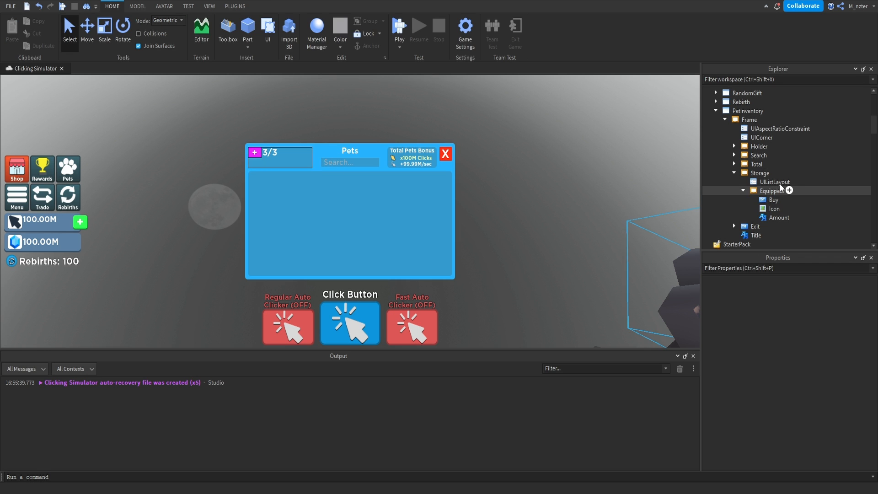
left_click(789, 191)
type("uili")
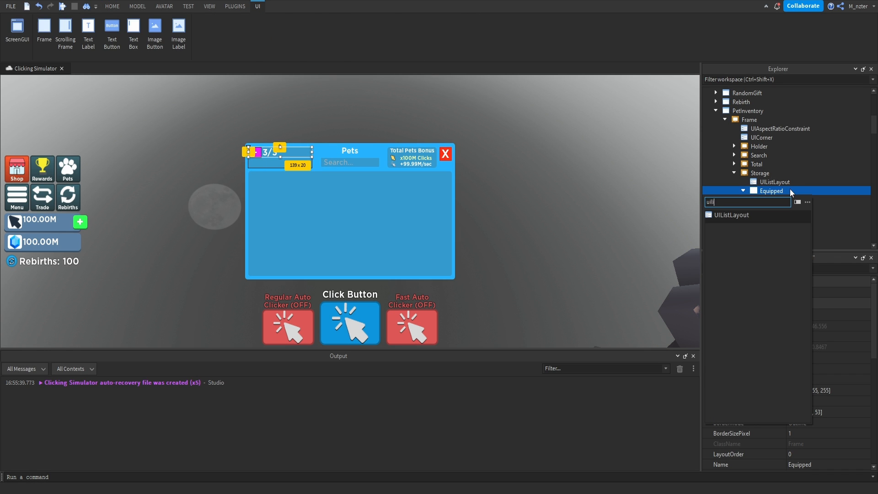
left_click(732, 215)
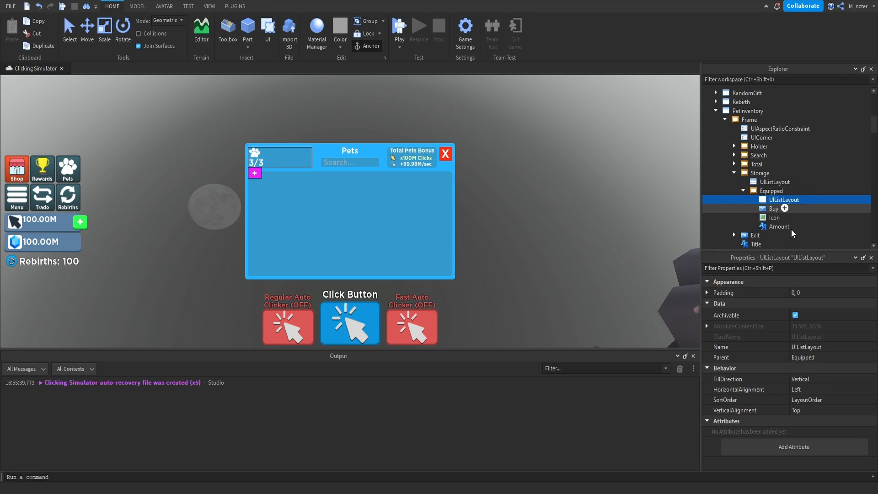
Configure the Equipped frame's UIListLayout with Horizontal FillDirection, Center VerticalAlignment and a Padding of 0.05, 0.
left_click(812, 379)
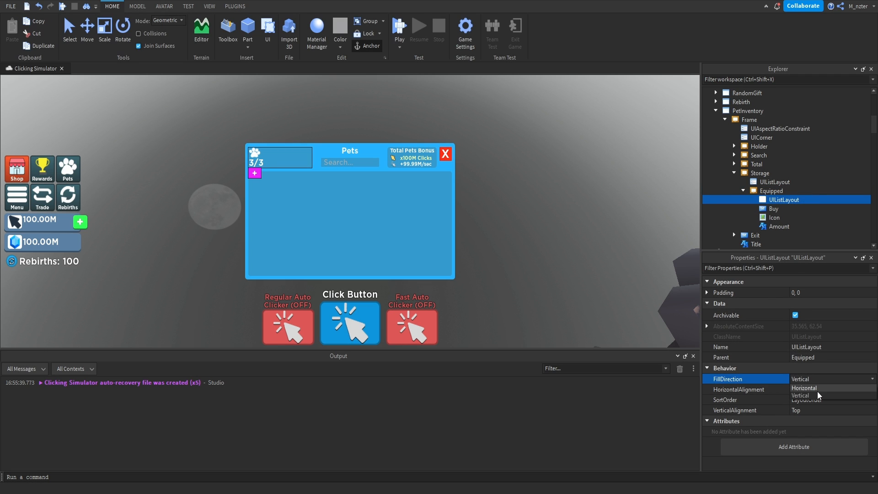
left_click(805, 388)
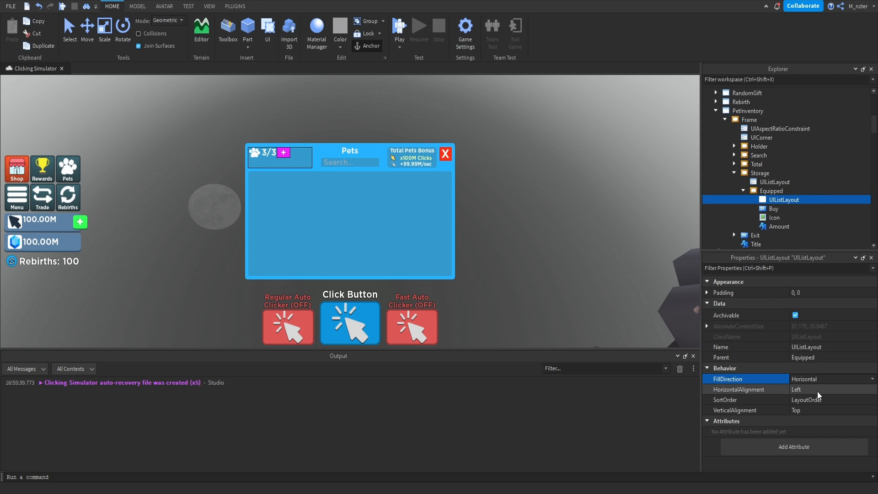
left_click(814, 410)
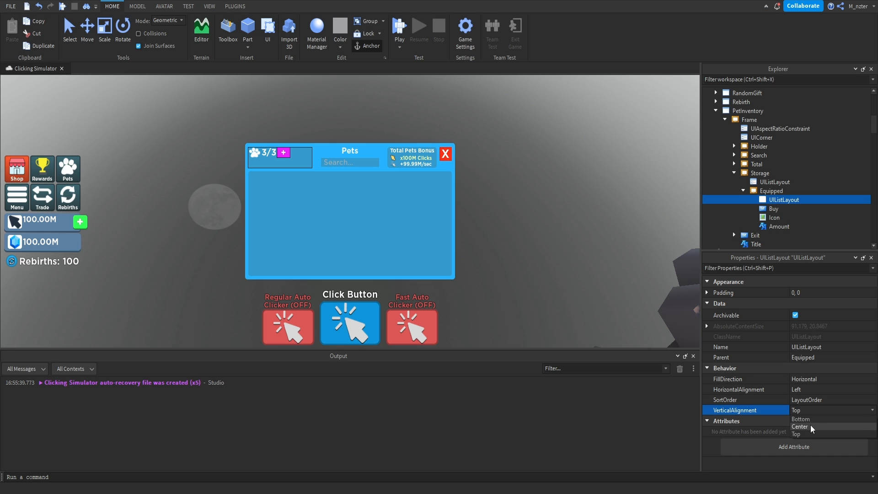
left_click(805, 426)
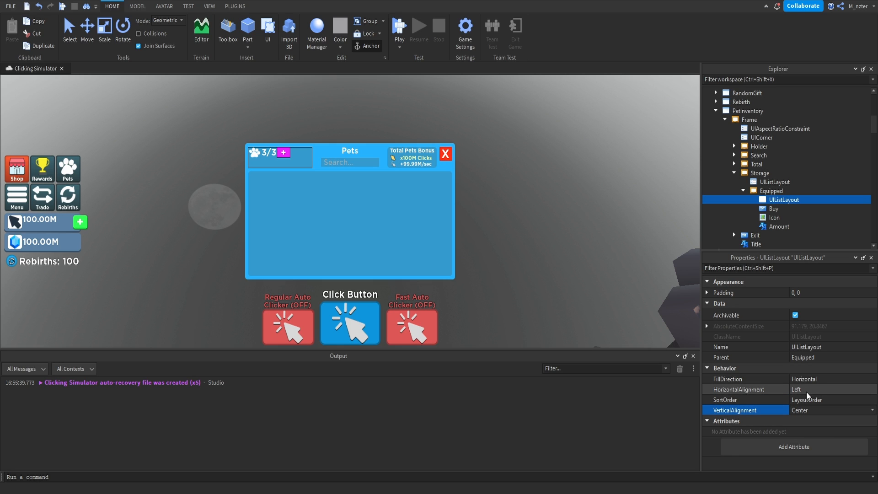
left_click(807, 292)
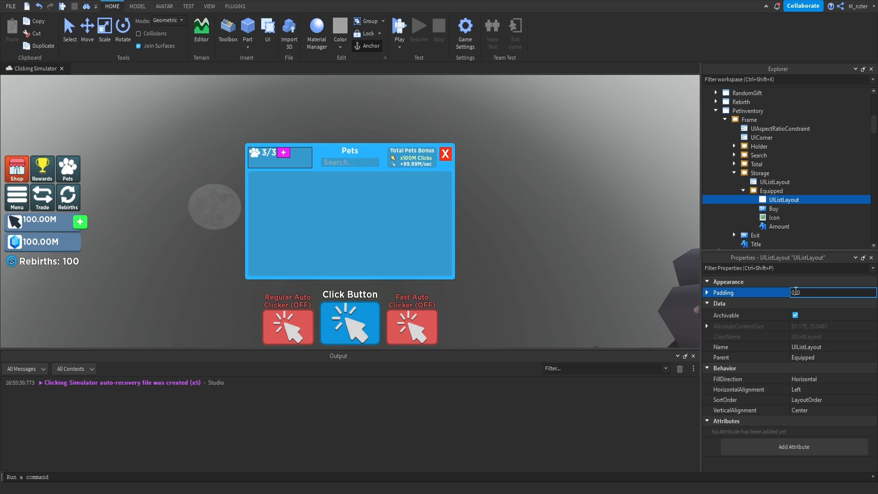
type(".05")
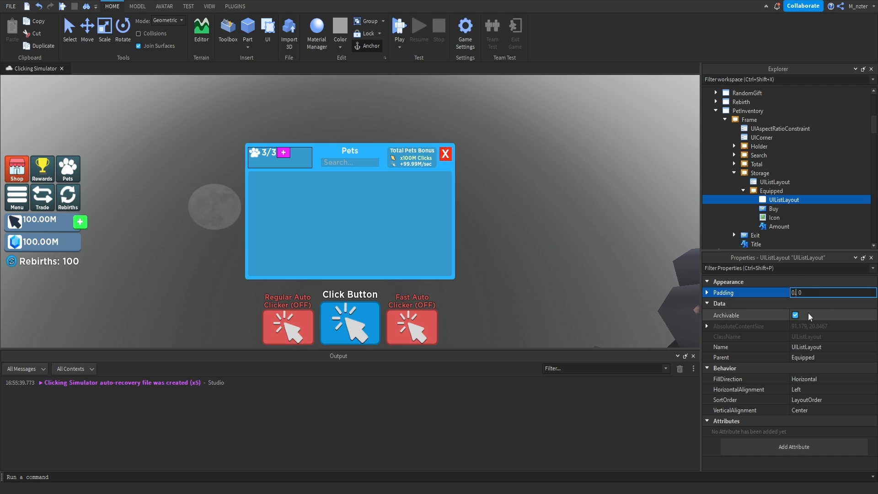
key("Return")
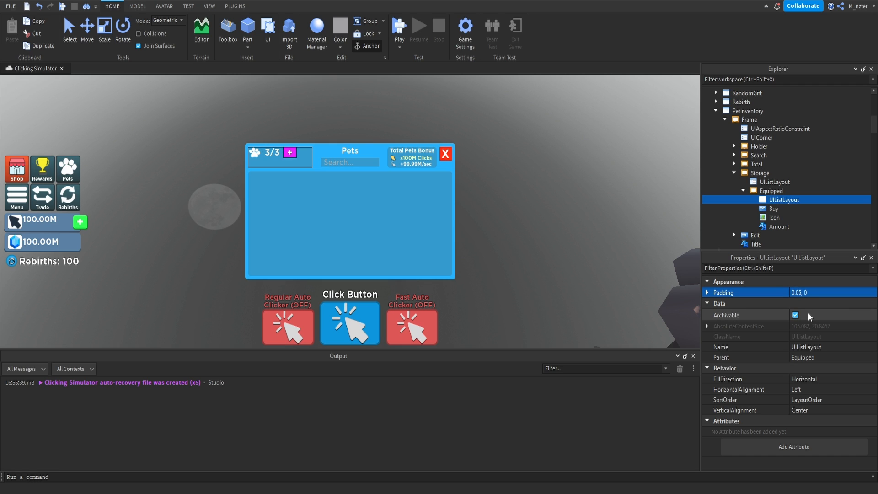
Add a UICorner to the Equipped frame's Buy button and set its CornerRadius to 0.25, 0.
left_click(784, 209)
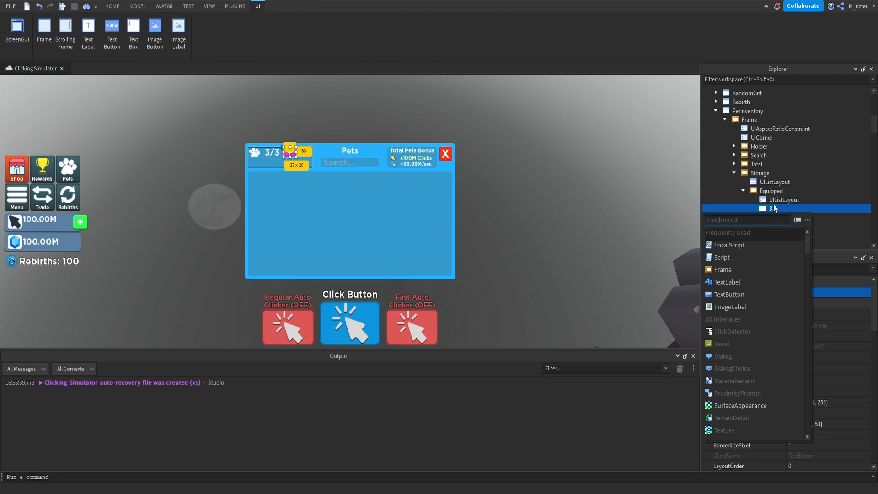
type("UICorner")
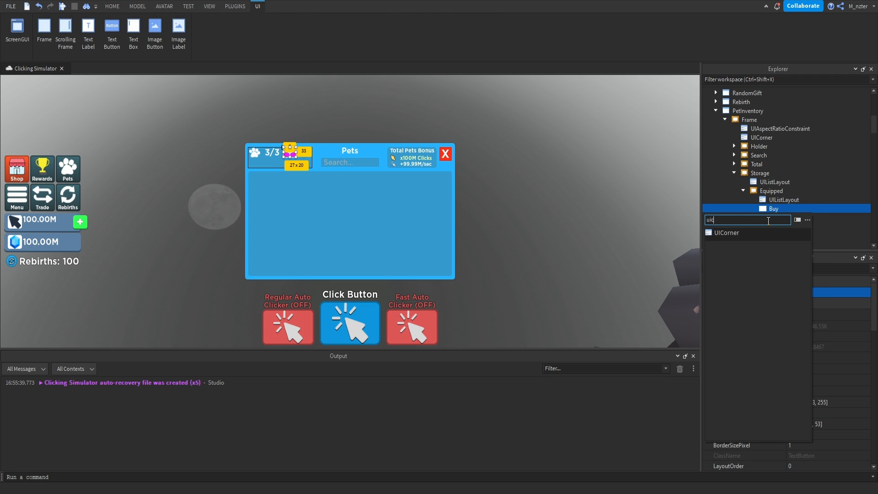
key("Return")
left_click(775, 218)
left_click(799, 294)
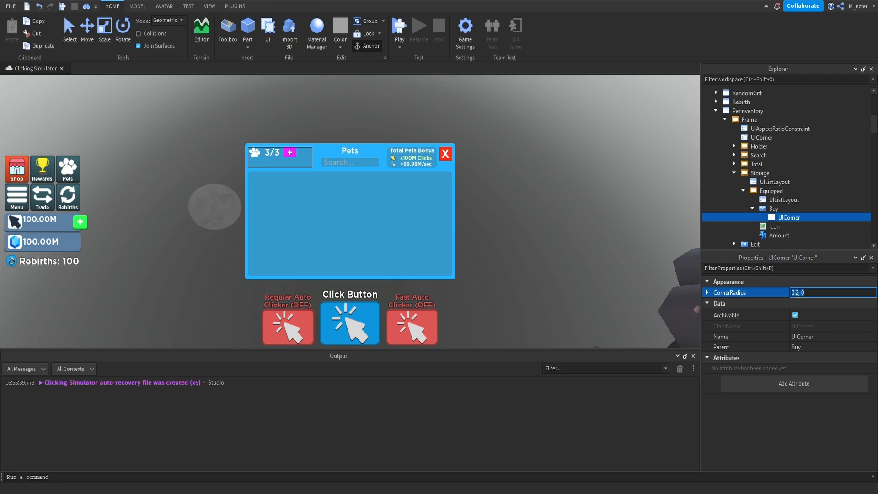
type("5")
key("Return")
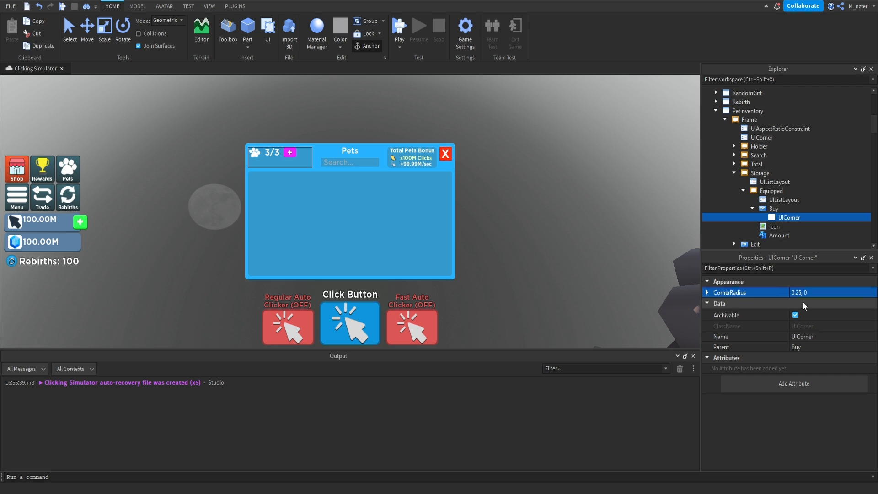
Reduce the width scale of the Buy button slightly, keeping its full height.
left_click(774, 209)
left_click(816, 270)
type("size")
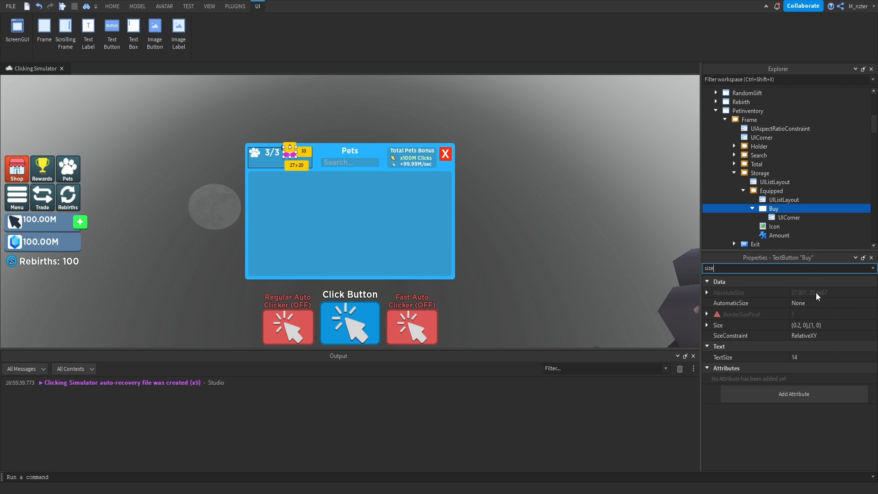
left_click(801, 327)
left_click(801, 325)
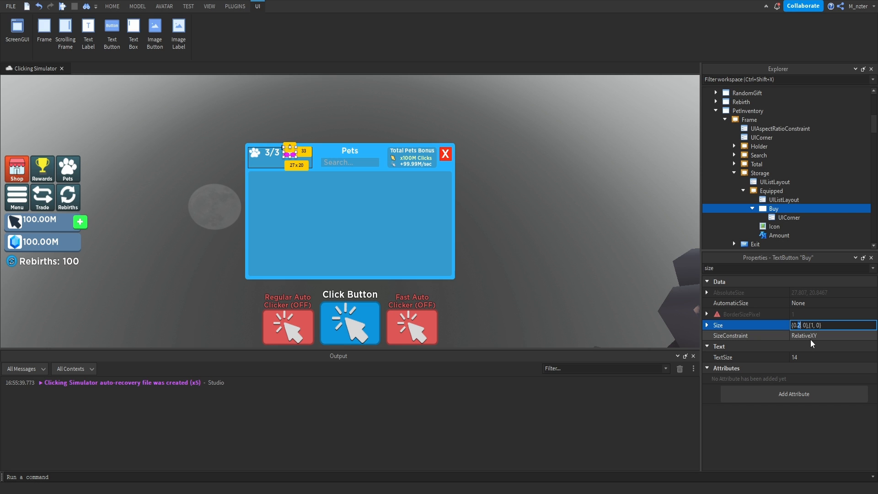
key("Escape")
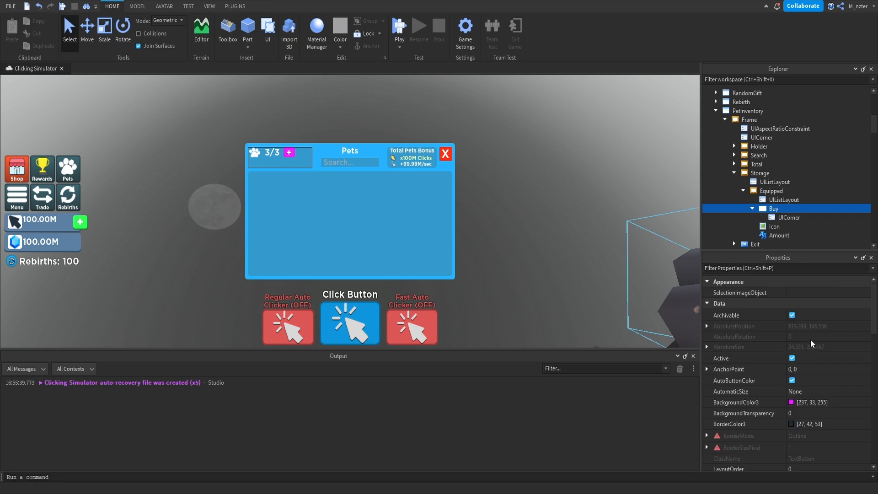
Make the Storage frame's background invisible by setting its BackgroundTransparency to 1.
left_click(760, 173)
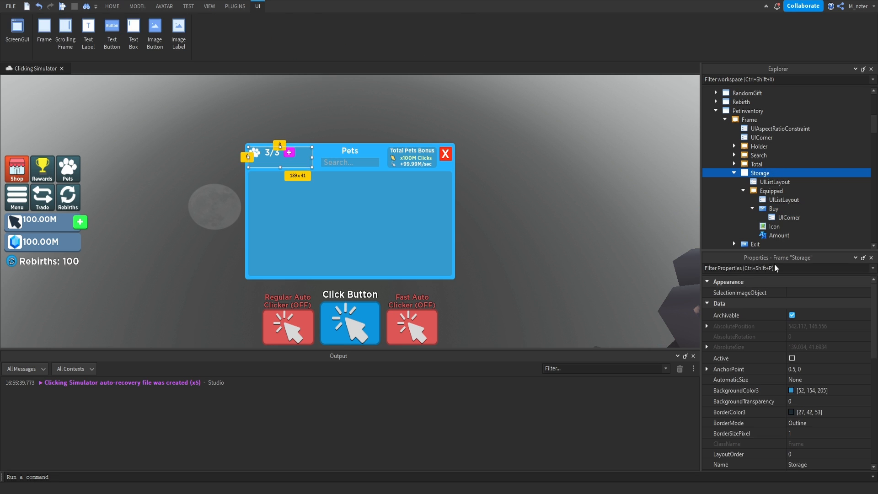
left_click(751, 268)
type("bac")
left_click(813, 304)
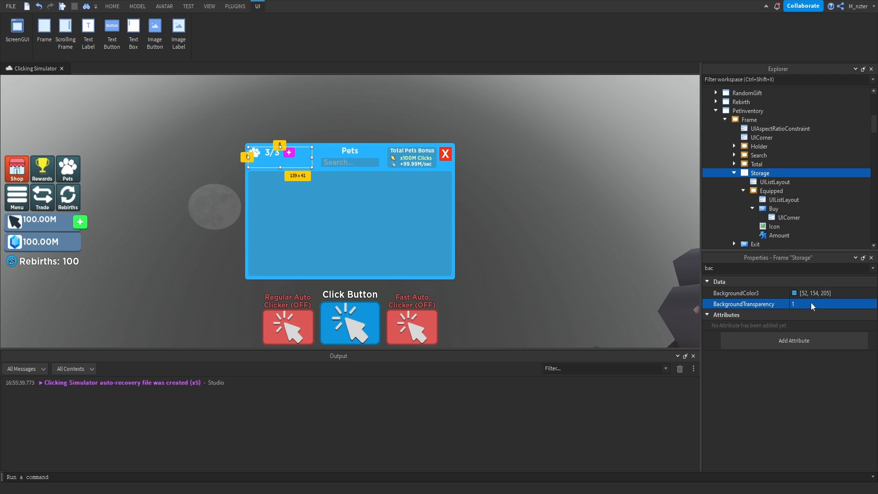
key("Escape")
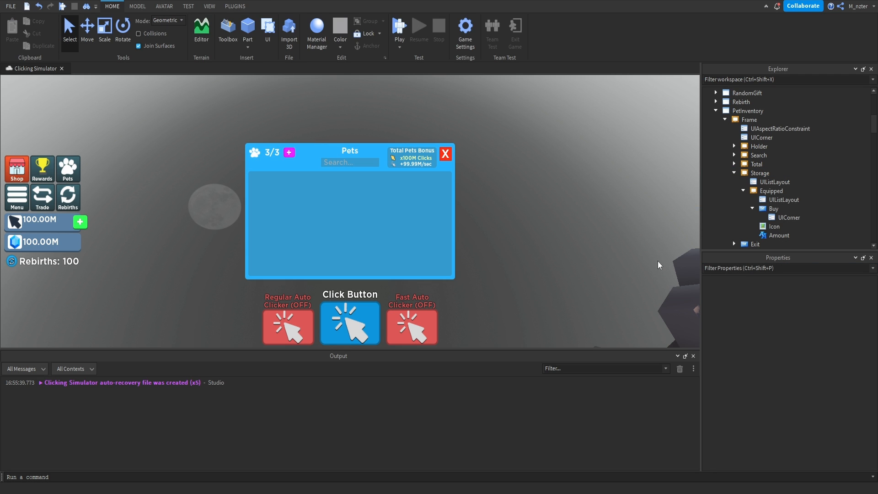
Duplicate the Equipped frame inside Storage and rename the copy Stored.
left_click(744, 191)
left_click(759, 192)
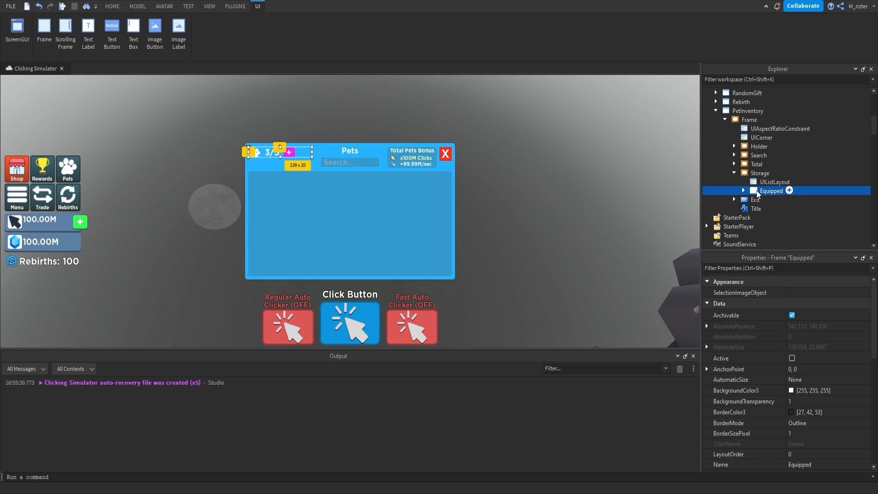
key("ctrl+d")
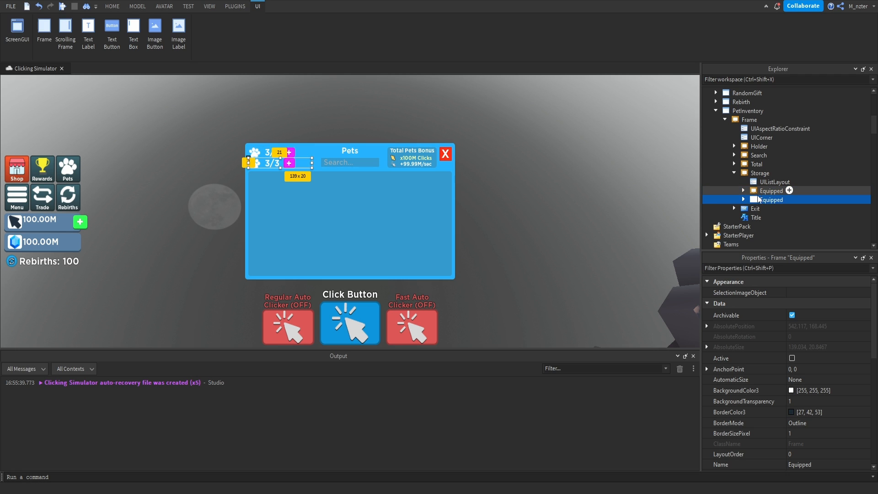
key("F2")
type("Stored")
key("Return")
Replace the image of the Stored frame's Icon with the copied image asset.
left_click(744, 200)
left_click(774, 226)
left_click(774, 267)
type("im")
left_click(811, 315)
key("ctrl+v")
key("Return")
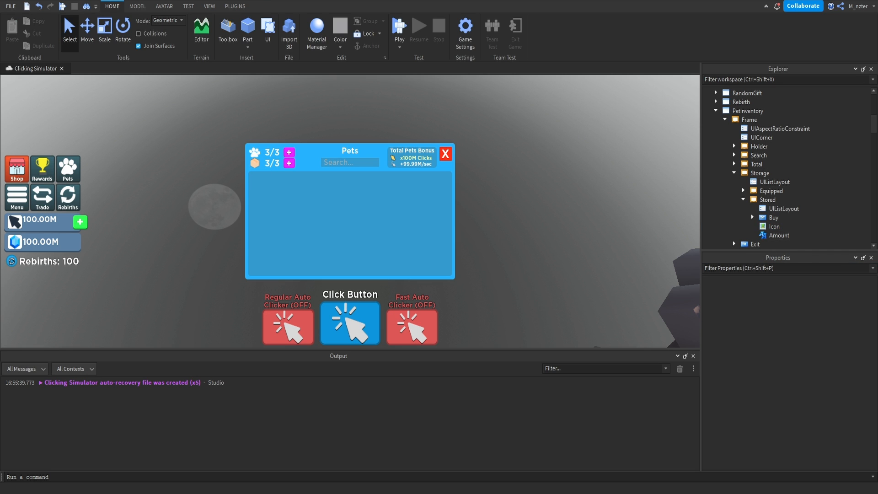
Change the text of the Stored frame's Amount label to 100/100.
left_click(779, 235)
left_click(770, 267)
type("text")
left_click(811, 315)
type("100/100")
key("Return")
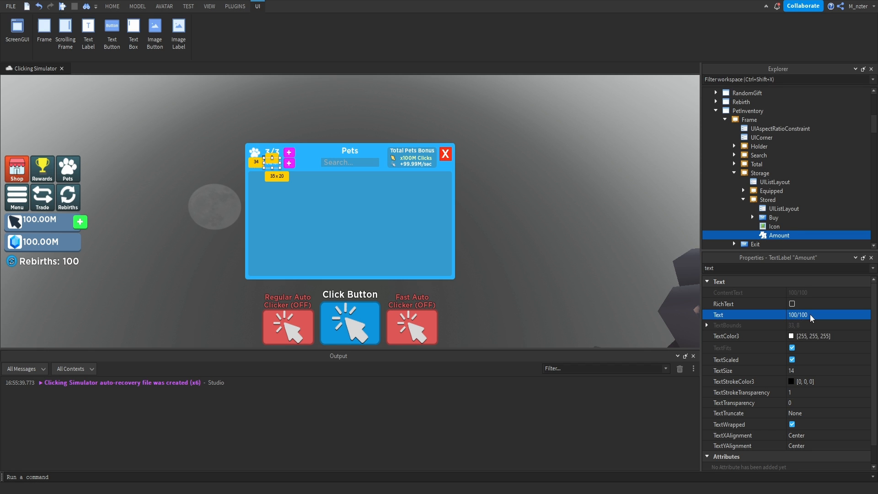
Widen the Stored frame's Amount label to a width scale of 0.4.
left_click(771, 201)
left_click(775, 227)
left_click(778, 235)
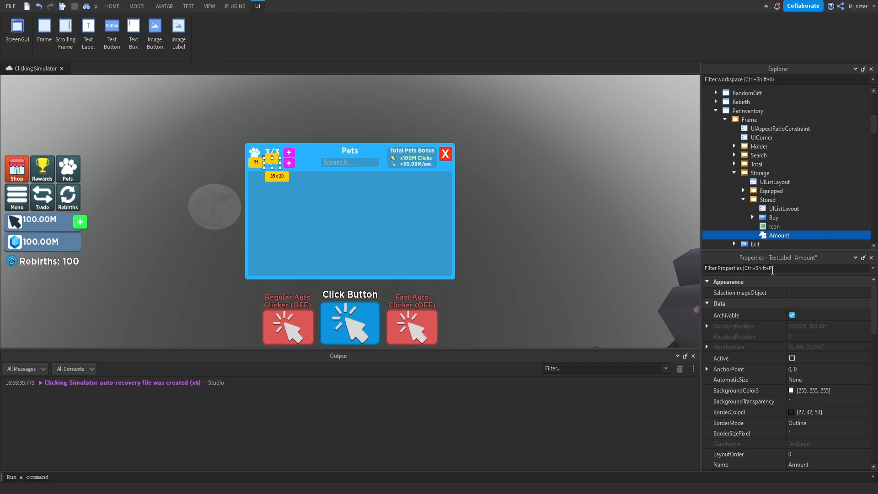
left_click(773, 271)
type("size")
left_click(804, 324)
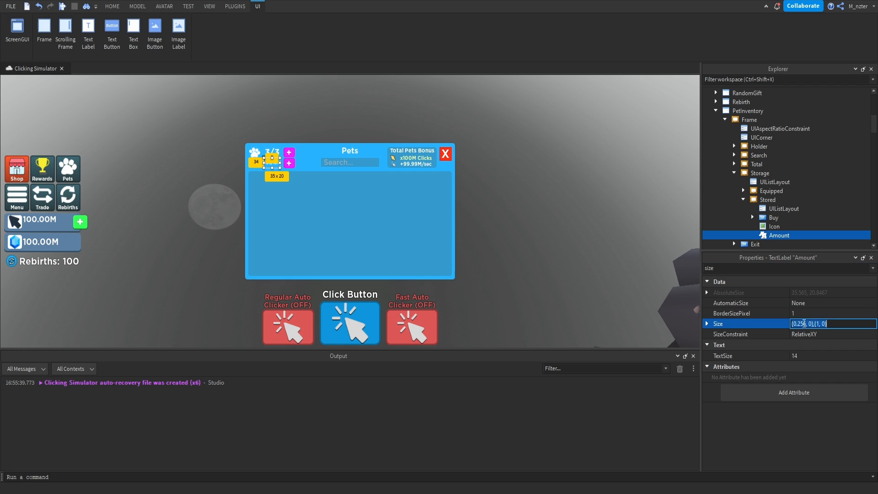
double_click(804, 324)
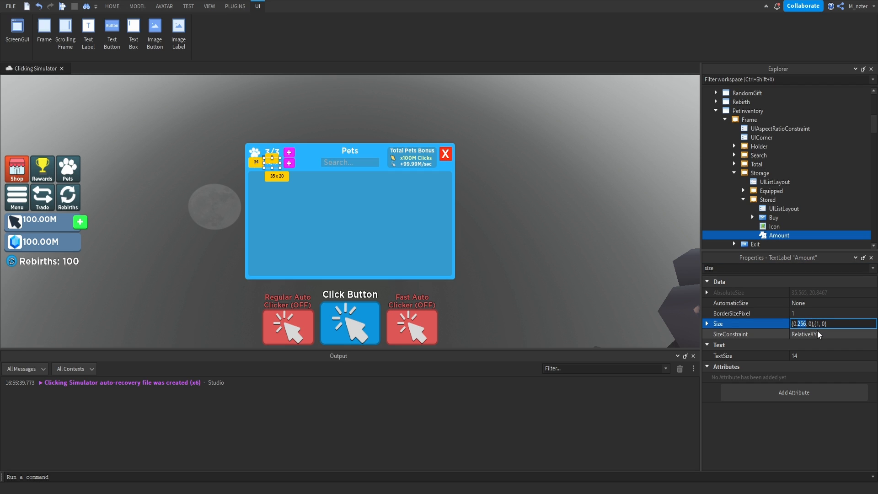
type("4")
key("Return")
left_click(535, 202)
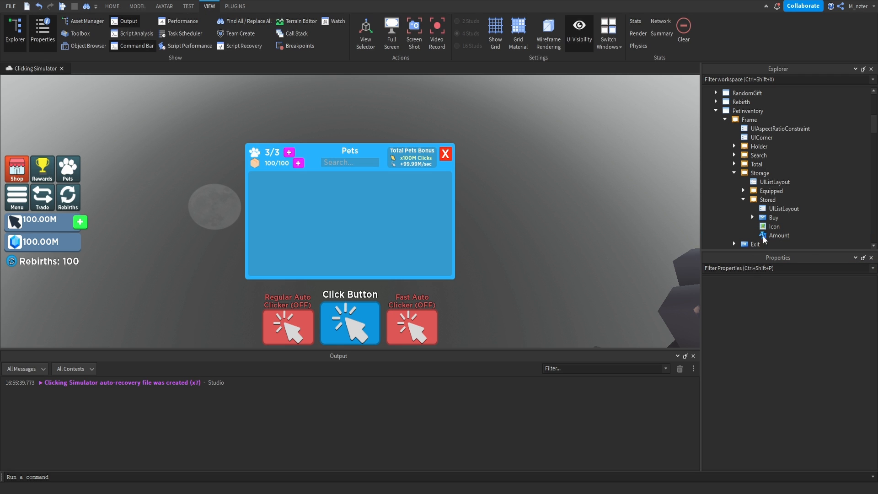
Insert a new Frame into Holder and name it Buttons.
left_click(744, 200)
left_click(735, 173)
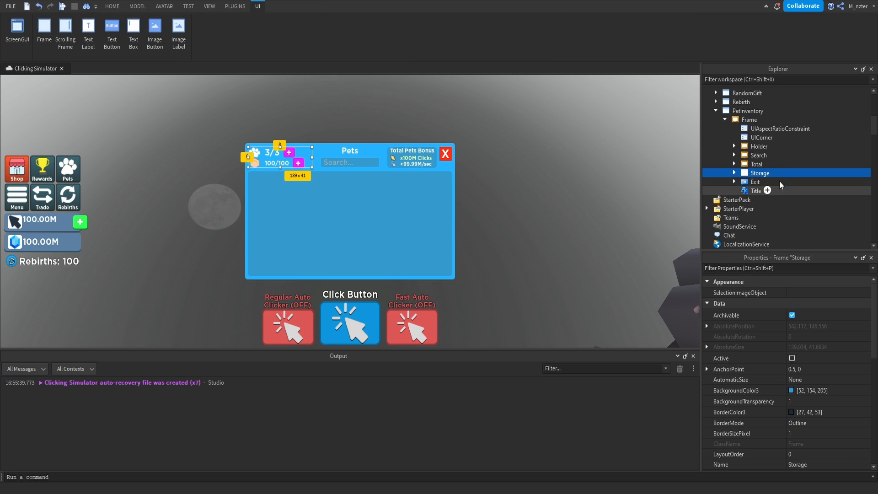
left_click(775, 147)
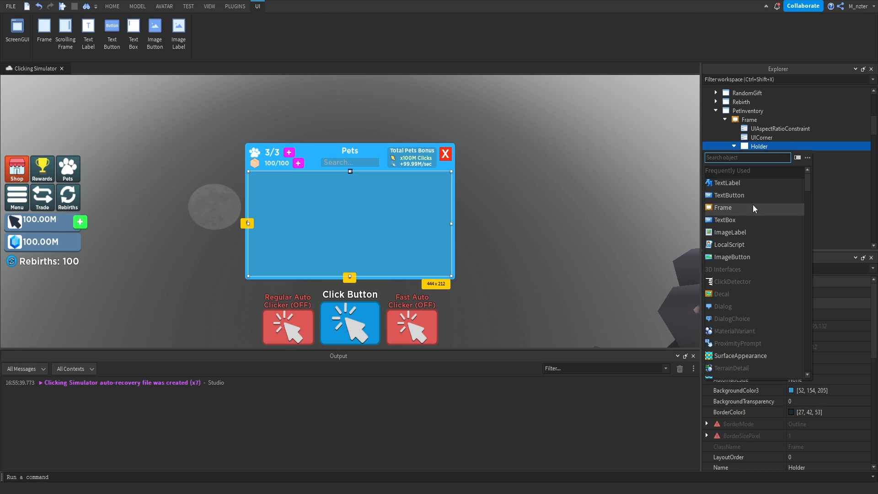
left_click(753, 206)
left_click(764, 164)
type("Buttons")
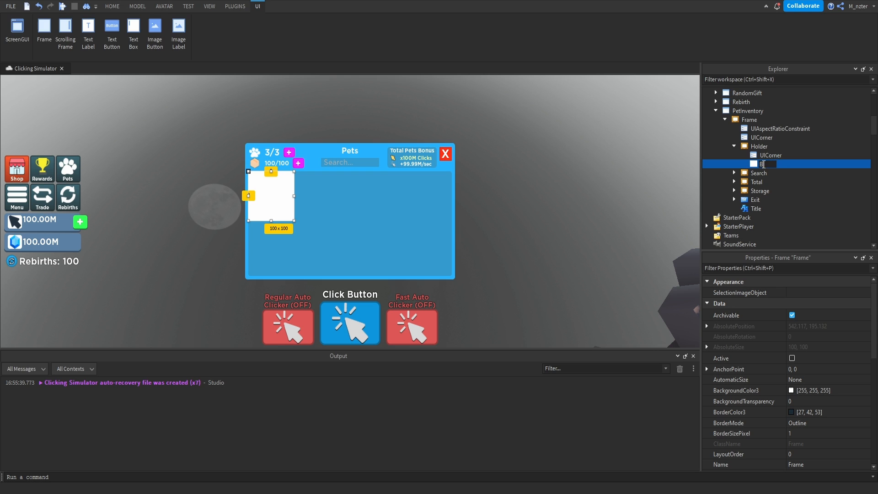
Set the Buttons frame's Size to {0.95, 0},{0.1, 0}.
left_click(776, 268)
type("size")
left_click(801, 322)
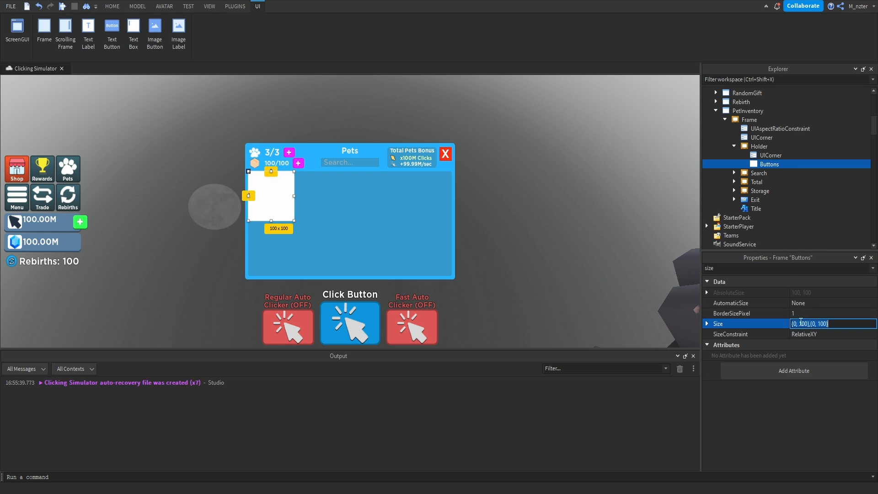
type(".95,10,.1,0")
key("Return")
Centre the Buttons frame horizontally with AnchorPoint 0.5, 0 and X position 0.5, and move it to the Holder's bottom edge at about 0.887.
left_click(825, 304)
type(".5,0")
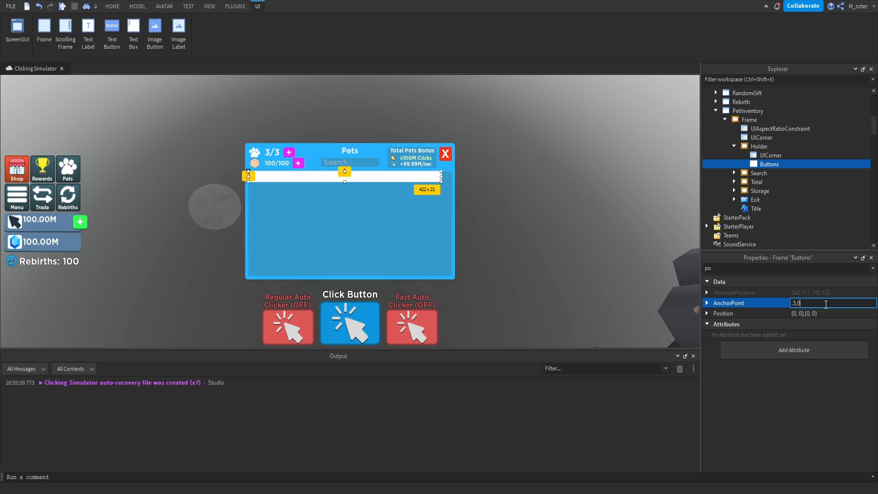
key("Return")
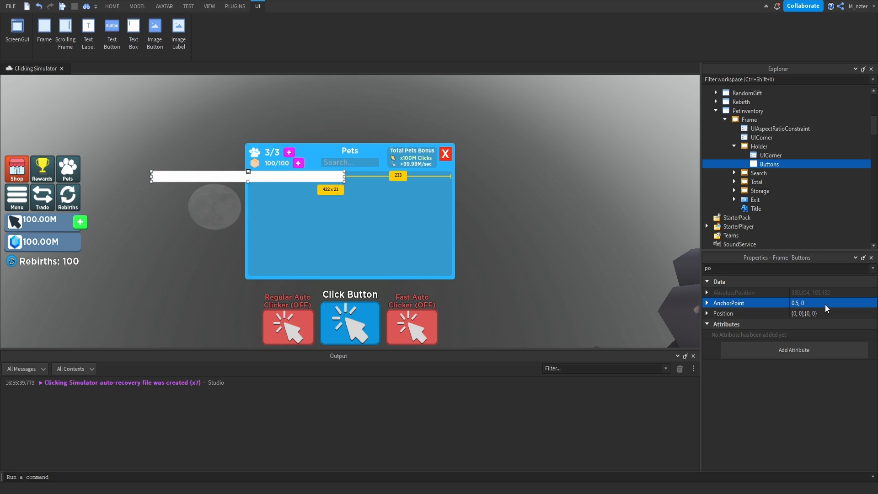
left_click(796, 316)
type(".5")
key("Return")
left_click_drag(392, 181, 393, 270)
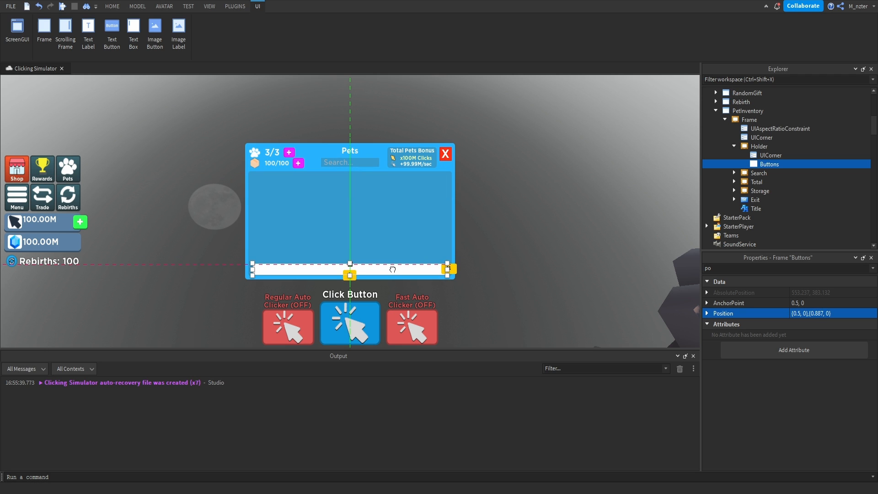
left_click(519, 266)
Duplicate the Buttons frame inside Holder and rename the copy Info.
left_click(762, 164)
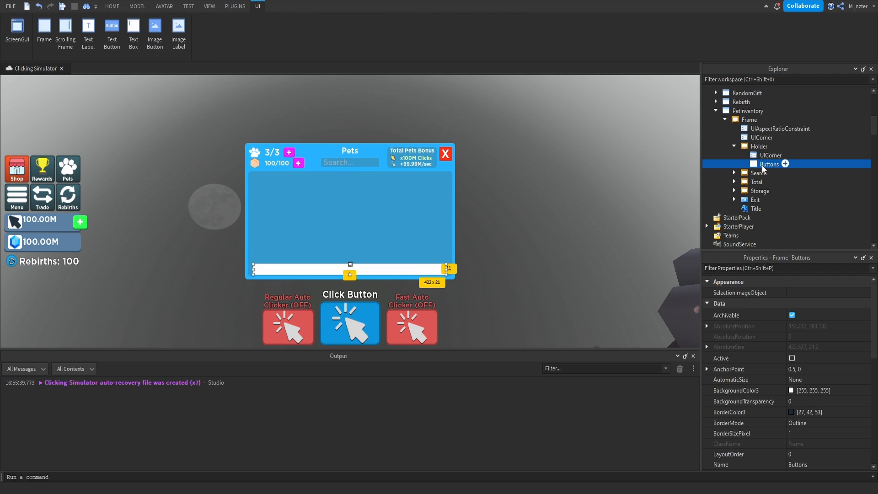
key("ctrl+d")
double_click(770, 174)
type("Info")
key("Return")
Resize the Info frame to about 147 x 174 pixels, filling the Holder's left side above the Buttons frame.
left_click_drag(446, 264, 318, 173)
mouse_move(287, 275)
left_mouse_down()
mouse_move(289, 256)
mouse_move(295, 264)
left_mouse_up()
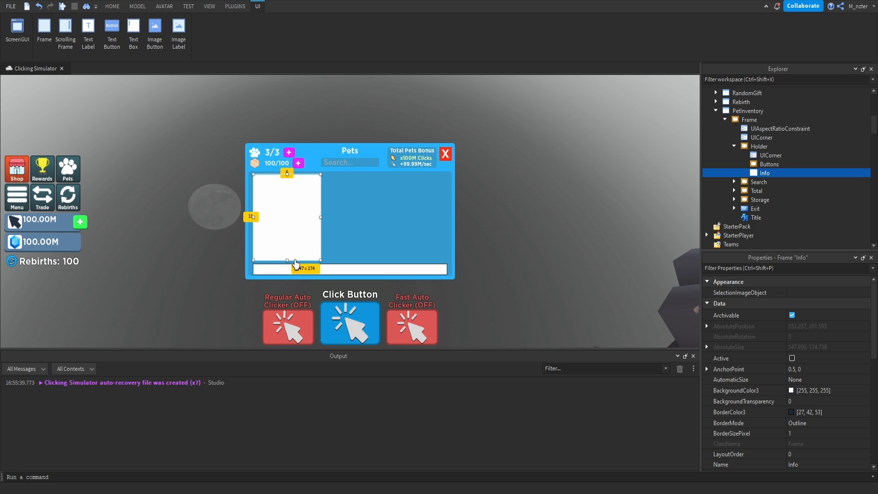
left_click(497, 240)
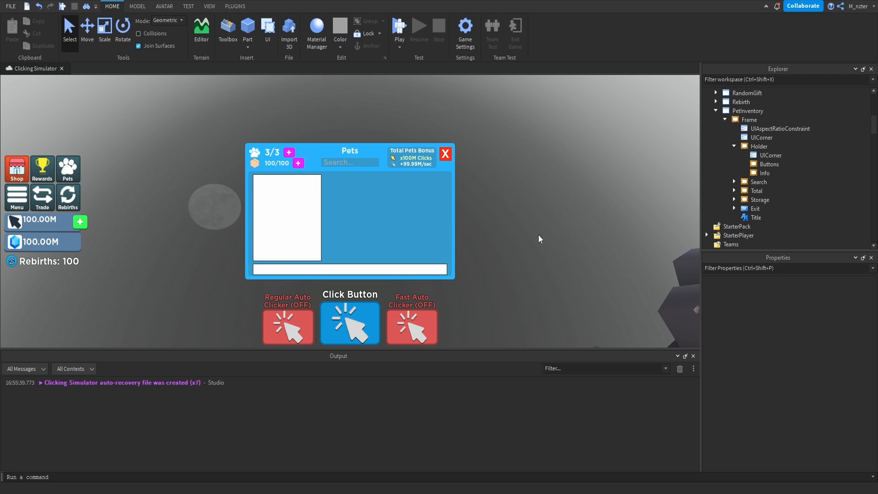
Insert a ScrollingFrame into the Holder frame.
left_click(776, 146)
left_click(766, 162)
type("scro")
key("Return")
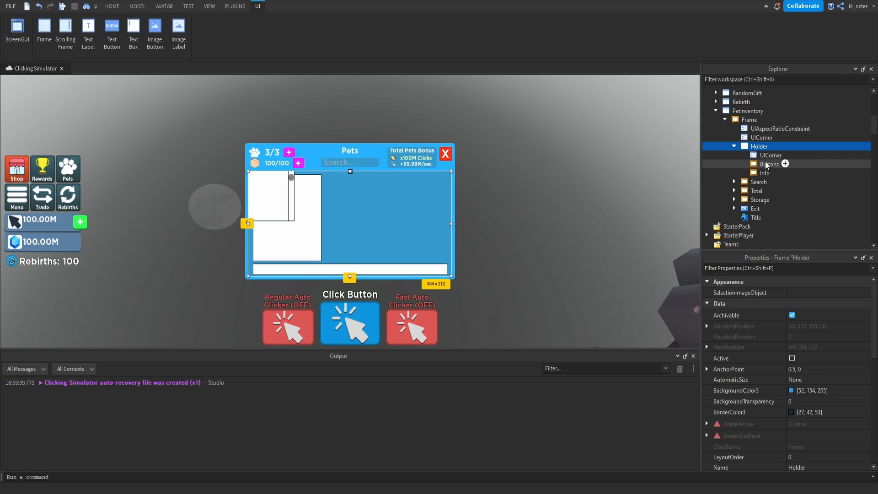
Size the ScrollingFrame by scale, starting from 0.2 by 0.2, and stretch it to fill the space right of Info and above Buttons.
left_click(805, 323)
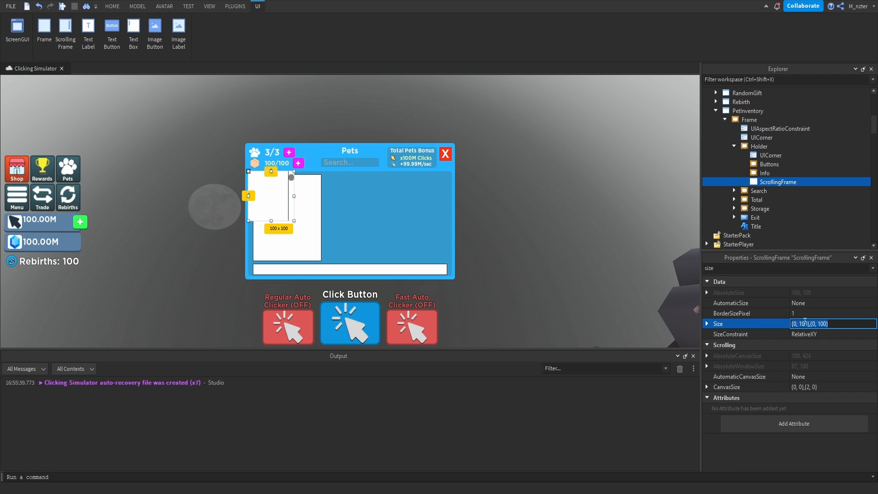
type(".2,.2")
key("Return")
left_click_drag(366, 197, 446, 262)
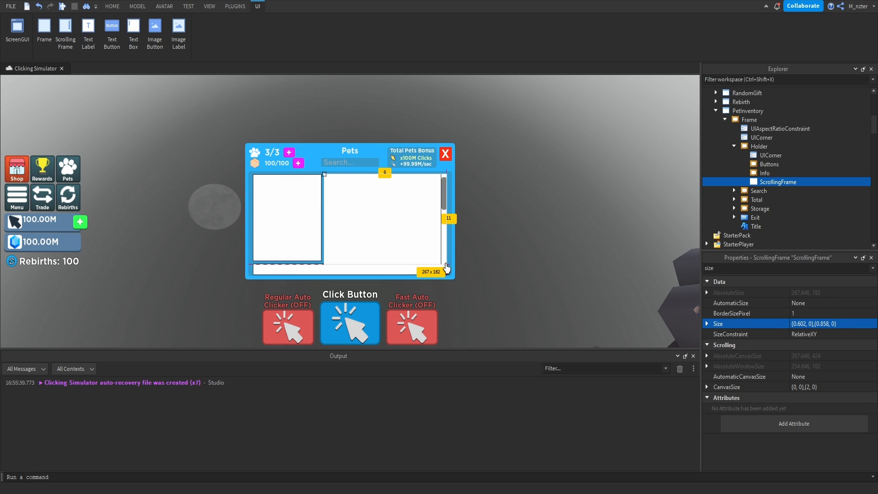
left_click(459, 305)
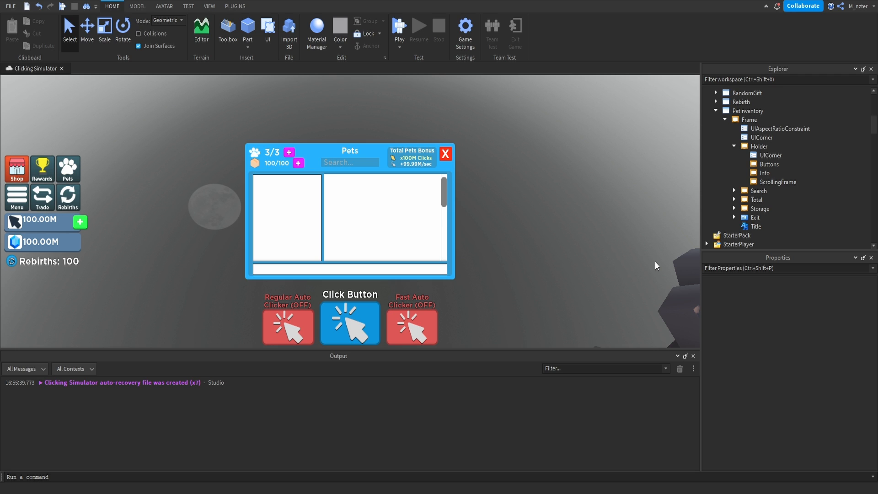
Trim the ScrollingFrame in Holder to about 267 x 174 pixels, aligned with the Info frame above Buttons.
left_click(767, 185)
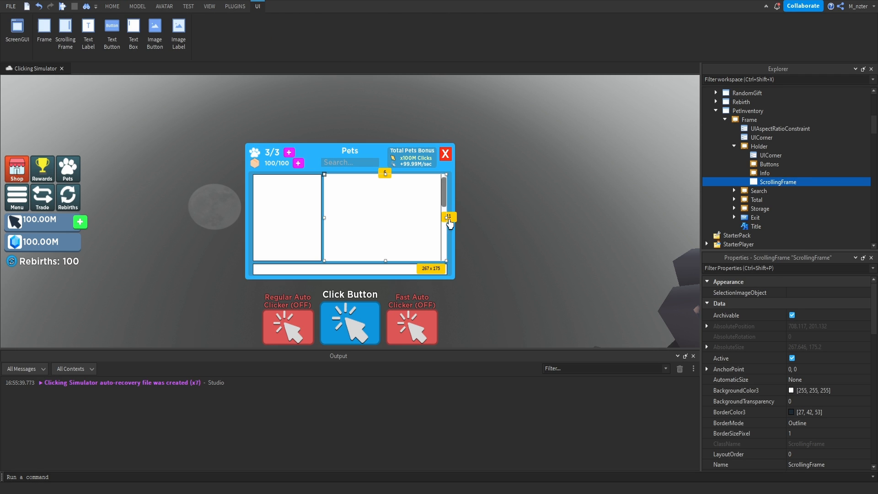
left_click_drag(449, 222, 448, 217)
left_click(356, 274)
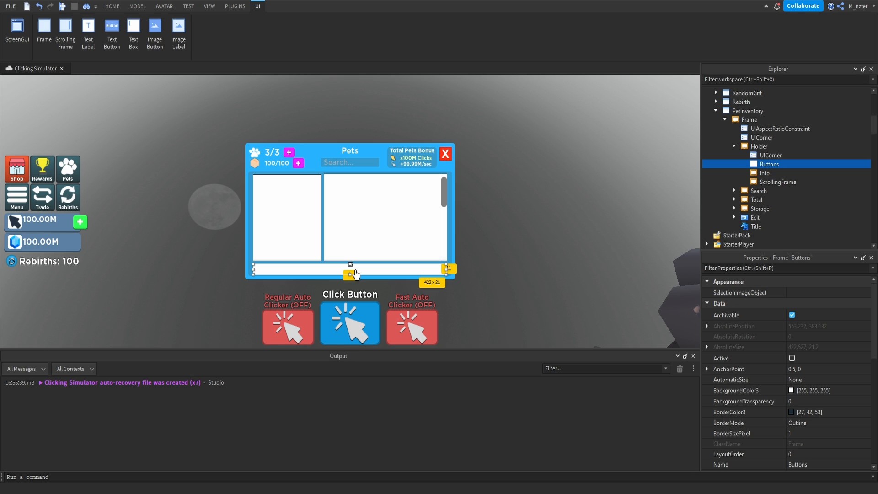
left_click(448, 320)
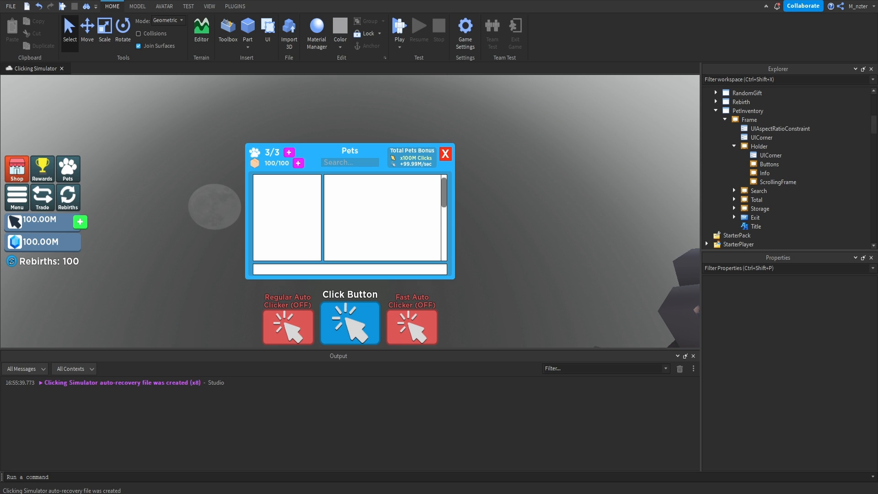
Rename the ScrollingFrame inside Holder to Container.
left_click(780, 182)
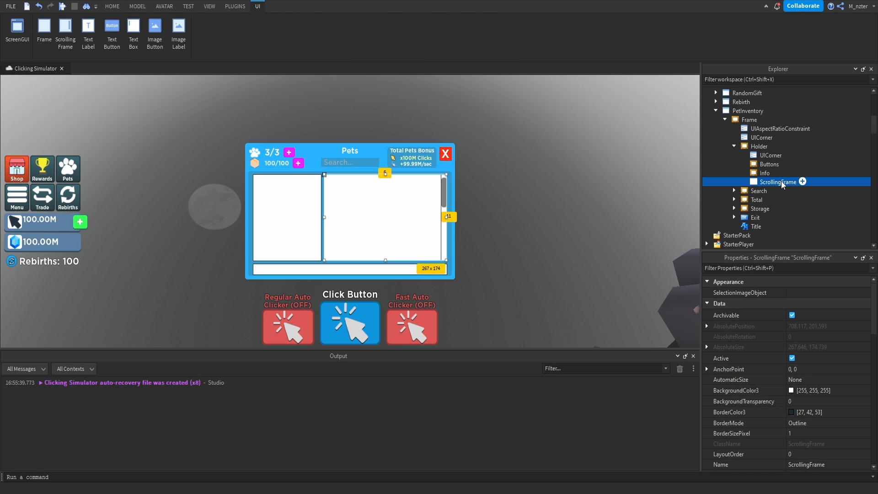
double_click(780, 182)
type("Container")
Insert a UIGridLayout into the Buttons frame.
left_click(769, 164)
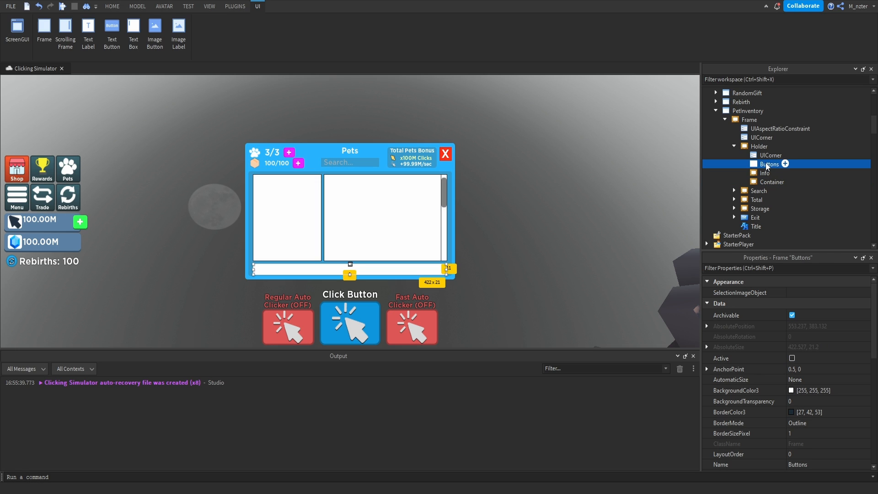
left_click(785, 164)
type("uigri")
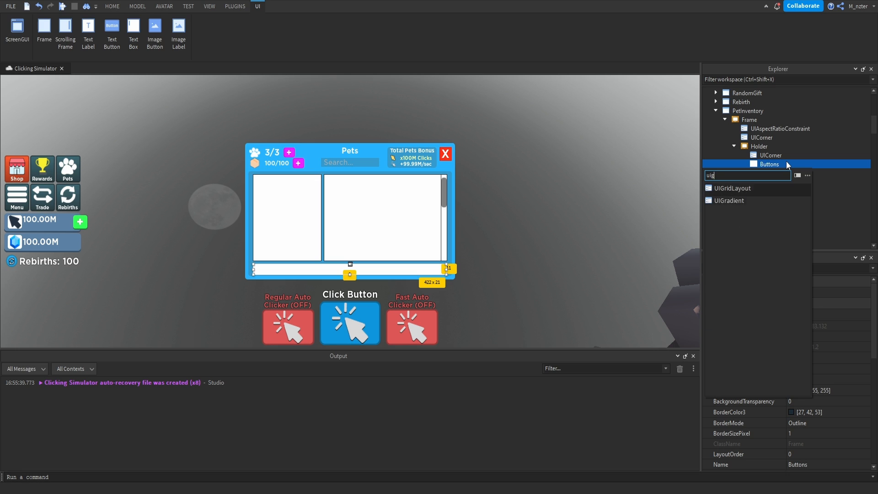
key("Return")
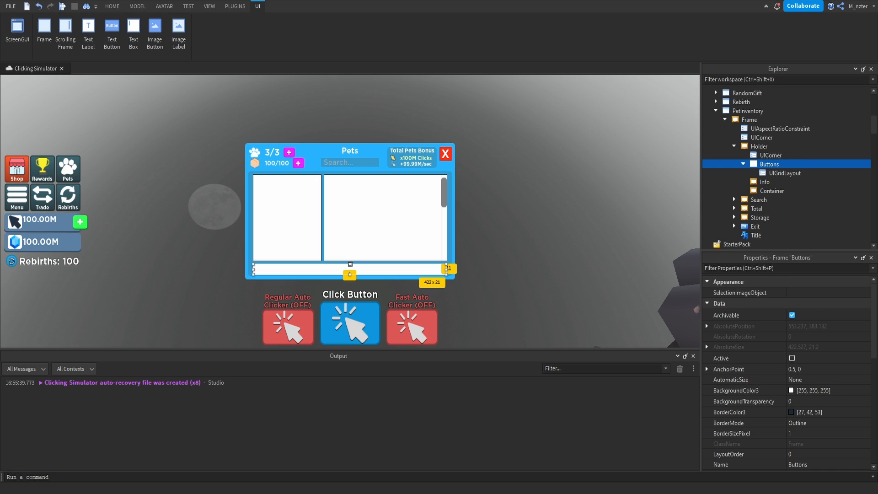
Set the Buttons grid layout's CellSize to {0.235, 0},{1, 0}.
left_click(793, 171)
left_click(794, 304)
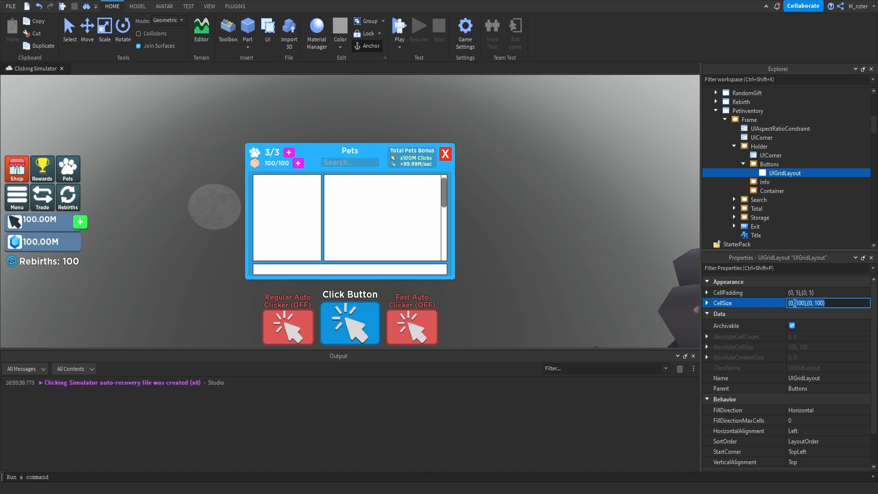
key("ctrl+a")
type(".235, 0},{1, 0")
key("Return")
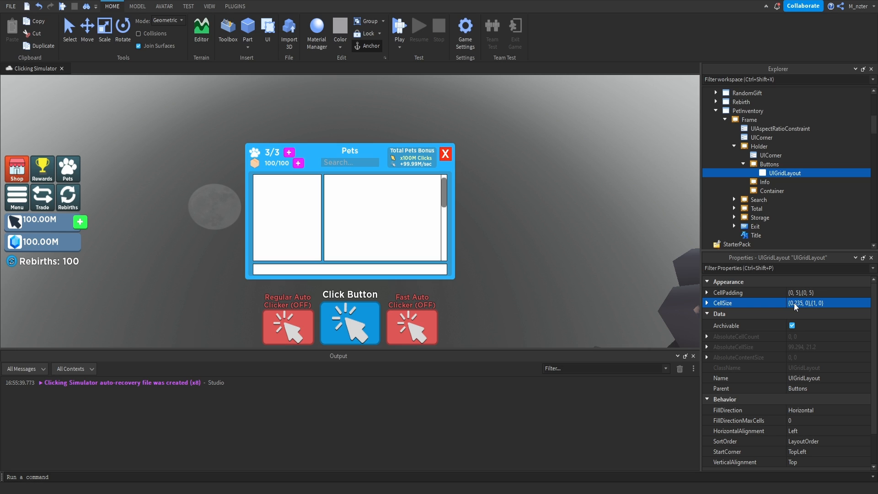
Set the Buttons grid layout's CellPadding to {0, 0},{0, 0} and its horizontal and vertical alignment to Center.
left_click(796, 293)
type("0,0,0")
key("Return")
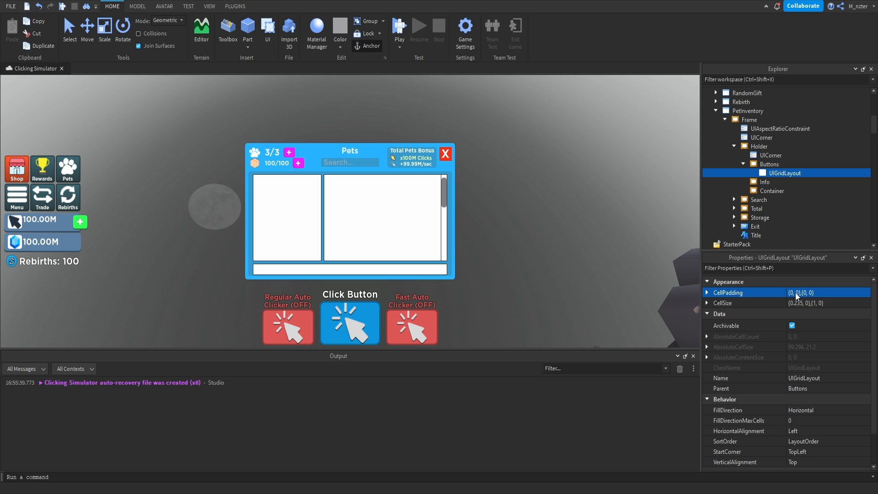
left_click(817, 433)
left_click(817, 440)
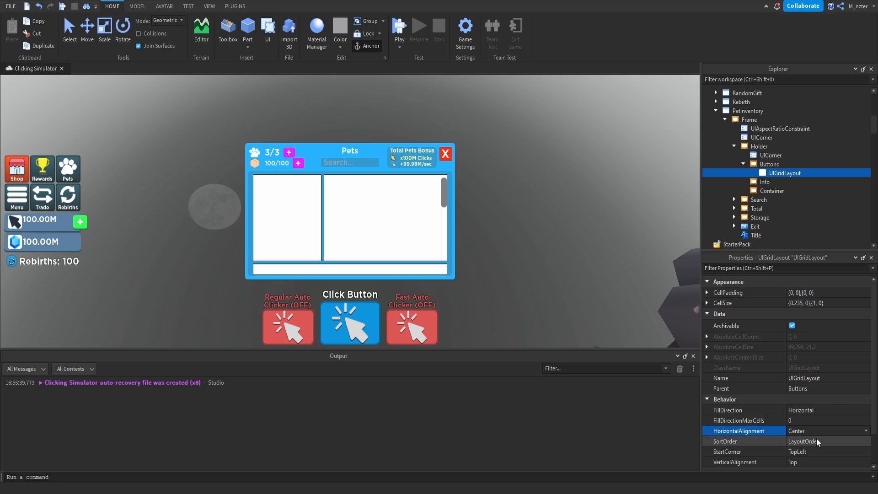
left_click(819, 461)
left_click(819, 478)
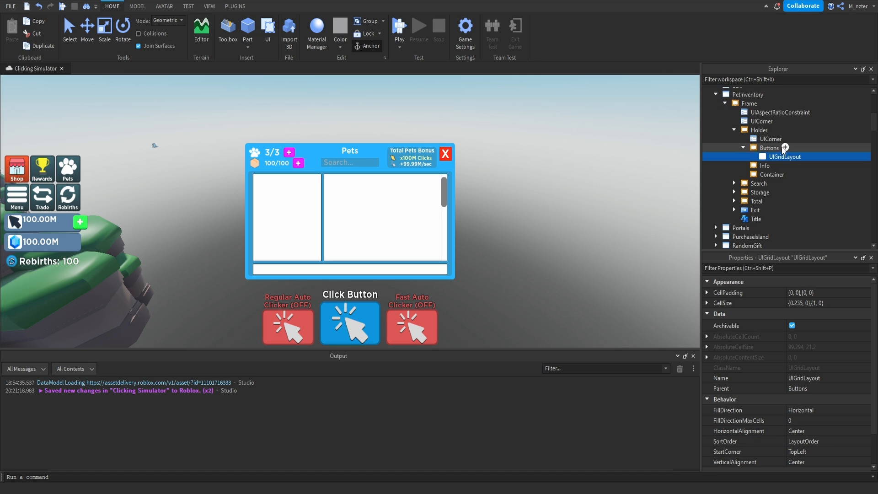
Insert a TextButton into the Buttons frame and rename it UnequipAll.
left_click(786, 147)
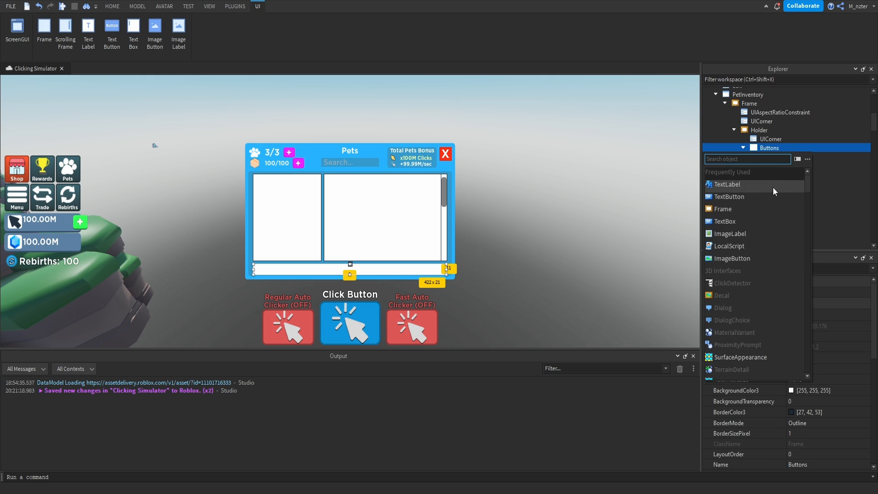
left_click(775, 196)
left_click(778, 166)
left_click(778, 165)
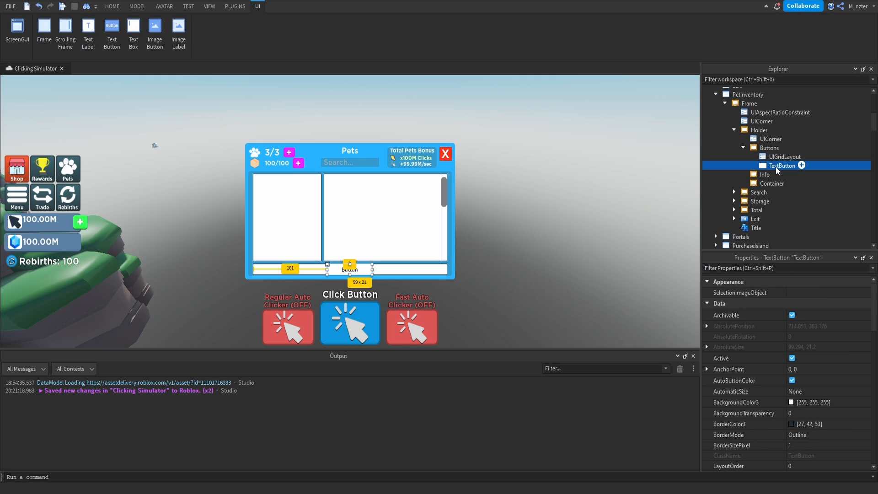
type("UnequipAll")
Clear the UnequipAll button's text and set its background color to 156, 98, 255.
left_click(809, 269)
type("text")
left_click(825, 314)
key("BackSpace")
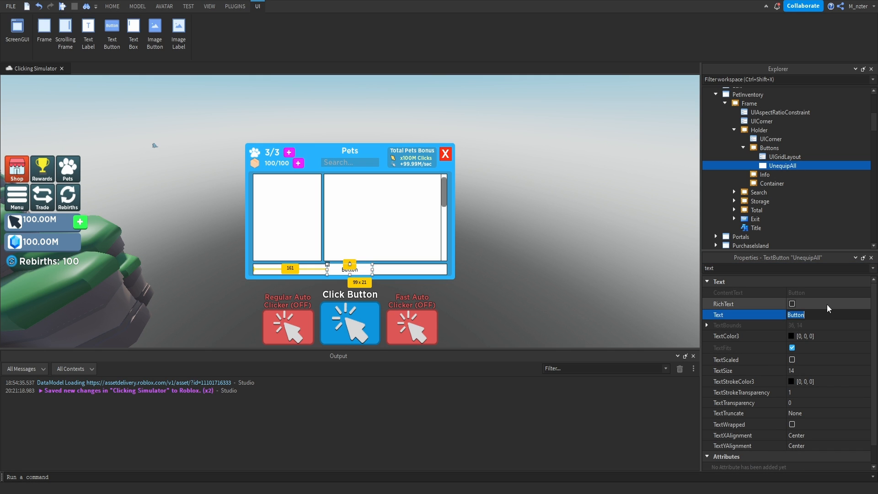
key("Return")
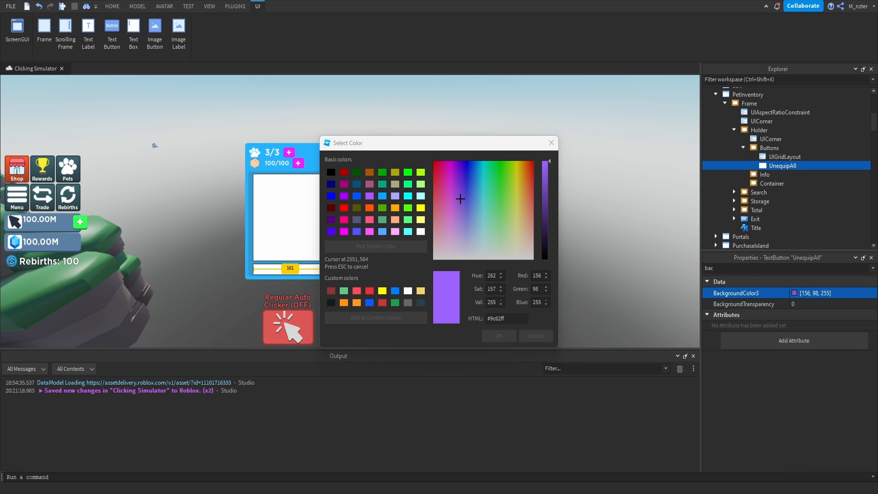
left_click(497, 337)
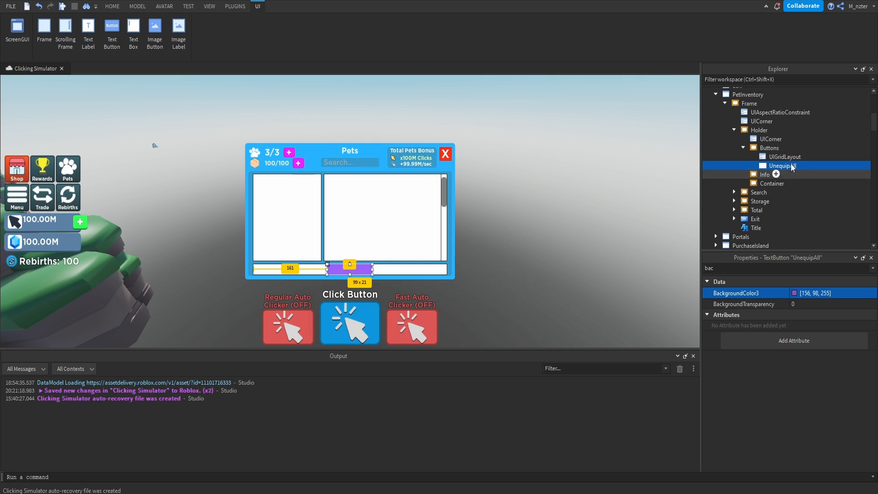
Add a UICorner to the UnequipAll button with a corner radius of 0.2, 0.
left_click(804, 164)
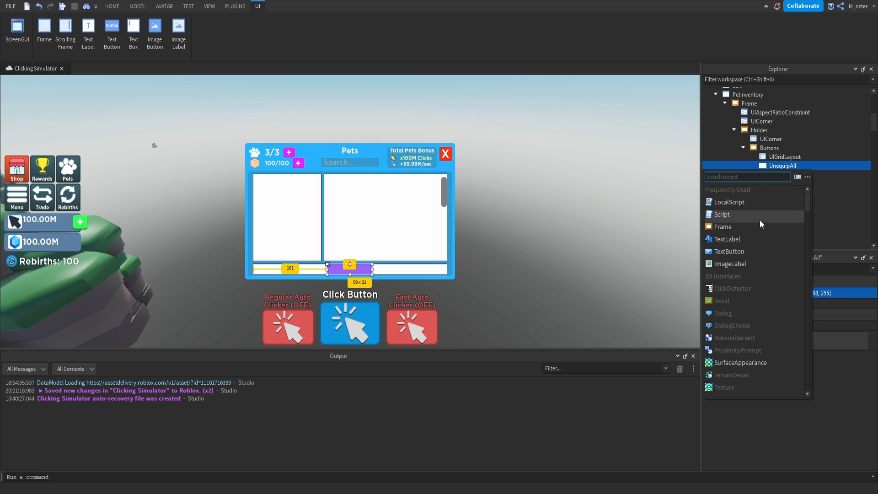
type("uic")
key("Return")
left_click(811, 291)
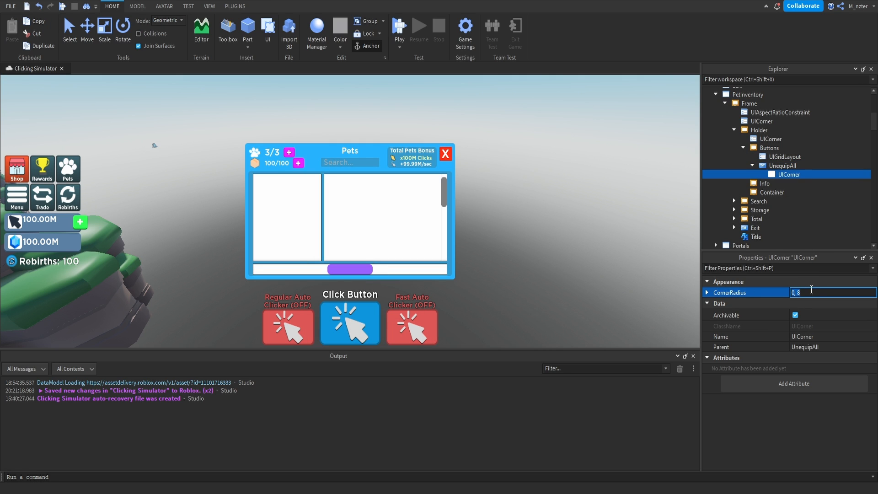
type("0.2")
key("Return")
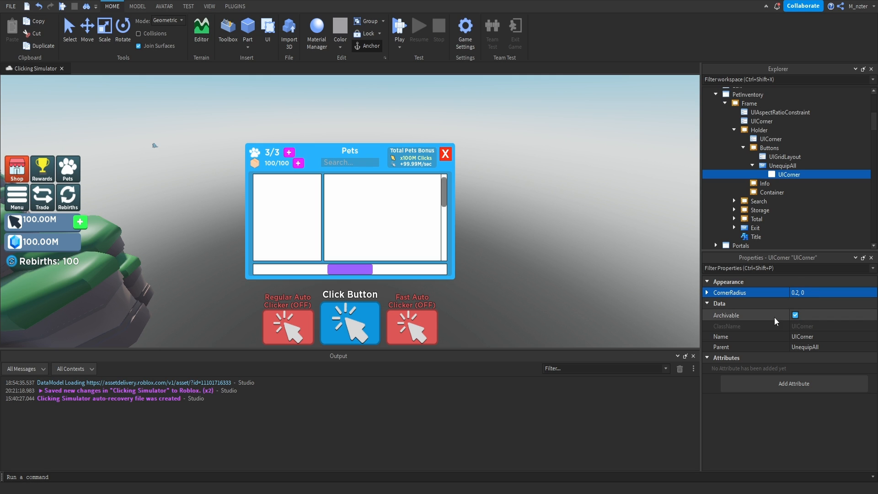
Insert an ImageLabel into the UnequipAll button and rename it Icon.
left_click(796, 165)
left_click(802, 165)
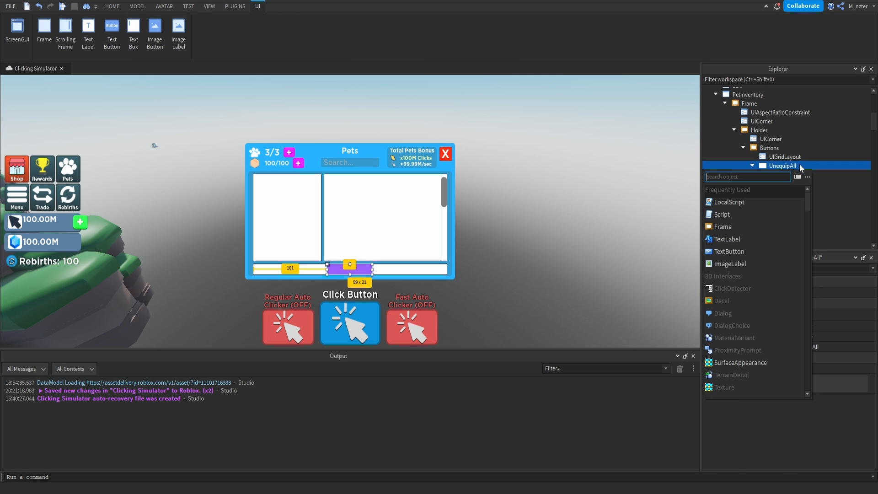
type("ima")
key("Return")
double_click(786, 184)
type("Icon")
key("Return")
Set the Icon's size to {0.2, 0},{0.8, 0} and center it vertically with anchor point 0, 0.5 and position {0, 0},{0.5, 0}.
left_click(817, 268)
type("size")
left_click(838, 326)
type(".2,0")
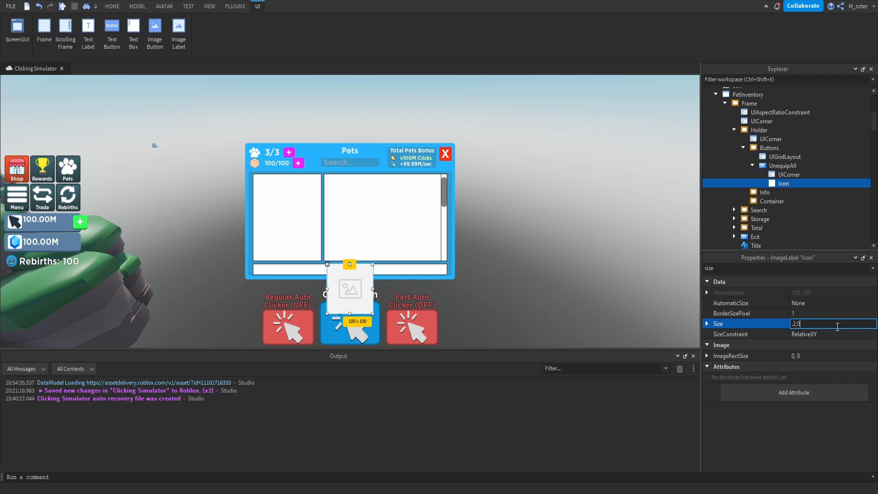
type(",")
type("1,0")
key("Return")
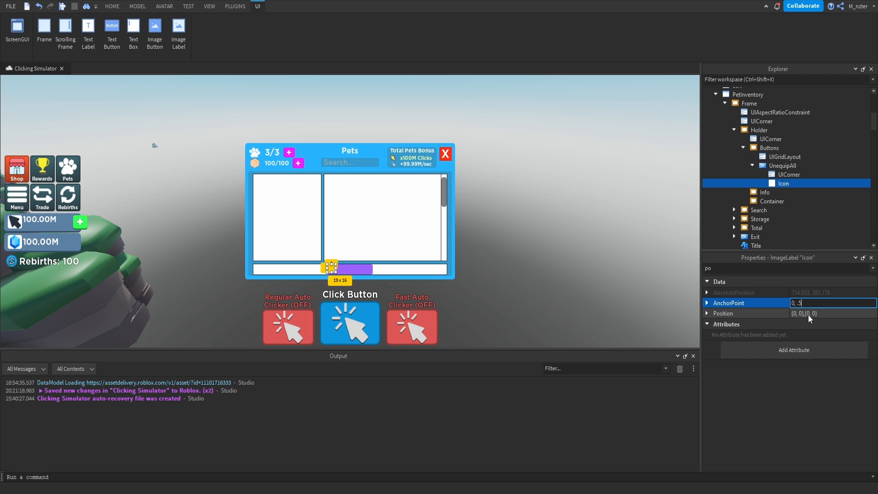
double_click(809, 314)
type(".5")
key("Return")
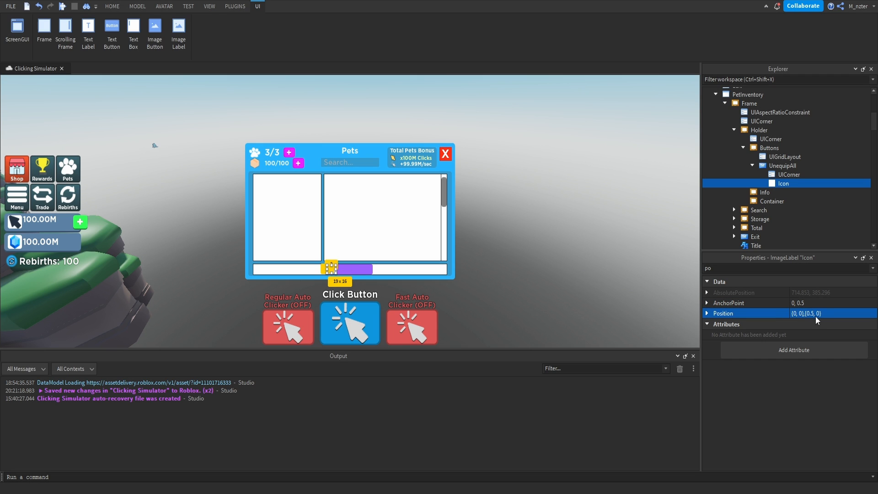
left_click(670, 246)
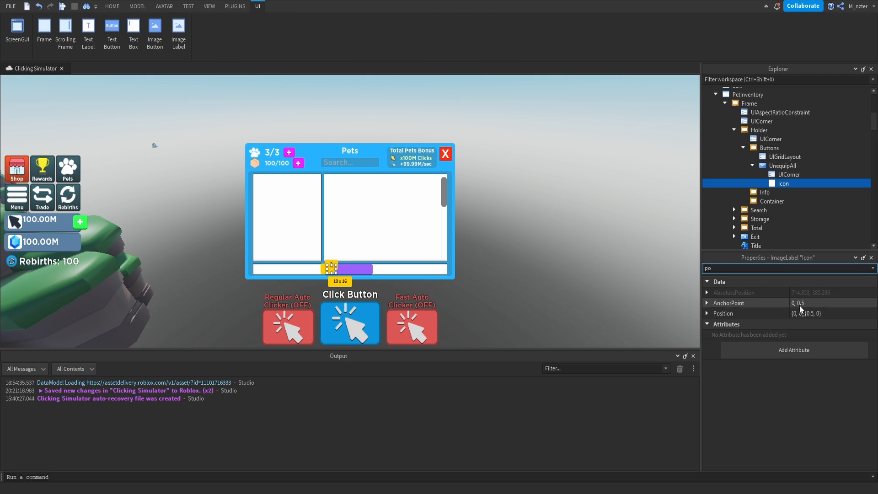
Offset the Icon from the UnequipAll button's left edge by setting its position to {0.025, 0},{0.5, 0}.
left_click(798, 314)
left_click(798, 314)
key("Right")
type(".025")
key("Return")
left_click(601, 245)
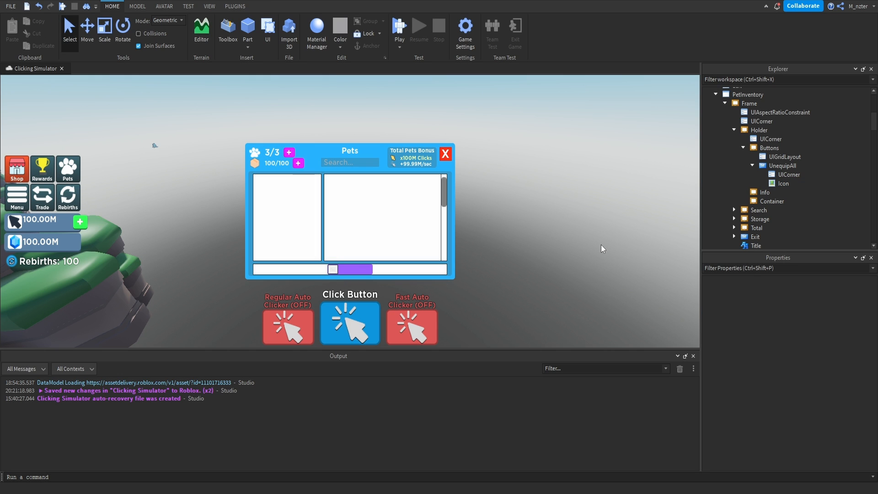
Change the Icon's ScaleType and assign it the Pet_Icon (1) paw image.
left_click(784, 183)
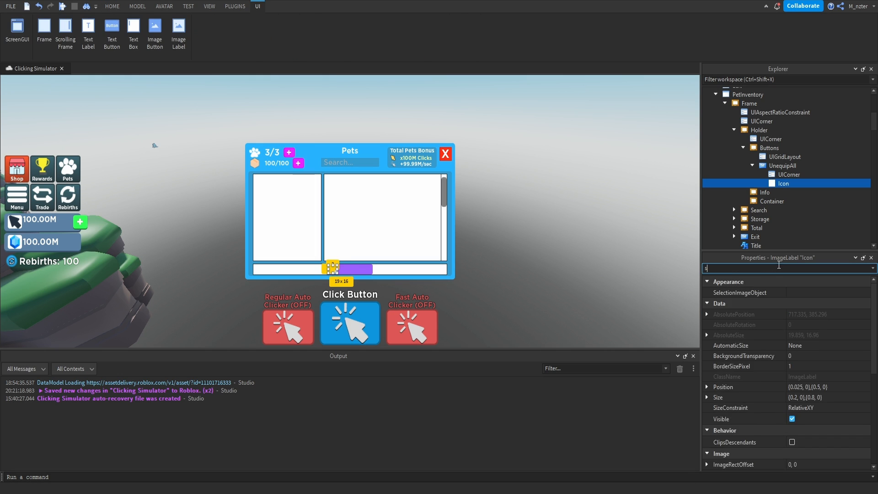
left_click(777, 268)
type("sc")
left_click(806, 315)
left_click(816, 333)
left_click(805, 269)
type("im")
left_click(816, 315)
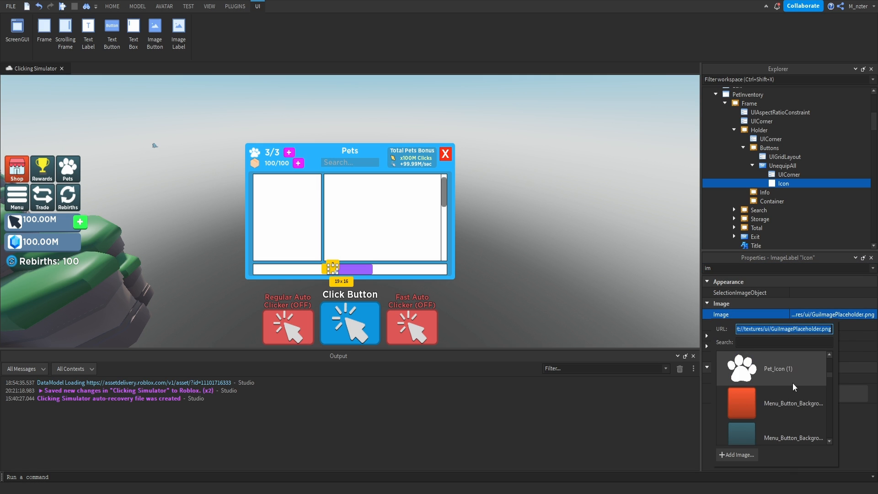
left_click(794, 379)
key("Escape")
Set the Icon's BackgroundTransparency to 1.
left_click(783, 184)
left_click(773, 269)
type("ba")
left_click(805, 304)
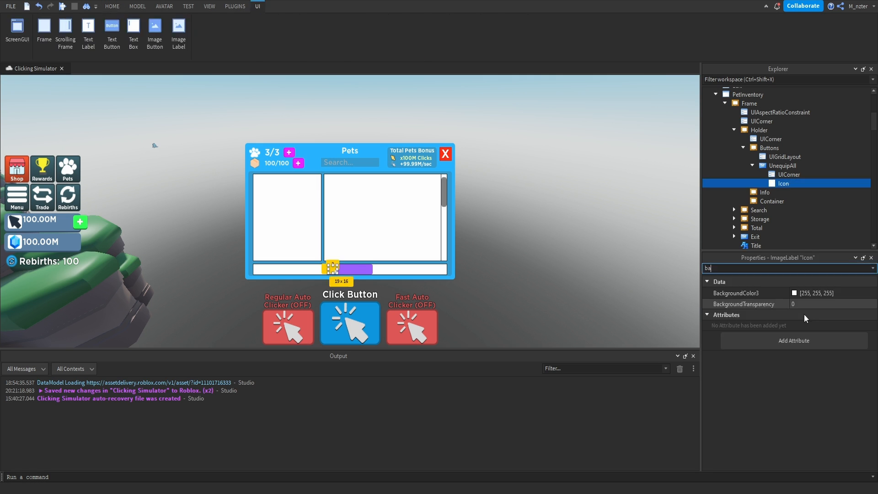
type("1")
key("Return")
key("Escape")
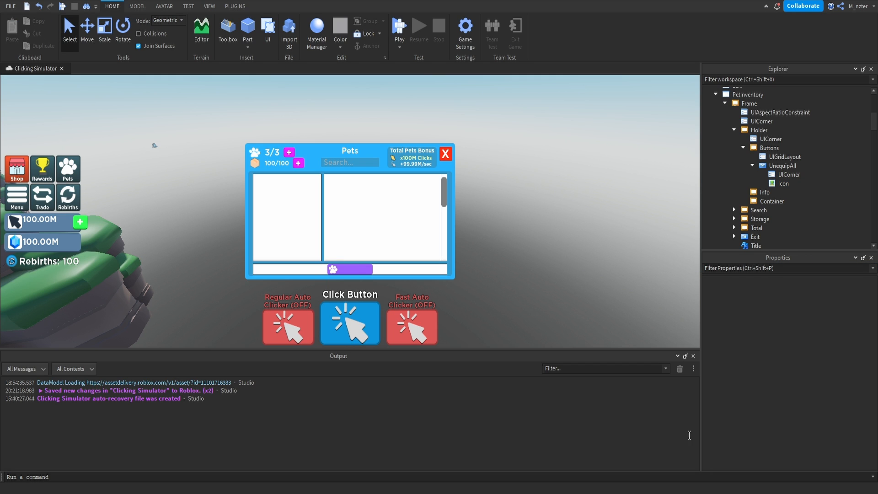
Copy the window's Title label into the UnequipAll button and set the copy's size to {0.7, 0},{1, 0}.
left_click(755, 246)
left_click_drag(754, 246, 791, 166)
left_click(778, 268)
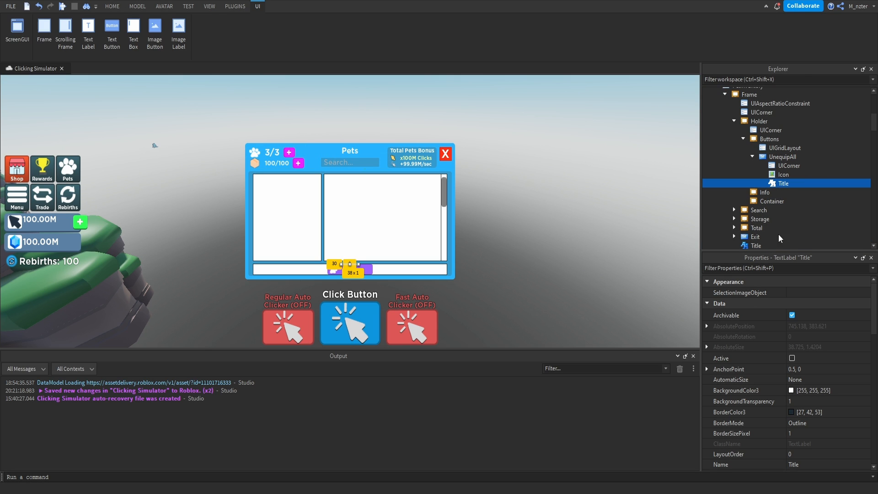
type("size")
type("7")
key("BackSpace")
key("BackSpace")
key("BackSpace")
type("1")
key("Return")
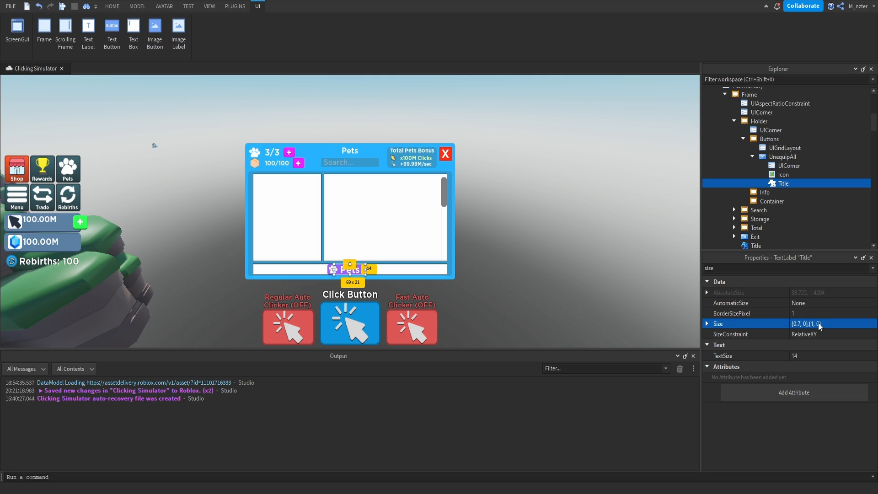
Set the anchor point of the Title inside UnequipAll to 0, 0.
double_click(798, 269)
type("po")
left_click(804, 304)
key("BackSpace")
key("BackSpace")
key("BackSpace")
key("BackSpace")
key("BackSpace")
key("BackSpace")
type("0, 0")
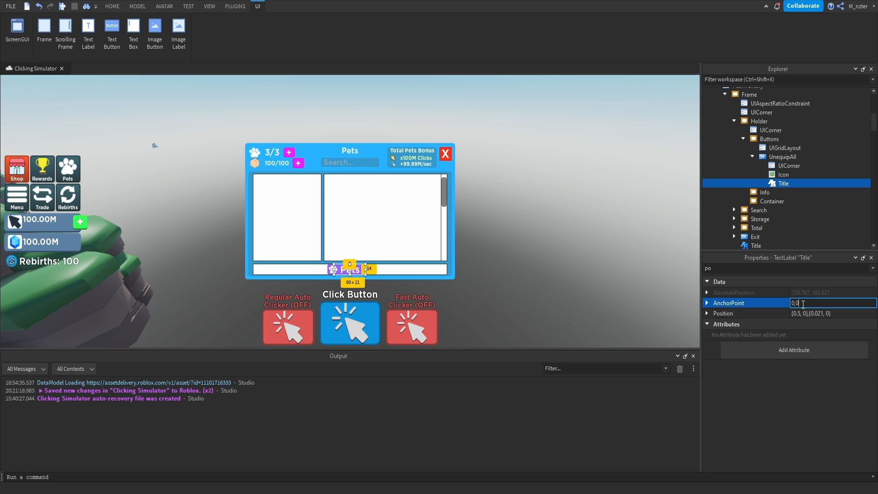
key("Return")
Place the UnequipAll Title beside the paw icon at position {0.25, 0},{0, 0}.
left_click(803, 313)
key("BackSpace")
type("28")
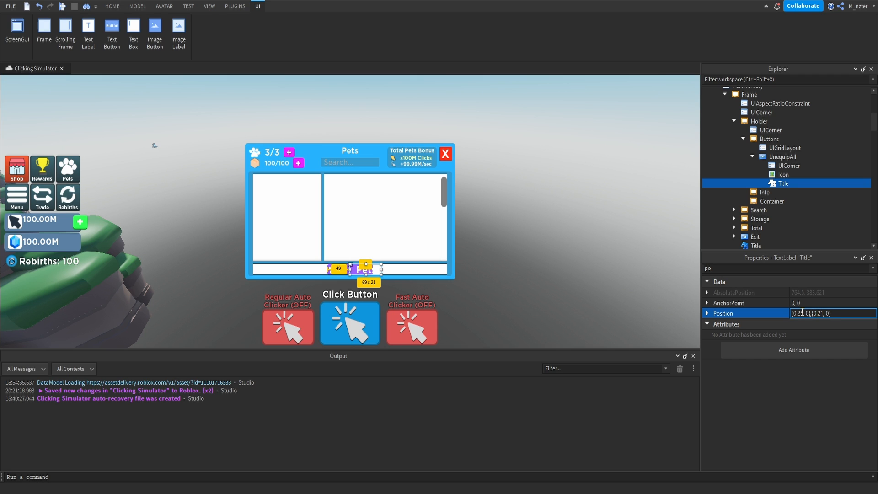
key("Return")
Set the text of the Title inside UnequipAll to "Unequip All".
double_click(787, 269)
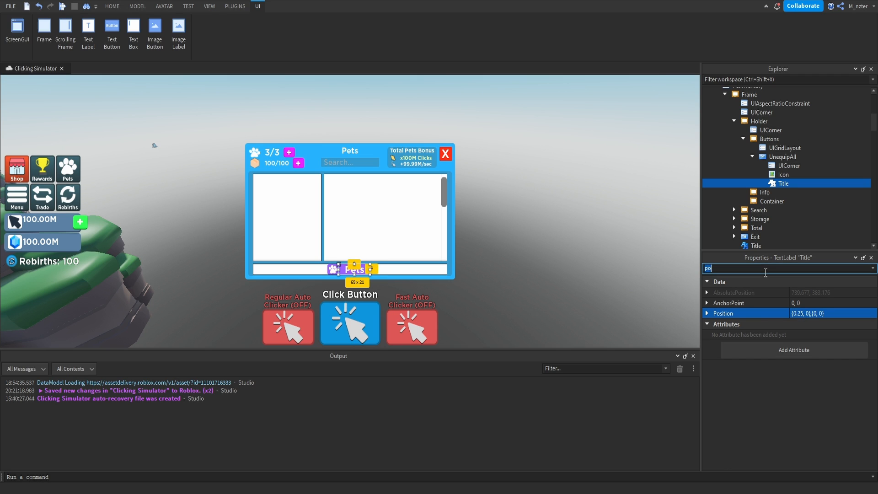
type("text")
left_click(813, 315)
type("Unequip All")
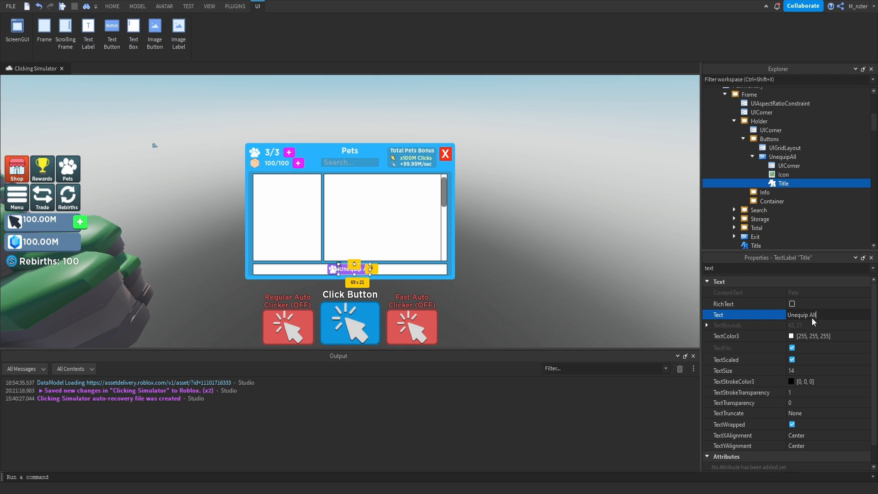
key("Return")
key("Escape")
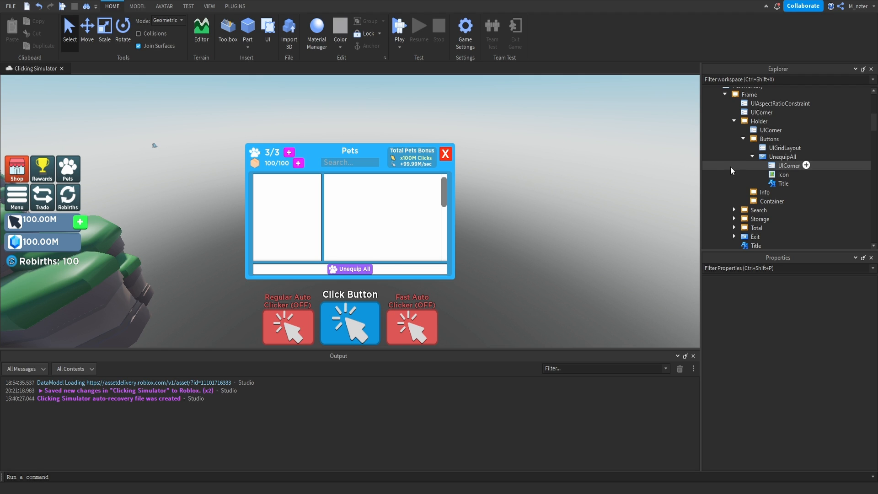
Duplicate the UnequipAll button and rename the copy MassDelete.
left_click(748, 157)
key("ctrl+d")
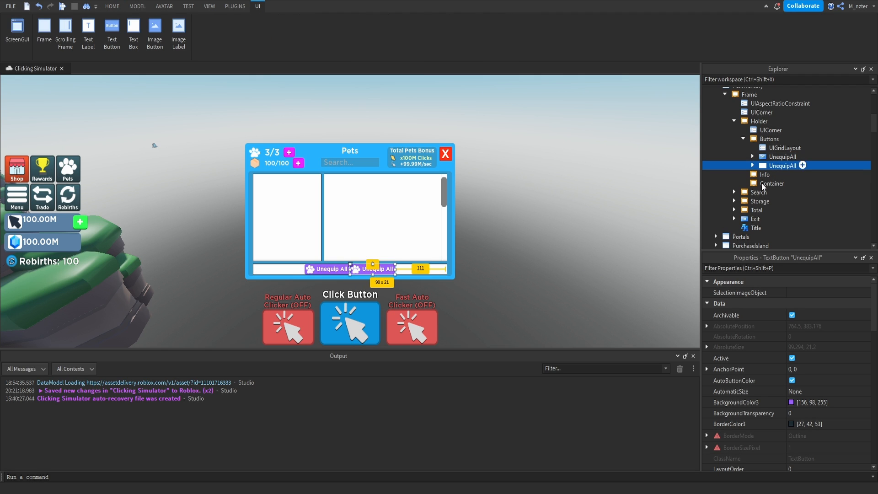
double_click(786, 168)
type("MassDelete")
key("Return")
Set MassDelete's BackgroundColor3 to red [218, 85, 85], sampled from the Regular Auto Clicker button.
left_click(785, 269)
type("bac")
left_click(791, 292)
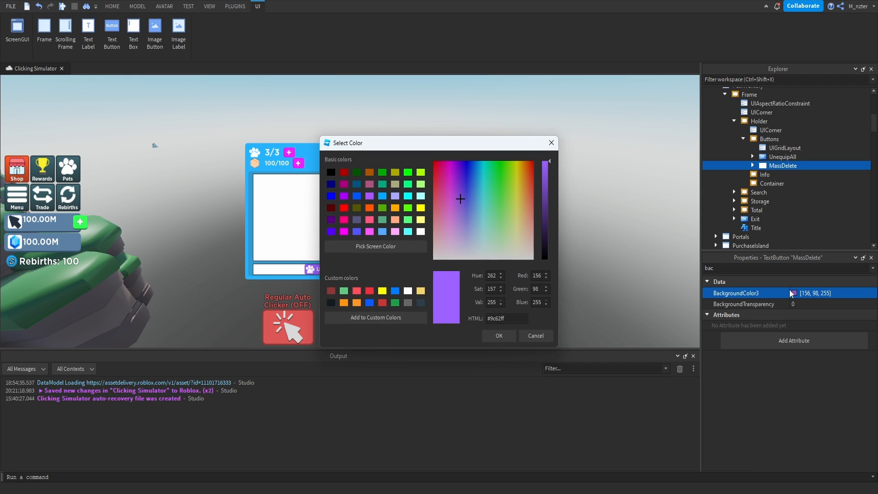
left_click(362, 247)
left_click(305, 323)
key("Return")
Set the text of the Title inside MassDelete to "Mass Delete".
left_click(753, 165)
left_click(784, 193)
left_click(776, 264)
type("text")
left_click(799, 315)
type("Ma")
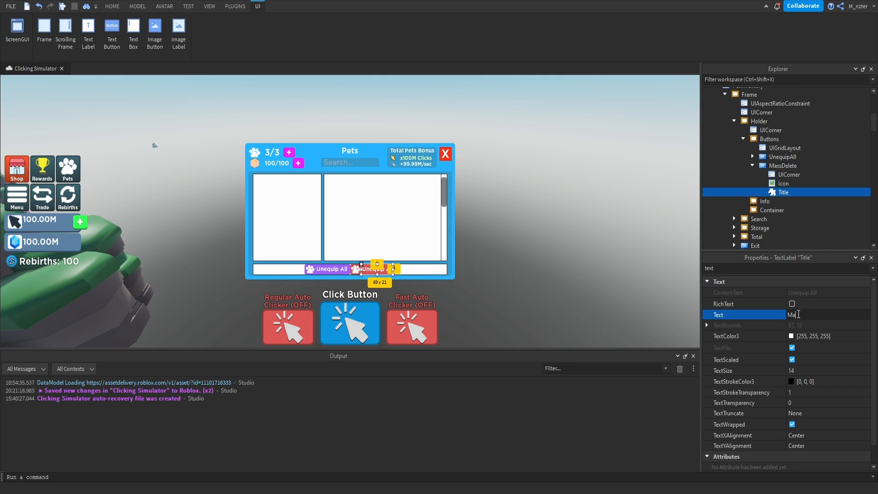
type("ss Delete")
Set the Image of MassDelete's Icon to Trash_Full_Icon.
left_click(784, 184)
double_click(786, 267)
type("ima")
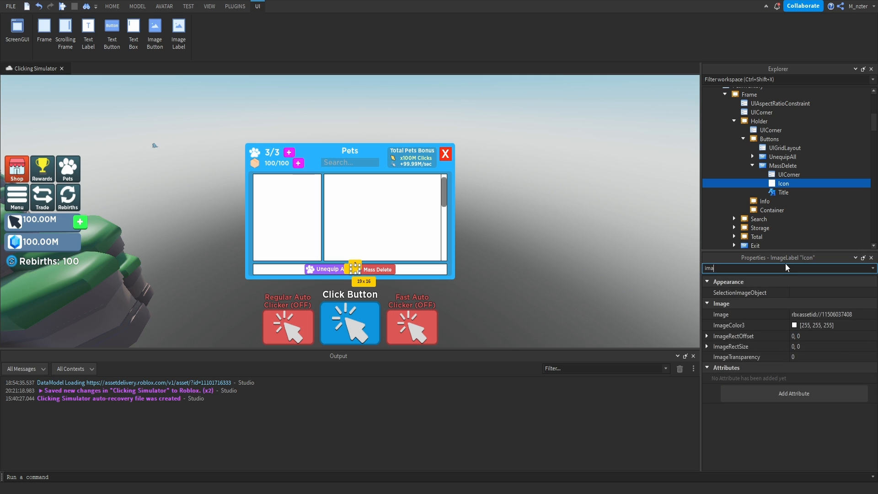
left_click(798, 315)
scroll(790, 404, "down", 3)
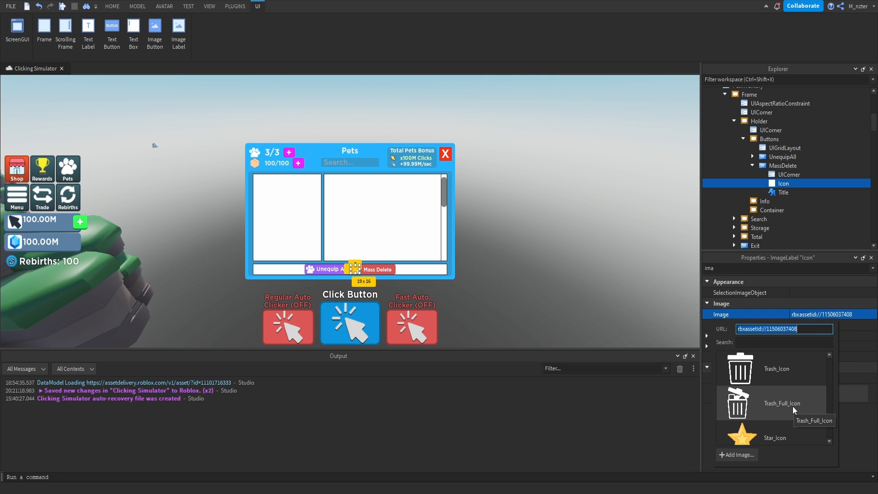
left_click(793, 406)
left_click(680, 322)
Duplicate the MassDelete button and rename the copy EquipBest.
left_click(783, 166)
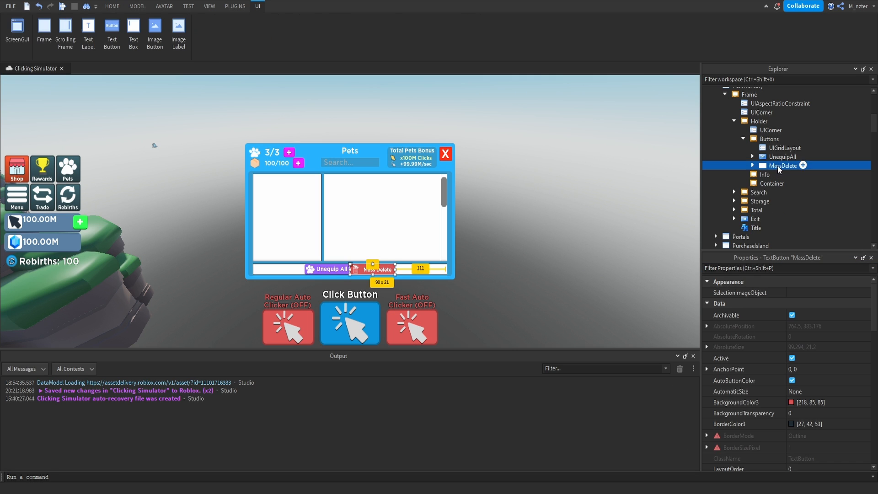
key("ctrl+d")
double_click(774, 157)
type("EquipBest")
key("Return")
Change EquipBest's BackgroundColor3 to a bright blue at full brightness.
left_click(787, 268)
type("bac")
left_click(795, 293)
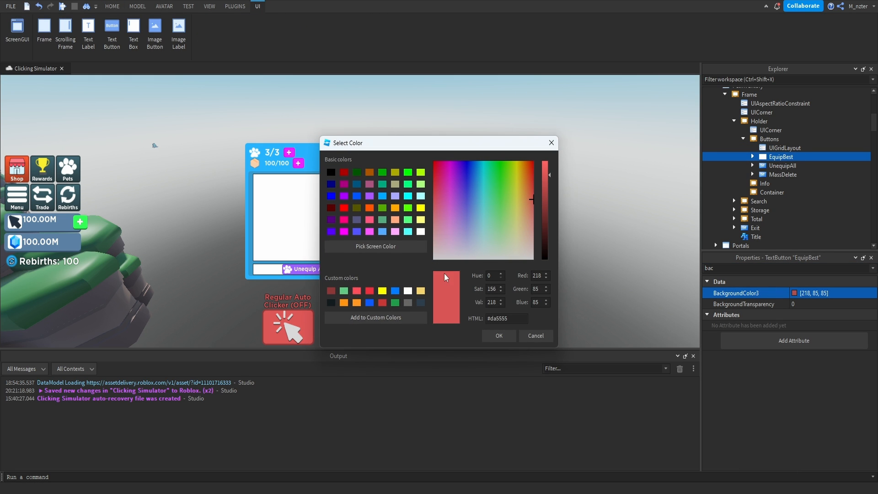
left_click_drag(457, 206, 472, 185)
left_click_drag(545, 175, 546, 160)
left_click(499, 335)
left_click(864, 268)
Set the text of the Title inside EquipBest to "Equip Best".
left_click(753, 156)
left_click(783, 184)
left_click(771, 268)
type("text")
left_click(811, 314)
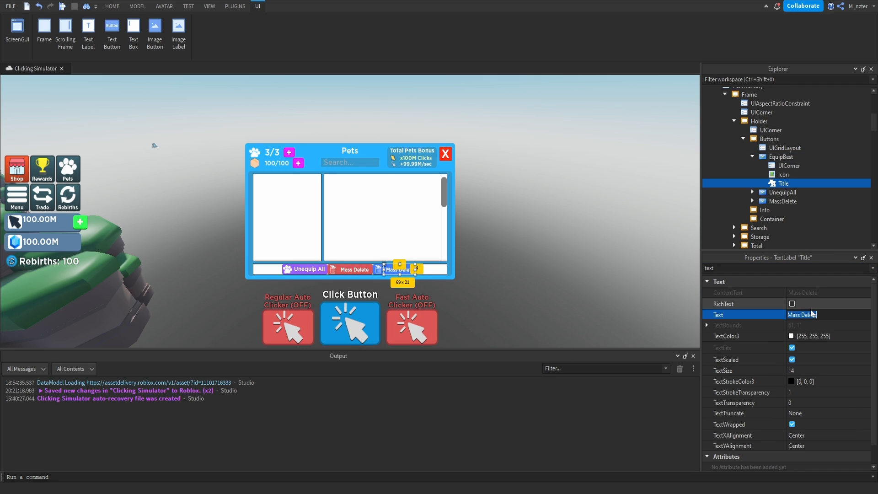
type("Equip Best")
left_click(784, 174)
left_click(778, 268)
type("im")
left_click(814, 314)
scroll(782, 391, "down", 3)
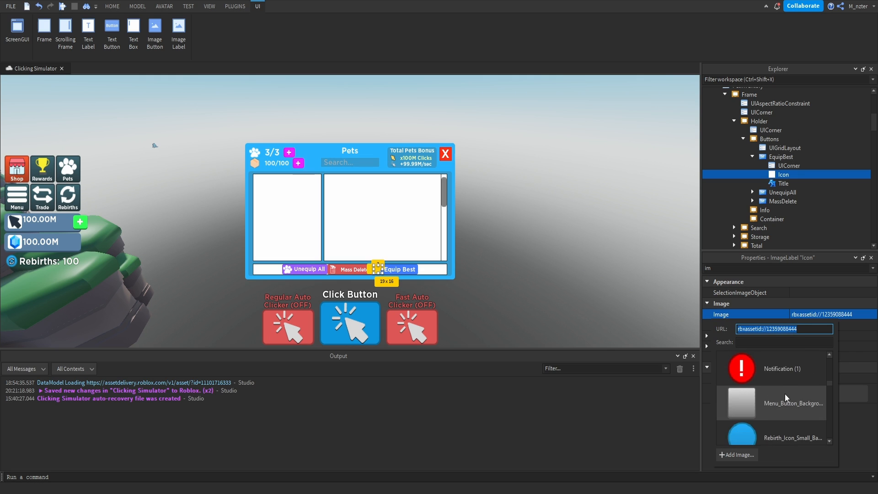
left_click(785, 394)
left_click(761, 269)
key("BackSpace")
key("BackSpace")
Duplicate the EquipBest button and rename the copy TrashMode.
left_click(752, 156)
left_click(769, 157)
key("ctrl+d")
double_click(781, 166)
type("TrashMode")
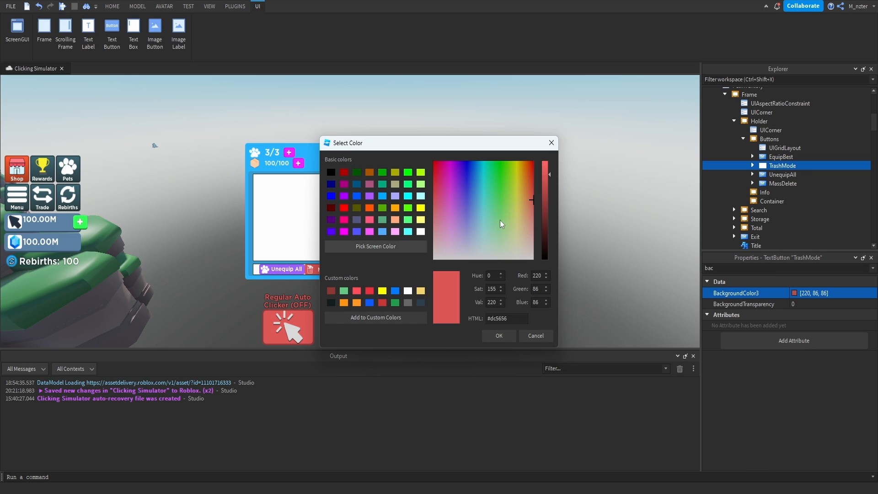
Set TrashMode's background to red [220, 52, 52] and its Title text to "Trash Mode".
left_click(535, 186)
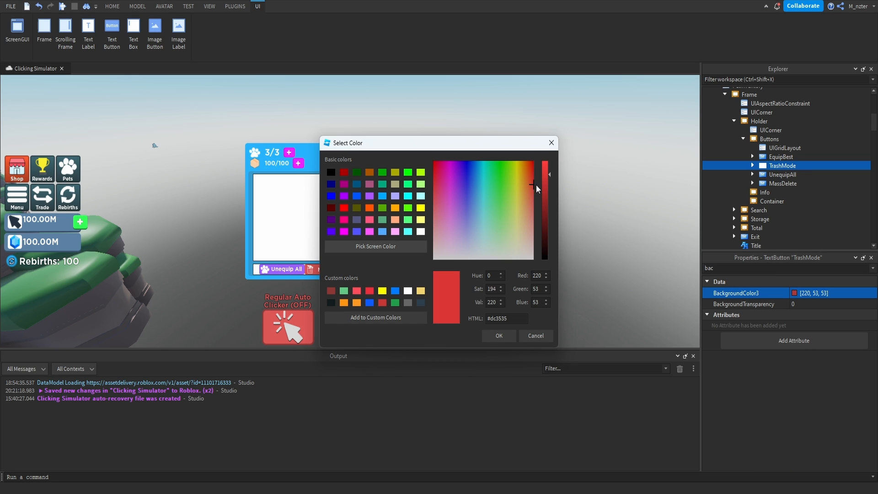
left_click(500, 335)
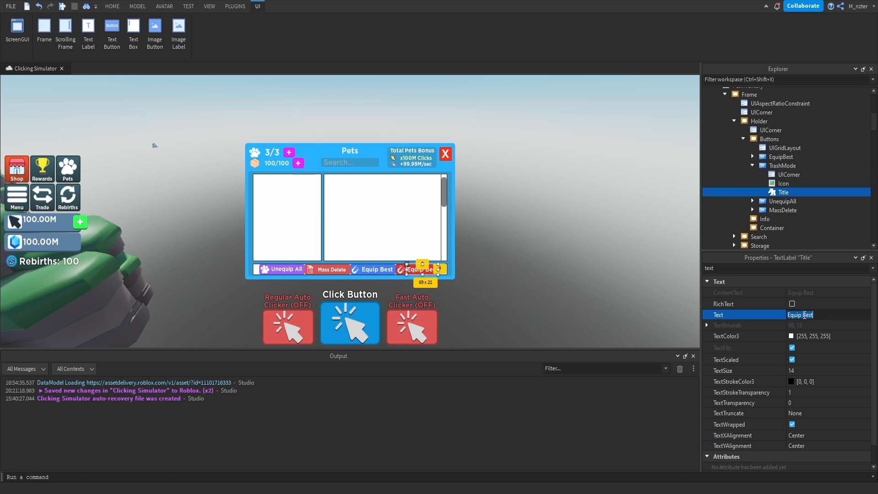
type("Trash Mode")
key("Return")
Set the Image of TrashMode's Icon to Trash_Icon.
left_click(784, 184)
double_click(782, 269)
key("BackSpace")
type("ima")
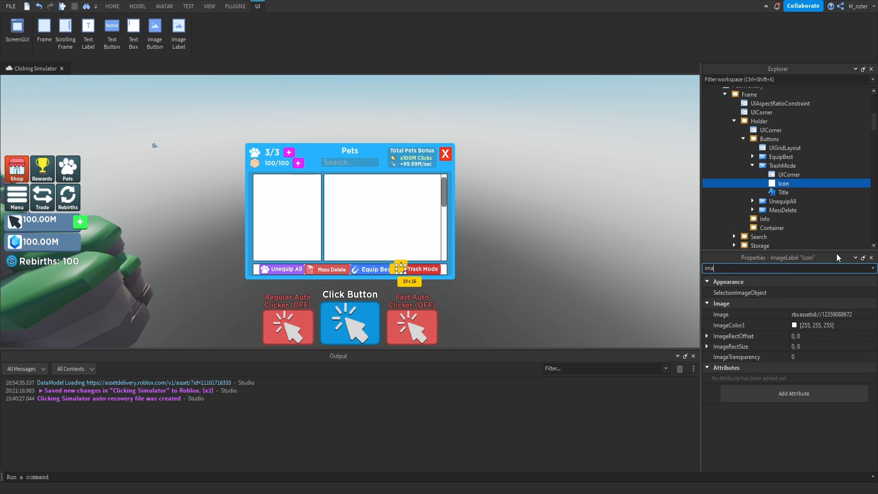
left_click(839, 315)
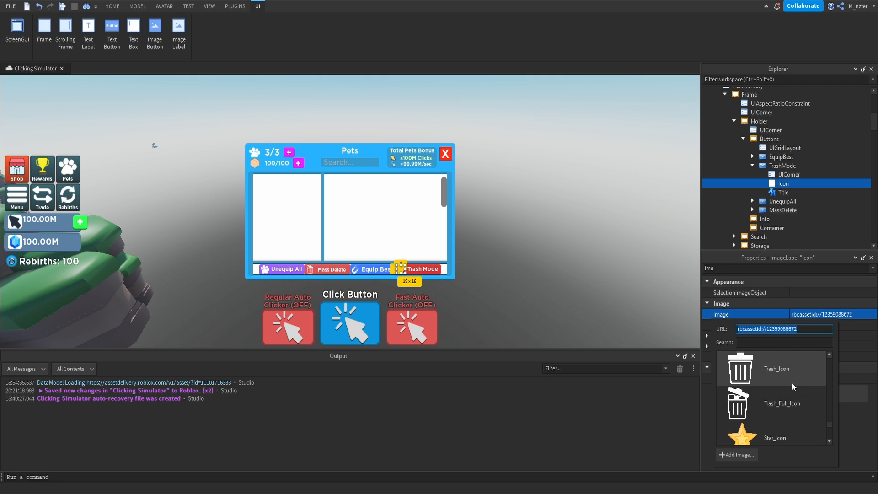
left_click(792, 383)
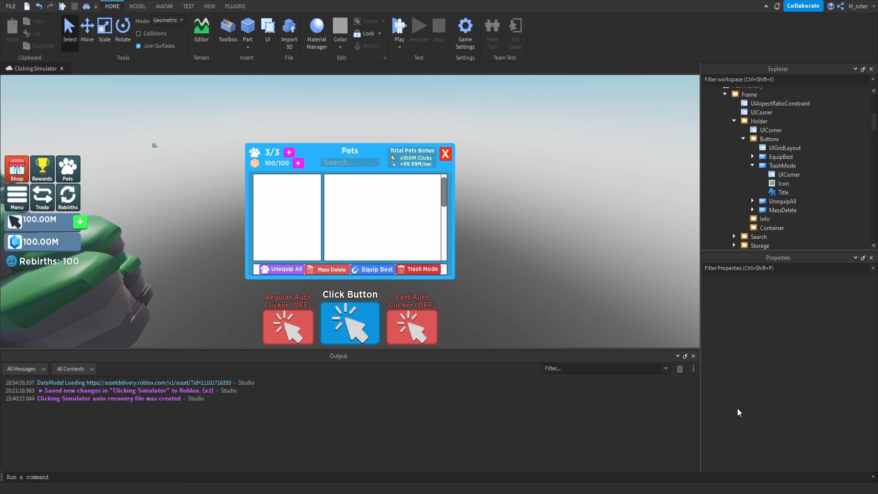
Set the CellPadding of the UIGridLayout in Buttons to {0.015, 0},{0, 0}.
left_click(785, 148)
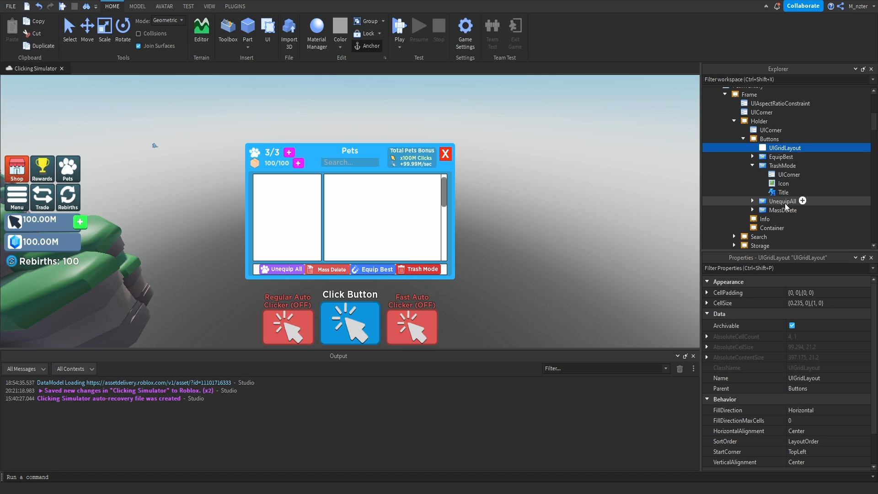
left_click(804, 292)
left_click(792, 293)
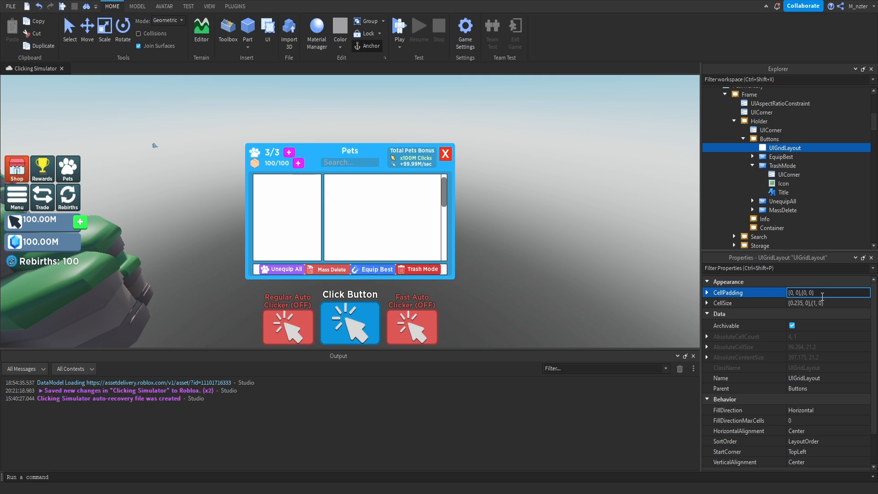
type(".015")
key("Return")
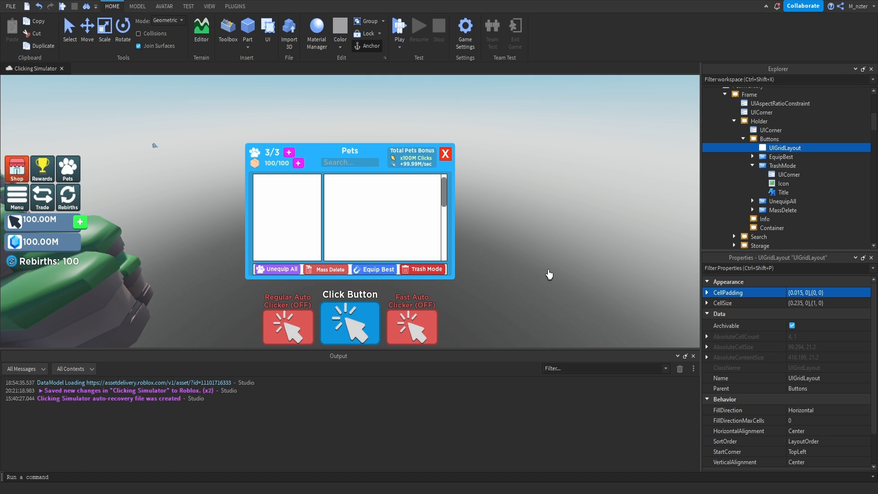
Set the BackgroundTransparency of the Buttons frame to 1.
left_click(769, 138)
left_click(789, 268)
type("ba")
left_click(799, 304)
type("1")
key("Return")
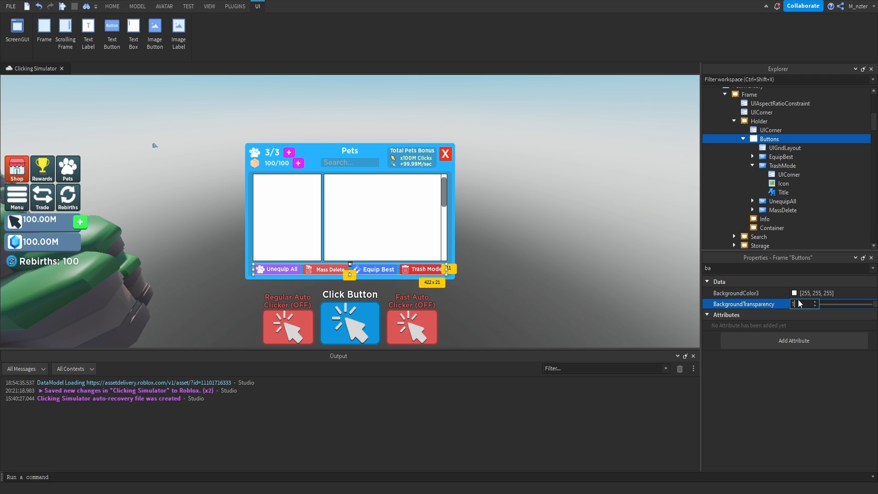
left_click(638, 294)
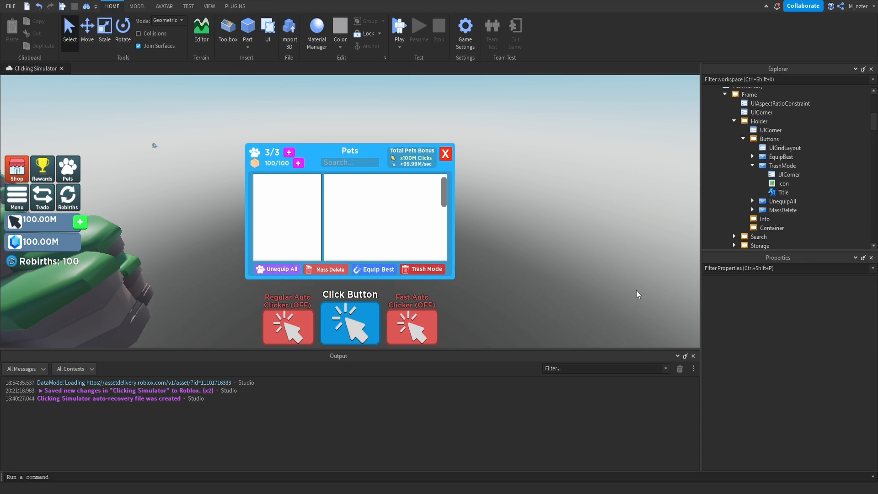
Copy the window's Title label into the Info frame and rename the copy PetName.
left_click(743, 139)
left_click(755, 149)
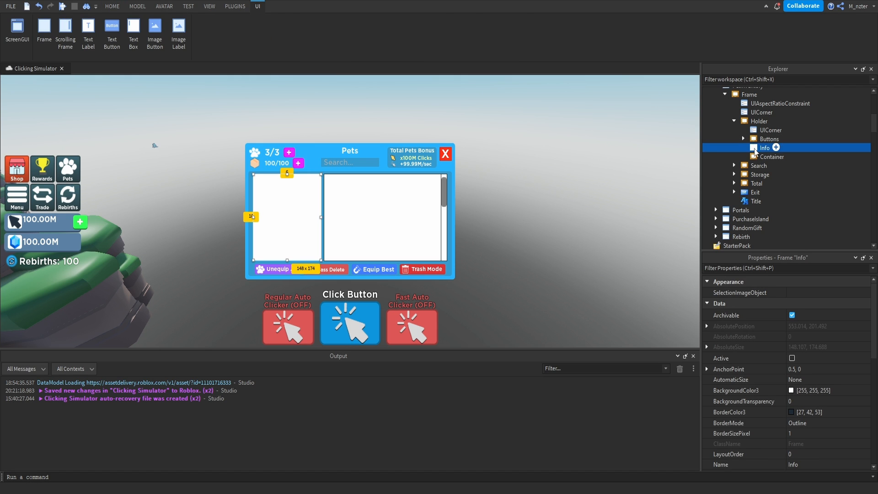
left_click(759, 202)
key("ctrl+d")
left_click_drag(762, 210, 775, 149)
double_click(774, 157)
type("PetName")
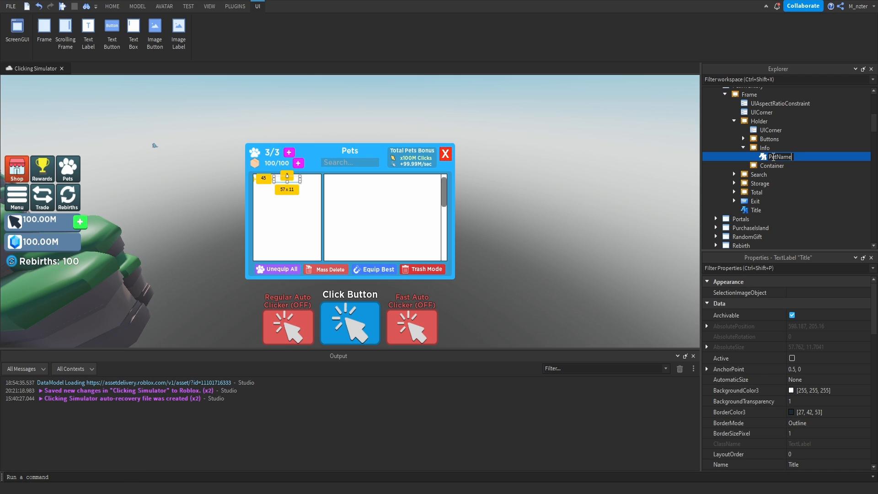
key("Return")
Set the PetName label's text to "Shy Seaturtle".
key("ctrl+shift+p")
type("text")
left_click(824, 316)
type("S")
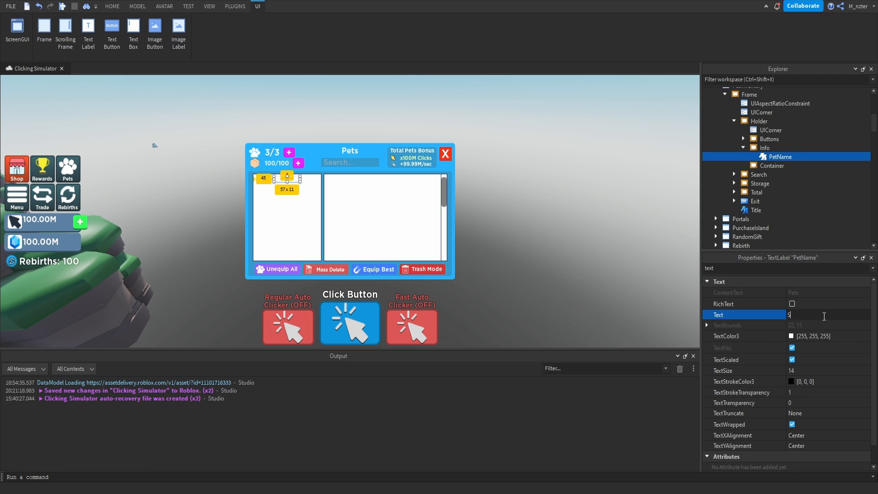
type("hy Seaturtle")
key("Return")
Set the PetName label's size to {0.9, 0},{0.067, 0}.
double_click(795, 269)
type("siz")
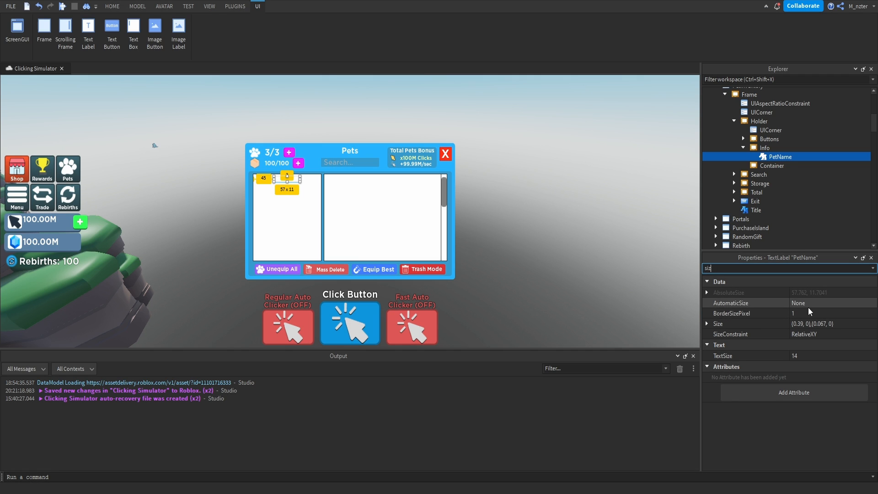
left_click(800, 324)
key("BackSpace")
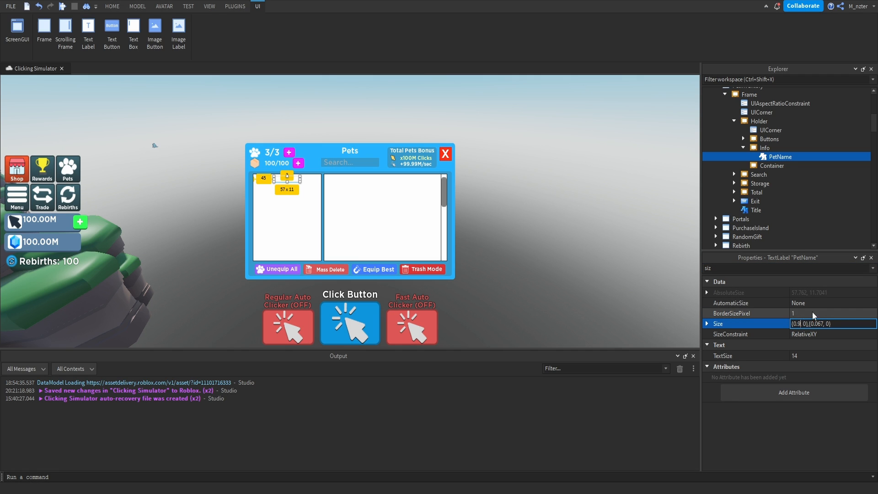
key("Return")
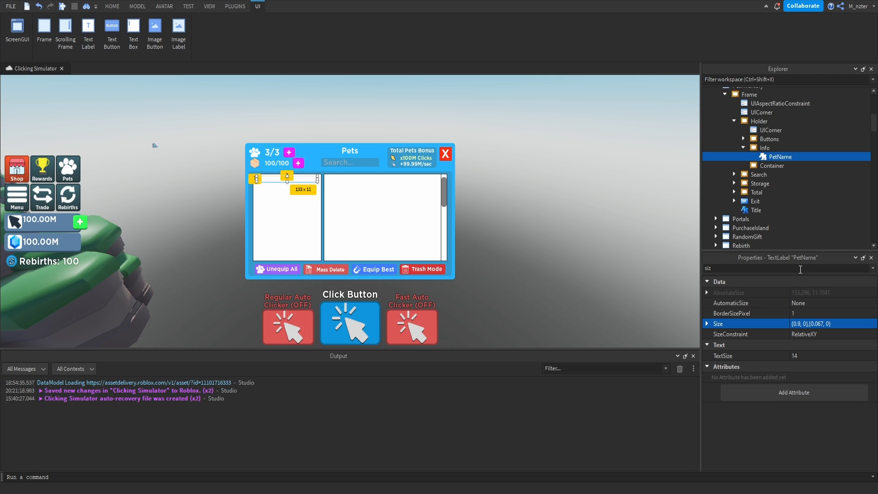
Set the Info frame's BackgroundColor3 to the darker blue [52, 126, 195], sampled from the screen.
left_click(769, 148)
left_click(786, 268)
type("bac")
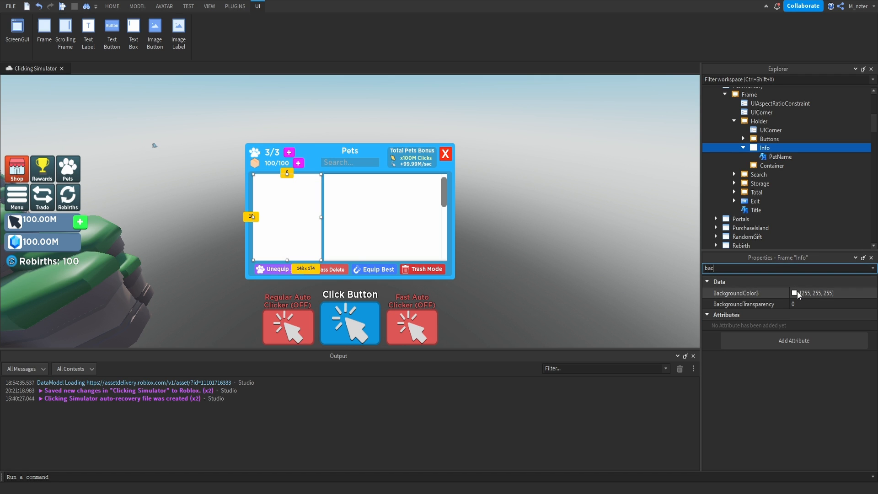
left_click(797, 291)
left_click(413, 249)
left_click(316, 276)
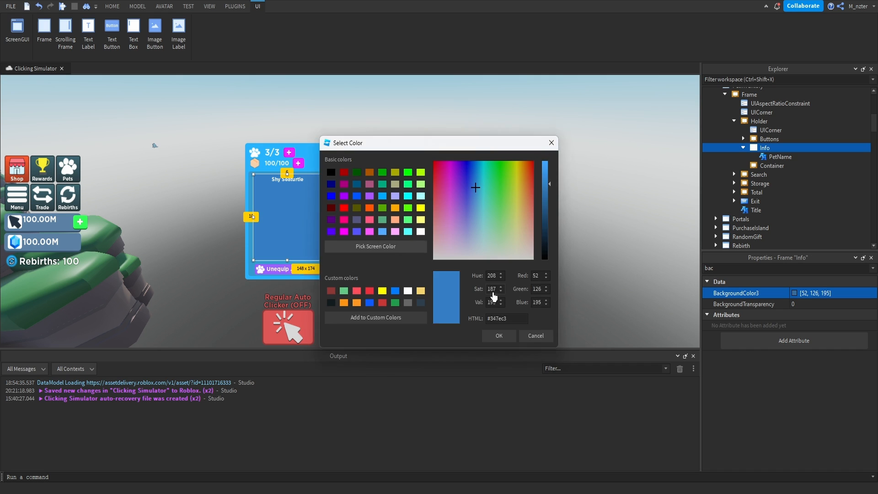
key("Return")
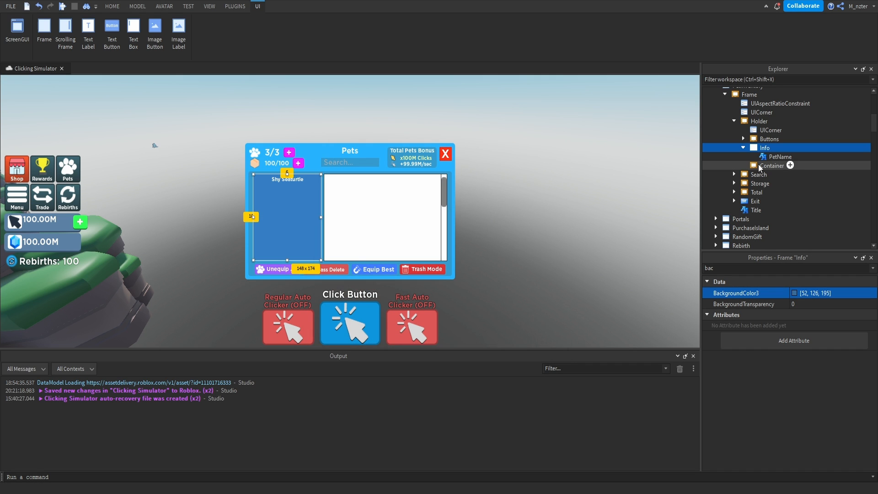
Copy the Holder's UICorner into the Info frame to round its corners.
left_click(773, 157)
left_click(771, 130)
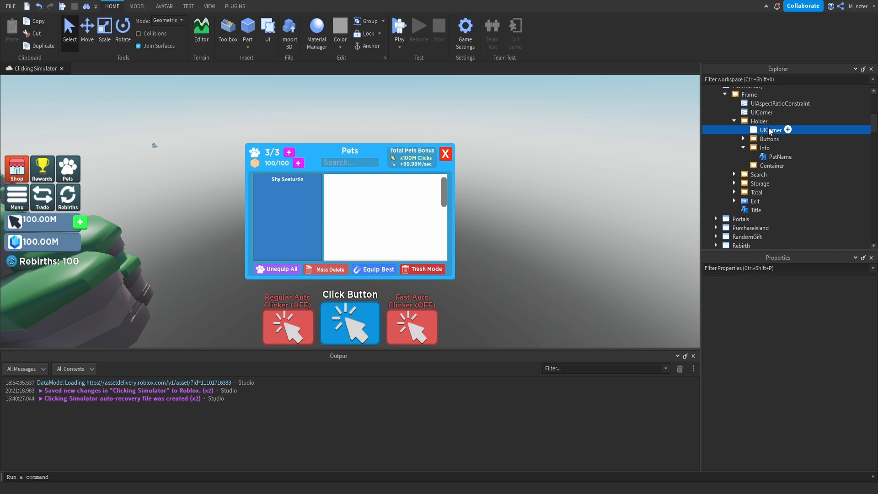
key("ctrl+d")
left_click_drag(769, 137, 772, 160)
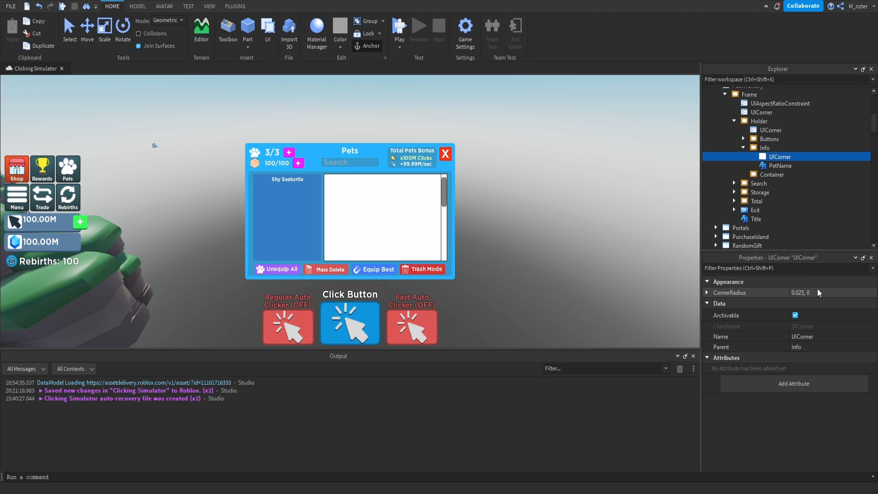
Insert a TextBox into the Info frame.
left_click(774, 150)
type("textb")
key("Down")
key("Return")
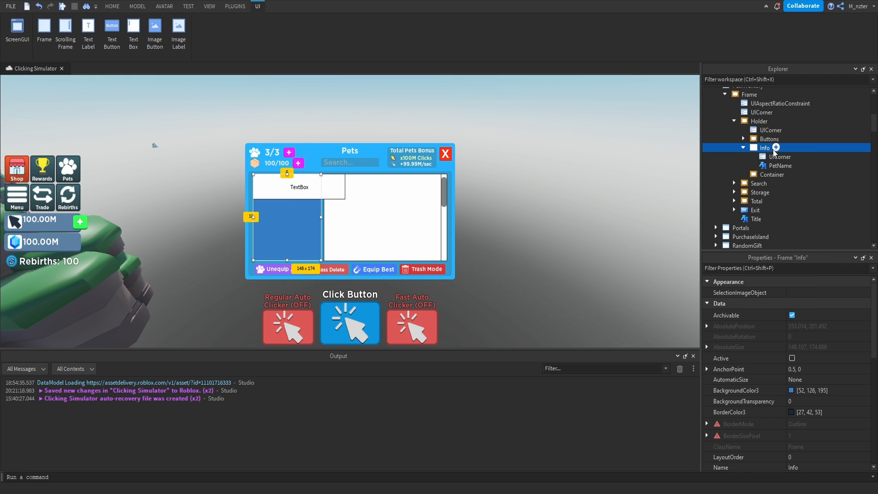
Set the new TextBox's size to {0.2, 0},{0.2, 0}.
left_click(771, 269)
type("size")
left_click(802, 323)
type(".2,.2")
Match the TextBox's size to the PetName label by setting it to {0.9, 0},{0.067, 0}.
left_click(780, 175)
left_click(779, 269)
type("size")
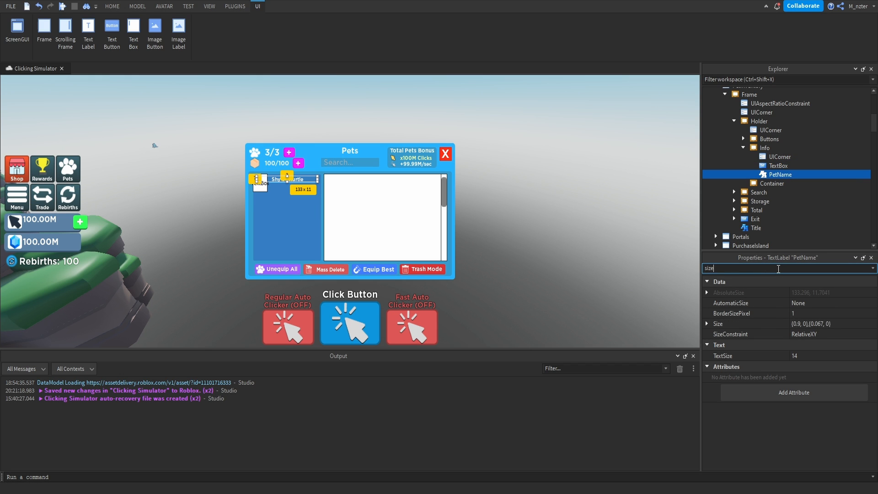
left_click(813, 324)
left_click(779, 166)
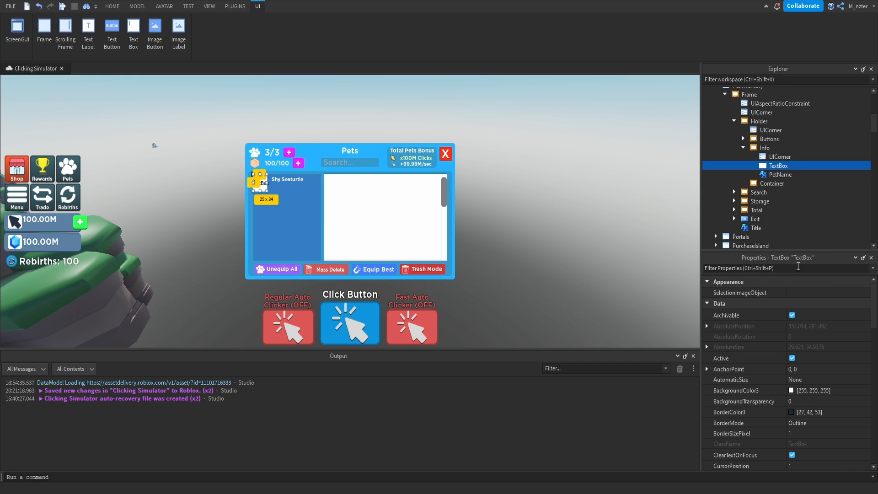
left_click(826, 323)
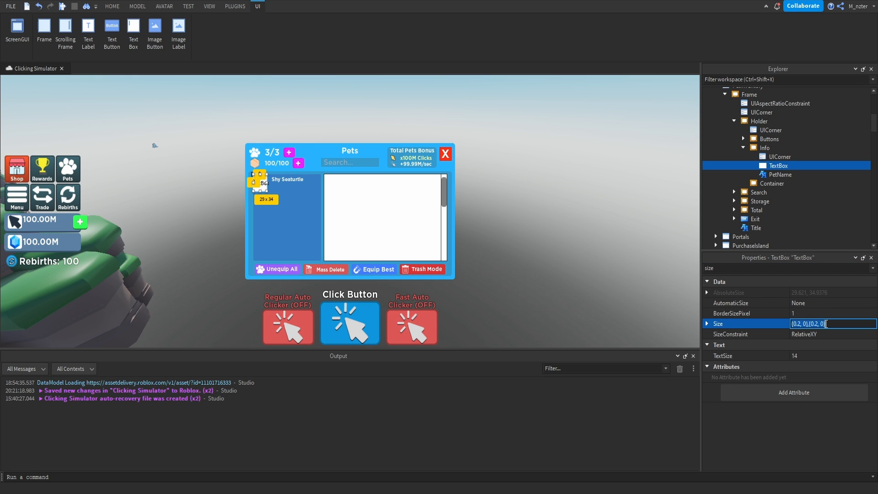
type(".9,.067")
key("Return")
Copy the PetName label's position {0.5, 0},{0.021, 0} onto the TextBox.
left_click(778, 174)
left_click(794, 268)
type("po")
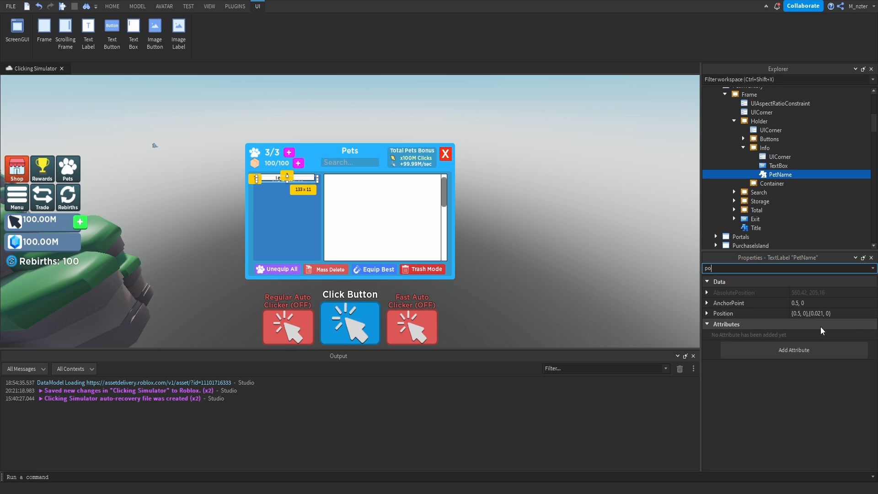
left_click(816, 314)
left_click(774, 166)
left_click(786, 269)
type("po")
left_click(817, 323)
type("{0.5, 0},{0.021, 0}")
key("Return")
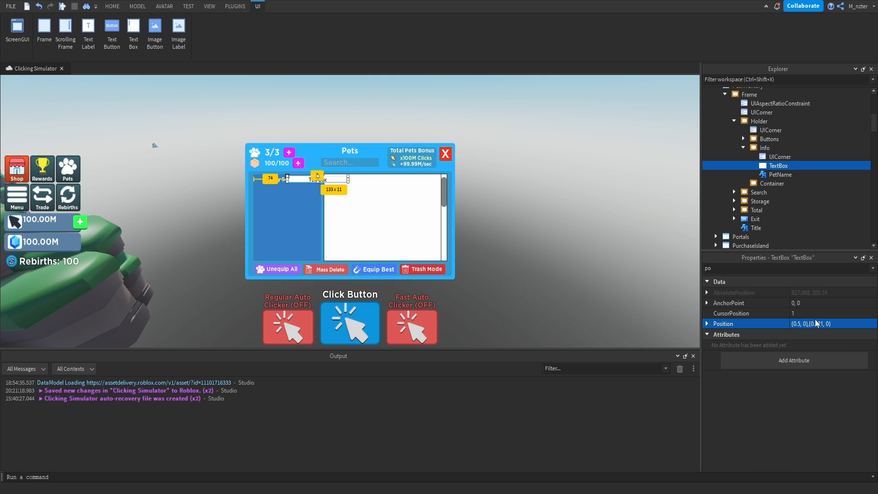
Set the TextBox's AnchorPoint to 0.5, 0 and its BackgroundTransparency to 1.
left_click(798, 303)
type(".5")
key("Return")
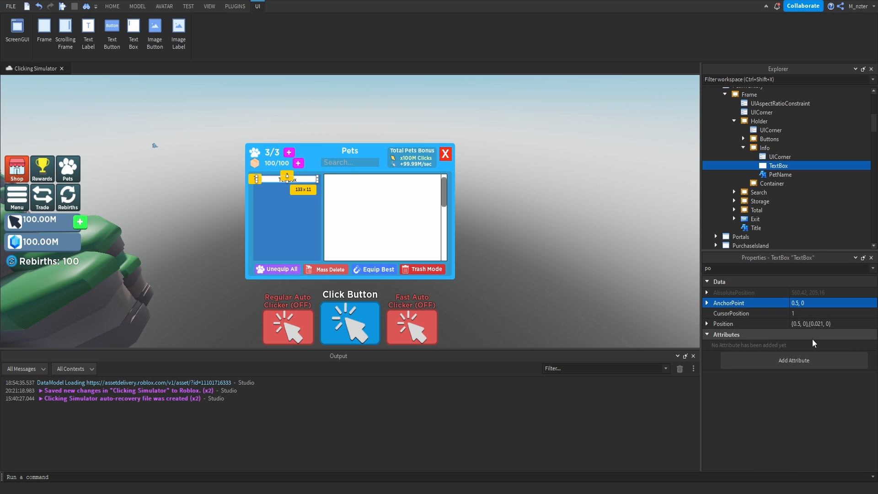
left_click(819, 304)
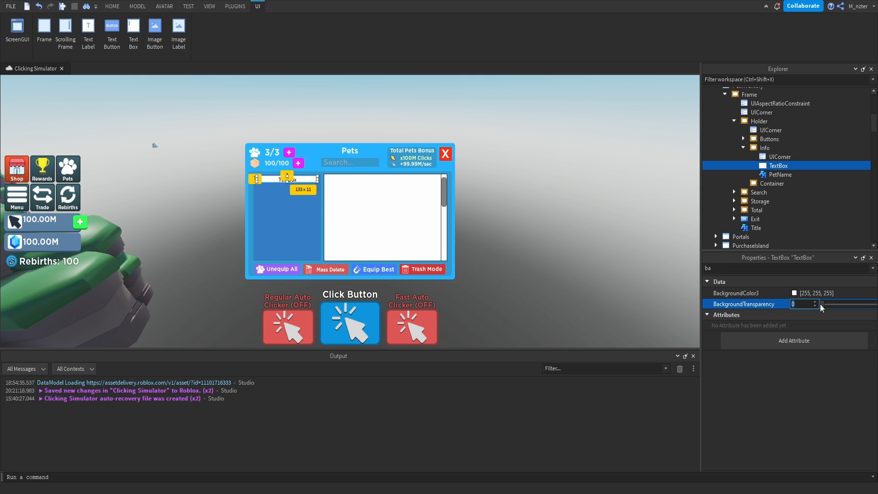
type("1")
key("Return")
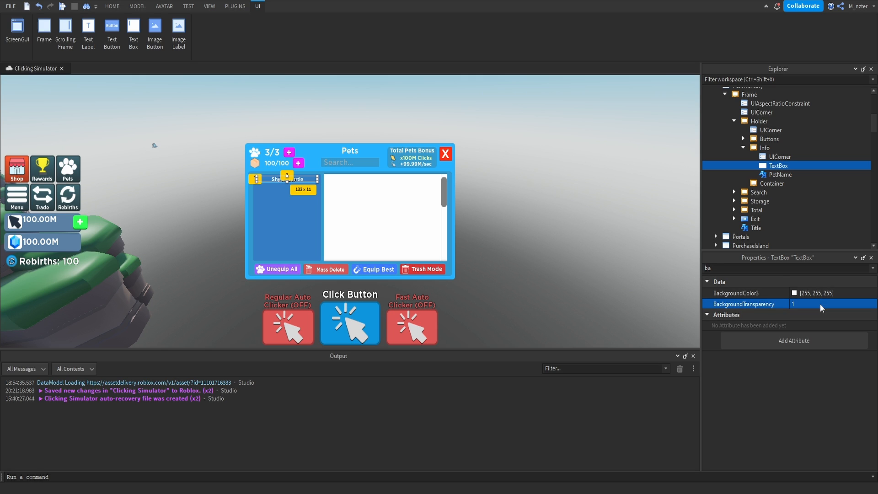
Clear the TextBox's default text so its Text property is empty.
left_click(785, 268)
key("BackSpace")
key("BackSpace")
type("text")
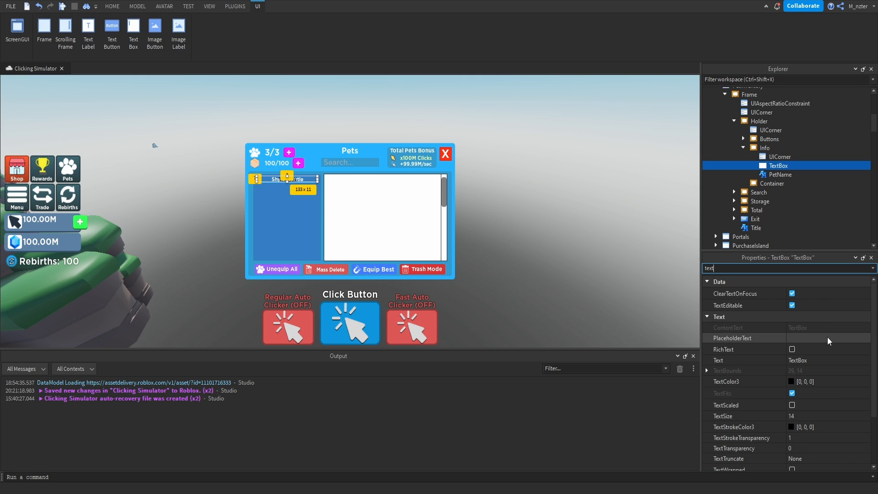
left_click(822, 359)
left_click(823, 362)
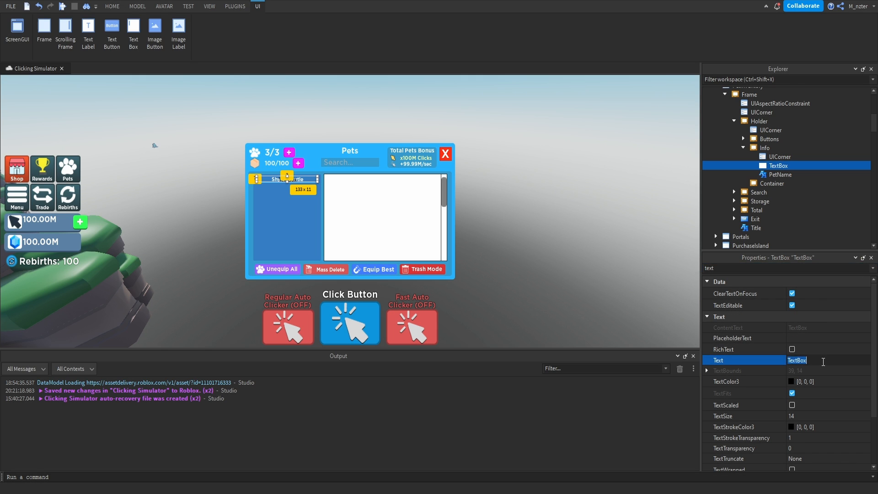
key("BackSpace")
key("Return")
Set the TextBox's TextColor3 to white [255, 255, 255] and enable TextScaled.
left_click(791, 382)
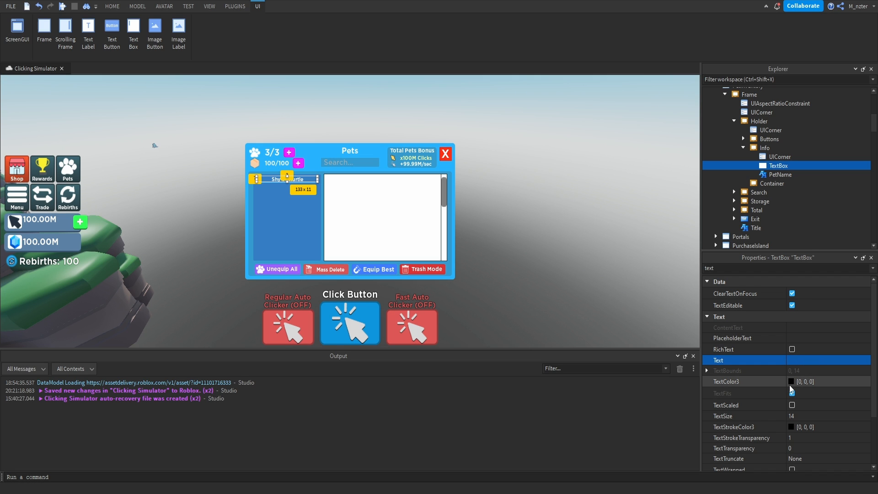
left_click_drag(545, 213, 546, 141)
left_click(502, 339)
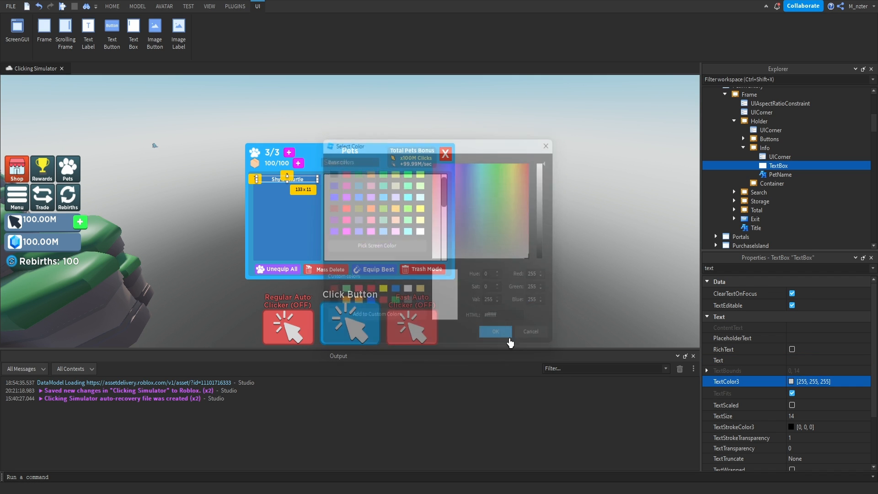
left_click(793, 406)
scroll(785, 407, "down", 3)
Change the TextBox's FontFace to Gotham SSm.
double_click(784, 269)
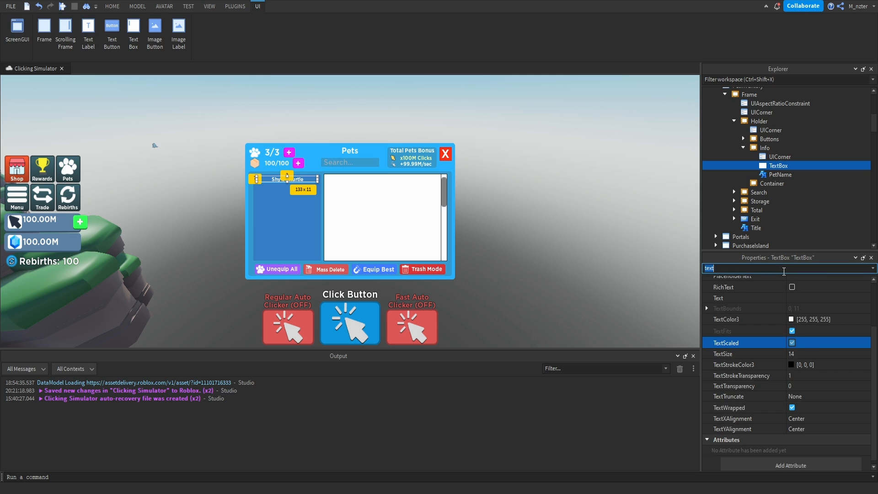
type("f")
left_click(801, 337)
left_click(822, 426)
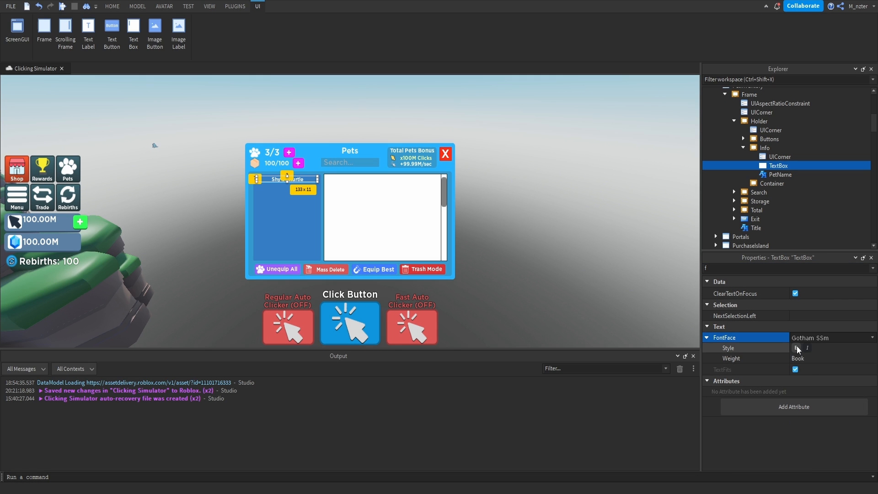
left_click(753, 460)
Hide the TextBox by turning off its Visible property.
left_click(775, 166)
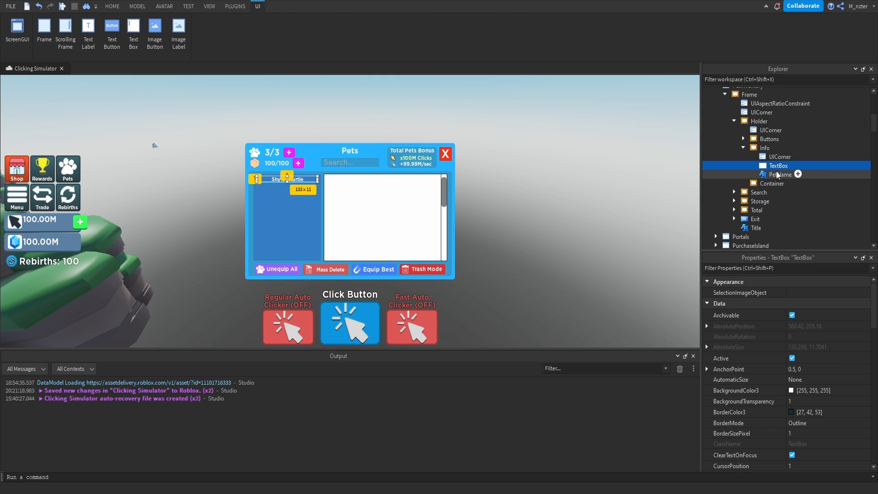
key("ctrl+shift+p")
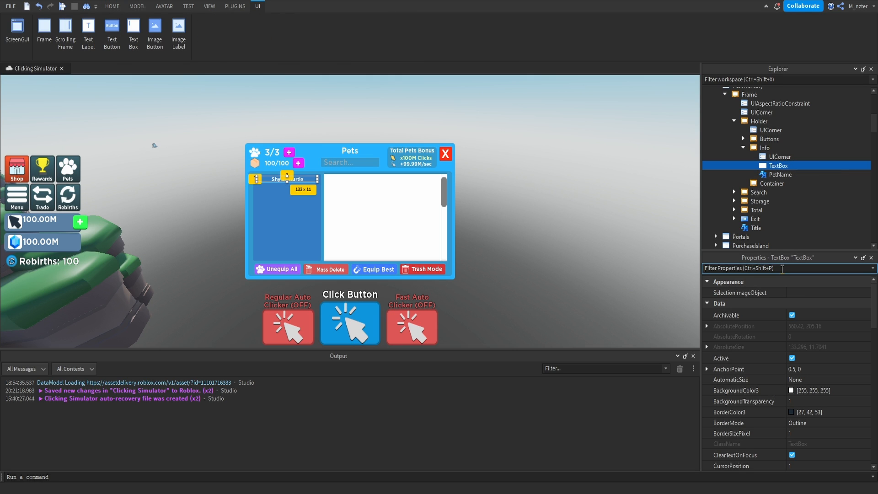
type("v")
left_click(796, 330)
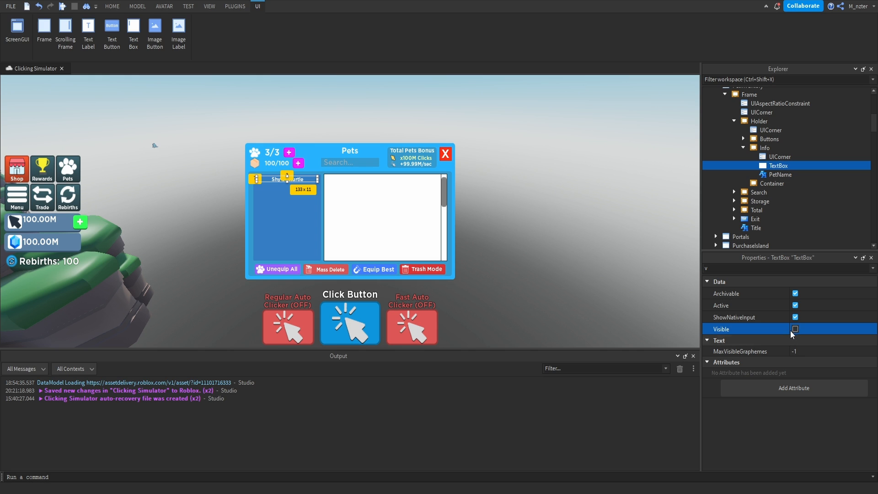
key("Escape")
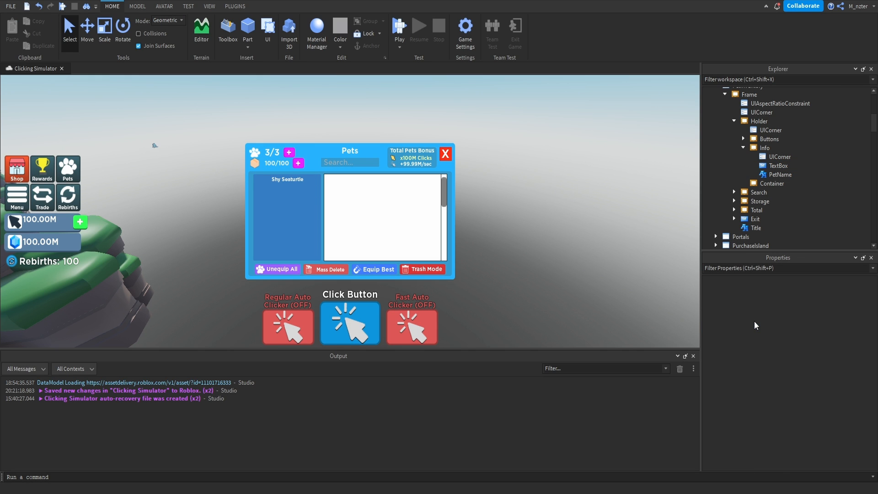
Insert a ViewportFrame into the Info frame.
left_click(777, 148)
type("v")
left_click(767, 173)
left_click(778, 165)
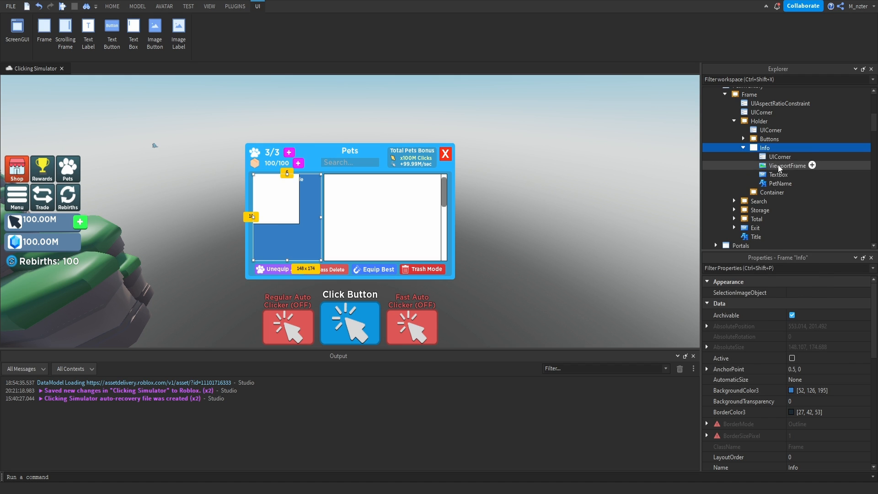
Size the ViewportFrame to about 100 x 42 pixels and place it just below the pet name.
left_click(784, 268)
type("size")
left_click(803, 324)
type("0.2,0,0.2,0")
key("Return")
left_click_drag(264, 189, 310, 207)
Center the ViewportFrame horizontally in the Info frame by setting its X position scale and X AnchorPoint to 0.5.
double_click(779, 268)
type("po")
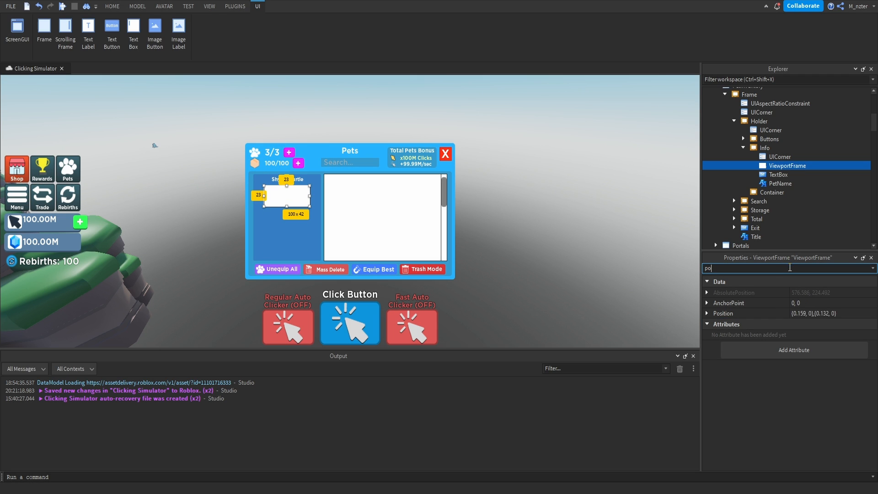
double_click(798, 313)
type("0.5")
double_click(793, 303)
type("0.5")
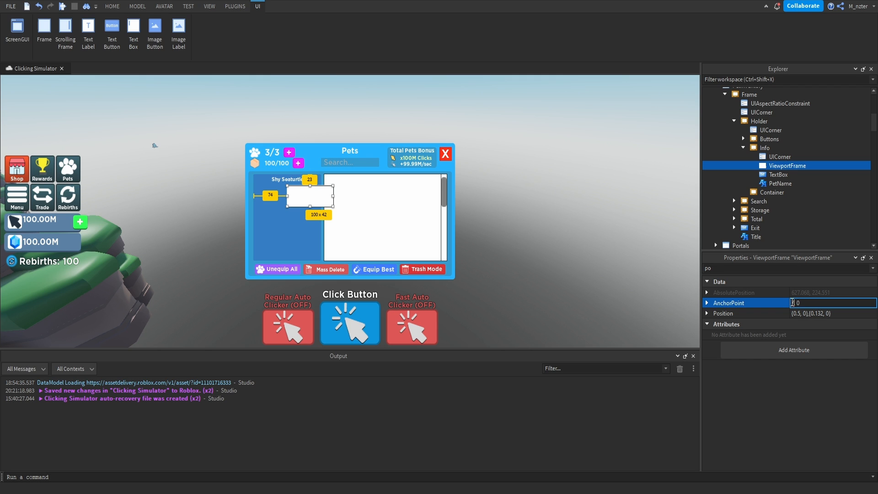
key("Return")
Insert an ImageLabel into the ViewportFrame and name it Lock.
left_click(788, 166)
left_click(813, 165)
type("image")
key("Return")
left_click(802, 171)
type("Lock")
key("Return")
left_click(787, 268)
type("bac")
left_click(807, 305)
left_click(787, 268)
type("ima")
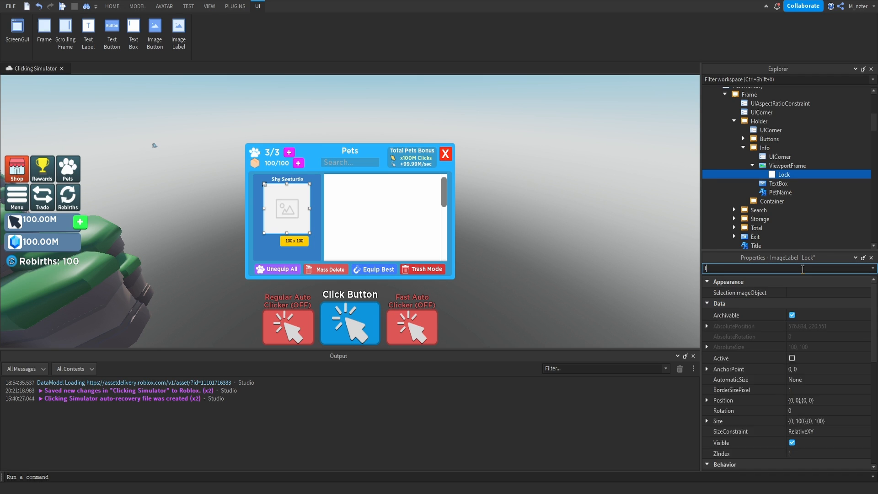
left_click(828, 314)
left_click(800, 381)
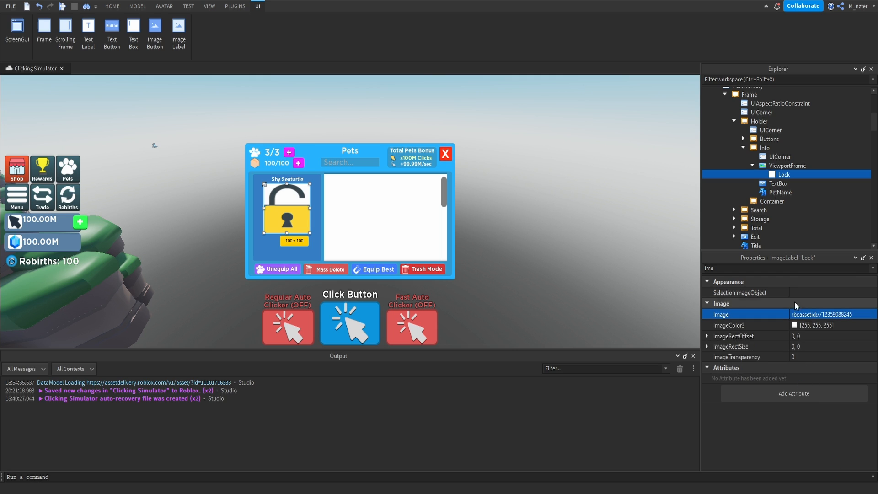
Set the Lock image's ScaleType to Fit.
left_click(796, 269)
type("sc")
left_click(802, 317)
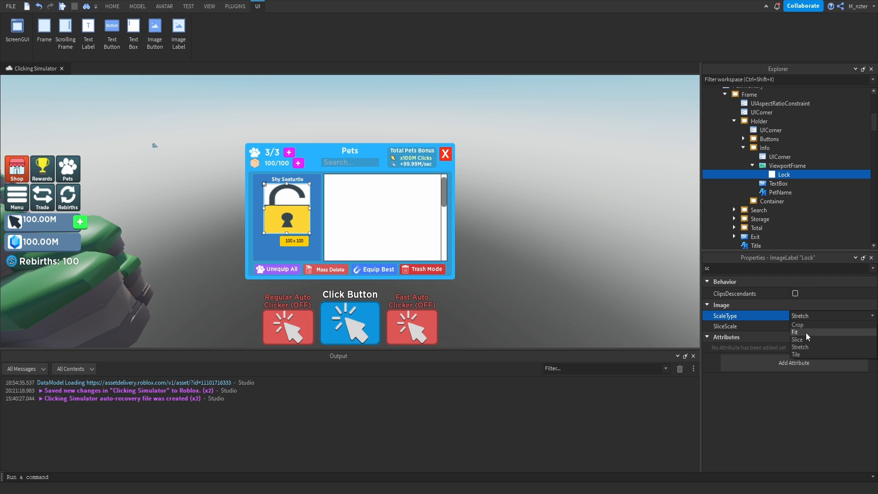
left_click(806, 332)
Shrink the Lock image to about 15 x 16 pixels, using an X size scale of 0.15.
left_click(792, 269)
type("size")
left_click(814, 325)
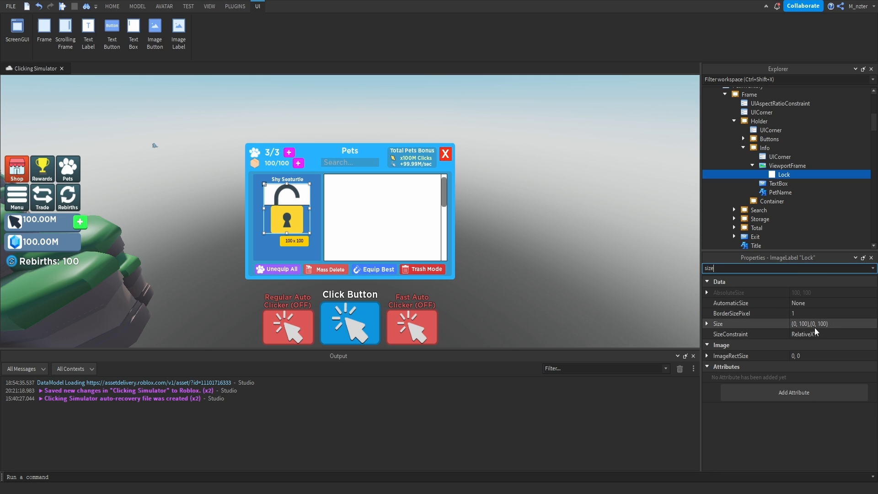
type(".2, 0},{0.2, 0")
key("Return")
left_click(800, 323)
left_click_drag(801, 324, 804, 328)
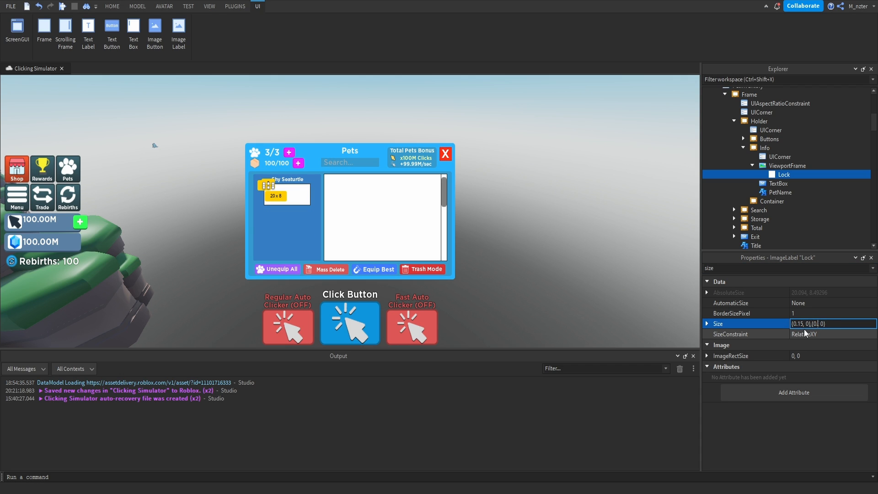
key("Return")
Place the Lock image in the ViewportFrame's lower-left corner at position {0.05, 0},{0.55, 0}.
left_click_drag(269, 192, 270, 205)
left_click(777, 177, "ctrl")
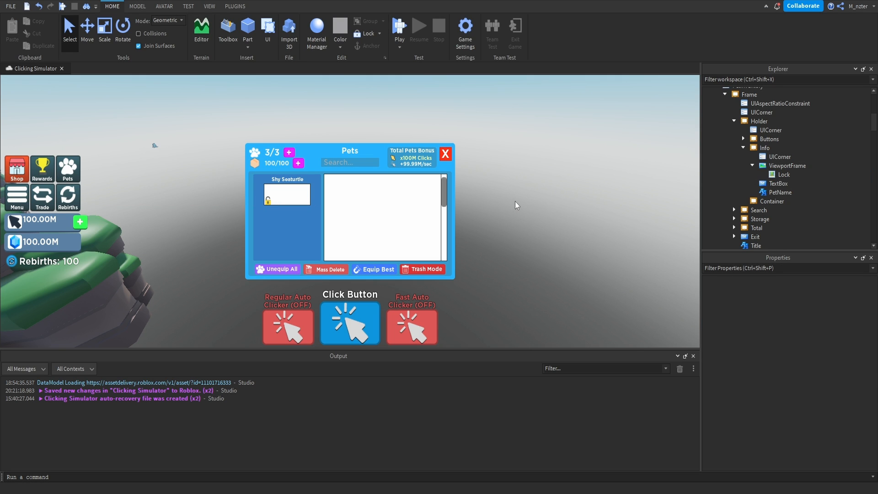
left_click(741, 177)
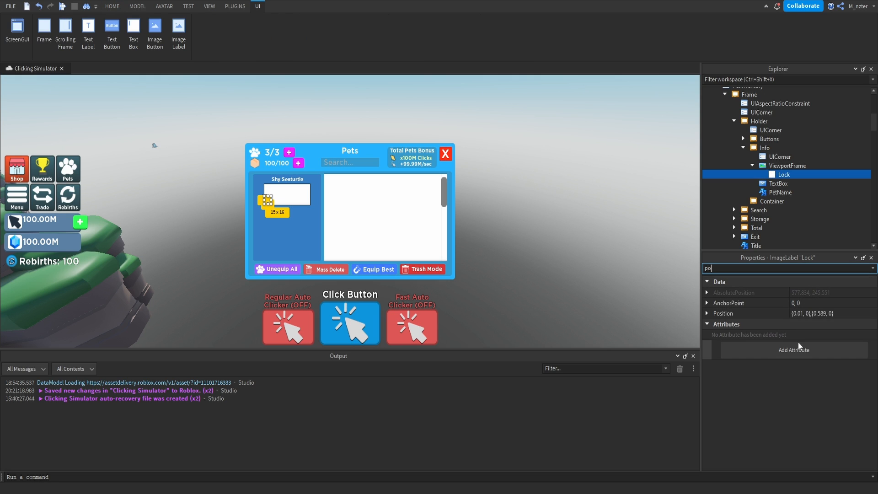
left_click(805, 314)
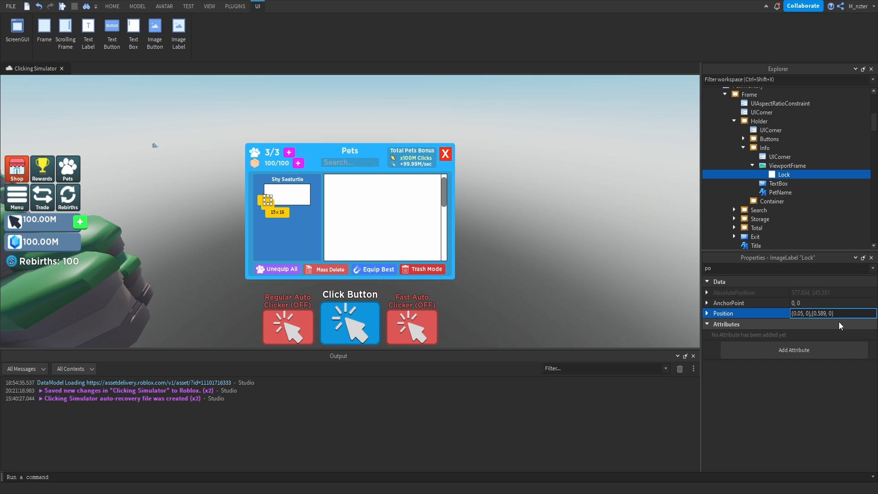
key("Return")
key("Escape")
left_click(771, 175)
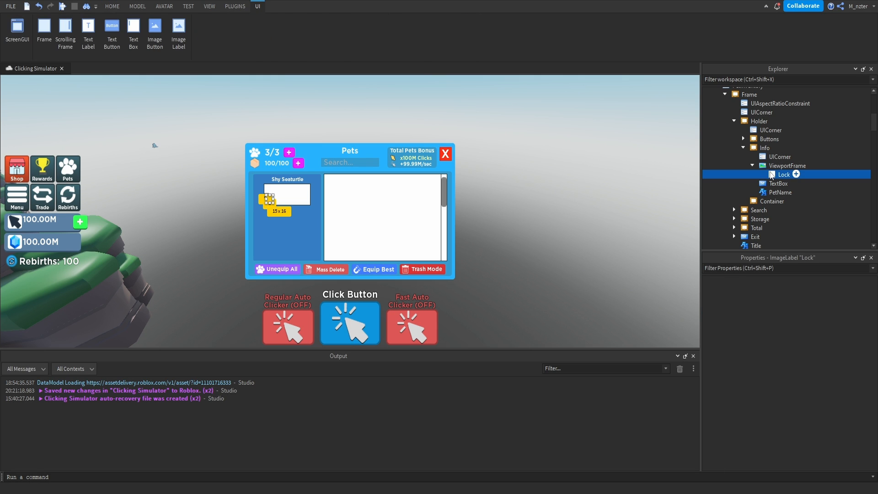
key("ctrl+d")
left_click(750, 268)
type("ima")
left_click(824, 314)
scroll(751, 401, "down", 2)
left_click(754, 401)
Name the duplicated image label Rename.
left_click(781, 268)
double_click(784, 183)
type("Rename")
key("Return")
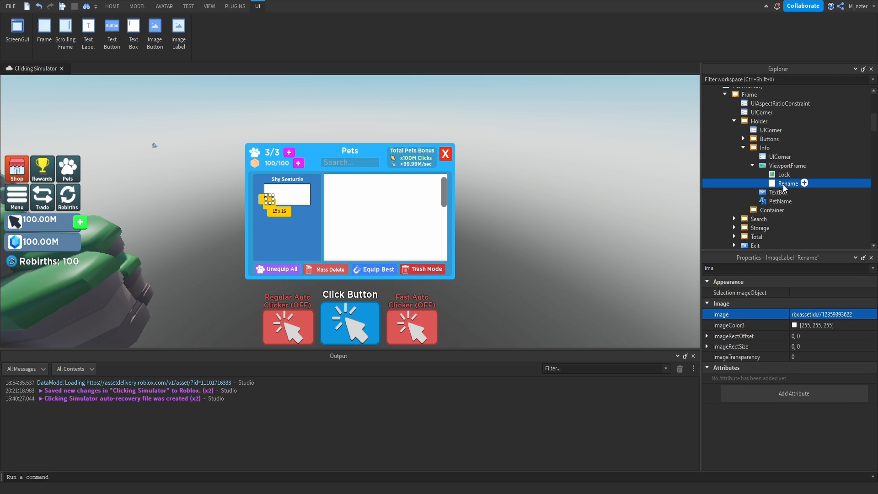
Move the Rename image to the ViewportFrame's lower-right corner at position {0.825, 0},{0.55, 0}.
left_click(750, 268)
type("po")
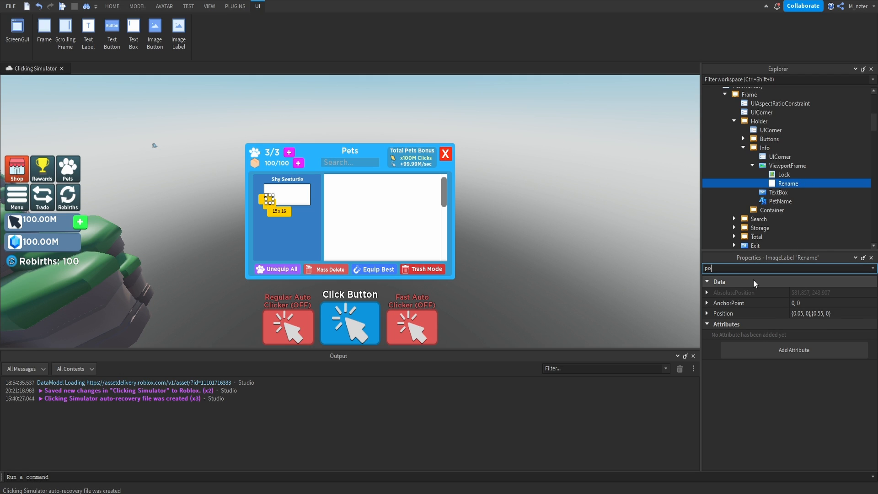
left_click(802, 313)
key("BackSpace")
key("BackSpace")
key("BackSpace")
type(".825")
key("Return")
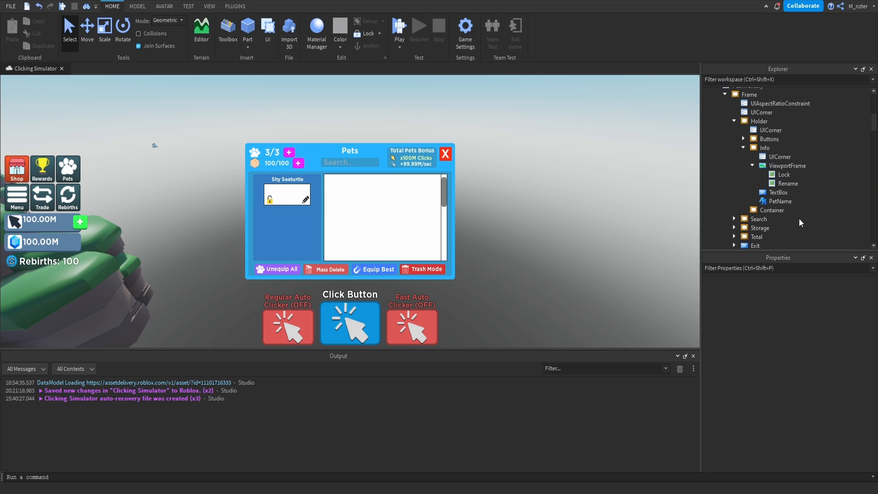
Fine-tune the Rename image's X position scale, then collapse the ViewportFrame in the hierarchy.
left_click(820, 314)
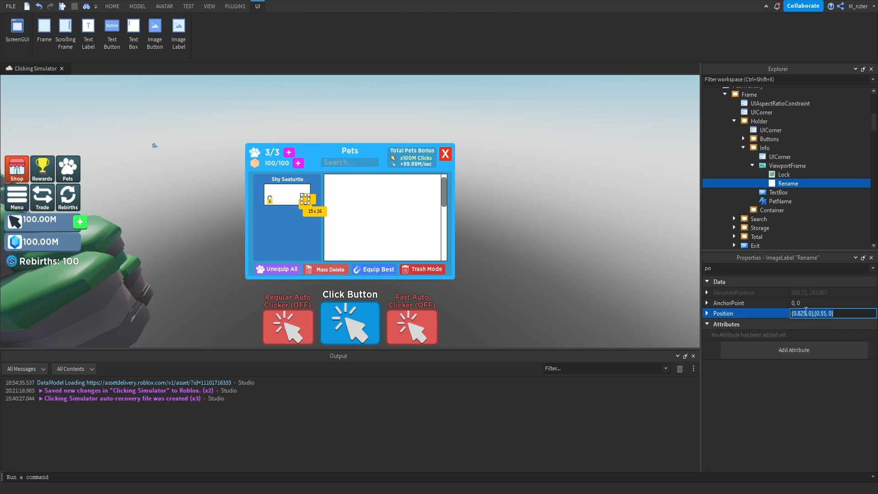
left_click(807, 313)
key("BackSpace")
key("Return")
left_click(694, 284)
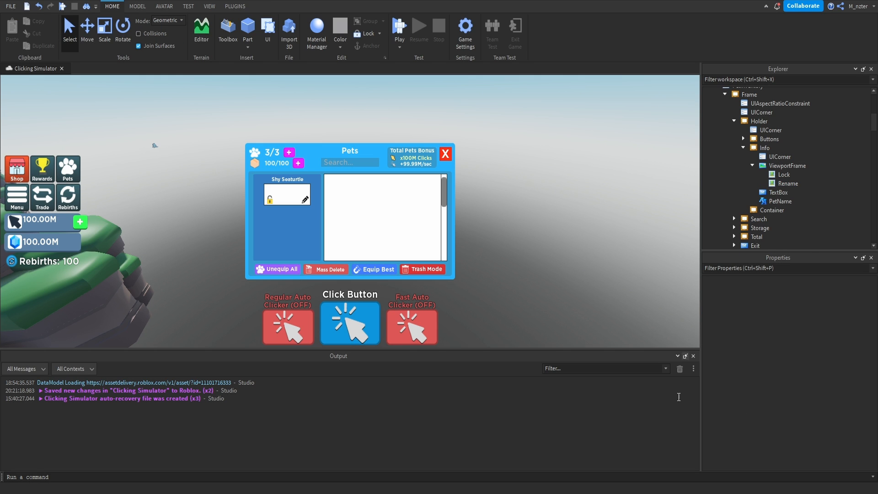
left_click(752, 165)
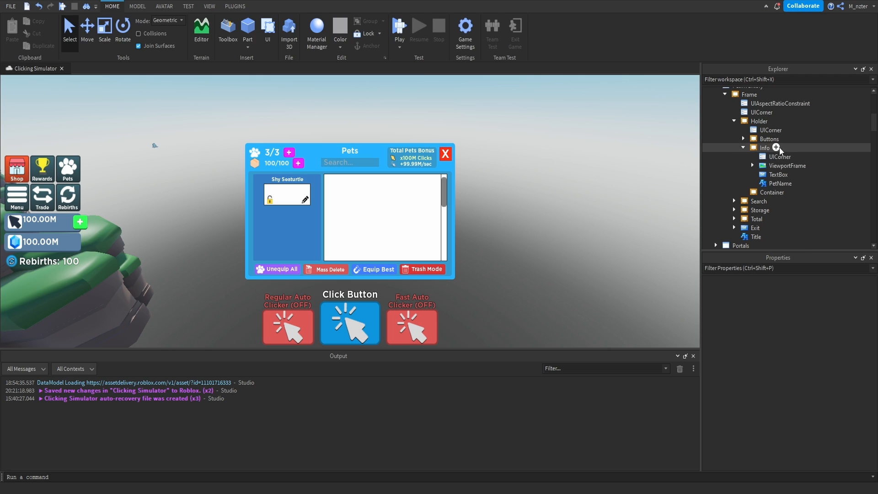
Duplicate the PetName label in the Info frame and name the copy Level.
left_click(781, 183)
key("ctrl+d")
double_click(778, 192)
type("Level")
key("Return")
Set the Level label's text to "Level 100" and its TextXAlignment to Left.
key("ctrl+shift+p")
type("text")
left_click(810, 314)
type("L")
key("Return")
scroll(810, 366, "down", 1)
left_click(824, 414)
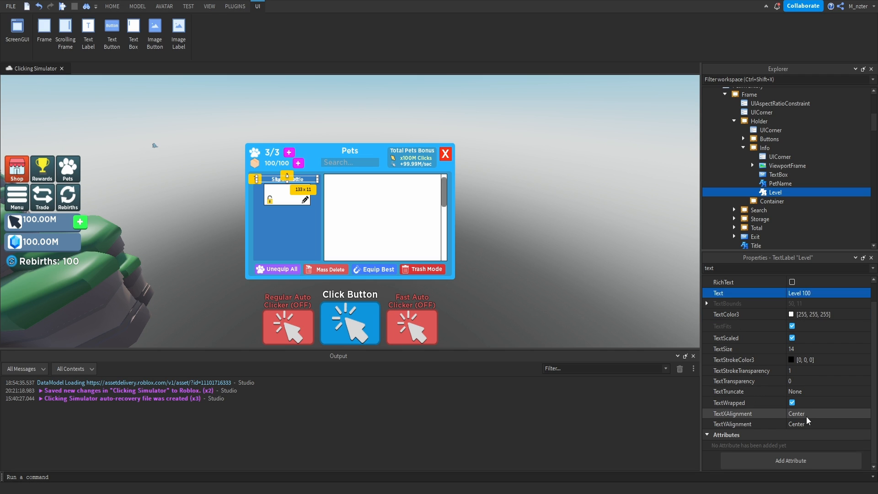
left_click(806, 422)
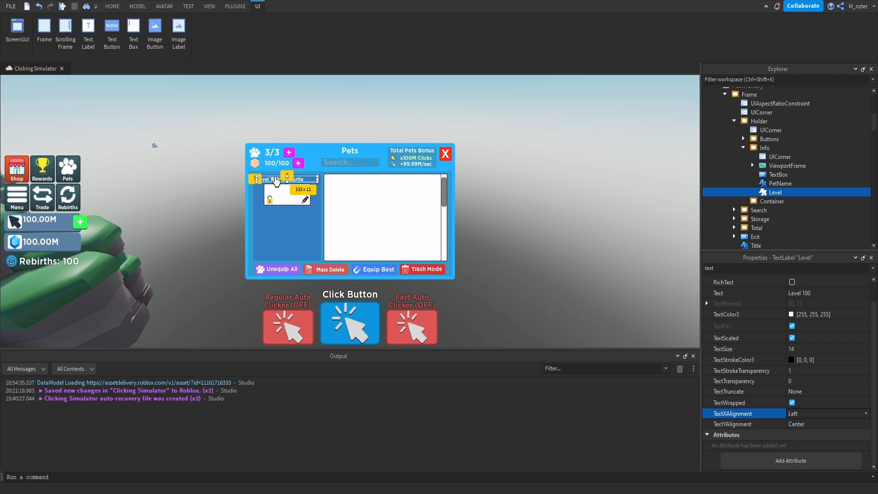
Move the Level label just beneath the viewport and narrow it to the viewport's width, about 100 x 8 px.
left_click_drag(287, 179, 298, 210)
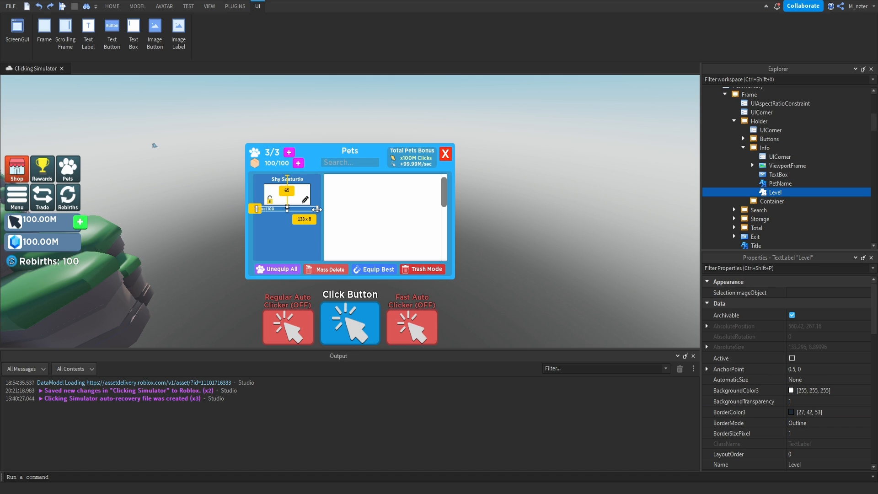
left_click_drag(318, 210, 310, 210)
left_click_drag(256, 209, 264, 211)
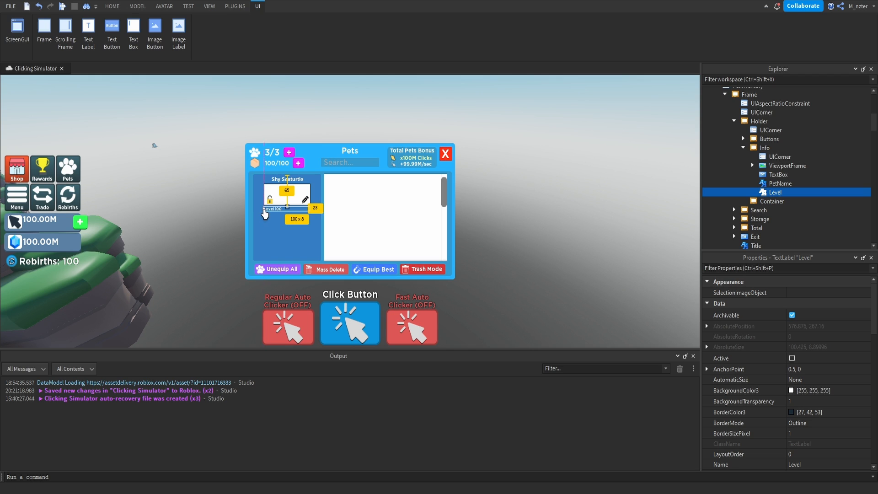
left_click(303, 231)
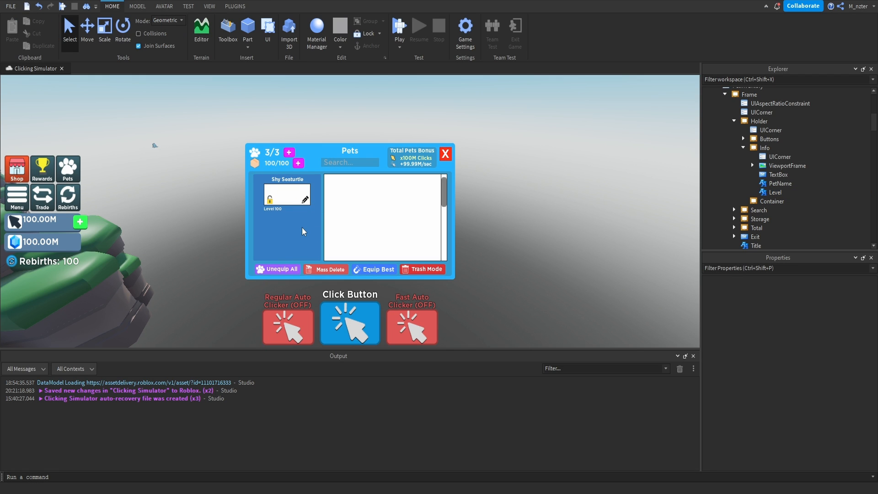
Insert a Frame into Info and name it ProgressBar.
left_click(777, 147)
left_click(752, 208)
left_click(772, 175)
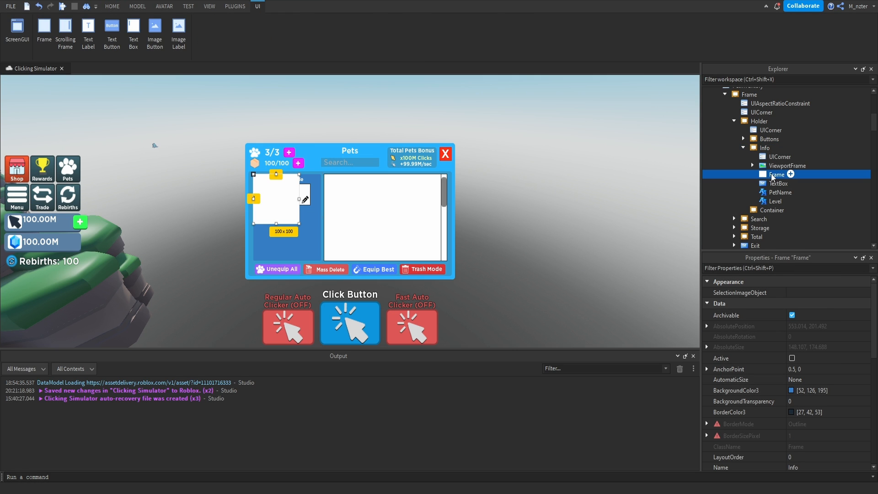
left_click(772, 174)
type("ProgressBar")
key("Return")
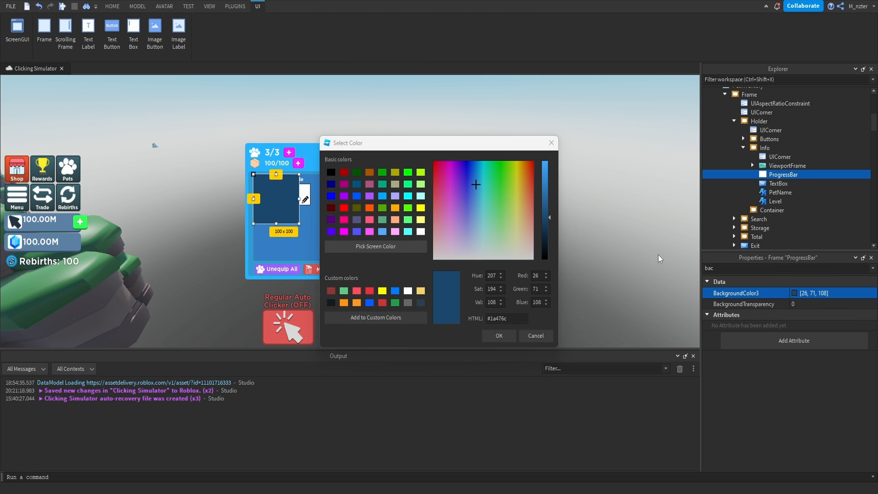
Place the ProgressBar beneath the Level label at about 100 x 13 px, with background color [26, 71, 108].
key("Return")
double_click(742, 268)
type("size")
left_click(813, 324)
key("BackSpace")
type(".9, 0},{0.125, 0")
key("Return")
left_click_drag(288, 185, 301, 220)
Add a UICorner to the ProgressBar with CornerRadius 0.5, 0.
left_click(805, 175)
type("ui")
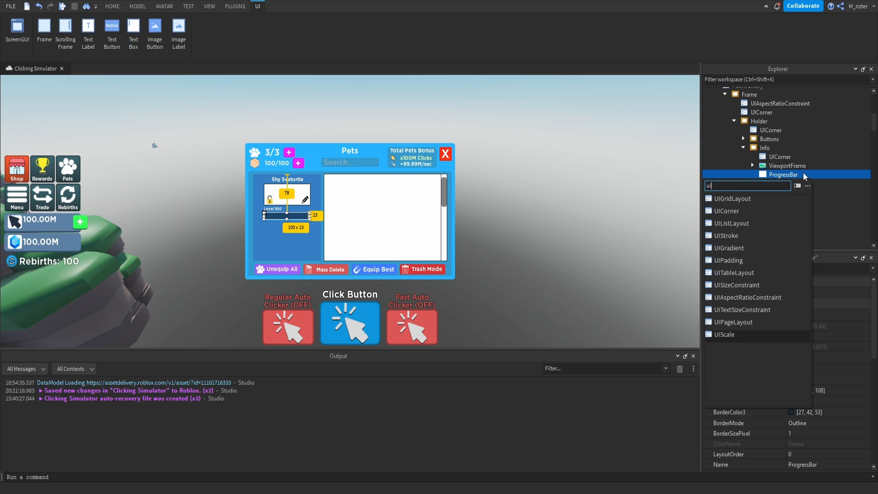
left_click(732, 211)
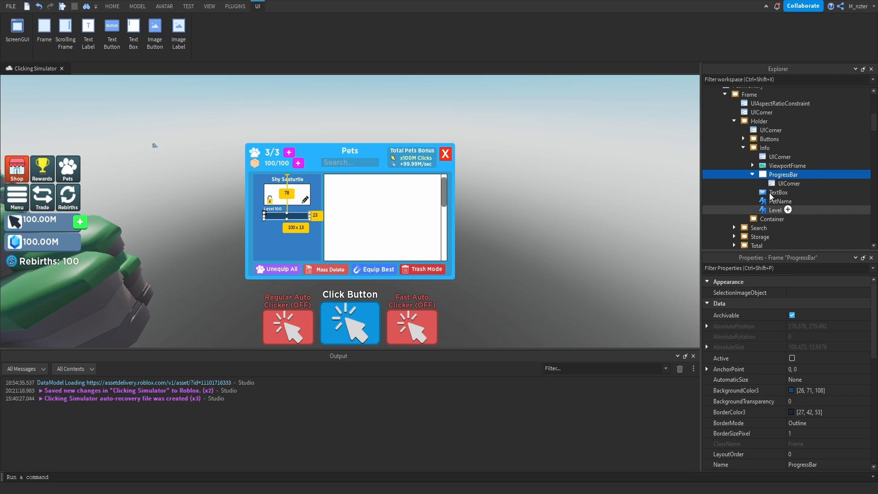
left_click(796, 292)
type("0.5,0")
key("Return")
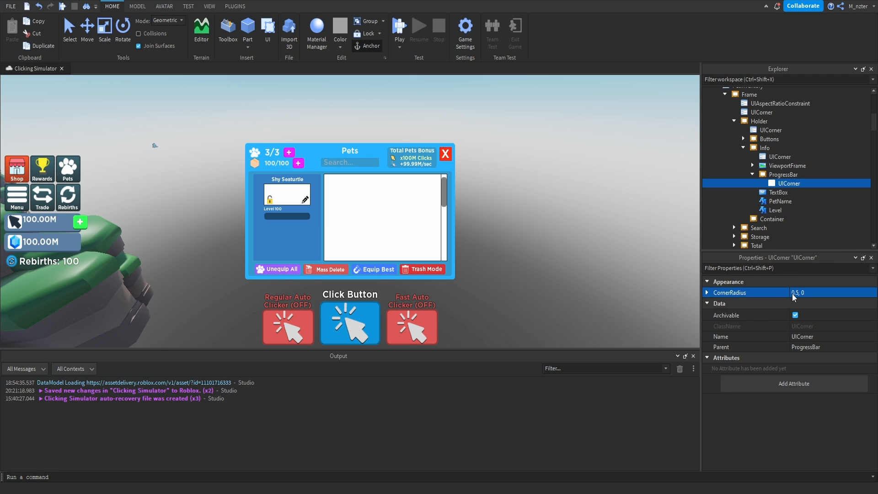
Refine the ProgressBar's CornerRadius, trying 0.25, 0 and settling on 0.3, 0.
left_click(794, 293)
key("Return")
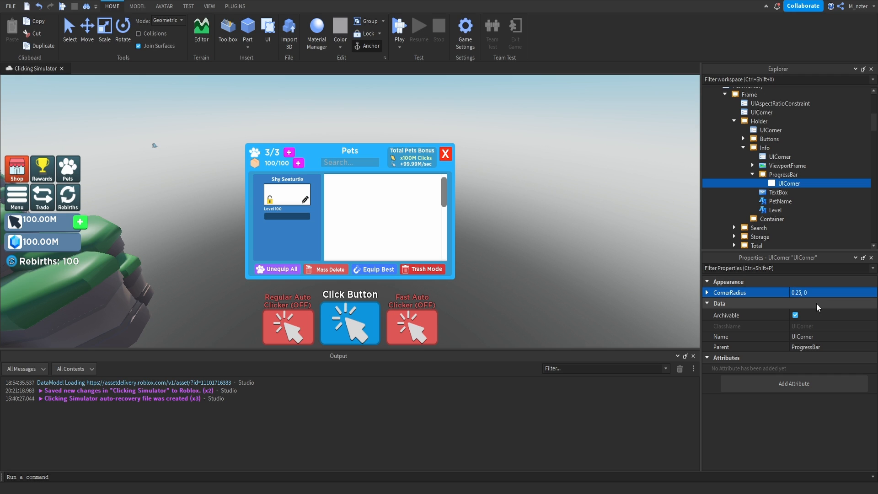
left_click(801, 293)
key("BackSpace")
key("BackSpace")
type("3")
key("Return")
Put a copy of the Level label inside the ProgressBar and size it to 0.9 of the bar's width, about 90 x 11 px.
left_click_drag(774, 210, 784, 177)
left_click(779, 268)
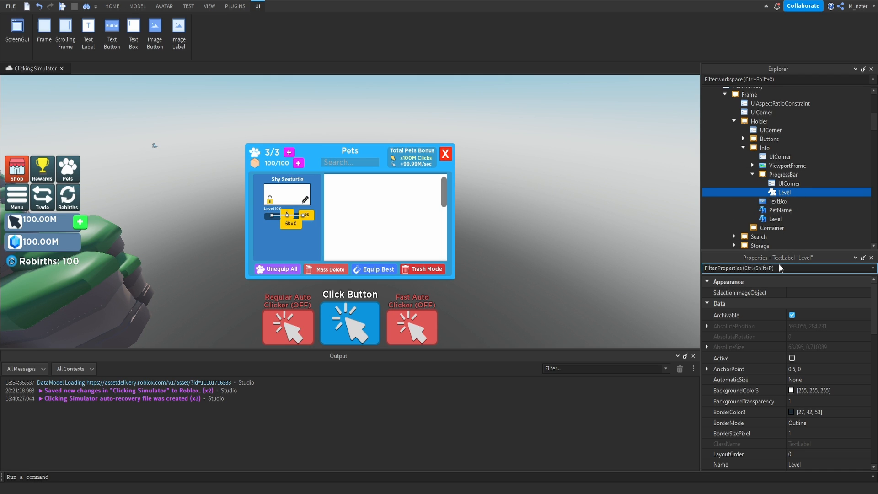
type("size")
left_click(817, 323)
key("BackSpace")
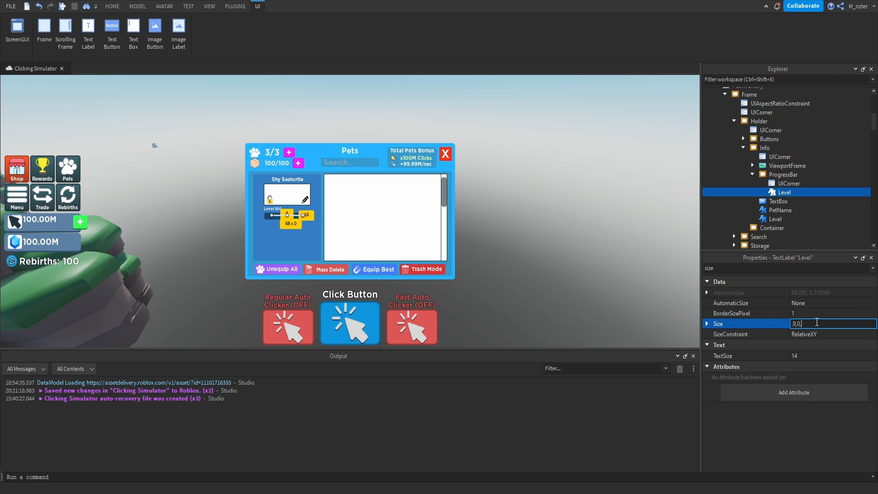
key("Return")
Set the AnchorPoint of the label inside the ProgressBar to 0, 0.5.
left_click(778, 268)
type("po")
left_click(831, 304)
type("0")
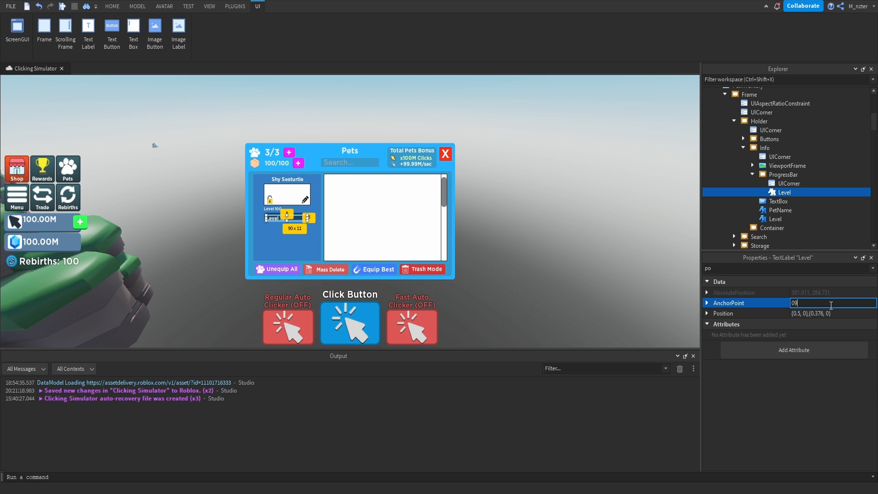
type(", 0.5")
key("Return")
Set the position of the label inside the ProgressBar to {0.05, 0},{0.5, 0}.
double_click(820, 314)
type("5")
key("Return")
left_click(795, 315)
double_click(797, 316)
type("0")
key("Return")
left_click(798, 315)
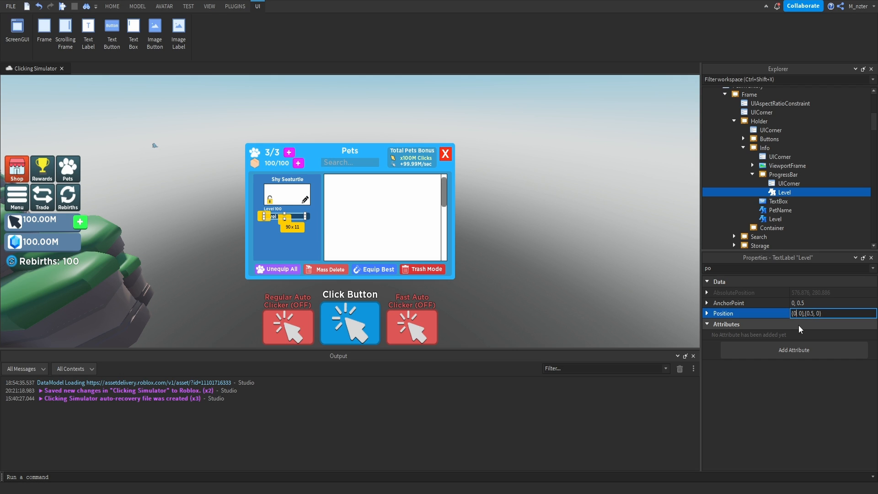
type(".05")
key("Return")
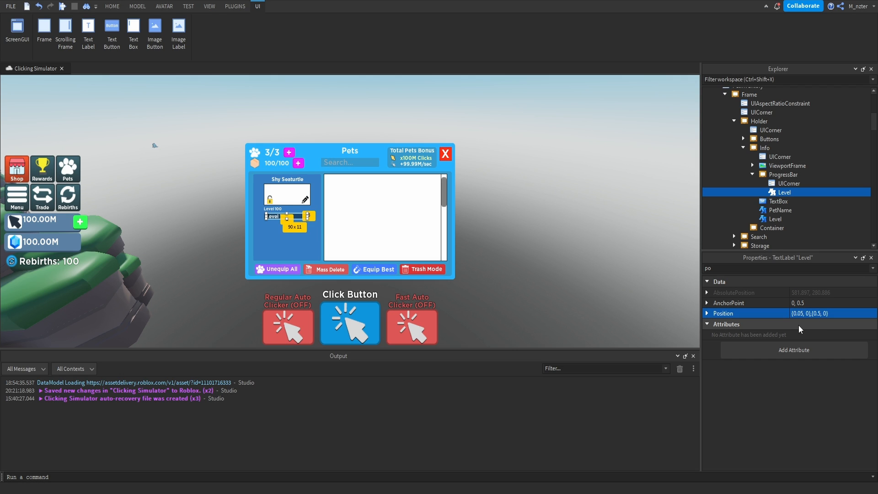
key("Escape")
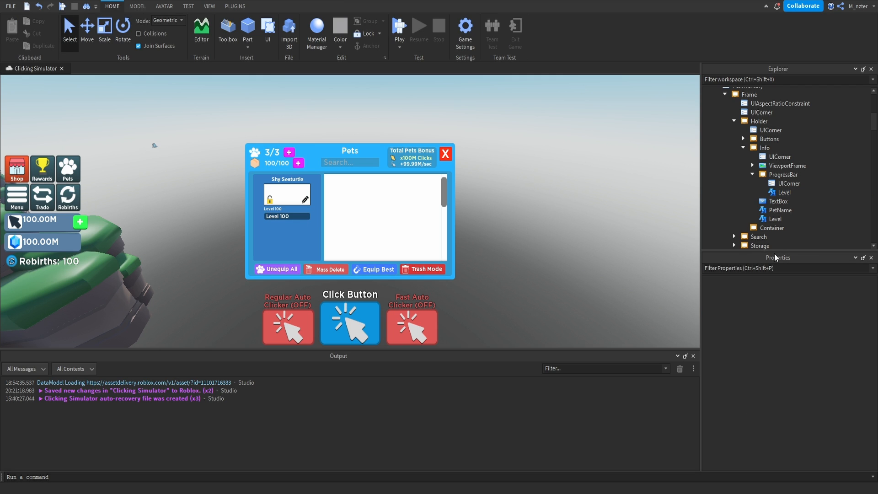
Name the ProgressBar's label Amount and set its text to "1,000/1,000".
left_click(782, 192)
left_click(782, 193)
type("Amount")
key("Return")
left_click(827, 315)
type("1,000/1,000")
key("Return")
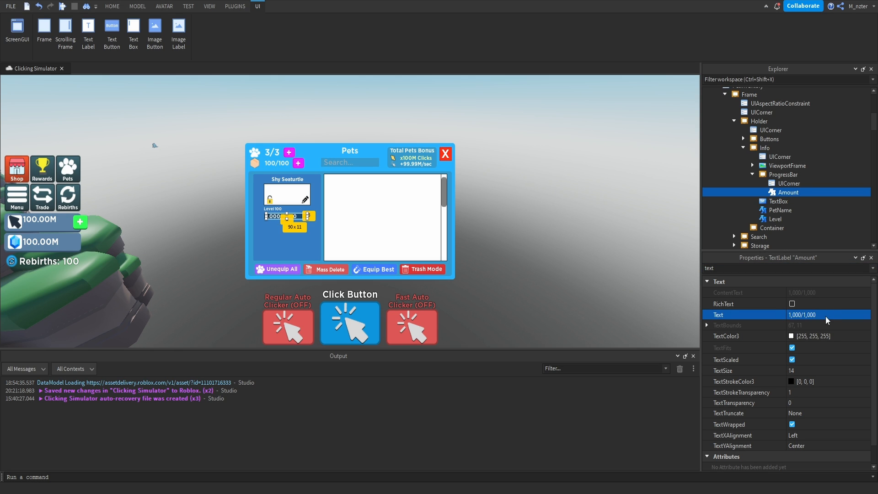
Duplicate the ProgressBar, nest the copy inside the original and name it Progress.
left_click(797, 174)
key("ctrl+d")
left_click_drag(797, 201, 787, 173)
double_click(789, 192)
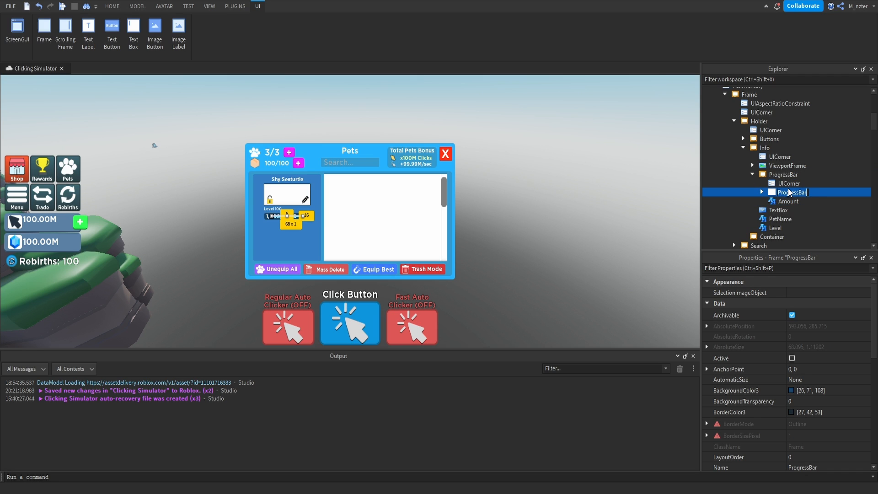
type("Progress")
Give the Progress frame the cyan background color [74, 255, 249] by sampling it from the color picker.
left_click(790, 269)
type("bac")
left_click(796, 293)
left_click(382, 247)
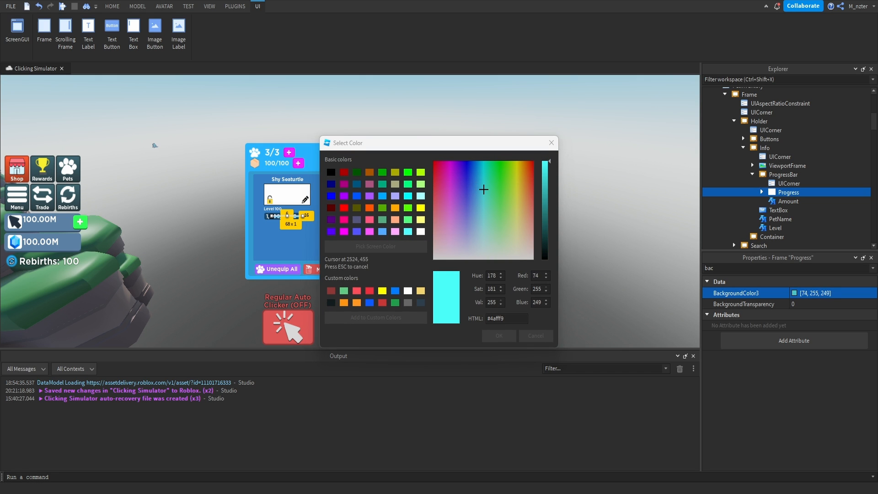
left_click(499, 336)
Set the Progress frame's size to {0.75, 0},{1, 0}.
double_click(781, 268)
type("size")
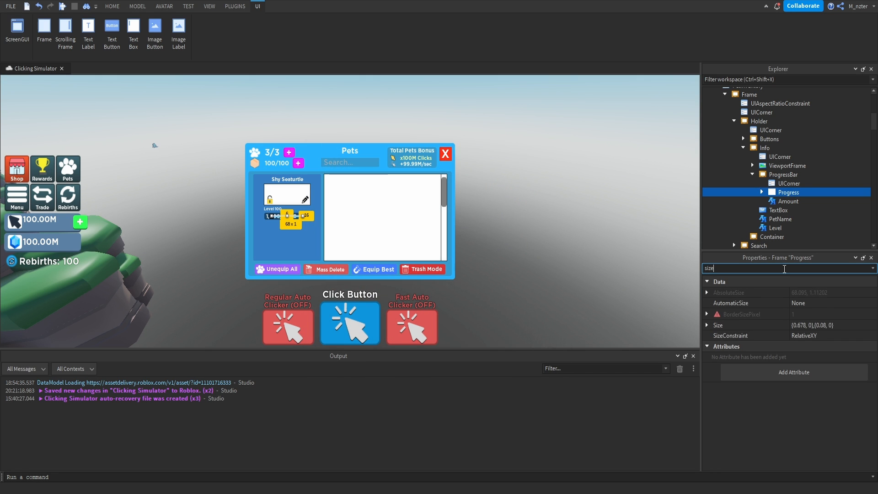
double_click(800, 325)
type("0.75")
left_click(822, 325)
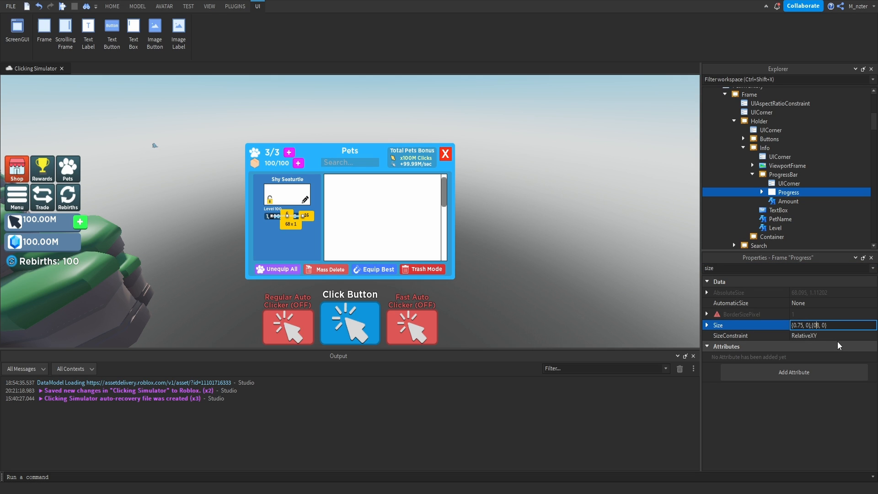
type("1")
key("Return")
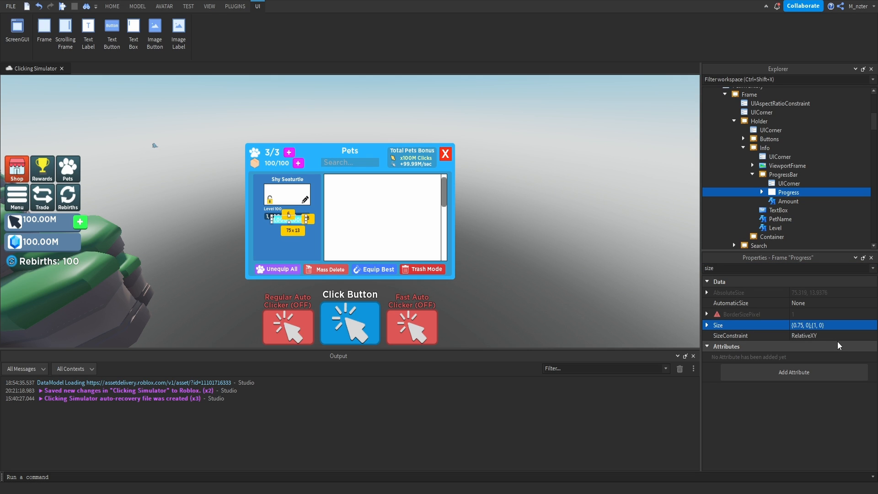
Set the Progress frame's position to zero so it starts at the ProgressBar's upper-left corner.
left_click(798, 269)
type("po")
left_click(806, 313)
type("0,0,")
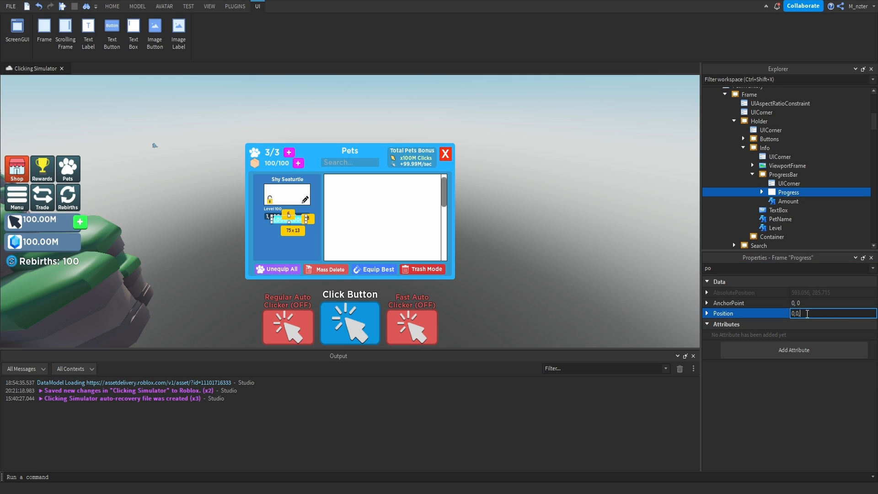
key("Return")
Delete the duplicate Amount label inside the Progress frame and collapse the frame in the hierarchy.
left_click(786, 201)
left_click(762, 192)
left_click(790, 207)
key("Delete")
left_click(775, 193)
left_click(762, 193)
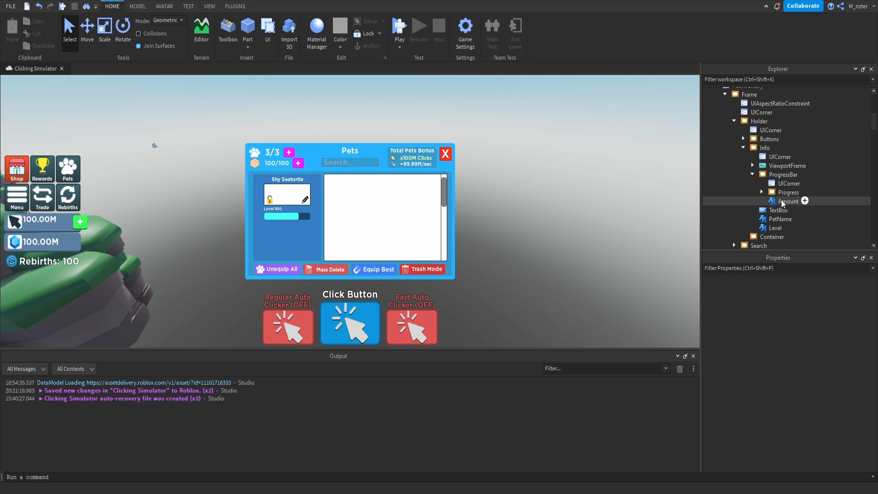
Check the ZIndex of the ProgressBar and its Progress frame.
left_click(781, 201)
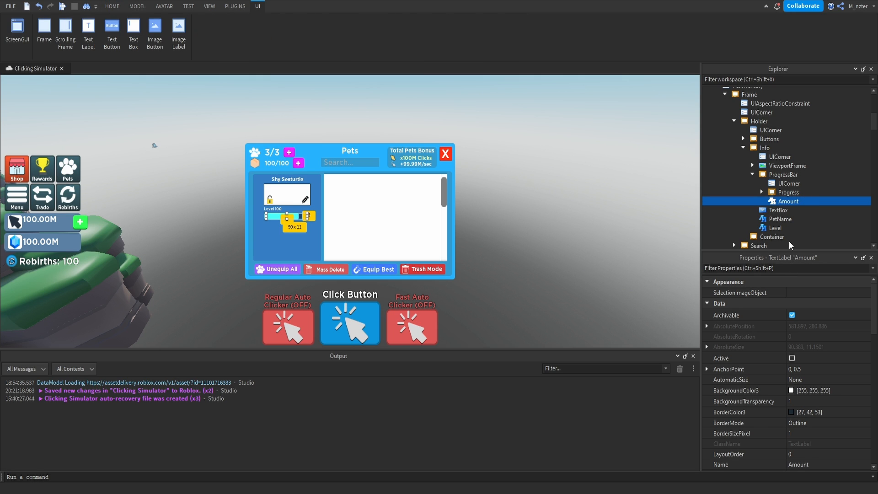
left_click(783, 174)
left_click(798, 269)
type("z")
key("BackSpace")
left_click(788, 192)
left_click(794, 269)
type("zi")
left_click(810, 293)
Set the Amount label's ZIndex to 3.
left_click(787, 201)
left_click(801, 269)
type("zi")
left_click(810, 293)
type("3")
key("Return")
left_click(668, 250)
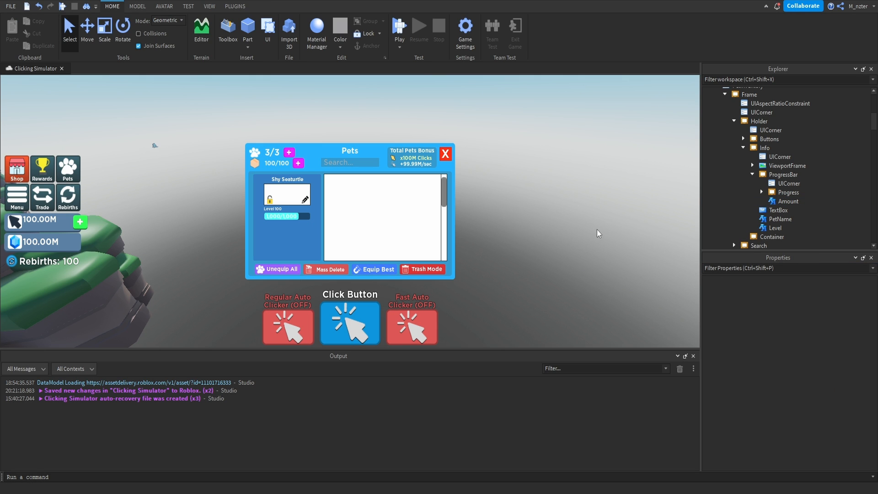
Reduce the ProgressBar's height to make a thinner bar beneath the Level label.
left_click(287, 217)
left_click_drag(288, 219, 289, 219)
left_click(343, 233)
Set the Amount label's TextStrokeTransparency to about 0.66.
left_click(777, 203)
left_click(790, 268)
type("sto")
key("BackSpace")
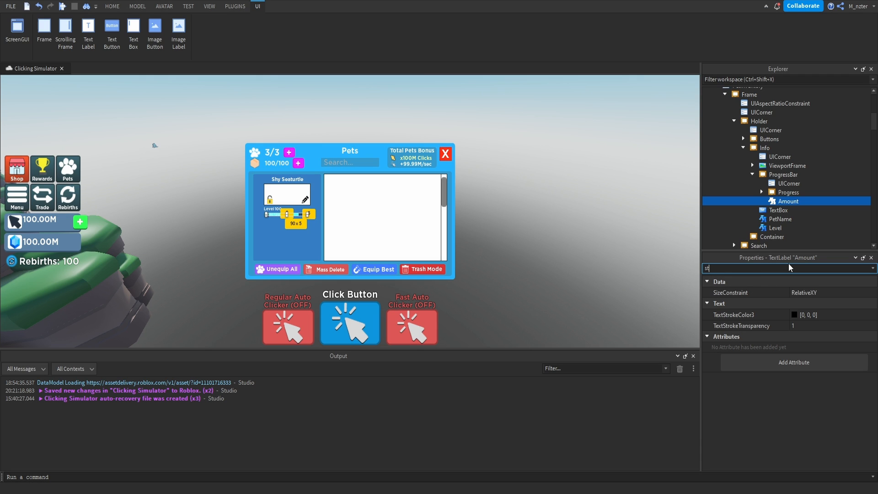
left_click(815, 326)
left_click_drag(875, 326, 857, 329)
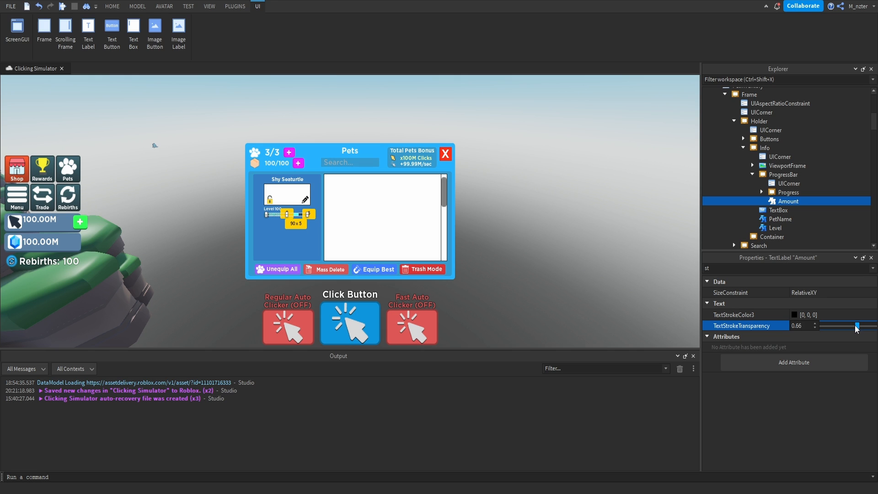
Insert a Frame into Info and name it Stats.
left_click(777, 148)
type("f")
left_click(752, 172)
double_click(773, 176)
type("Stats")
key("Return")
Set the Stats frame's size to {0.9, 0},{0.2, 0}.
left_click(787, 268)
type("size")
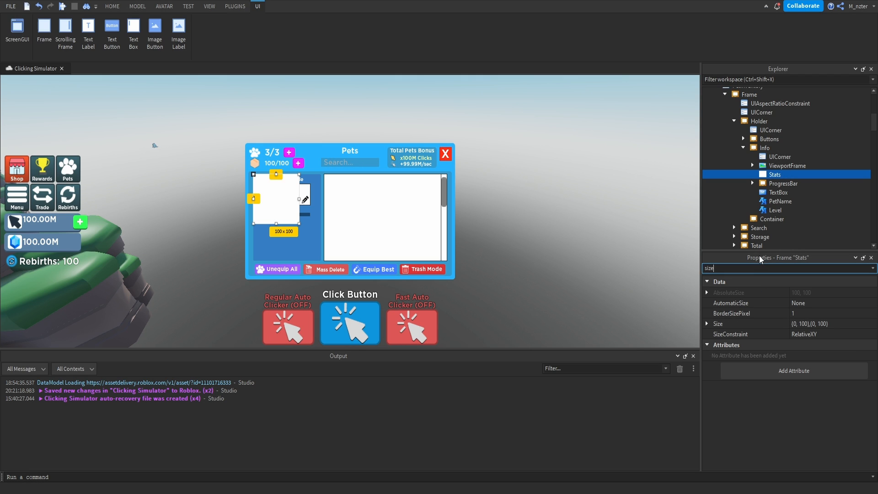
left_click(802, 324)
type(".9, 0},")
type(".2,0")
key("Return")
Position the Stats frame beneath the progress bar and try a duplicate stacked below it.
left_click_drag(283, 188, 301, 254)
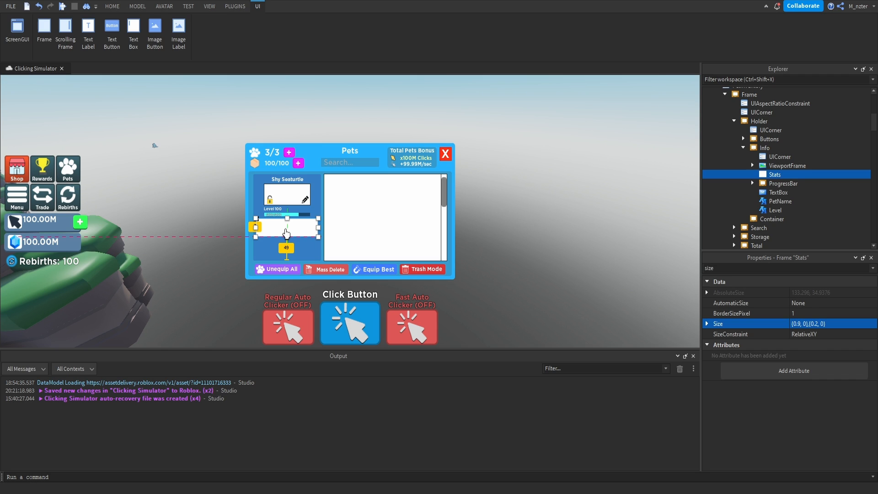
key("ctrl+d")
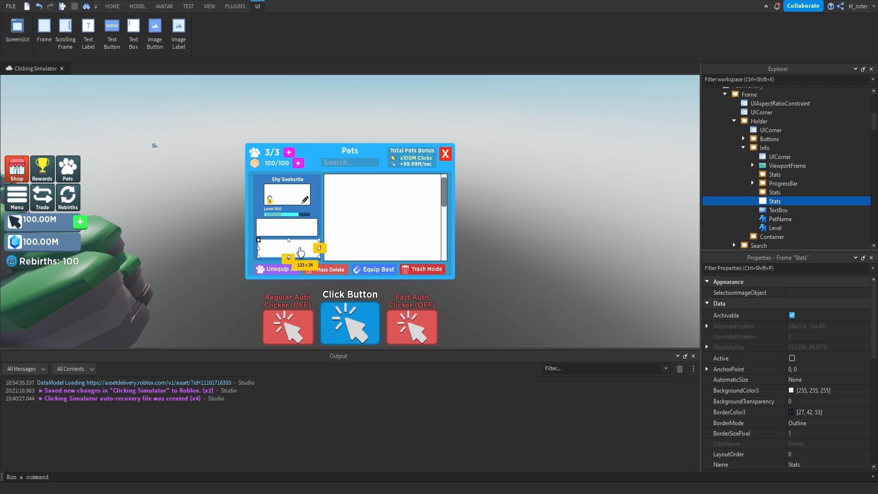
left_click_drag(300, 252, 299, 252)
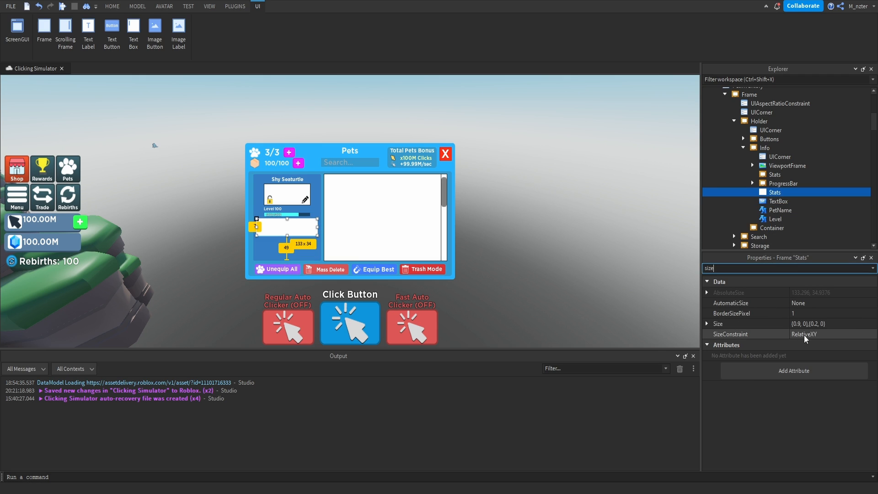
Set the Stats frame's Y size scale to 0.225.
left_click(817, 324)
left_click(818, 324)
type("2")
key("Return")
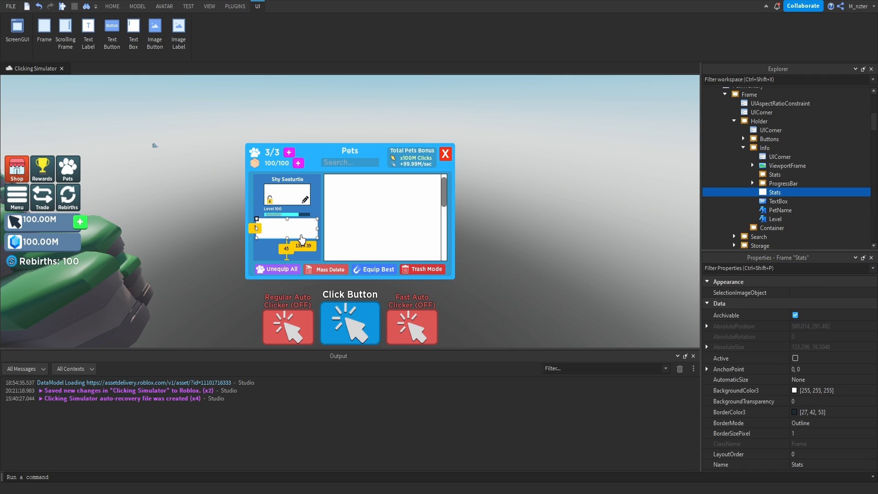
Try another duplicate of the Stats frame stacked below it, and undo it.
key("ctrl+d")
mouse_move(300, 238)
left_mouse_down()
mouse_move(299, 256)
mouse_move(300, 248)
left_mouse_up()
key("ctrl+z")
Add a UIGridLayout and a child Frame inside the Stats frame.
left_click(773, 268)
type("siz")
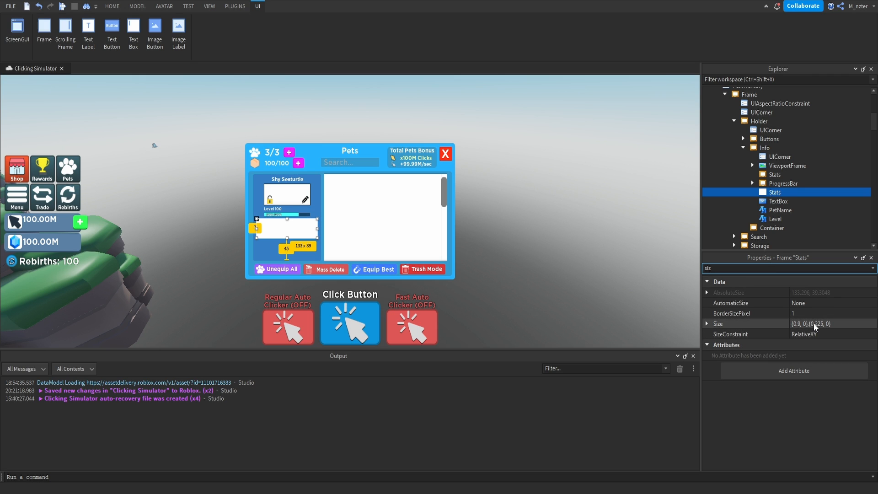
left_click(788, 191)
type("S")
key("Down")
key("Return")
key("ctrl+i")
type("F")
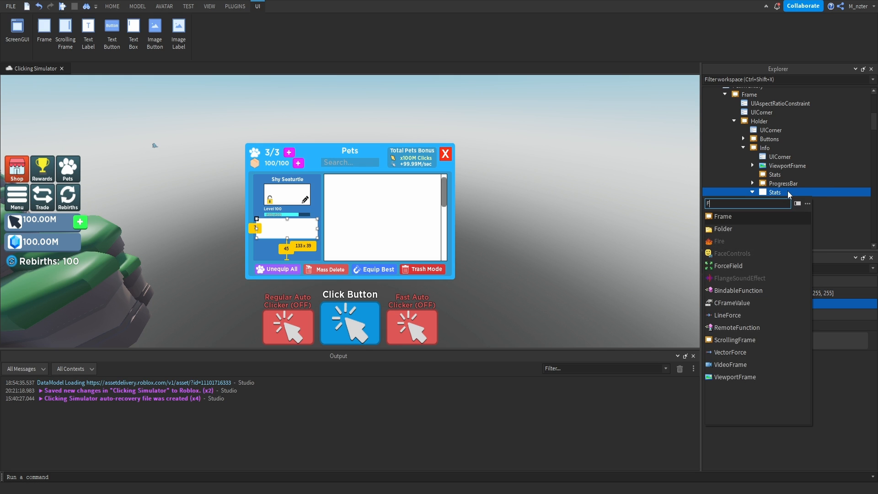
key("Return")
Set the UIGridLayout's CellSize to {1, 0},{0.3, 0} and its CellPadding to zero.
left_click(787, 202)
left_click(819, 303)
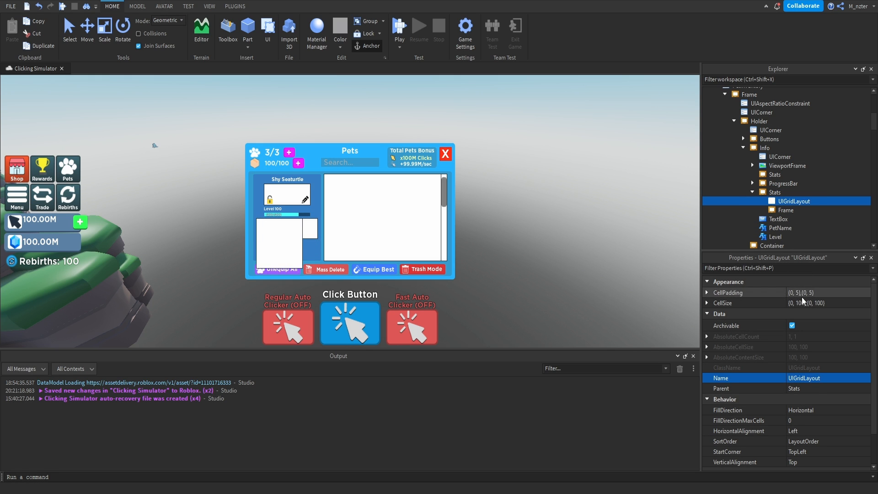
type("1,0,.3,0")
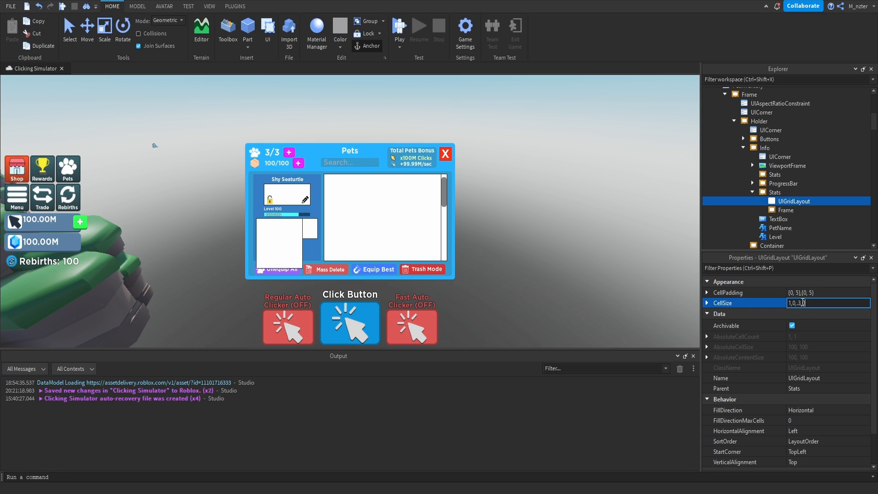
key("Return")
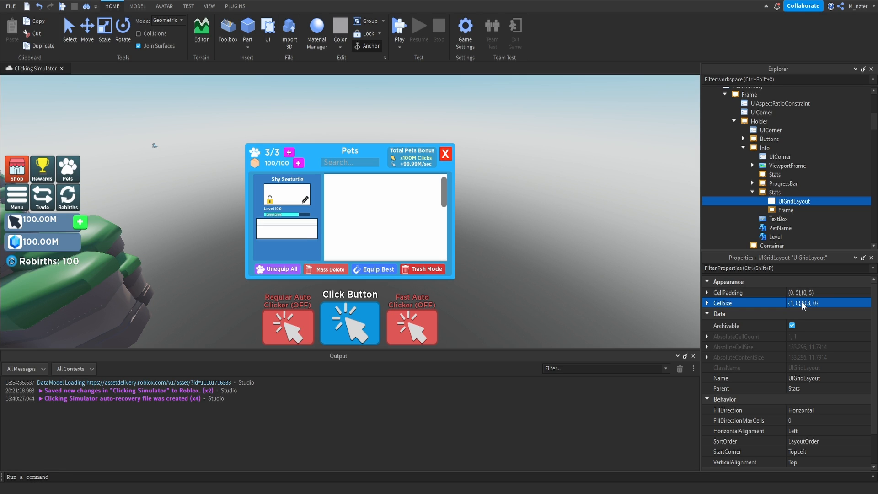
left_click(828, 293)
type("-")
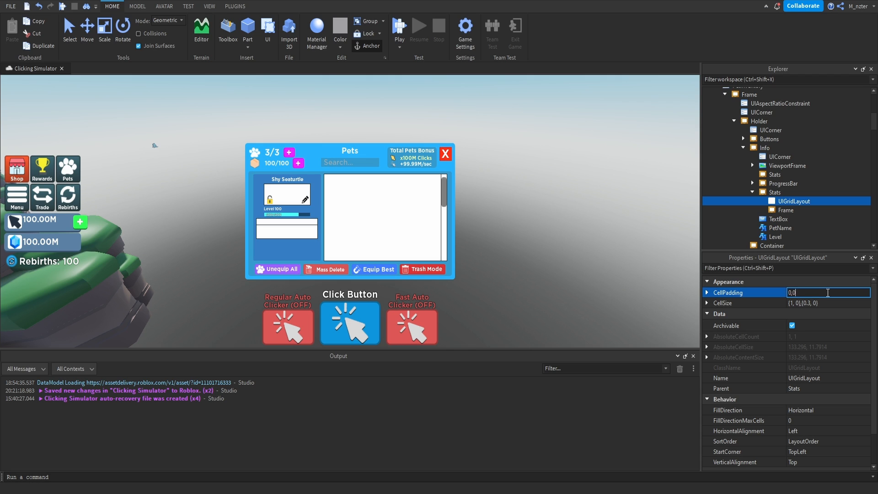
key("Return")
Rename the Stats frame's child Frame as Auto and set its BackgroundTransparency to 1.
left_click(793, 210)
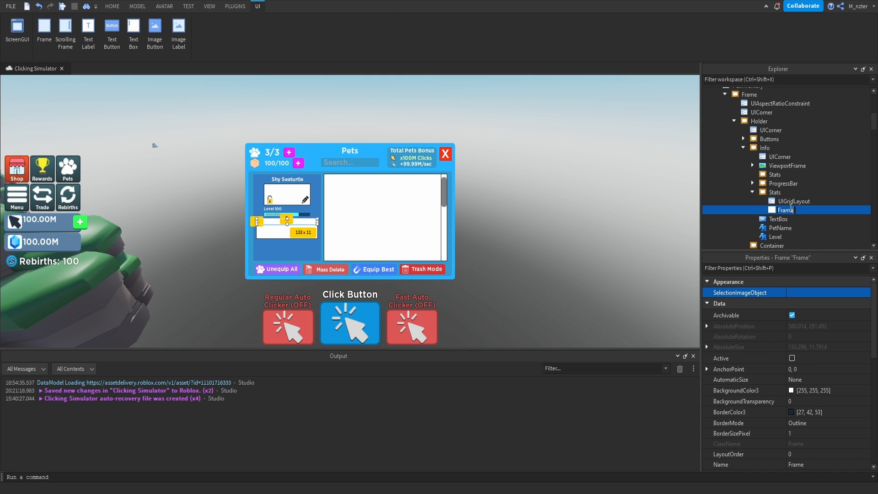
type("Auto")
key("Return")
left_click(787, 268)
type("bac")
left_click(816, 304)
type("1")
key("Return")
Copy the Icon and Amount from the Total panel's Auto frame into the Auto frame under Stats.
scroll(734, 219, "down", 4)
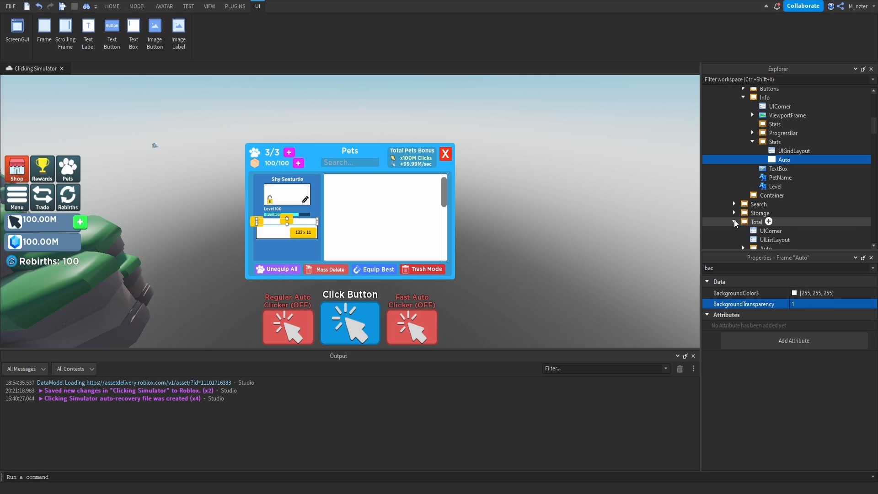
left_click(748, 224)
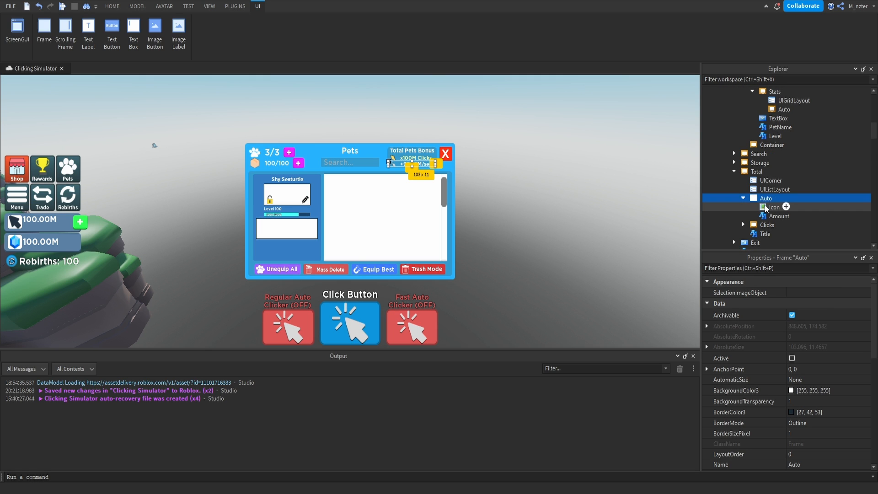
left_click(773, 206)
left_click(778, 216, "shift")
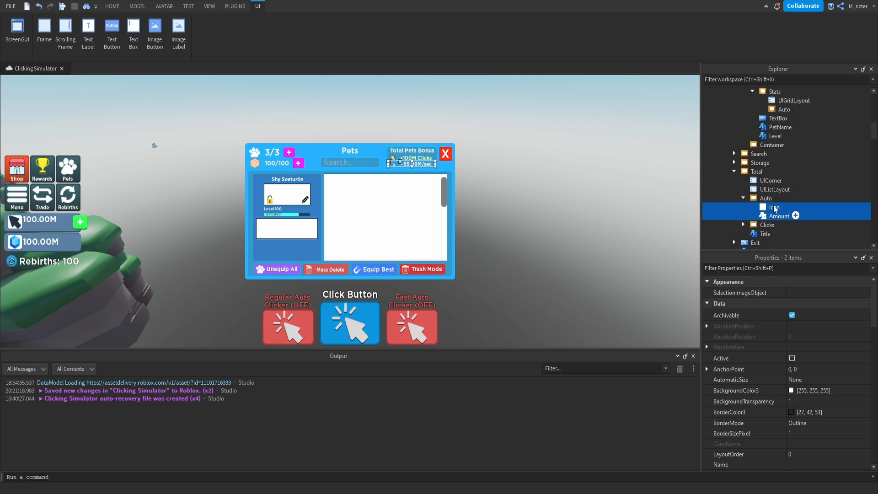
scroll(779, 197, "up", 1)
left_click_drag(779, 197, 780, 143)
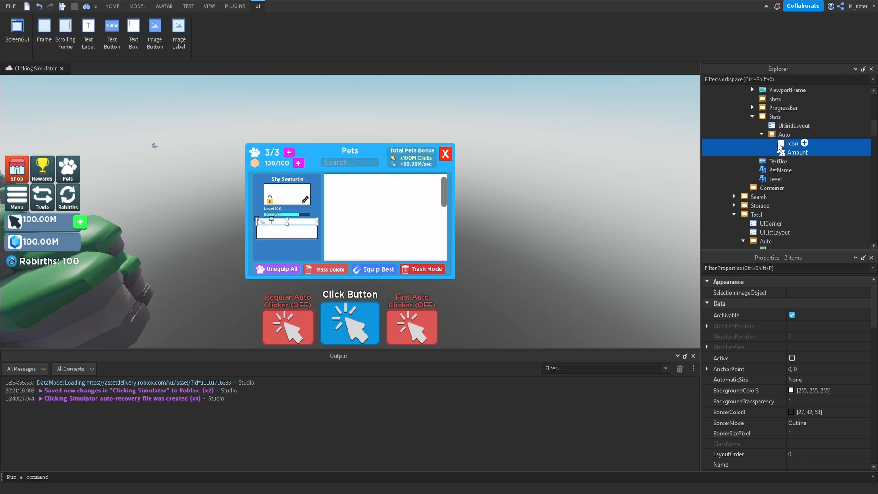
left_click(781, 135)
Set the Stats frame's BackgroundColor3 to grey [93, 93, 93].
left_click(772, 117)
left_click(797, 268)
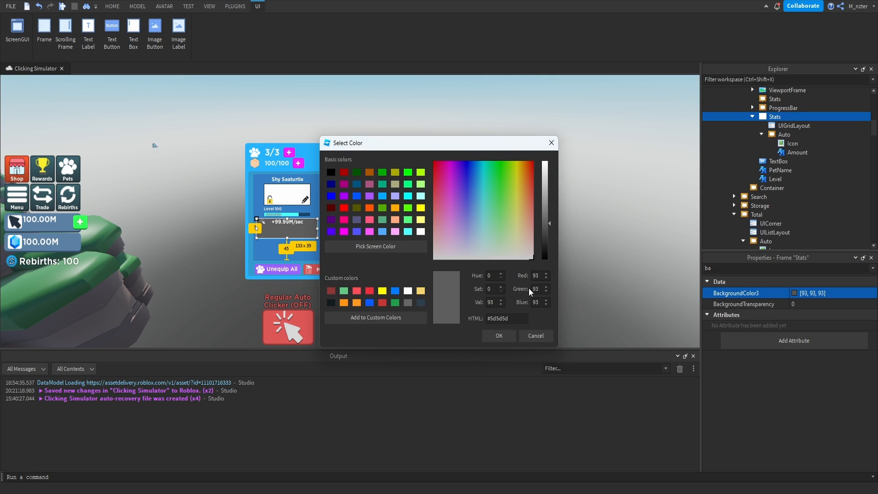
left_click(500, 336)
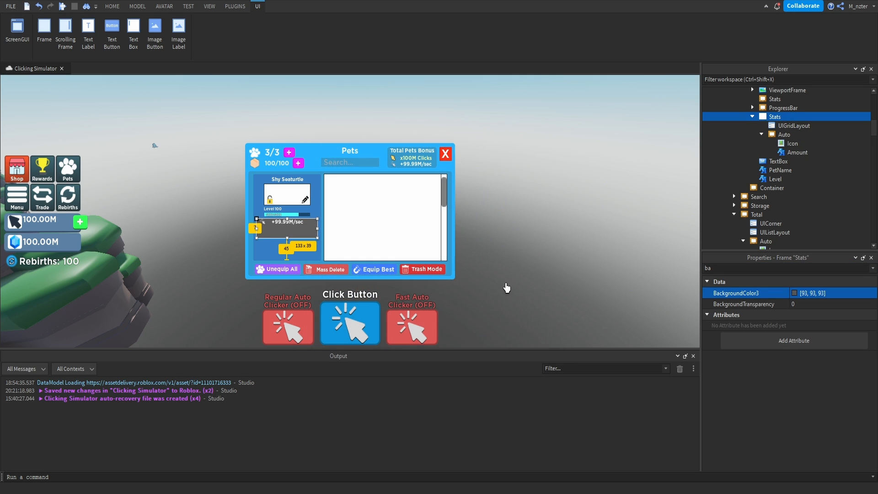
left_click(506, 283)
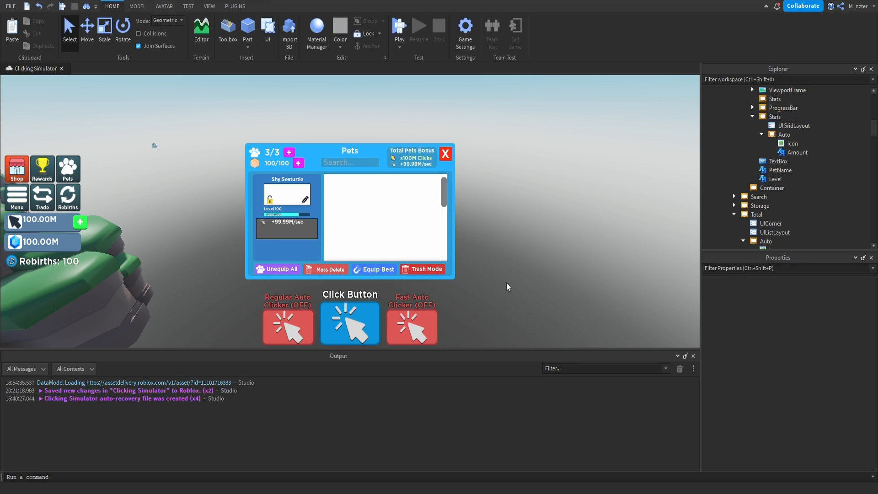
Duplicate the Auto frame within Stats and rename the copy as Clicks.
left_click(761, 134)
left_click(785, 134)
key("ctrl+d")
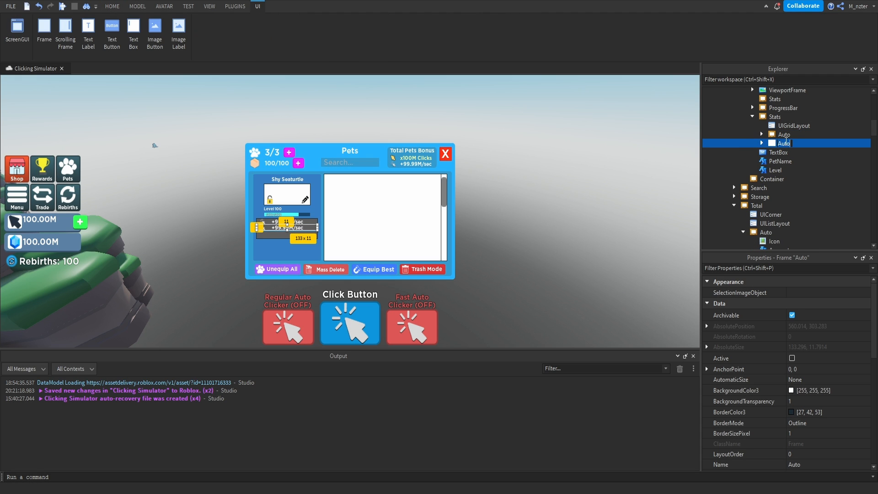
type("Clicks")
key("Return")
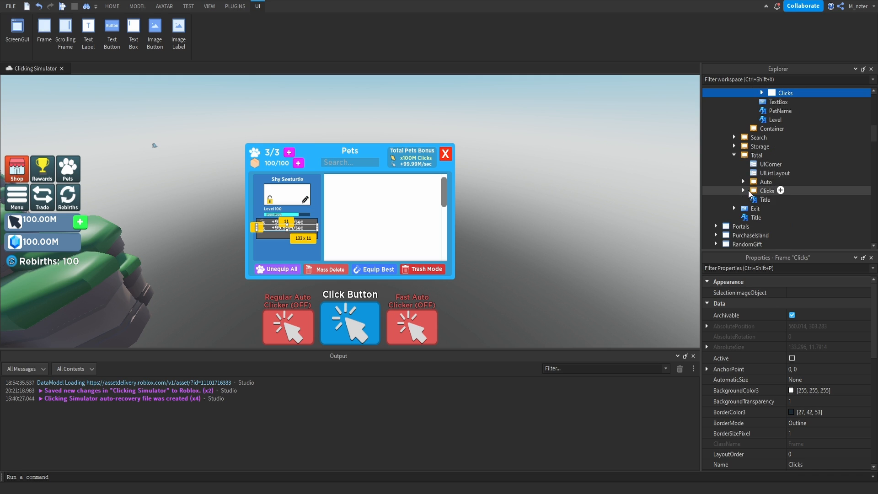
Replace the contents of the Clicks frame under Stats with the Icon and Amount from the Total panel's Clicks frame.
left_click(767, 190)
left_click(743, 191)
left_click(770, 209)
left_click(769, 200, "ctrl")
scroll(749, 190, "up", 2)
left_click(763, 143)
left_click(787, 161)
left_click(784, 152, "ctrl")
key("Delete")
left_click(782, 145)
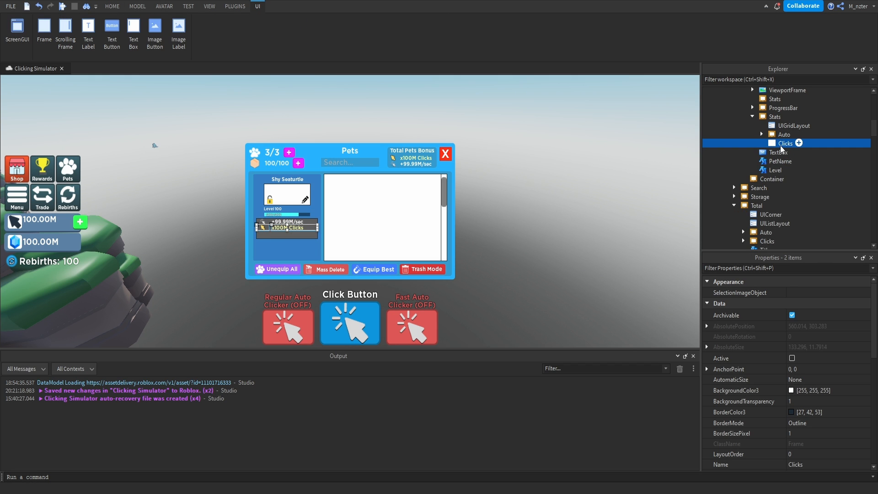
key("ctrl+shift+v")
Shorten the Text of the Amount label in the Stats Clicks frame to x100M.
left_click(798, 161)
left_click(806, 268)
type("text")
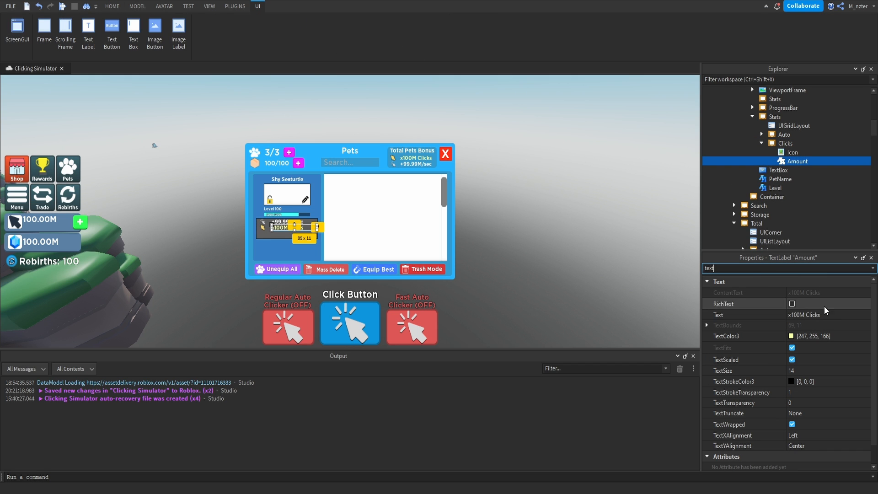
double_click(813, 315)
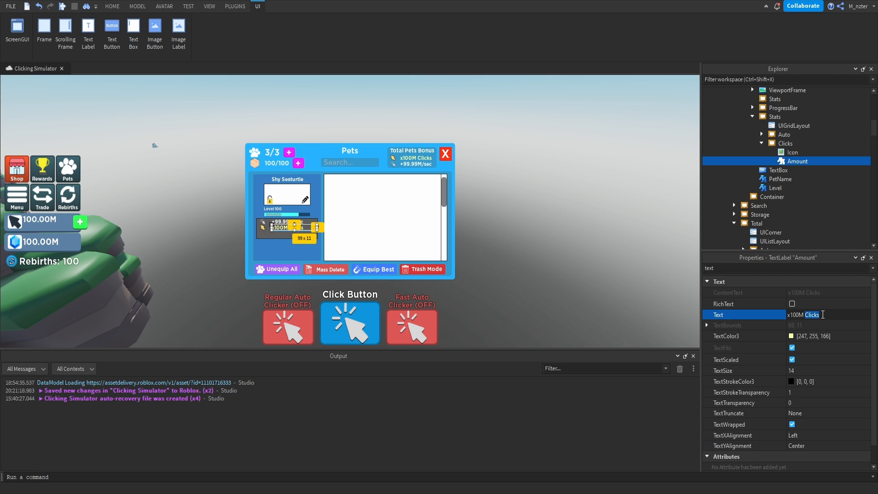
key("BackSpace")
key("Return")
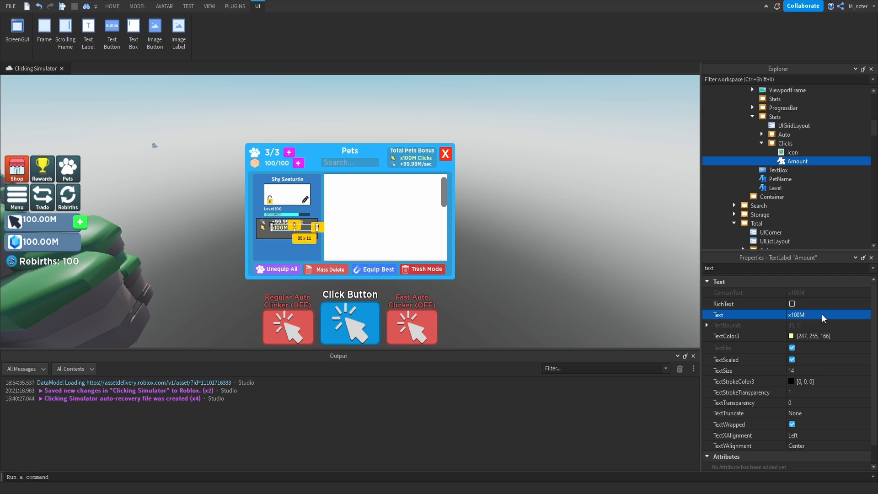
left_click(663, 265)
Duplicate the Clicks frame within Stats and rename the copy as Exists.
left_click(762, 144)
left_click(780, 145)
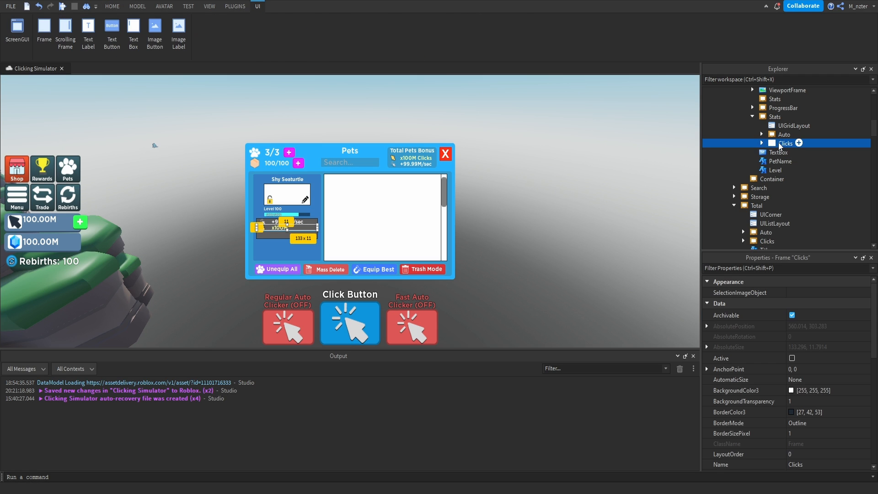
key("ctrl+d")
left_click(785, 153)
type("Exists")
key("Return")
Change the image of the Exists frame's Icon to Star_Icon.
left_click(761, 152)
left_click(793, 161)
left_click(798, 269)
type("im")
left_click(812, 315)
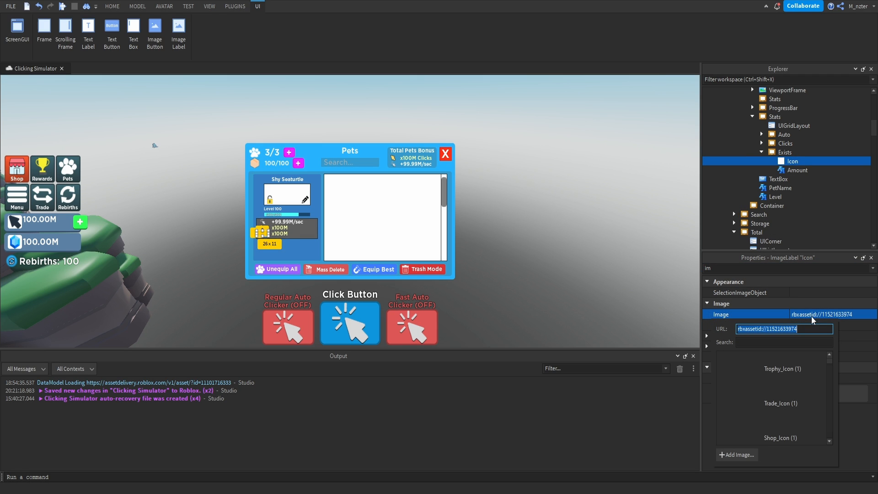
scroll(778, 389, "down", 5)
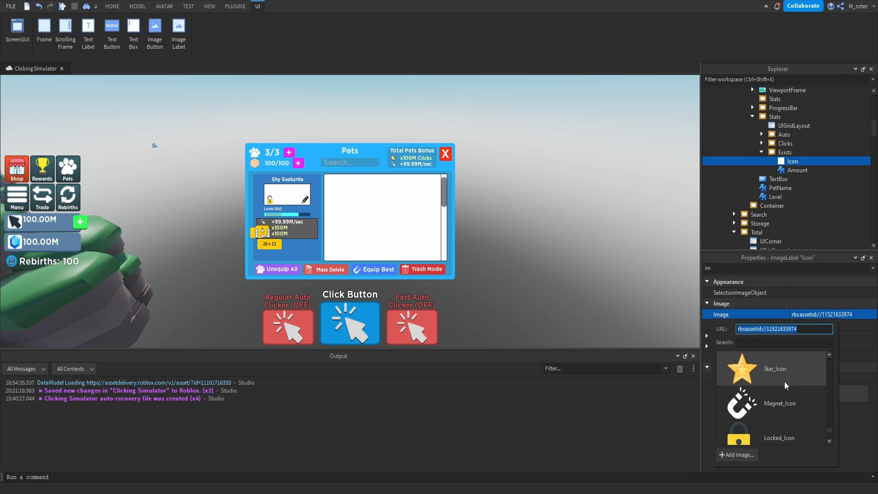
left_click(785, 382)
Set the Text of the Exists frame's Amount label to "999,999 Exist".
left_click(797, 171)
left_click(787, 269)
key("BackSpace")
key("BackSpace")
type("text")
left_click(819, 293)
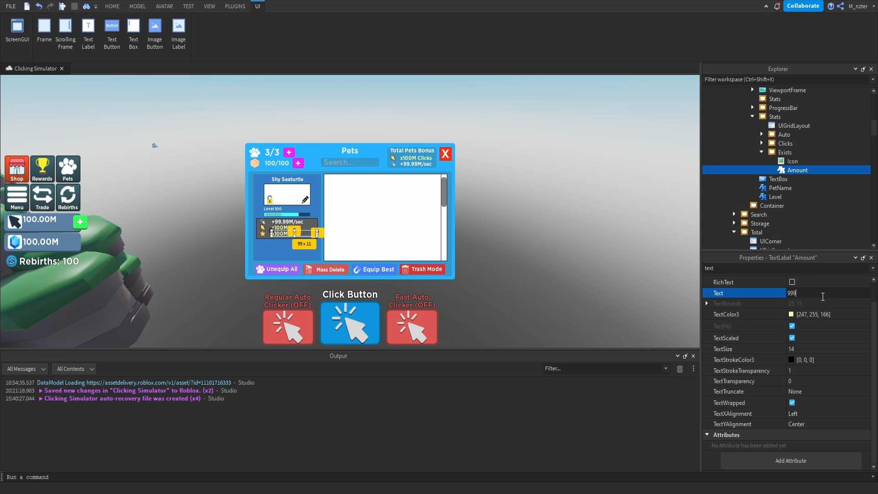
type("999,999 Exist")
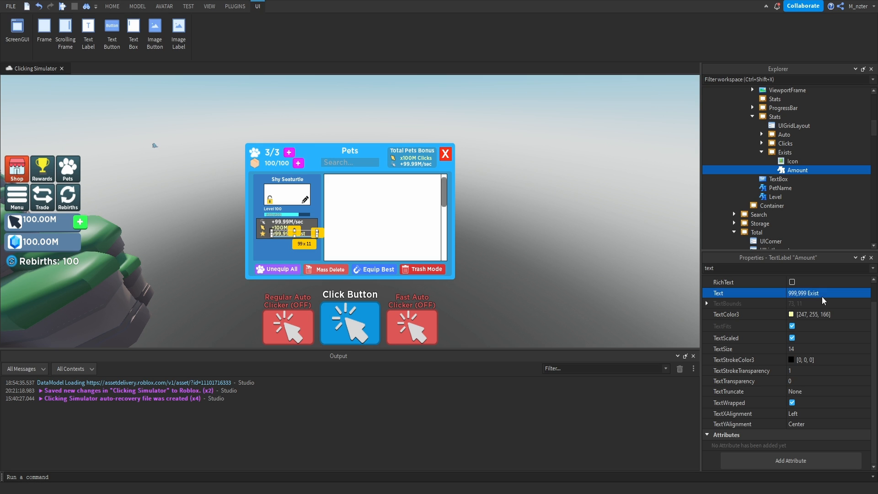
key("Return")
Match the Exists Amount label's TextColor3 to the star icon by sampling its colour, [237, 191, 107].
left_click(792, 337)
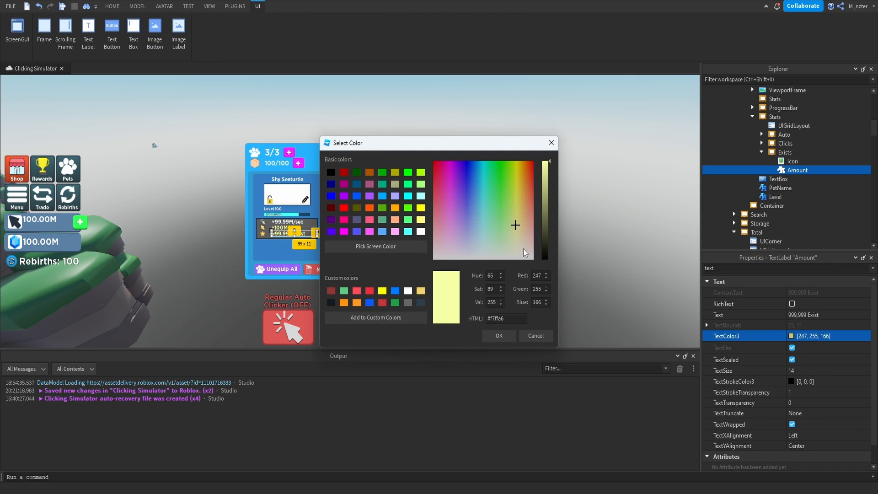
left_click(396, 208)
left_click(375, 246)
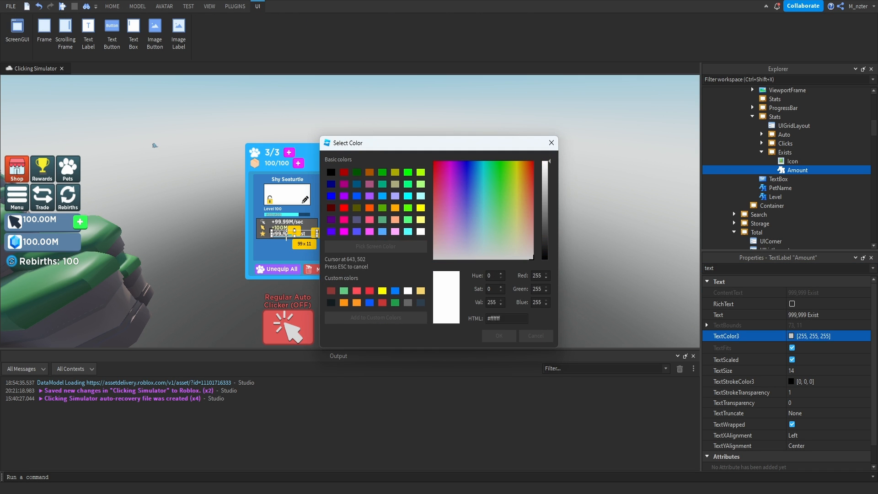
left_click(262, 232)
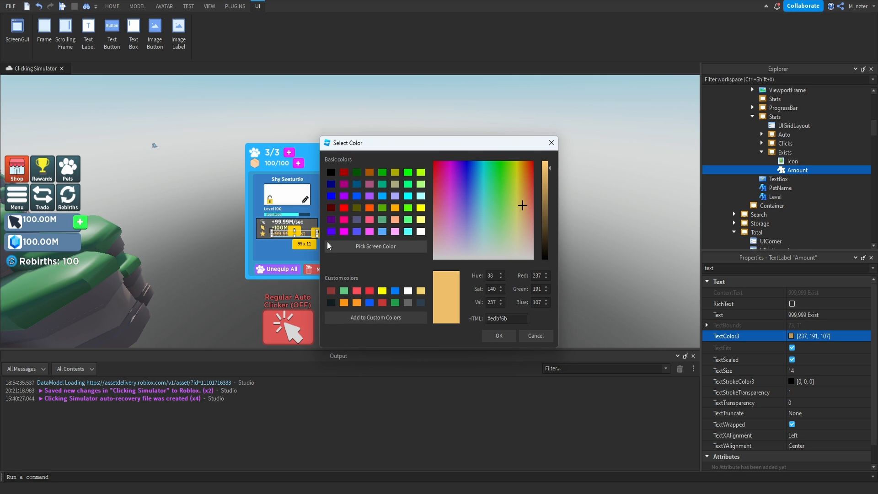
key("Return")
left_click(446, 242)
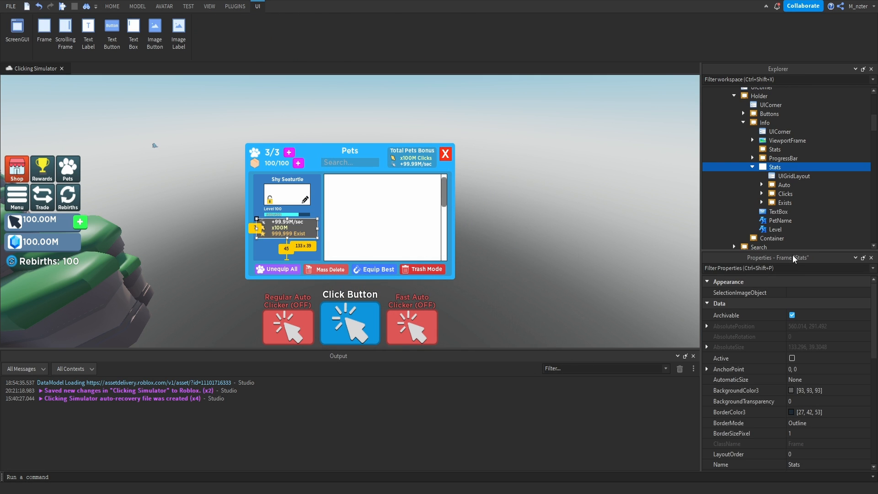
Set the filled Stats frame's BackgroundTransparency to 1 and delete the leftover empty Stats frame behind it.
left_click(797, 269)
type("ba")
left_click(814, 304)
type("1")
key("Return")
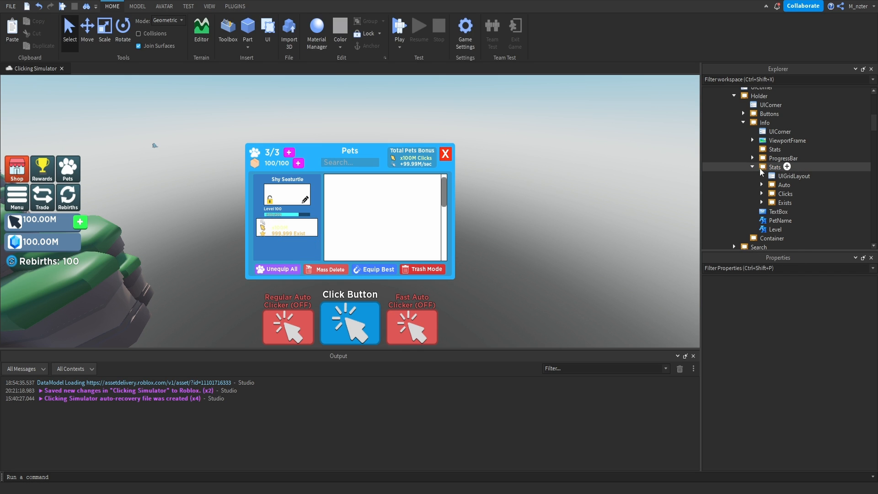
left_click(773, 149)
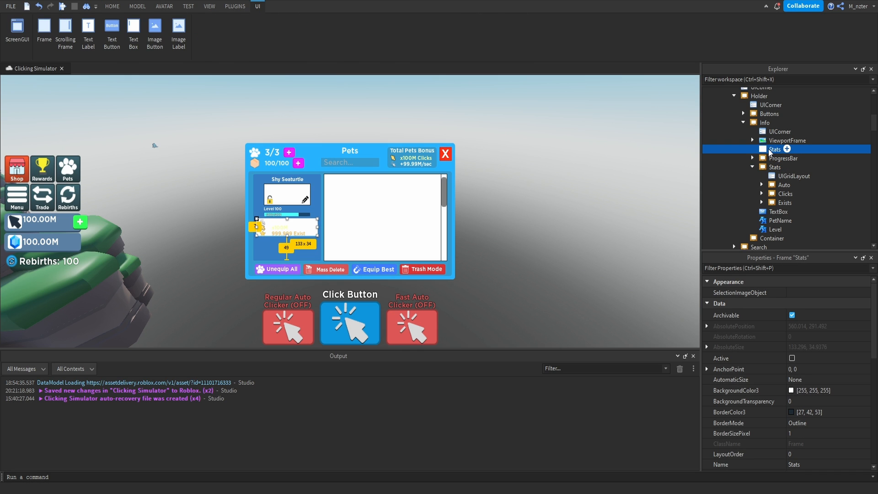
key("Delete")
Duplicate the Stats frame, placing the copy directly below the original with its BackgroundTransparency set to 0.
left_click(770, 158)
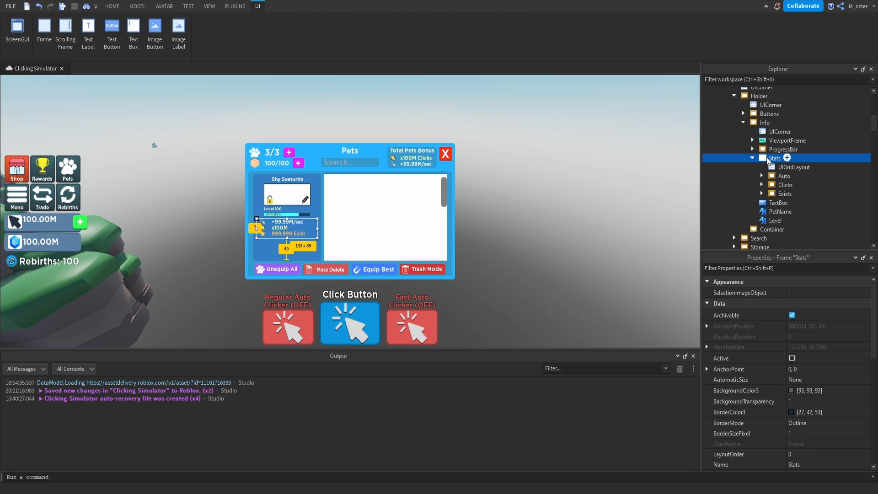
left_click(752, 157)
key("ctrl+d")
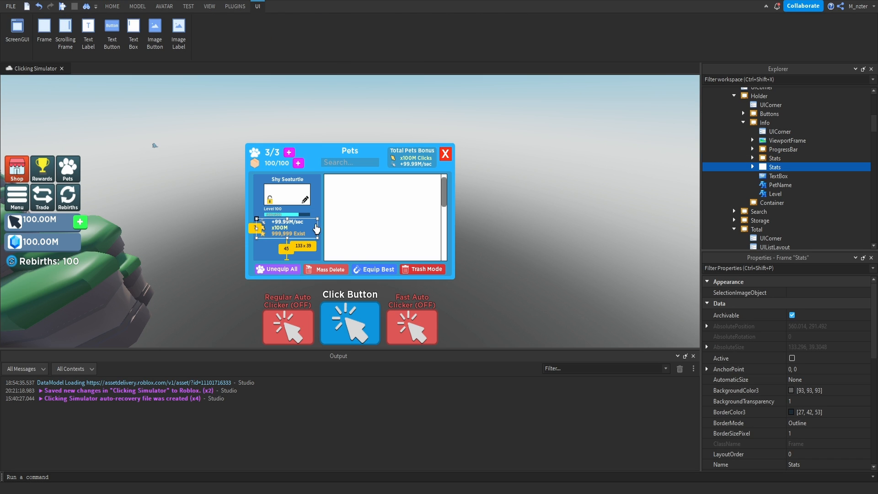
key("ctrl+shift+p")
type("ba")
left_click(802, 304)
type("0")
key("Return")
left_click_drag(314, 228, 316, 246)
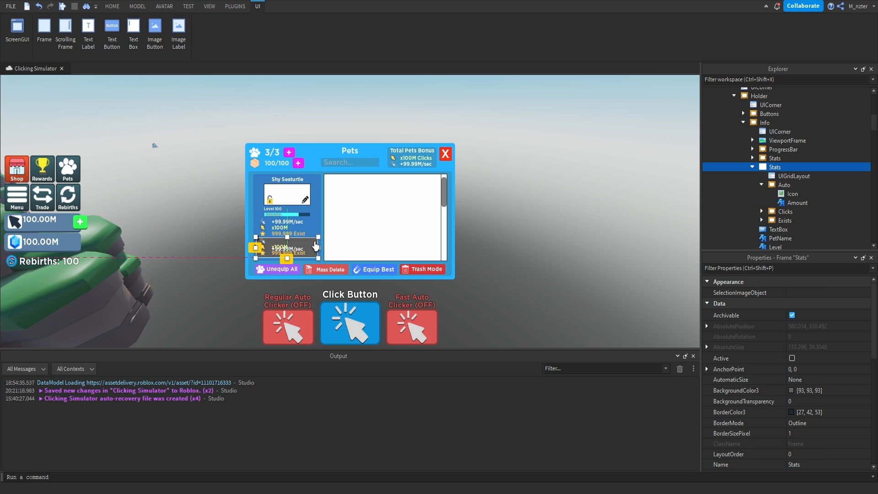
Rename the duplicated Stats frame as Buttons and delete its Auto, Clicks and Exists rows.
double_click(773, 167)
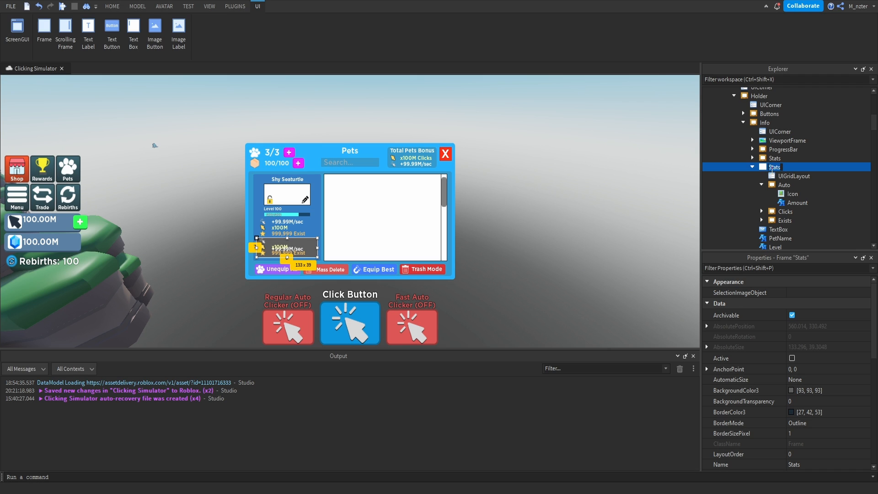
type("Buttons")
key("Return")
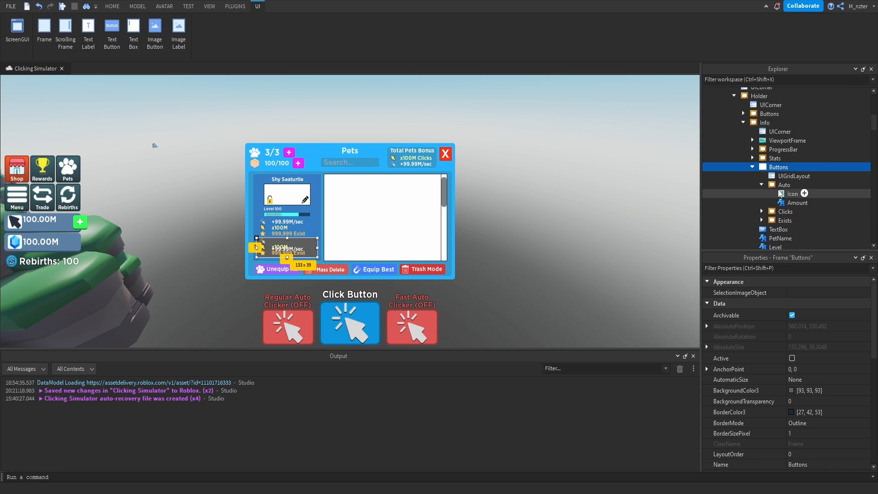
left_click(784, 185)
left_click(781, 220, "shift")
key("Delete")
Insert a TextButton into the Info panel's Buttons frame and name it Equip.
left_click(788, 177)
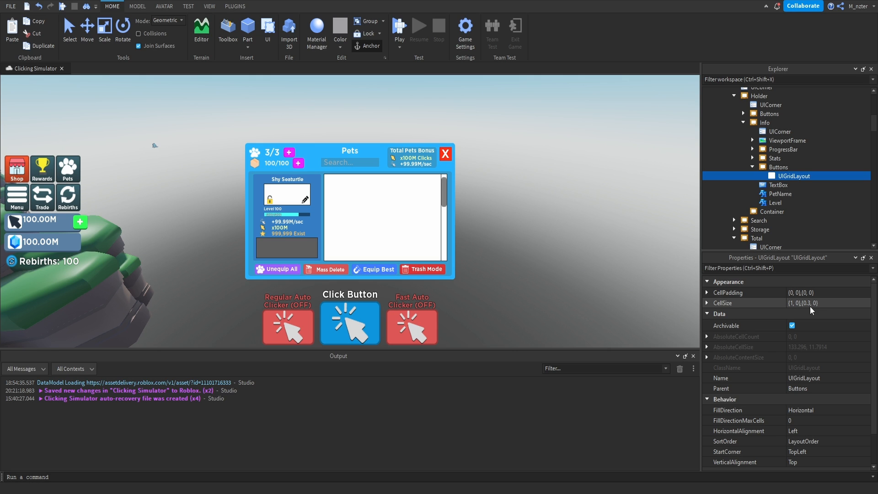
left_click(794, 167)
type("text")
left_click(763, 204)
double_click(790, 186)
type("Equip")
key("Return")
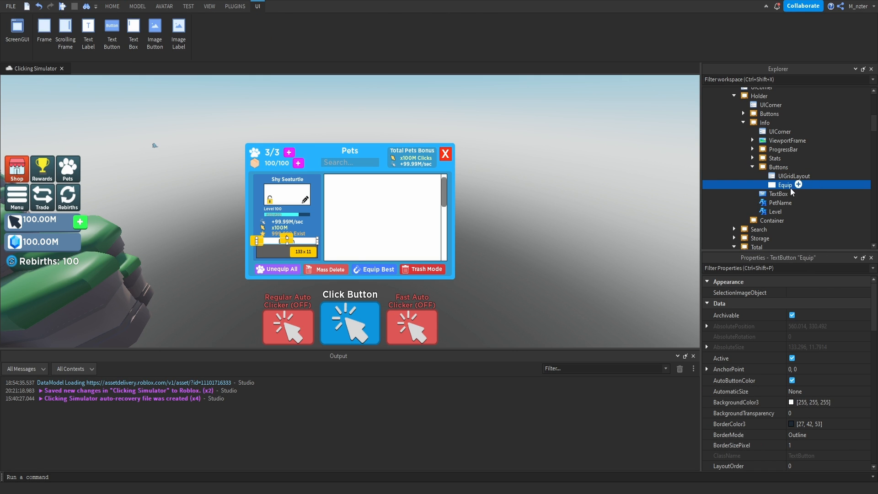
Match the Equip button's BackgroundColor3 to the Unequip All button by sampling its purple, [156, 98, 255].
left_click(764, 269)
type("bac")
left_click(795, 293)
left_click(376, 246)
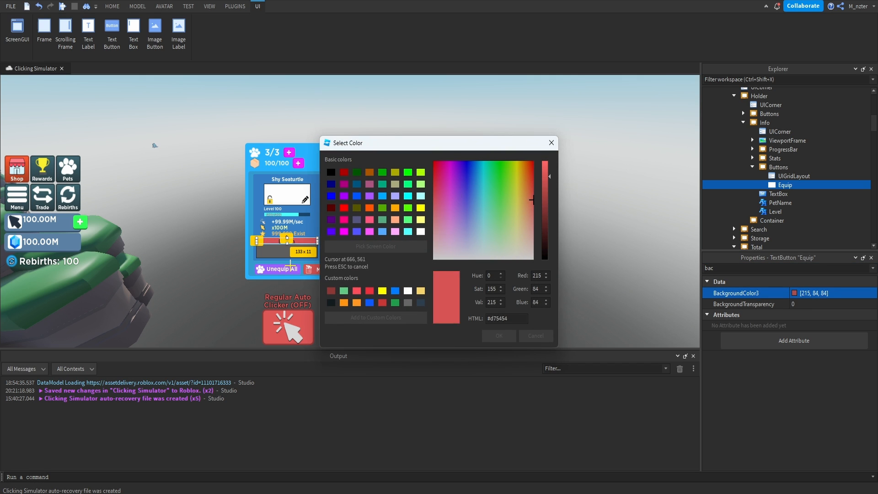
left_click(290, 265)
key("Return")
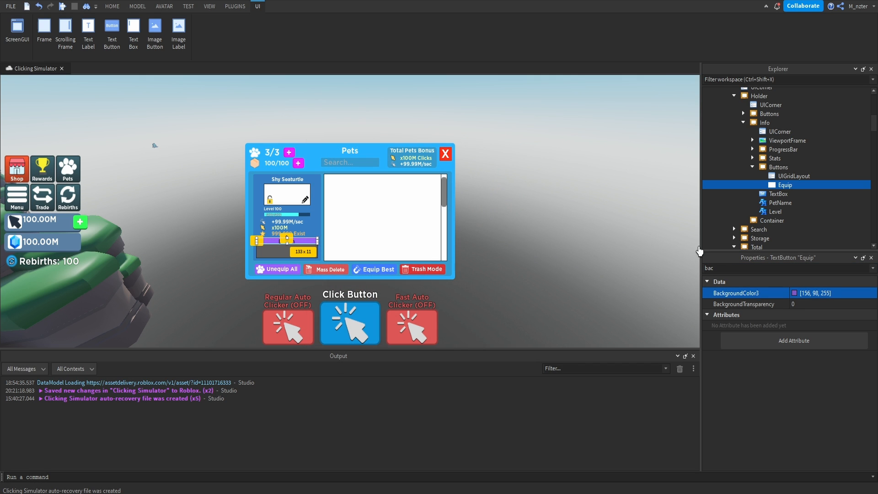
Set the Equip button's Text to "Equip" with TextScaled enabled and a white TextColor3, [255, 255, 255].
double_click(732, 268)
type("text")
left_click(811, 315)
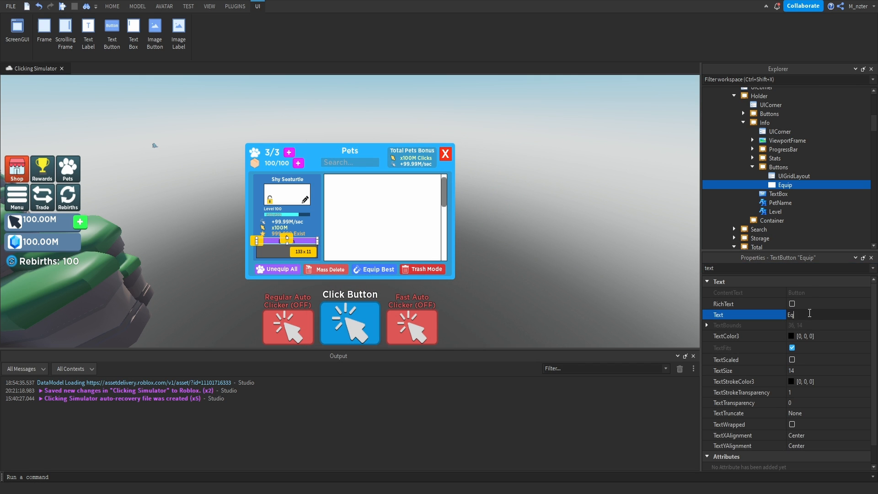
key("Return")
left_click(792, 360)
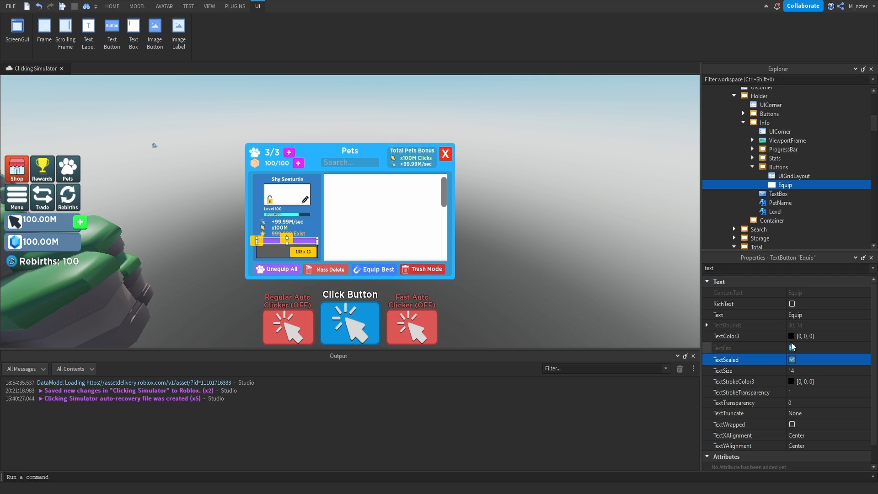
left_click(791, 336)
left_click_drag(546, 172, 547, 157)
key("Return")
Set the Equip button's FontFace to Gotham SSm.
double_click(755, 269)
type("f")
left_click(808, 316)
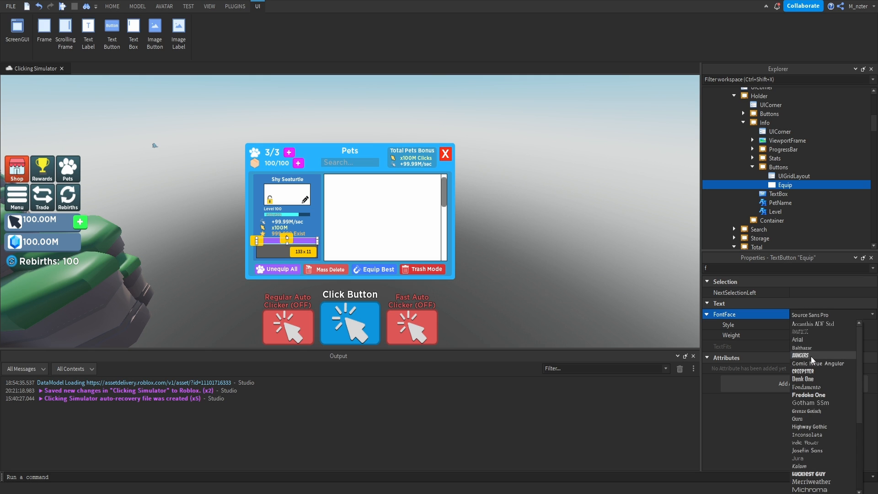
left_click(818, 405)
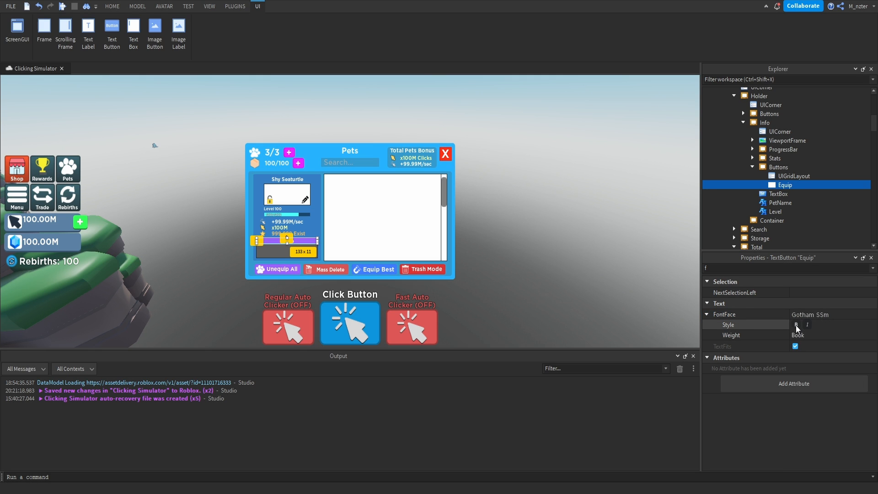
Add a UICorner to the Equip button with a CornerRadius of 0.35, 0.
left_click(802, 185)
type("uico")
key("Return")
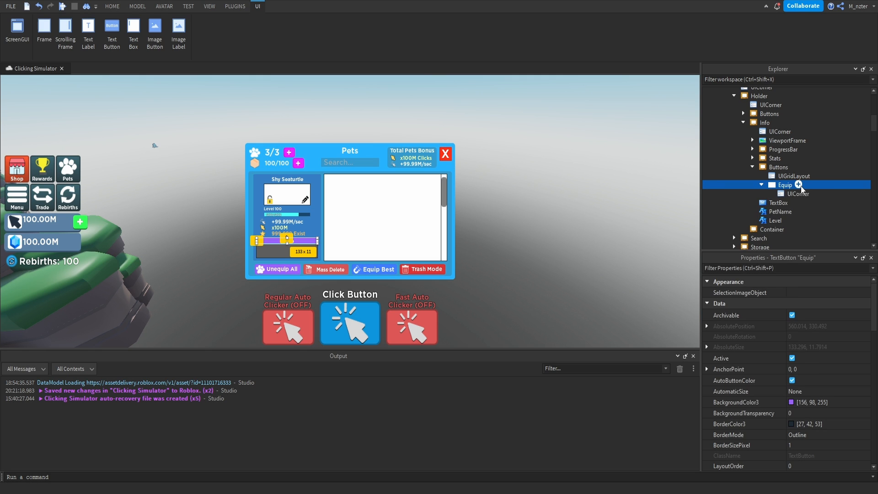
left_click(797, 195)
left_click(801, 293)
type("0.35, 0")
key("Return")
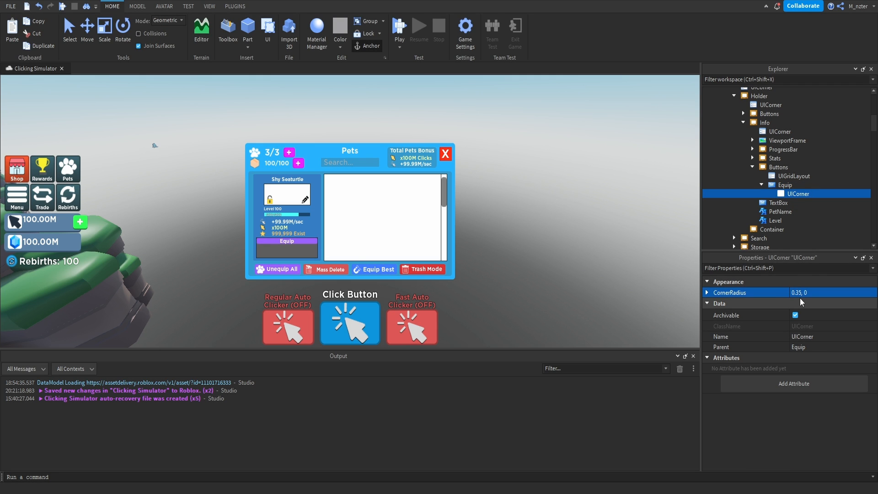
left_click(607, 295)
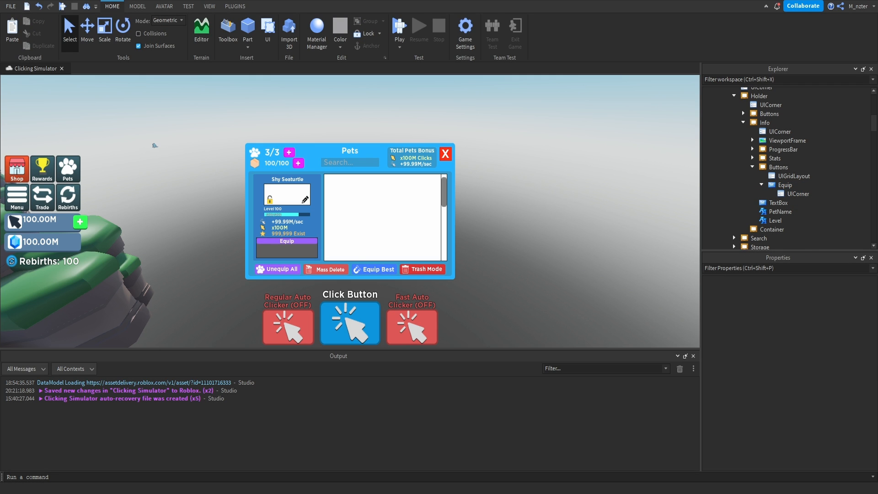
Duplicate the Equip button and rename the copy Shiny.
double_click(783, 186)
key("ctrl+d")
left_click(783, 194)
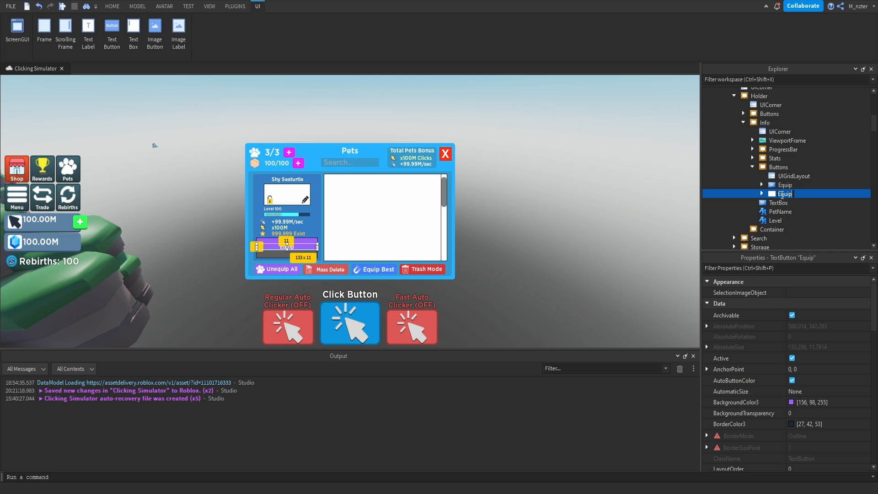
type("Shiny")
Set the Shiny button's Text to "Shiny (2/5)".
left_click(809, 268)
type("text")
left_click(836, 316)
type("S")
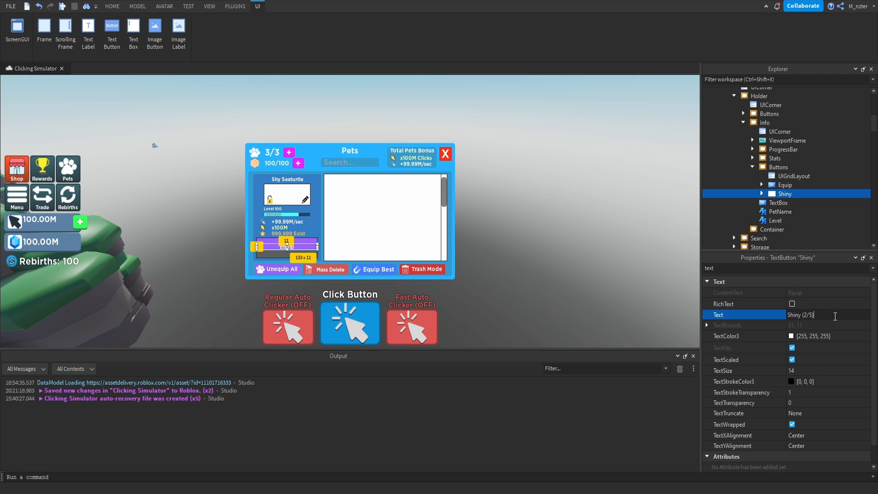
key("Return")
Set the Shiny button's BackgroundColor3 to grey, [124, 124, 124].
left_click(803, 269)
type("bac")
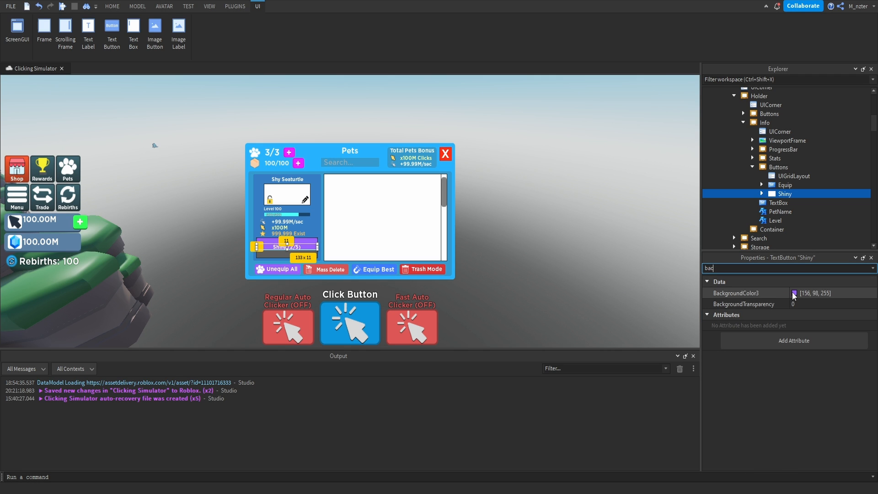
left_click(794, 293)
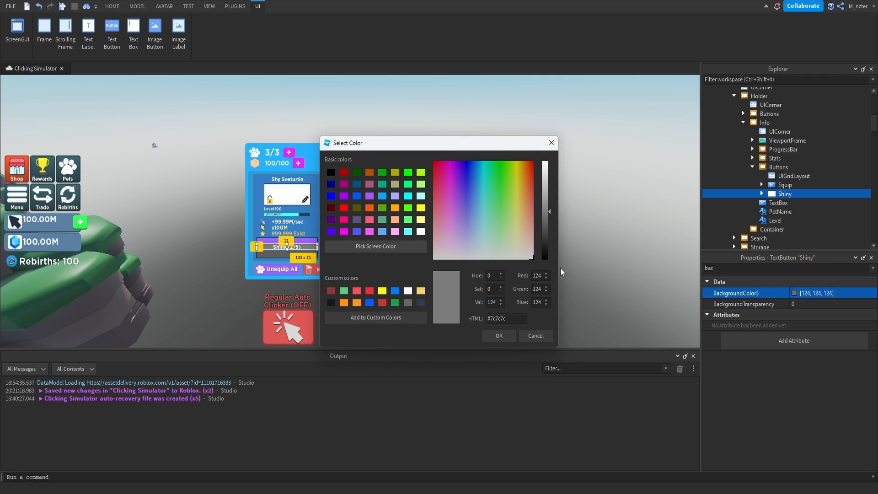
key("Return")
Duplicate the Shiny button as Delete and sample the red of the Regular Auto Clicker button for its BackgroundColor3.
key("ctrl+d")
double_click(788, 203)
type("Delete")
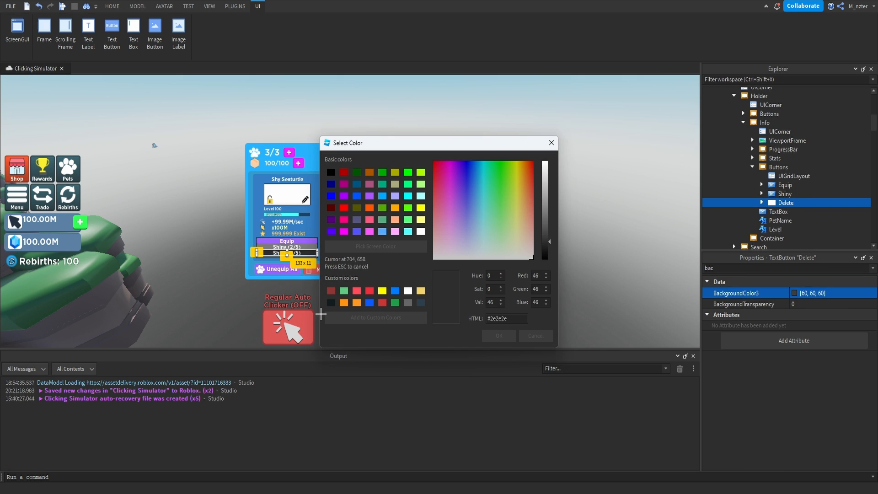
left_click(310, 322)
left_click(499, 336)
Set the Delete button's Text to "Delete".
left_click(789, 268)
type("text")
left_click(814, 315)
type("Delete")
key("Return")
Set the BackgroundTransparency of the Info panel's Buttons frame to 1.
left_click(779, 167)
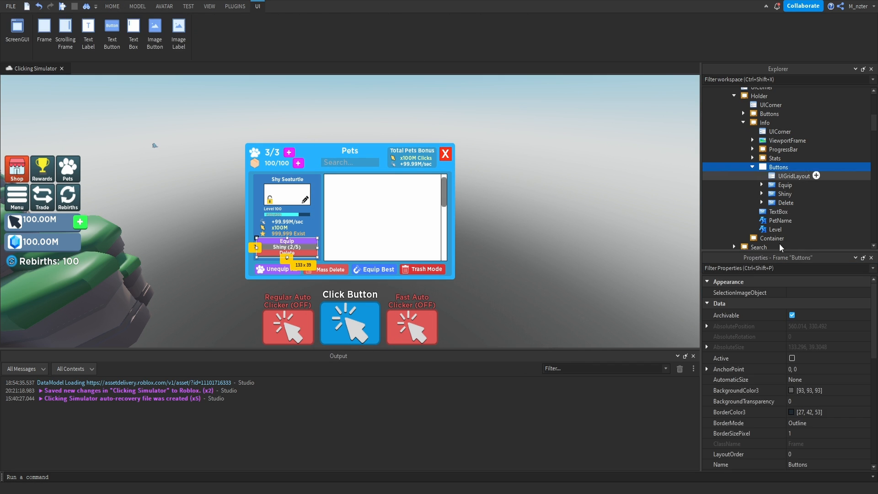
left_click(789, 268)
type("ba")
left_click(800, 304)
type("1")
key("Escape")
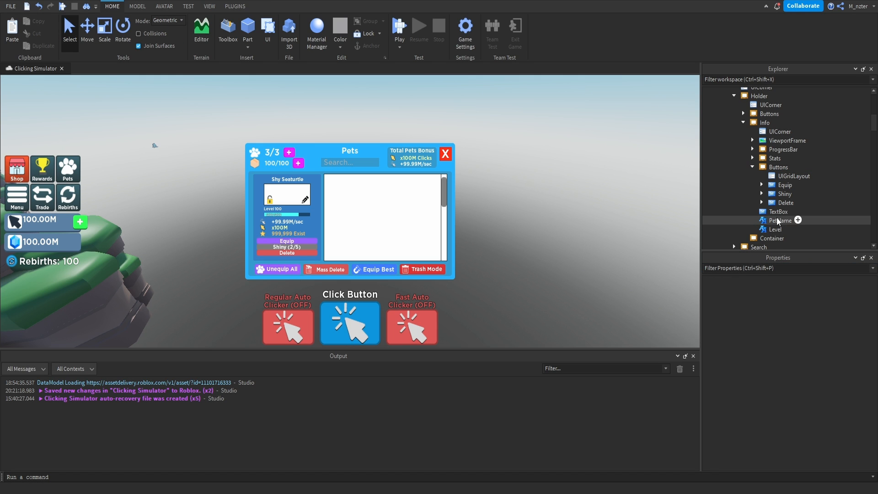
Set the CellPadding of the Buttons frame's UIGridLayout to {0, 0},{0.05, 0}.
left_click(794, 176)
left_click(808, 293)
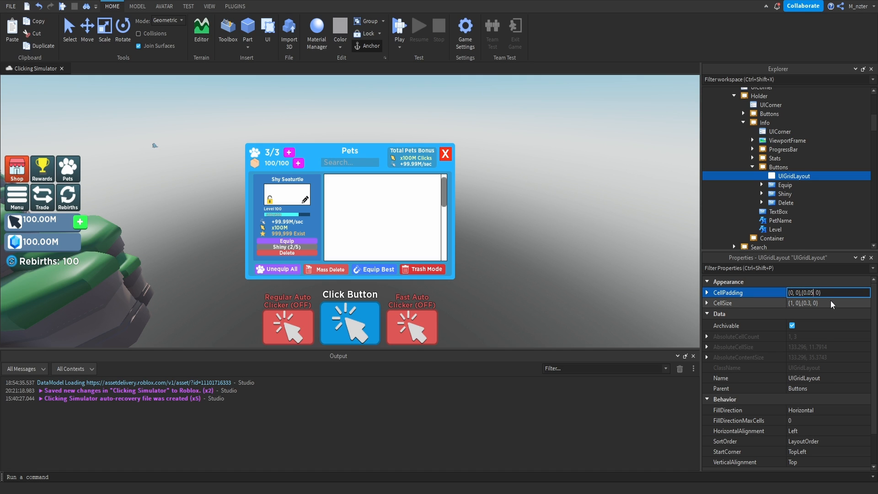
key("Return")
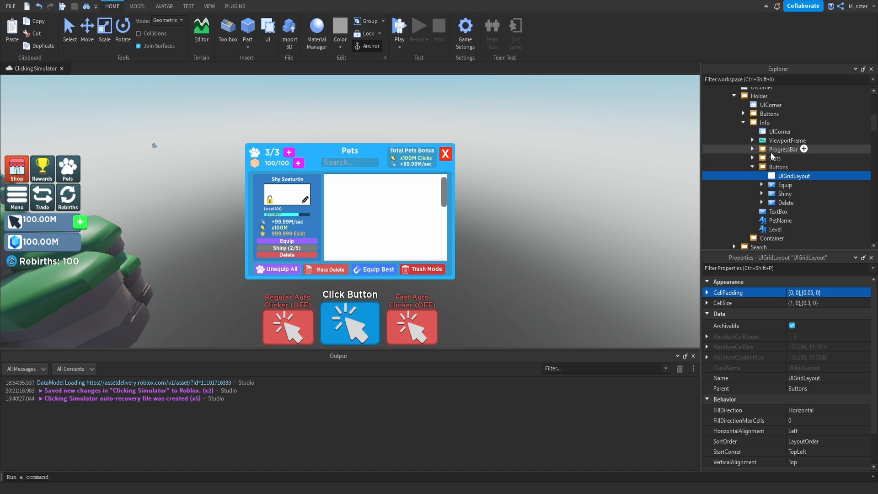
left_click(753, 167)
left_click(753, 159)
left_click(795, 167)
left_click(804, 292)
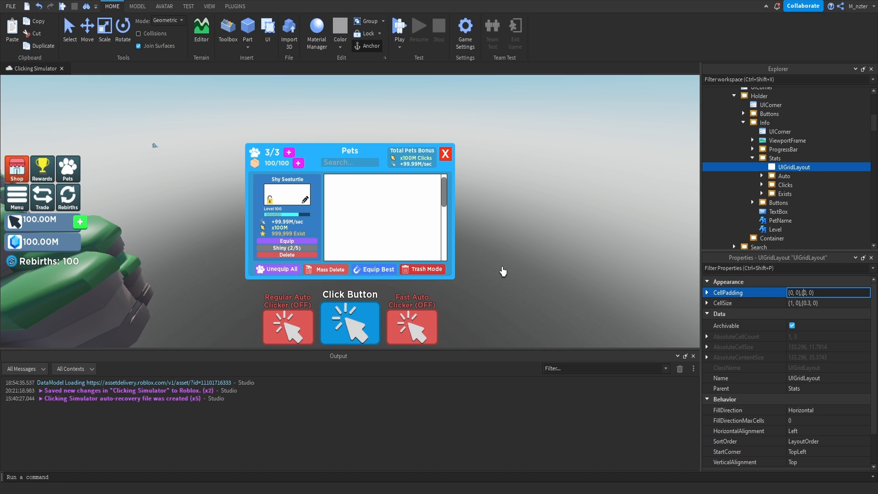
left_click(753, 158)
Centre the Stats frame horizontally with AnchorPoint 0.5, 0 and Position {0.5, 0},{0.515, 0}.
left_click(775, 158)
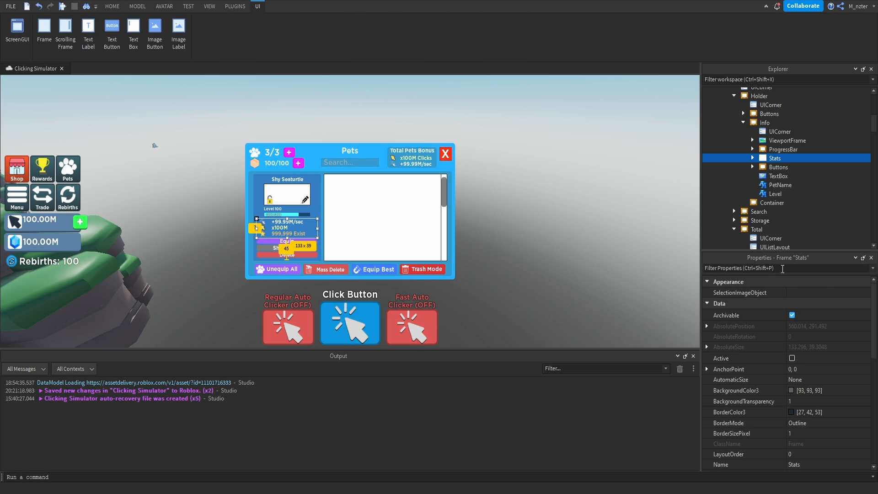
left_click(809, 269)
type("po")
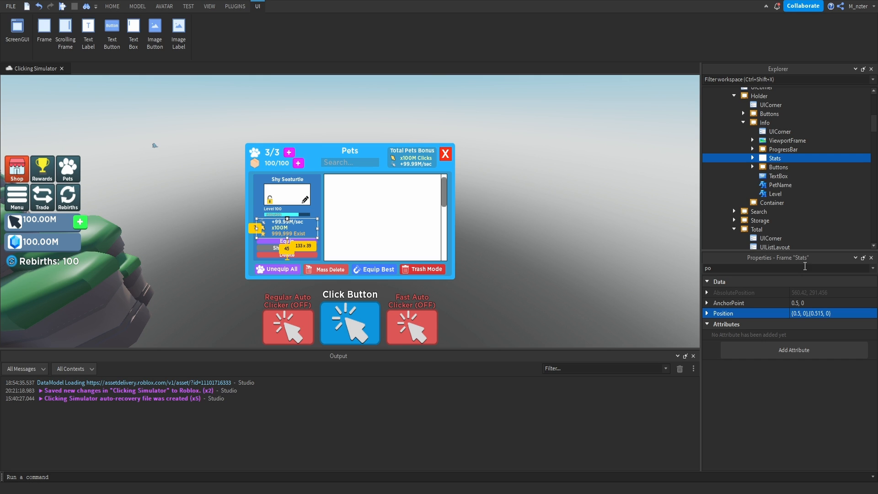
Centre the Info panel's Buttons frame horizontally with AnchorPoint 0.5, 0 and a Position X scale of 0.5.
left_click(777, 166)
left_click(793, 268)
type("po")
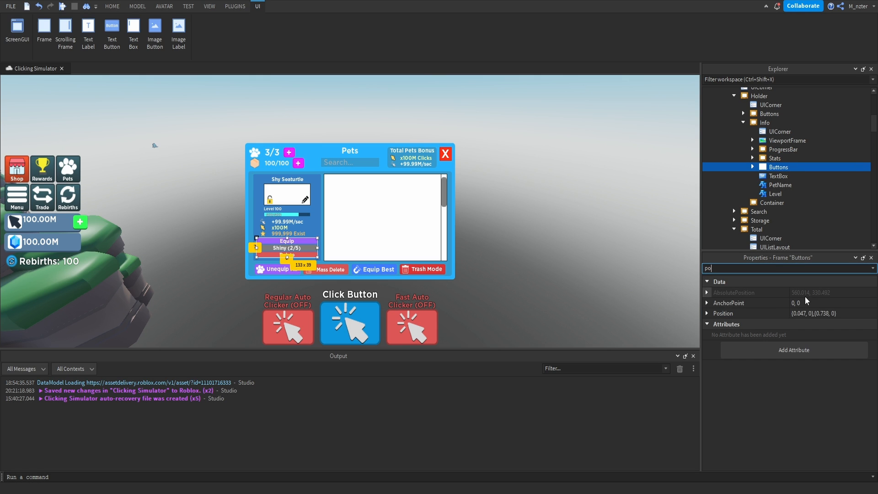
left_click(793, 303)
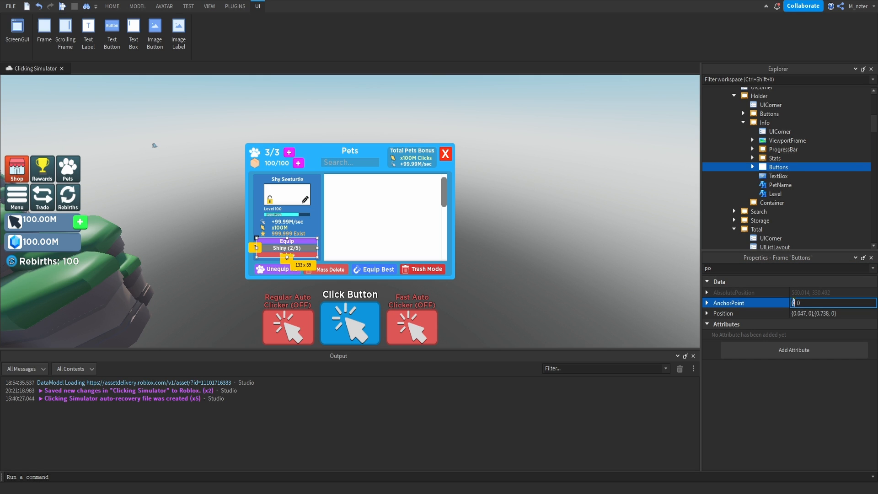
double_click(799, 315)
type(".5")
key("Return")
key("Escape")
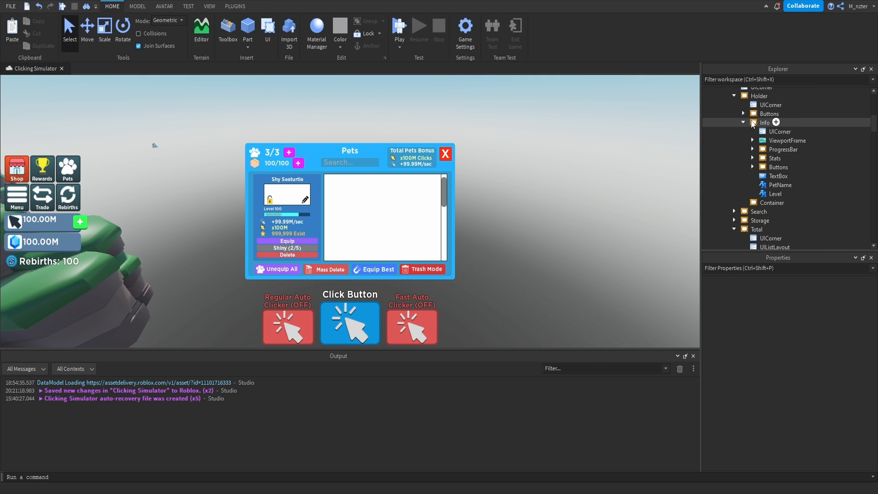
Set the BackgroundTransparency of the Container scrolling frame to 1.
left_click(744, 123)
left_click(754, 132)
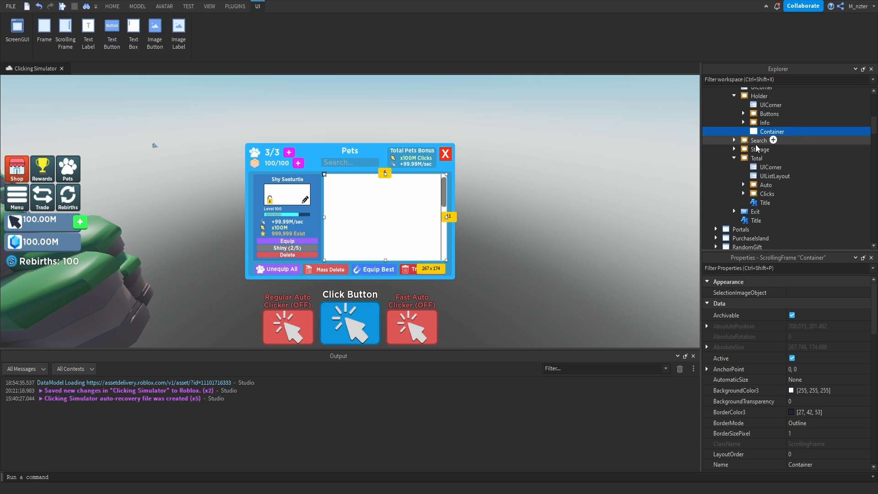
left_click(763, 269)
type("bac")
left_click(801, 304)
type("1")
key("Return")
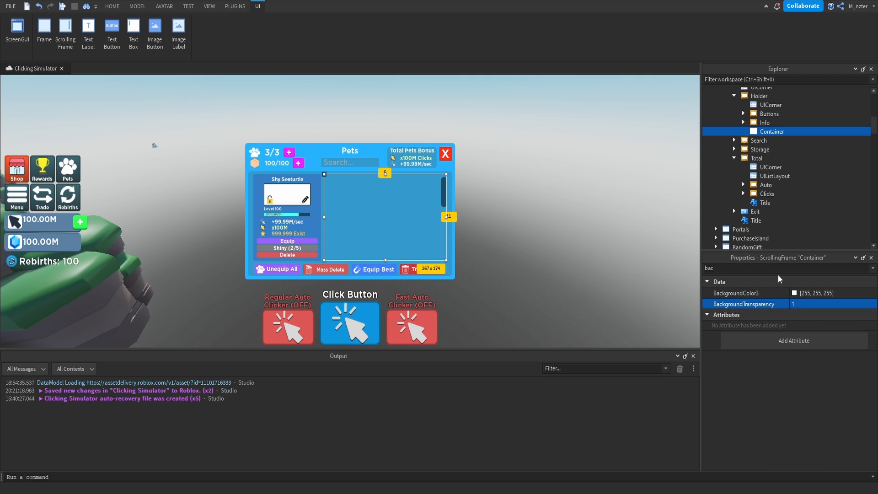
Set the Container scrolling frame's ScrollBarThickness to 8.
double_click(780, 268)
type("sc")
left_click(801, 350)
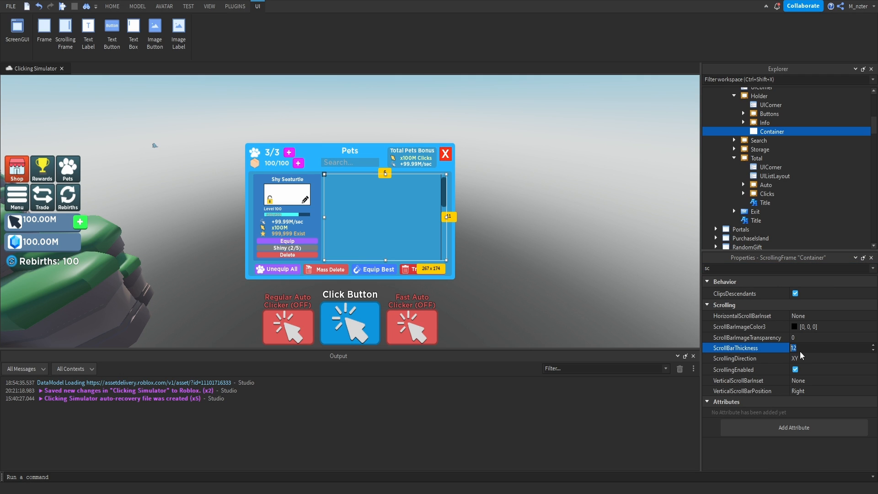
type("8")
key("Return")
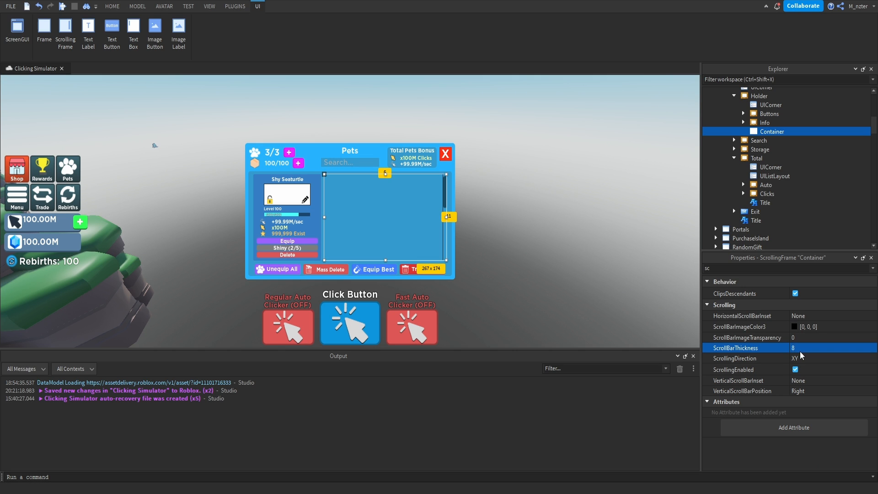
Set the Container's ScrollBarImageColor3 to light grey, [222, 222, 222].
left_click(795, 326)
left_click_drag(545, 198, 545, 162)
left_click_drag(518, 150, 343, 150)
left_click(374, 184)
left_click_drag(376, 182, 376, 174)
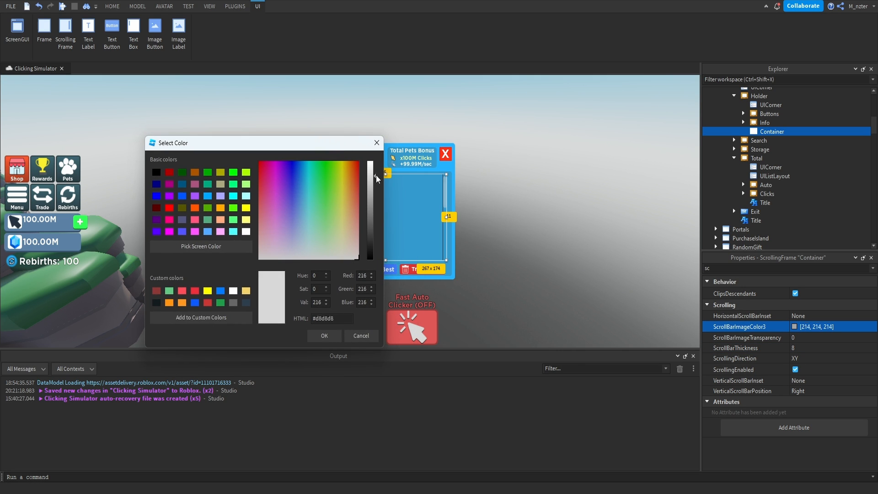
left_click(324, 336)
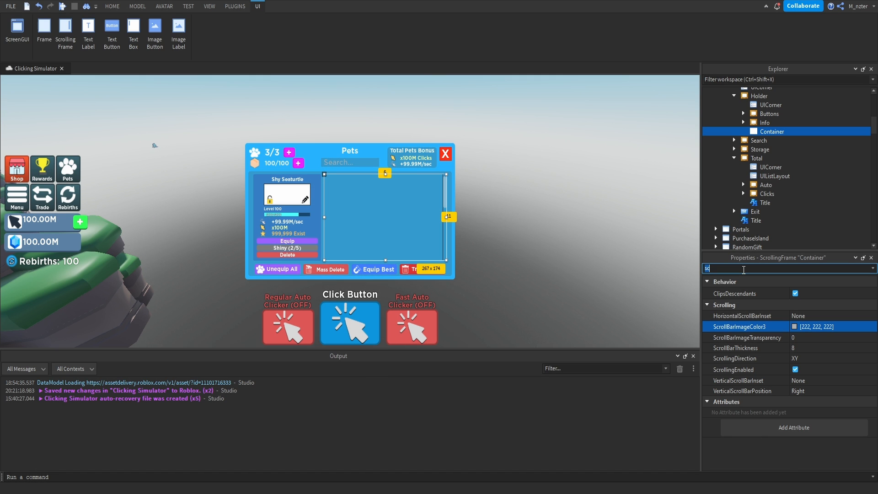
Set the Container scrolling frame's BorderSizePixel to 0.
type("bo")
left_click(808, 314)
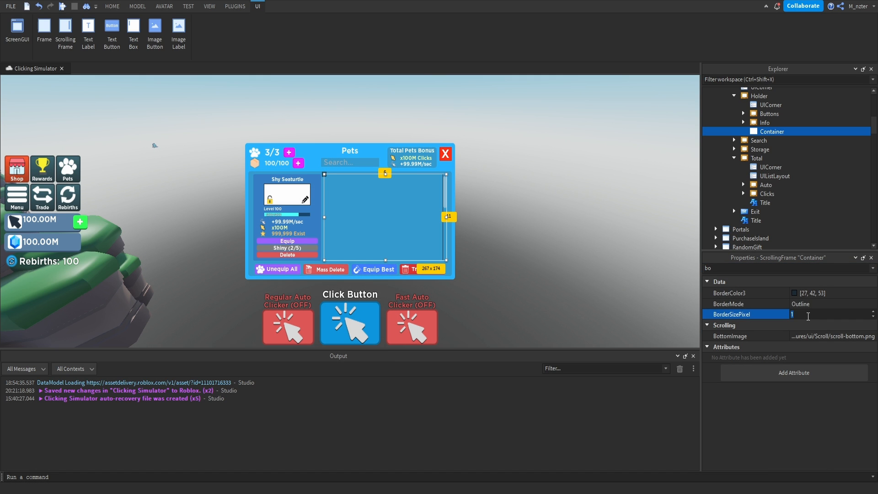
key("Return")
Add a TextButton inside the Container scrolling frame and name it Template.
left_click(610, 252)
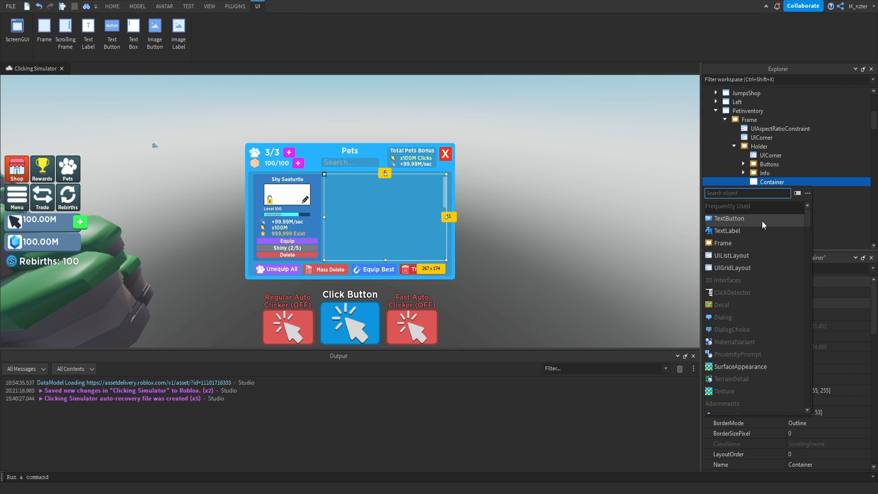
left_click(763, 221)
left_click(776, 192)
left_click(776, 191)
type("Template")
key("Return")
Add a UIGridLayout to the Container and set its CellSize to {0.225, 0},{0.125, 0}.
type("grid")
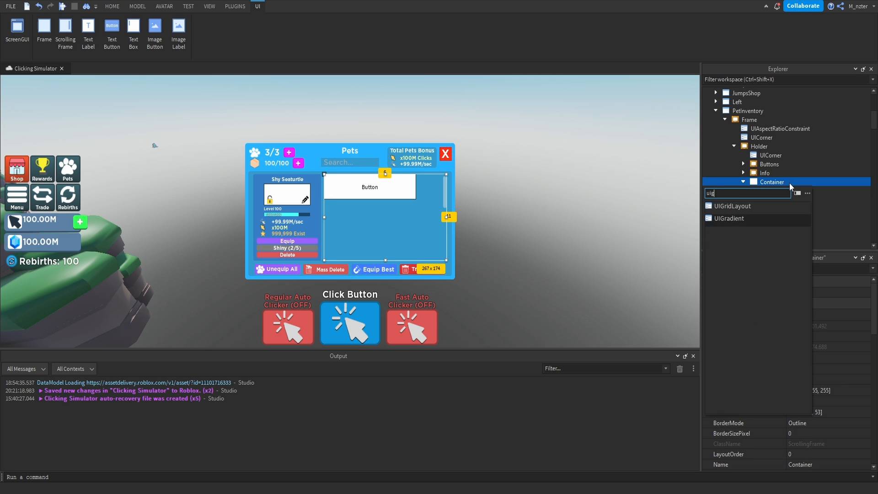
key("Return")
left_click(787, 190)
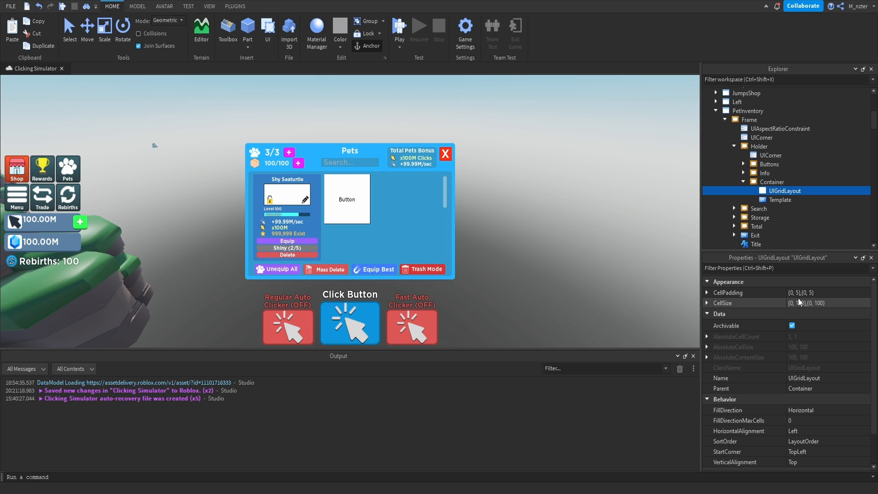
left_click(798, 301)
type(".")
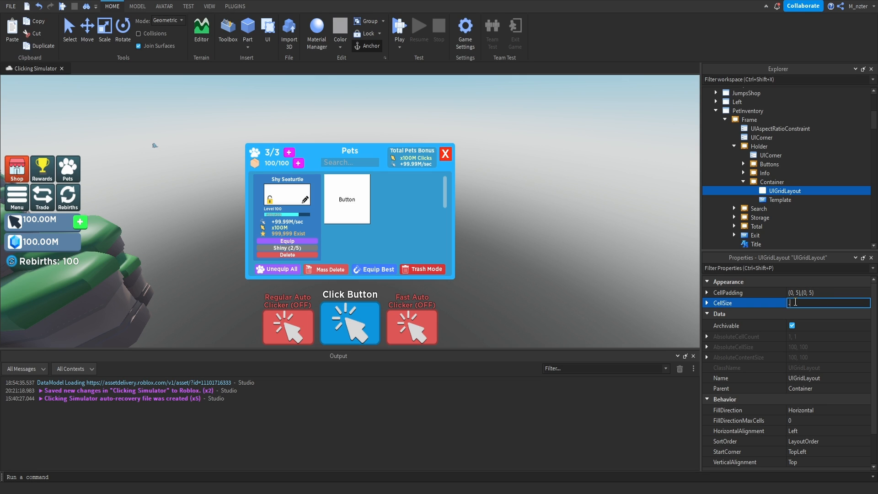
type("225,0,.125,0")
key("Return")
Set the grid layout's HorizontalAlignment to Center and its CellPadding to {0, 0},{0, 0}.
left_click(820, 432)
left_click(820, 432)
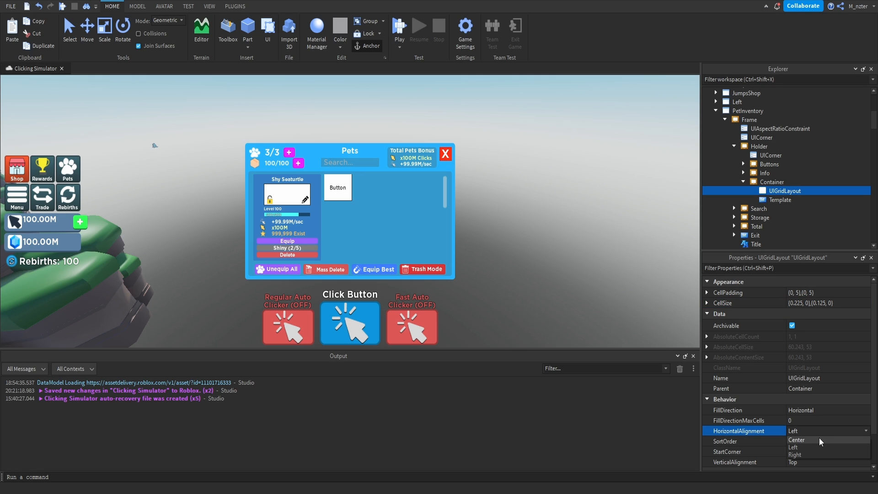
left_click(819, 439)
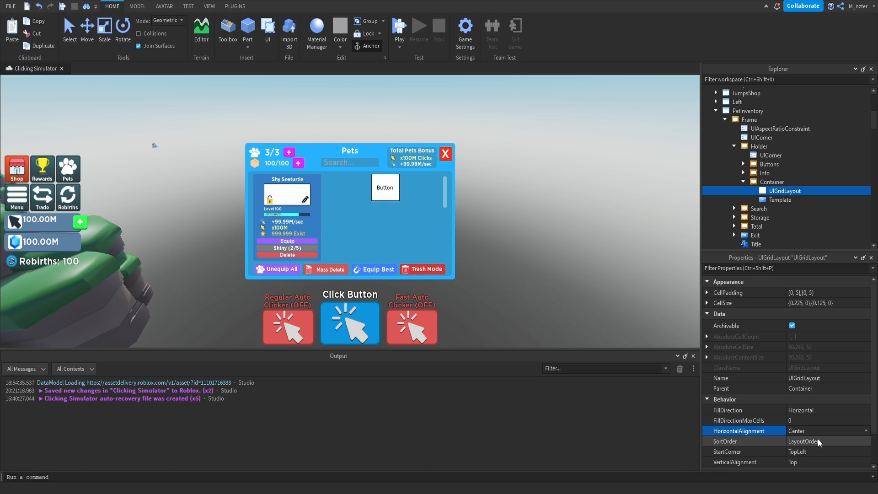
left_click(817, 293)
type("0, 0},{0, 0")
key("Return")
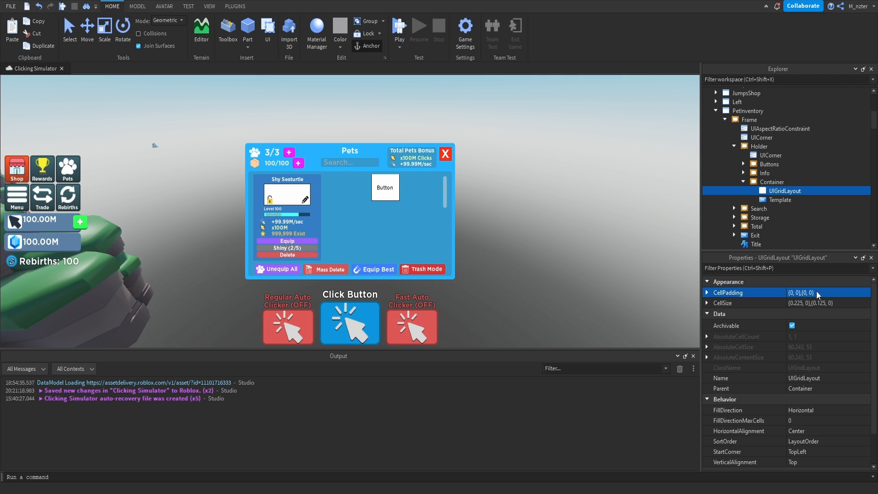
Set the Template button's BackgroundColor3 to [0, 179, 255] and clear its text.
left_click(780, 200)
left_click(787, 269)
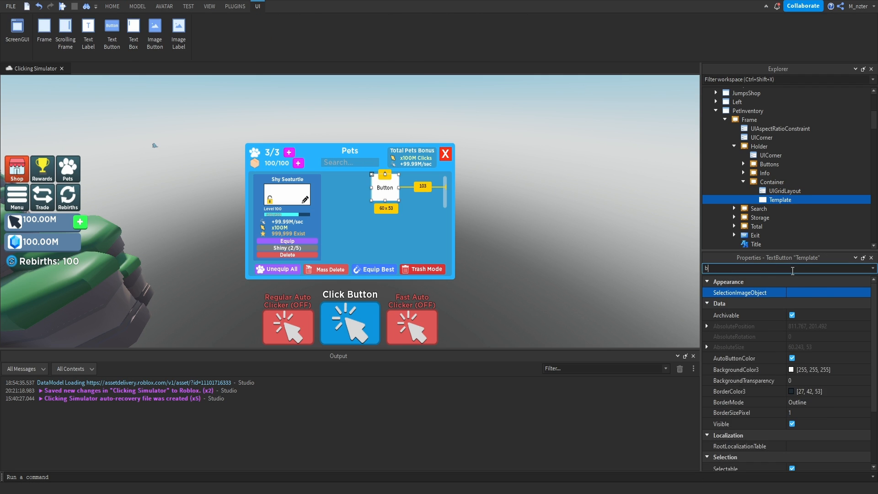
type("bac")
double_click(762, 270)
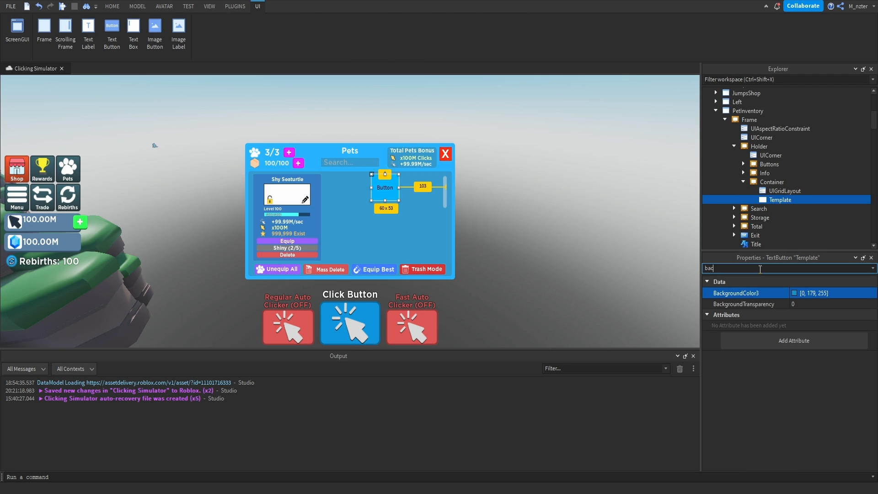
type("tex")
left_click(801, 313)
key("BackSpace")
key("Return")
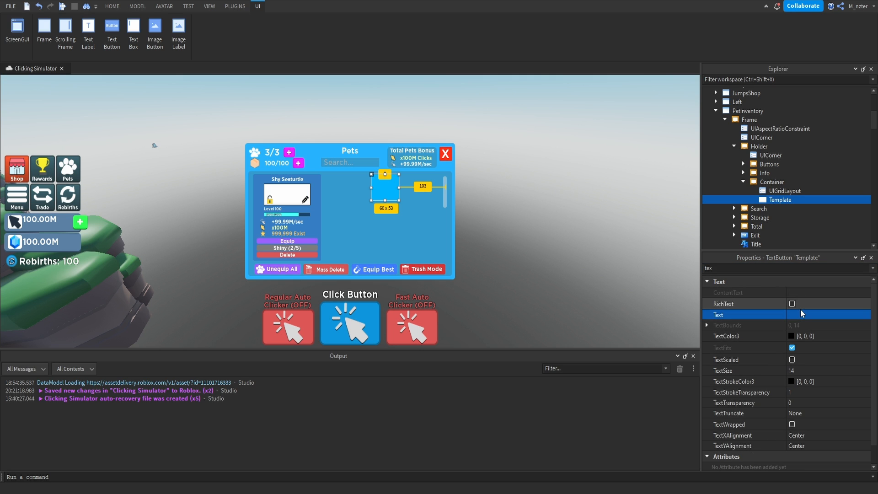
Add a UICorner to the Template button with a CornerRadius of 0.1, 0.
left_click(802, 202)
type("uic")
key("Return")
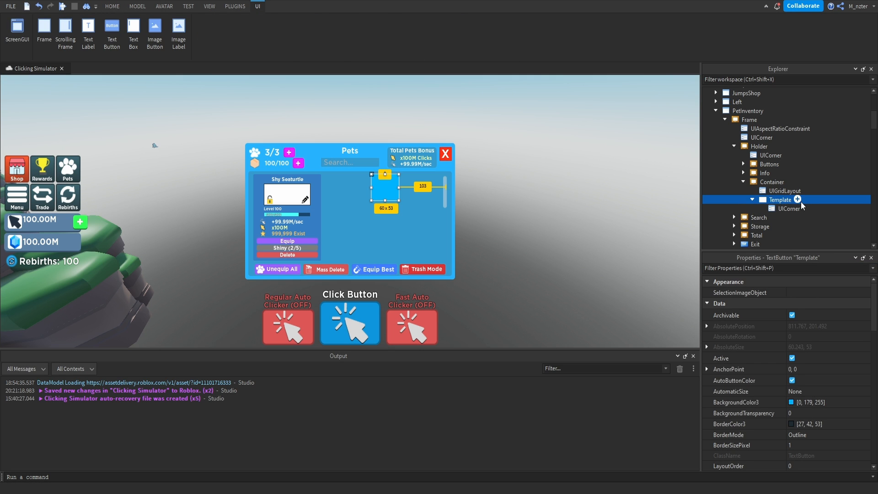
left_click(797, 209)
left_click(796, 295)
type("0.1")
key("Return")
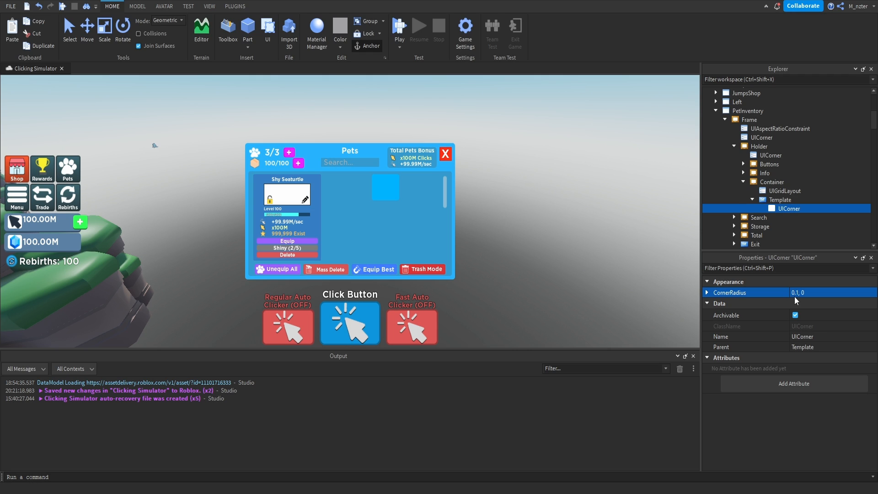
Duplicate the pet window's Title label and move the copy into the Template button.
scroll(768, 229, "down", 1)
left_click(757, 229)
key("ctrl+d")
left_click_drag(756, 236, 782, 175)
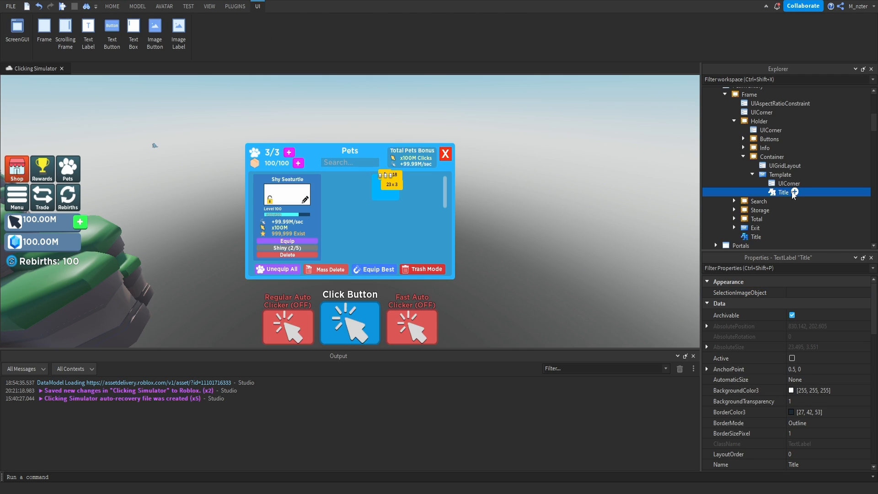
Set the Size of the Template's Title label to {0.9, 0},{0.2, 0}.
left_click(780, 265)
type("size")
left_click(801, 324)
key("BackSpace")
double_click(821, 324)
type("1")
key("BackSpace")
type("2")
key("Return")
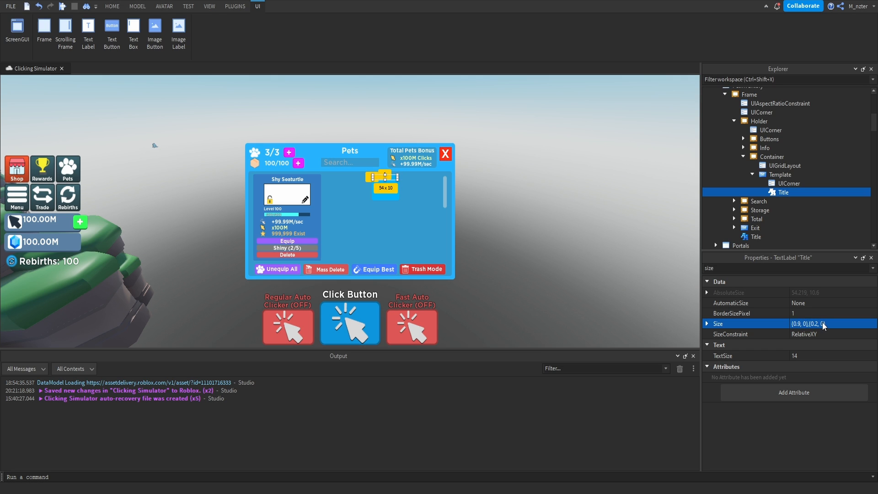
double_click(795, 268)
type("po")
double_click(799, 313)
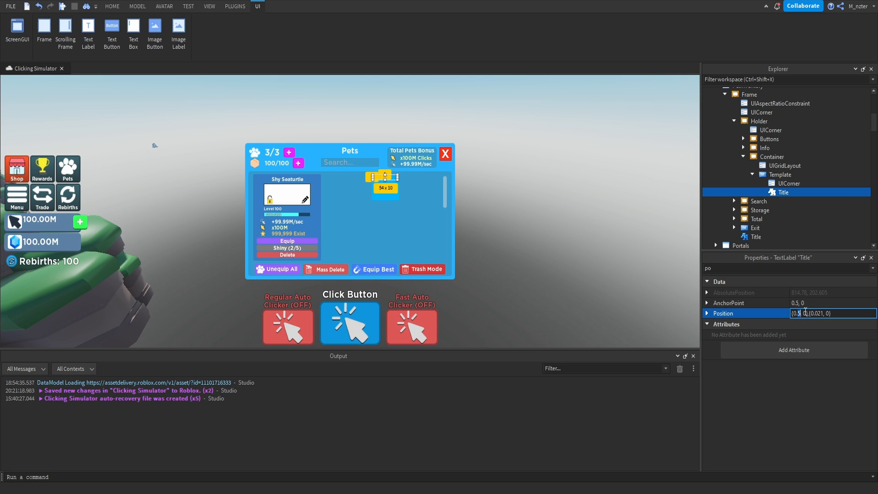
left_click(808, 382)
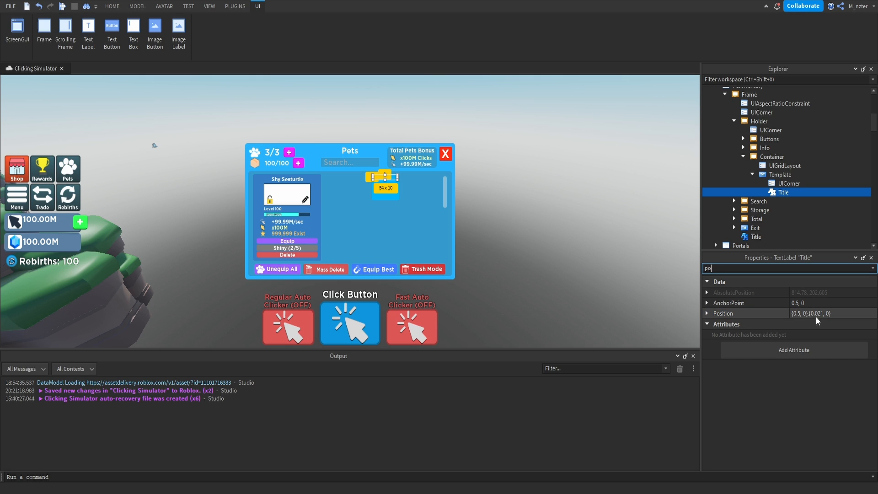
left_click(487, 209)
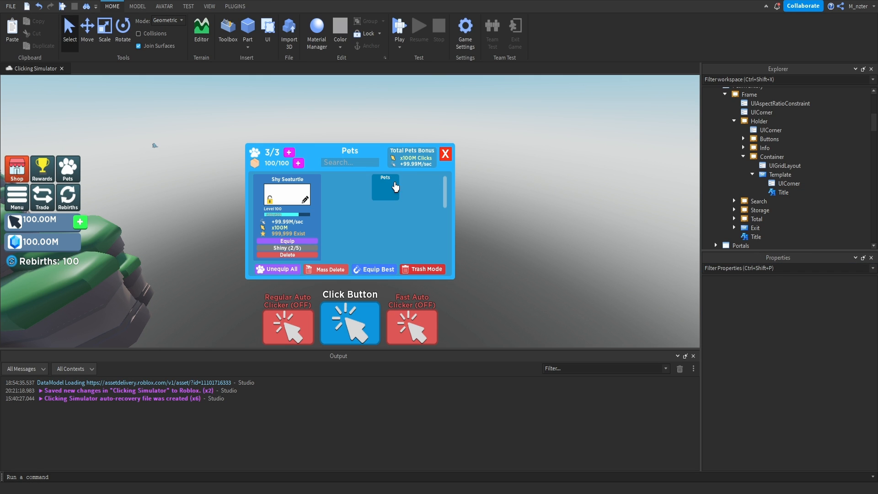
Change the text of the Template's Title label to Shy Seaturtle.
left_click(784, 193)
left_click(818, 314)
type("Shy S")
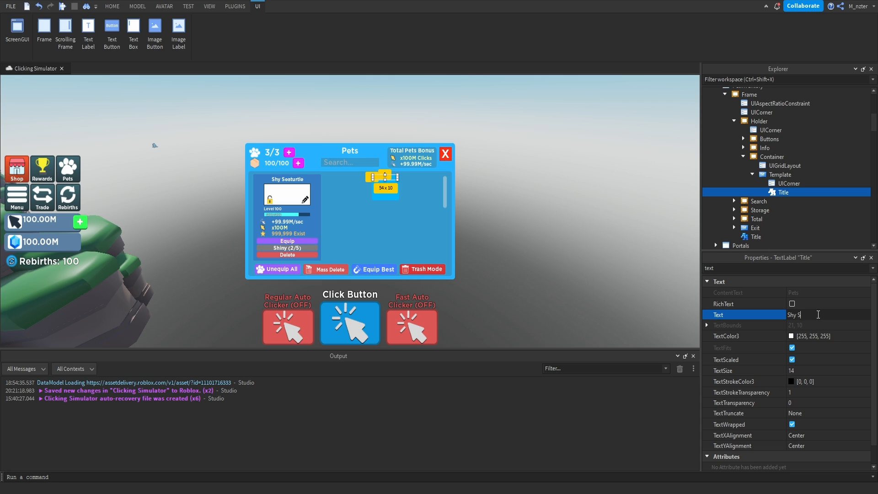
type("eaturtle")
key("Return")
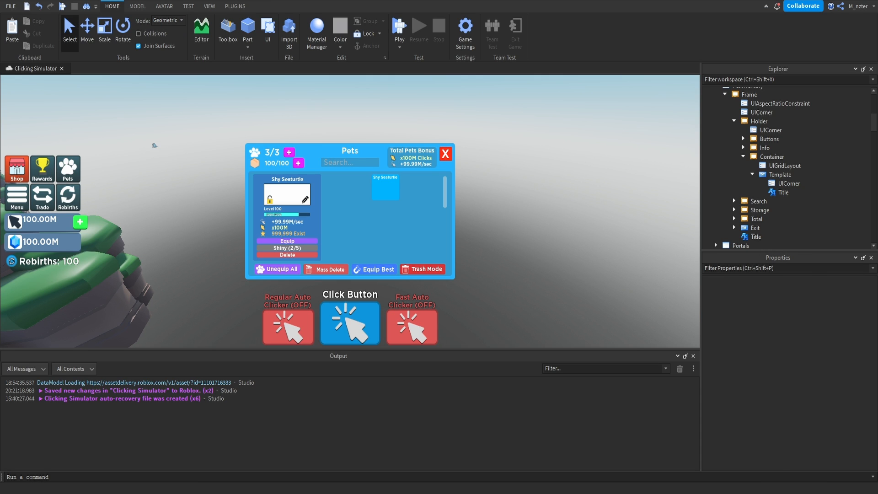
Rename the Template's Title label to PetName, duplicate it, and name the copy Clicks.
left_click(784, 192)
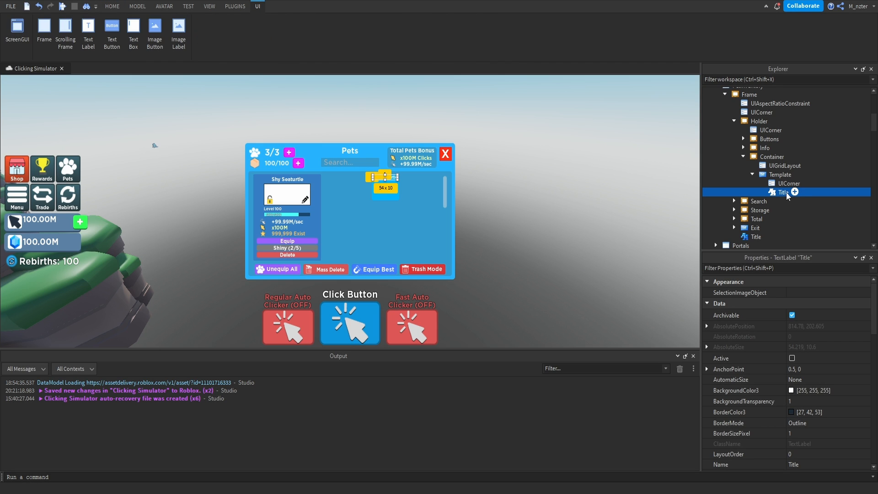
left_click(786, 193)
type("PetName")
key("Return")
key("ctrl+d")
left_click(792, 204)
type("Clicks")
key("Return")
Set the Clicks label's text to 999.99M and its TextColor3 to light yellow, [255, 255, 127].
key("ctrl+shift+p")
type("text")
left_click(840, 315)
type("999.9")
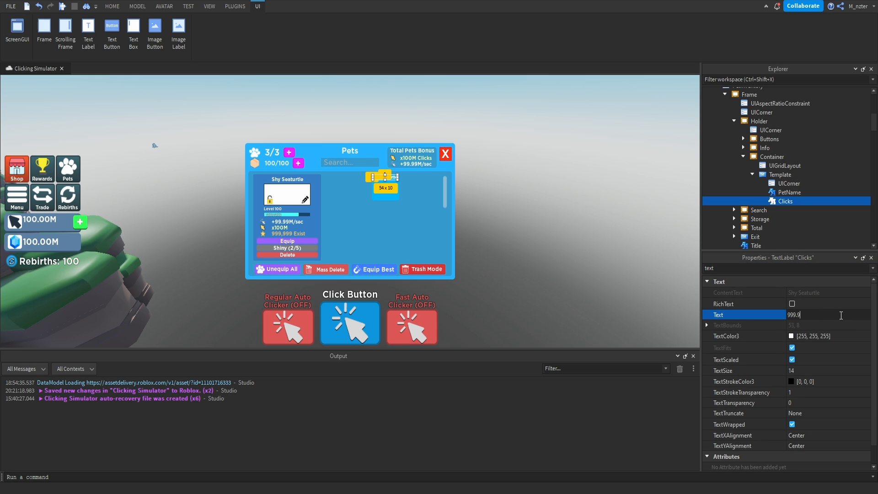
type("9M")
left_click(791, 336)
left_click_drag(506, 147, 641, 154)
left_click(634, 342)
Move the Clicks label to the lower part of the Template by setting its Position Y scale to 0.8.
left_click(734, 268)
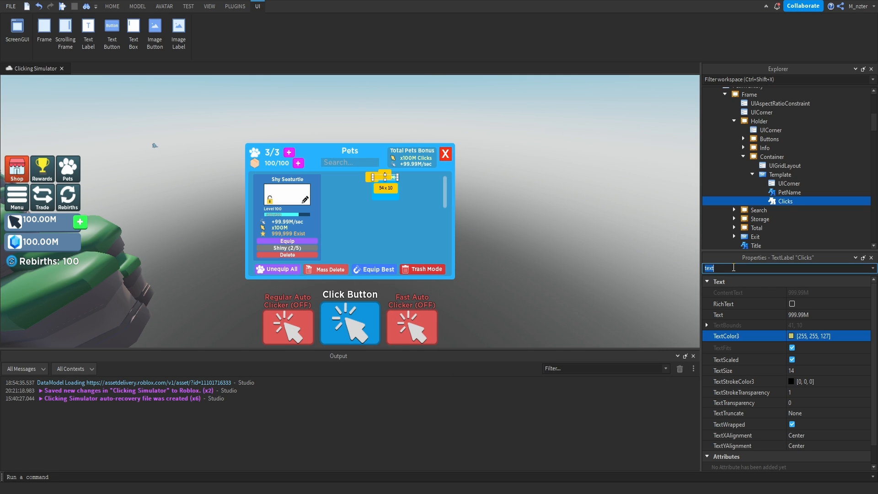
type("po")
left_click(814, 314)
left_click_drag(816, 314, 823, 320)
type("8")
key("Return")
left_click(679, 253)
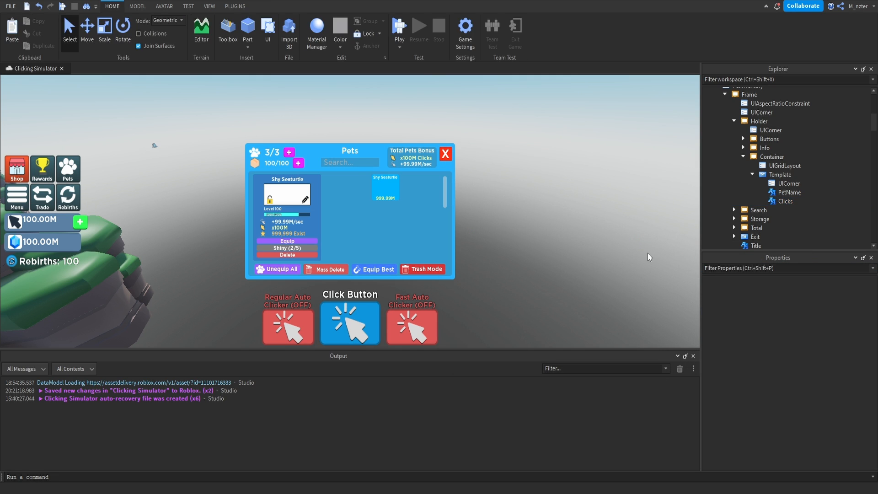
Enlarge the Clicks label slightly by raising its upper edge within the Template button.
left_click(784, 201)
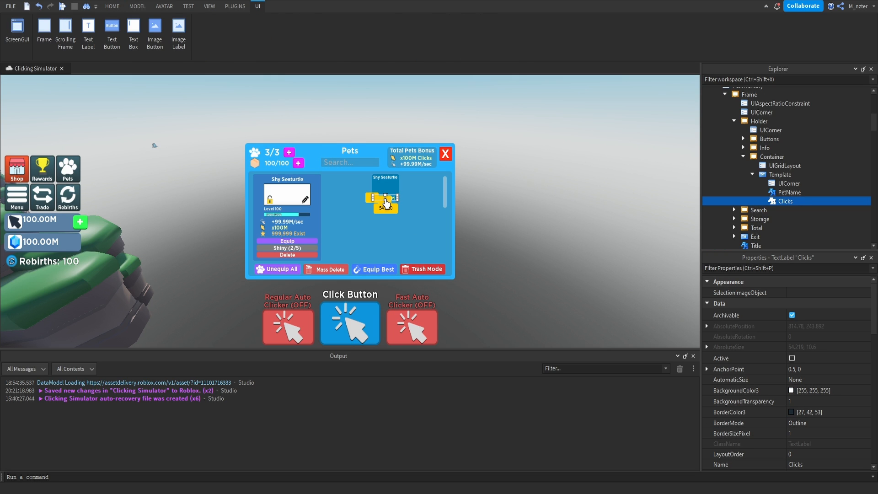
left_click_drag(385, 202, 389, 194)
left_click(425, 207)
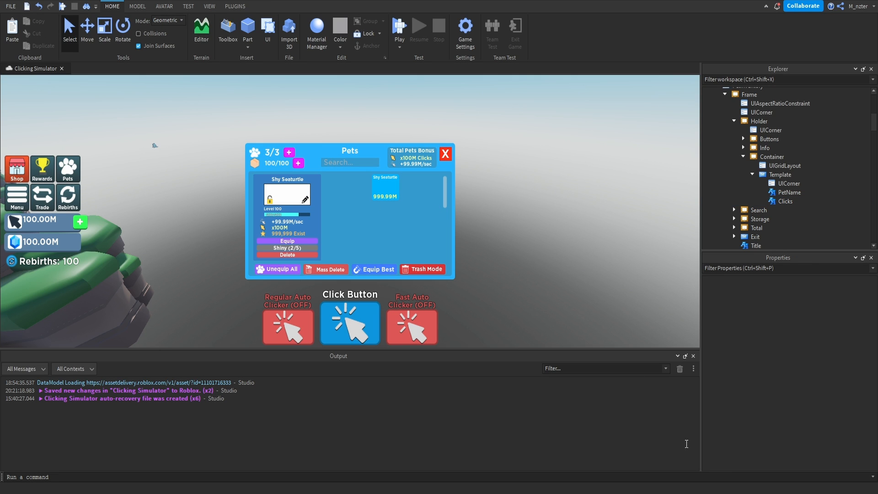
Add a ViewportFrame inside the Template button.
left_click(798, 175)
type("view")
key("Return")
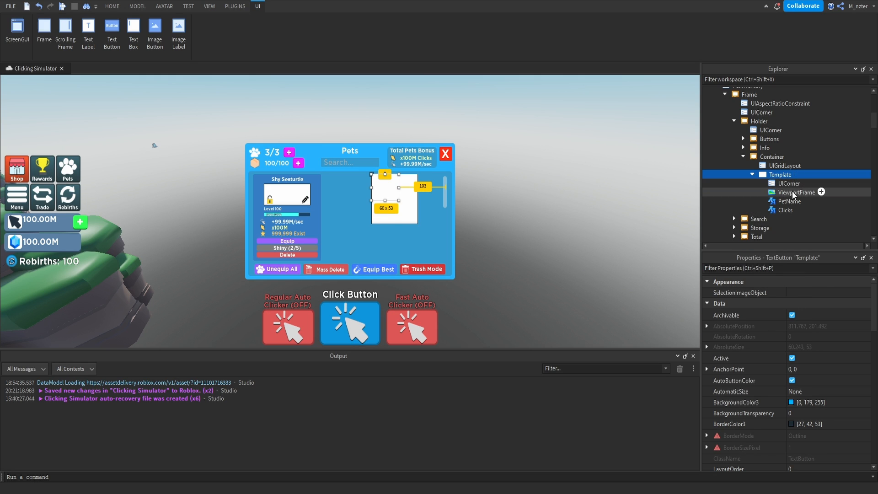
Set the Template ViewportFrame's Size, entering an X scale of 0.8.
left_click(793, 192)
left_click(800, 269)
type("siz")
left_click(816, 323)
type(".8")
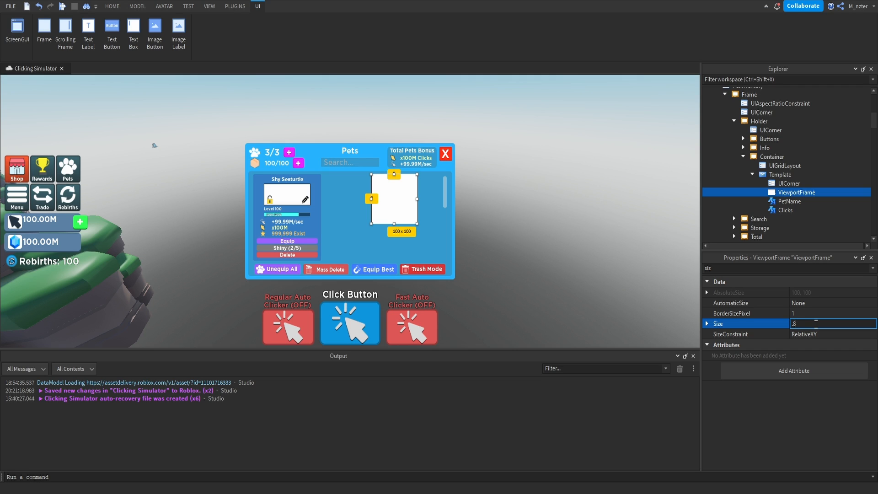
Set the Template ViewportFrame's Size to 0.85, 0, 0.85, 0 and centre it with AnchorPoint 0.5, 0.5 and Position 0.5, 0, 0.5, 0.
type("5,0,.85,0")
key("Return")
left_click(807, 269)
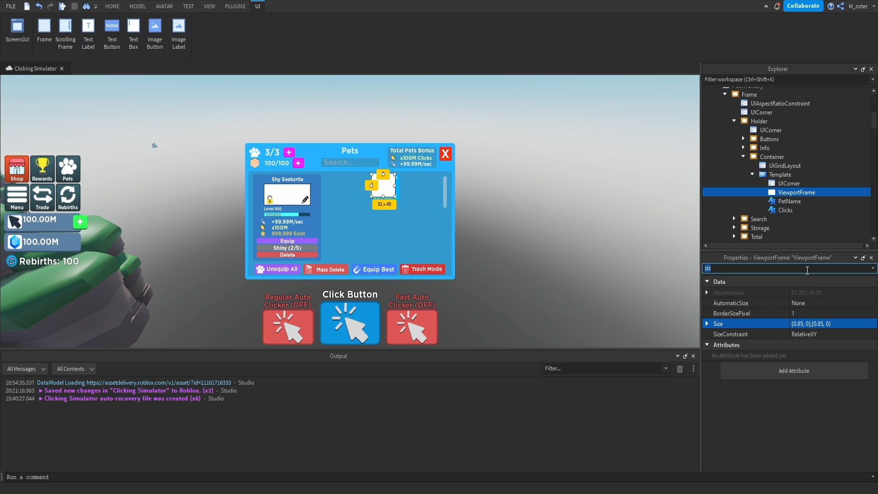
type("po")
left_click(831, 303)
type(".5,.5")
key("Tab")
type(".5,0,.5,0")
key("Return")
key("Escape")
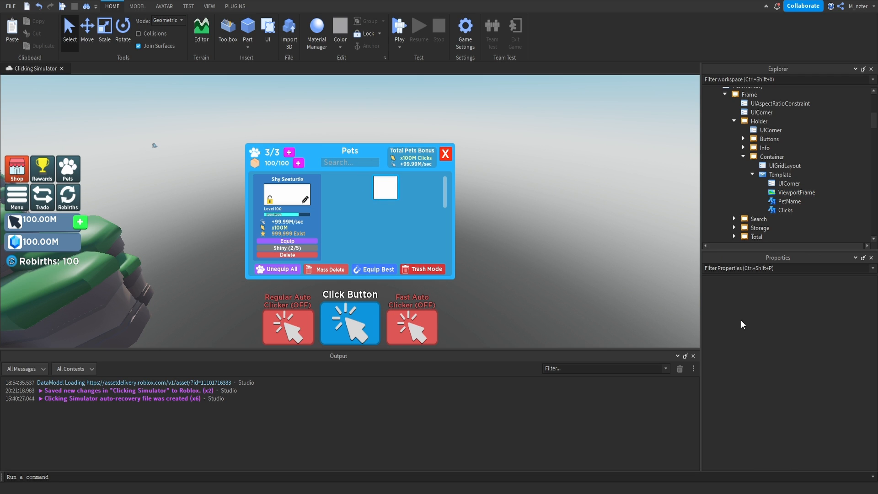
Set the ZIndex of both the PetName and Clicks labels in the Template to 2.
left_click(783, 210)
left_click(786, 204, "ctrl")
left_click(790, 269)
type("zi")
left_click(823, 293)
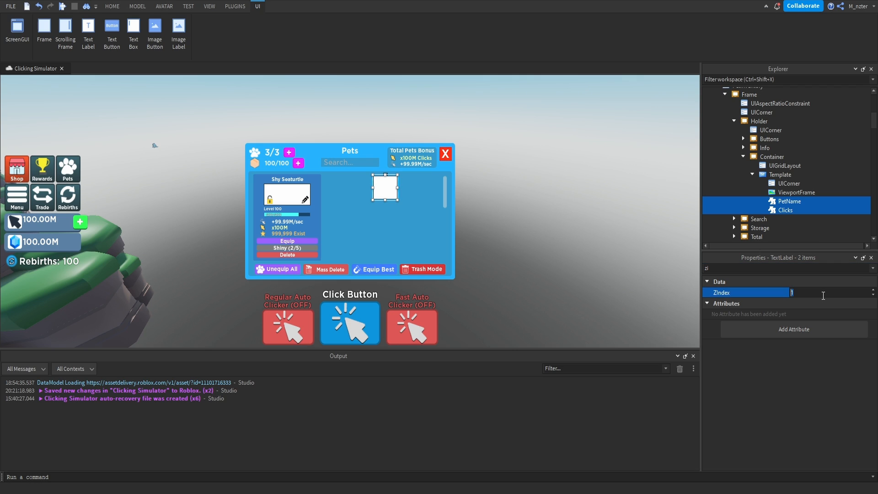
type("2")
key("Return")
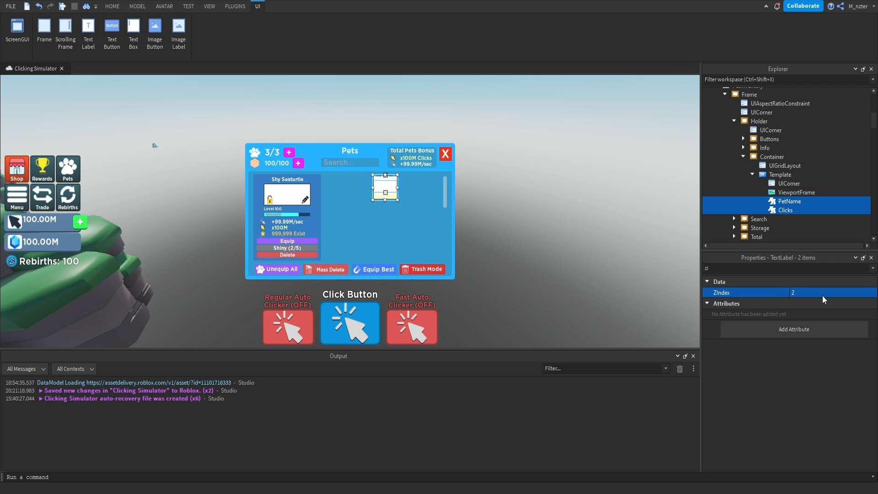
Make the Template ViewportFrame's background fully transparent with BackgroundTransparency 1.
left_click(797, 192)
left_click(787, 268)
type("ba")
left_click(806, 304)
key("Return")
key("Escape")
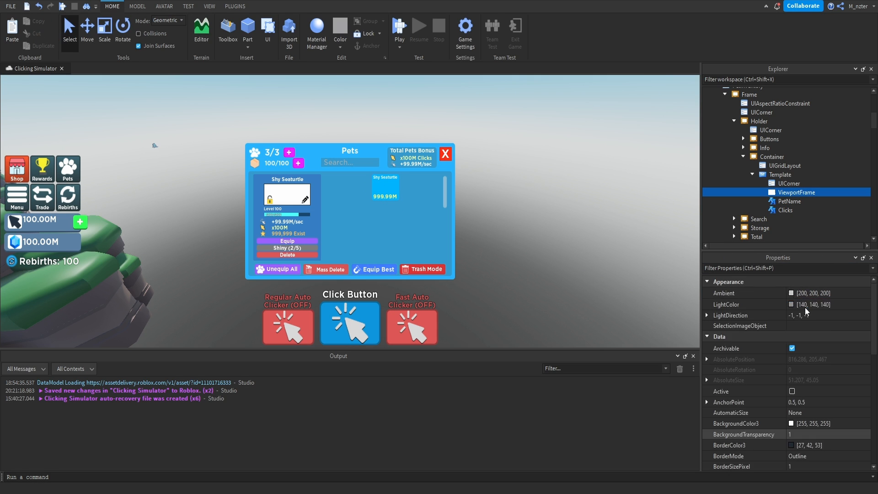
Add an ImageLabel inside the Template button and name it Equipped.
left_click(798, 175)
type("image")
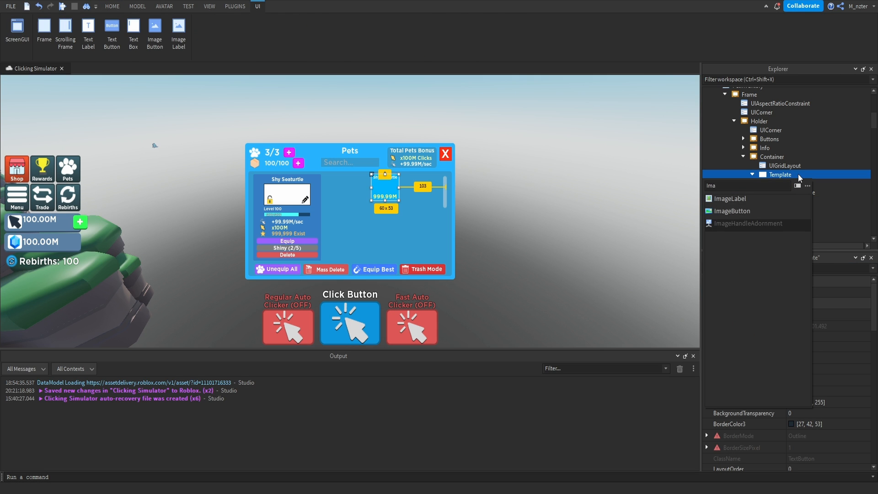
key("Return")
double_click(798, 200)
type("Equipped")
Give the Equipped ImageLabel the Checkmark image and set its BackgroundTransparency to 1.
left_click(807, 269)
type("im")
left_click(814, 314)
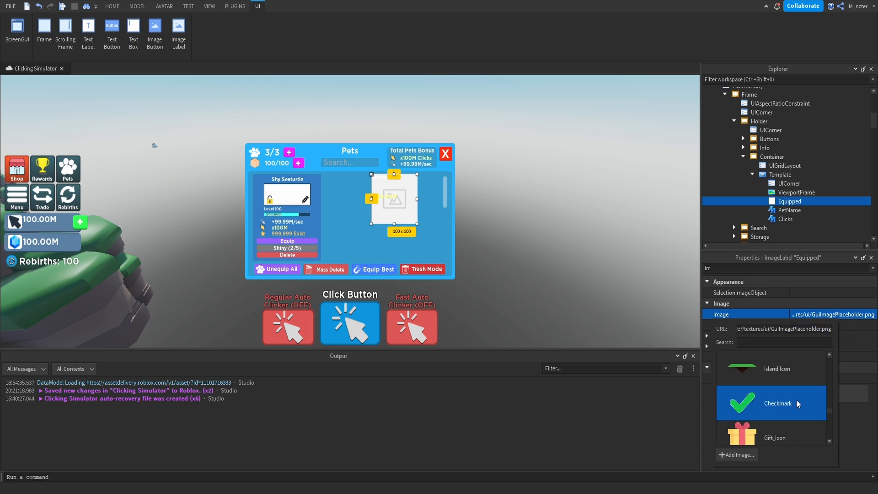
left_click(797, 399)
left_click(805, 269)
type("bac")
left_click(824, 304)
type("1")
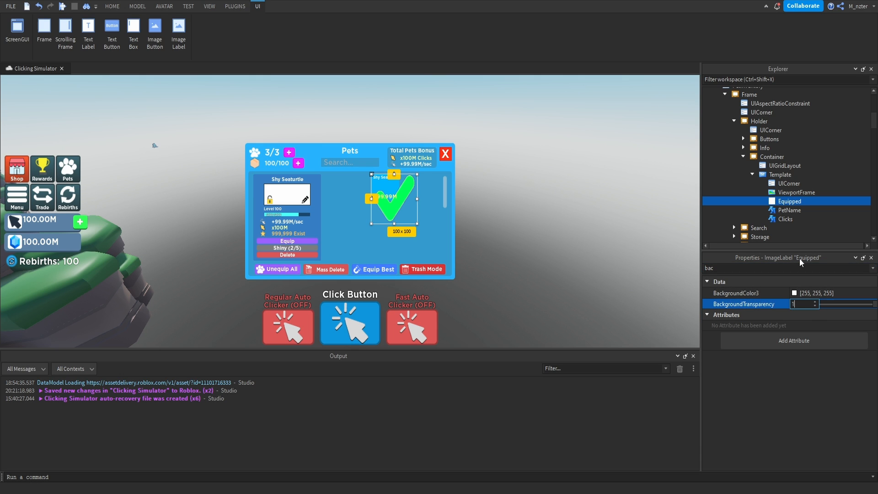
Change the Equipped image's ScaleType to preserve its proportions and set its Size to 0.2, 0, 0.2, 0.
left_click(801, 268)
type("sc")
left_click(812, 316)
left_click(813, 332)
left_click(799, 269)
type("size")
left_click(815, 325)
type(".2,0,.2,0")
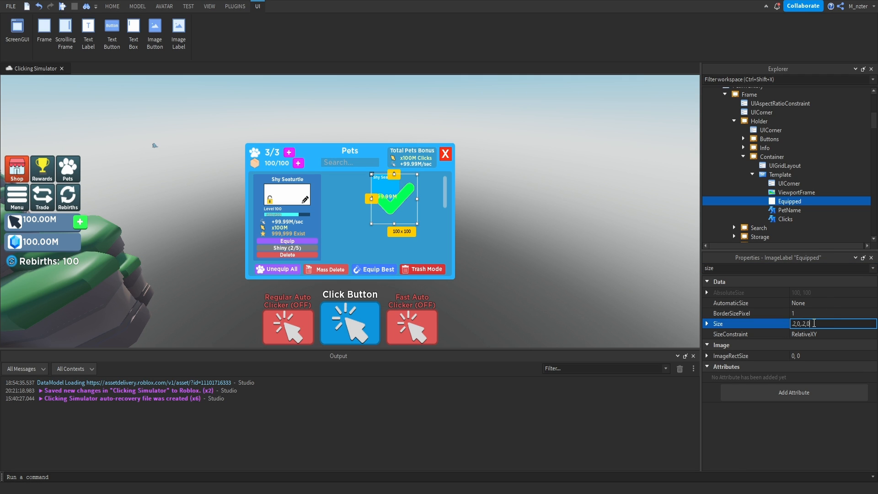
key("Return")
Raise the Equipped image's ZIndex so that it draws in front of the pet name.
left_click(789, 202, "ctrl")
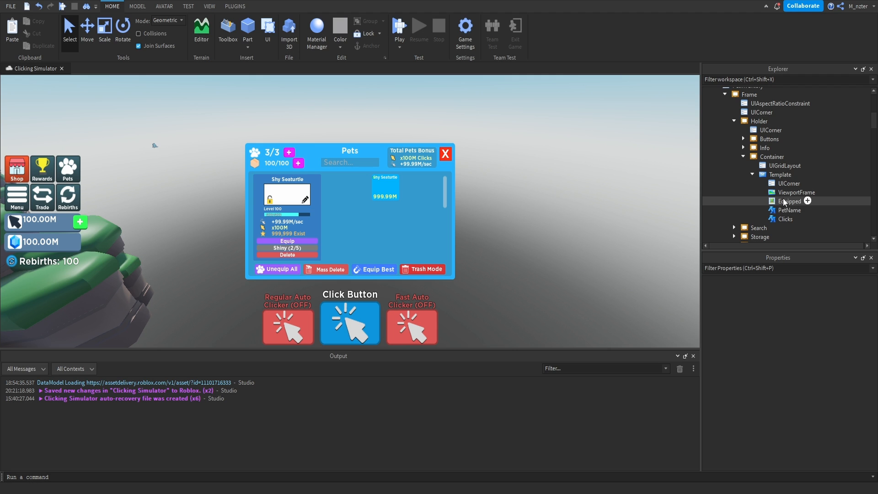
left_click(787, 202)
left_click(777, 268)
type("zi")
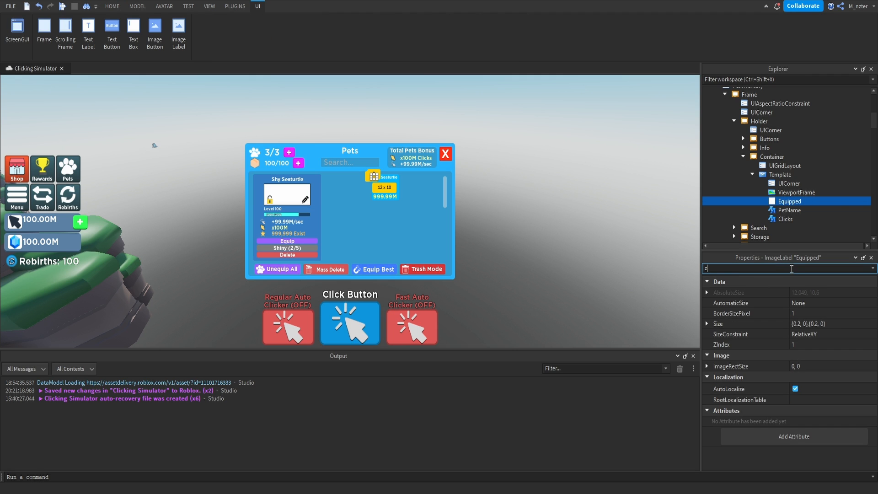
left_click(811, 292)
key("Return")
key("Escape")
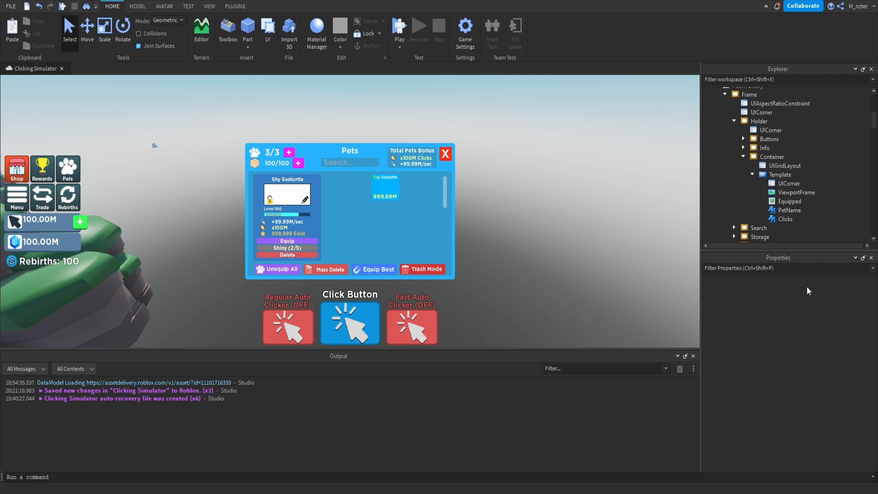
left_click(790, 213)
key("Escape")
left_click(781, 212)
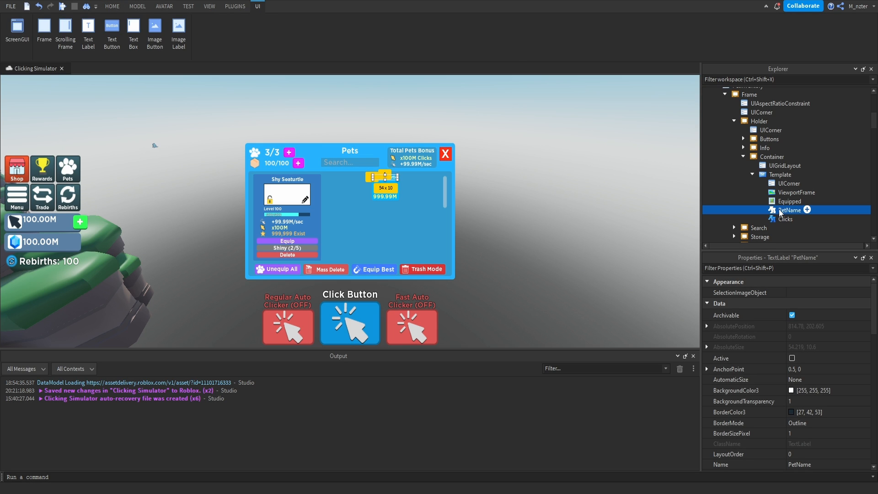
key("Escape")
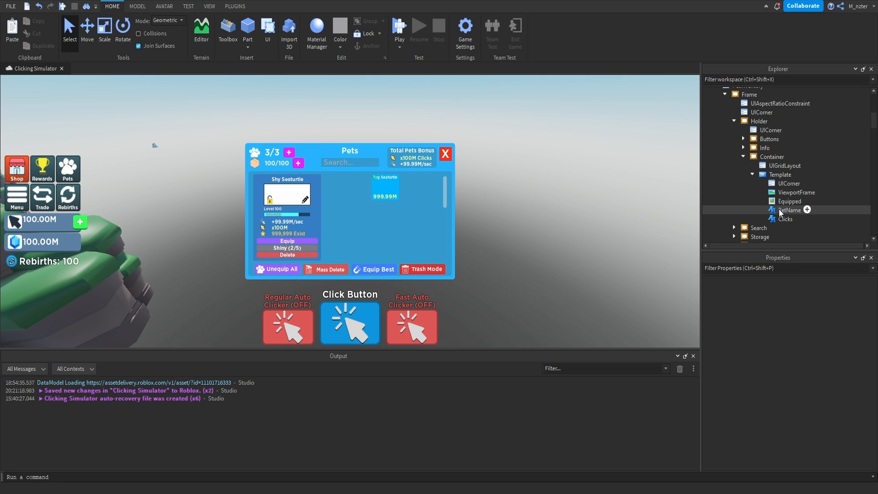
Duplicate the Template's Clicks label and rename the copy Selected.
left_click(786, 219)
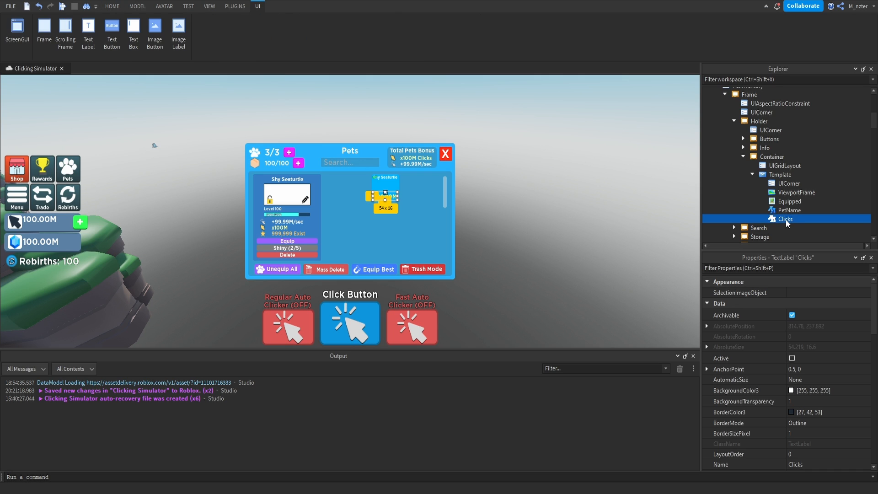
key("ctrl+d")
double_click(788, 210)
type("Selecte")
type("d")
key("Return")
Set the Selected label's text to X and its text color to red (255, 0, 0).
left_click(816, 315)
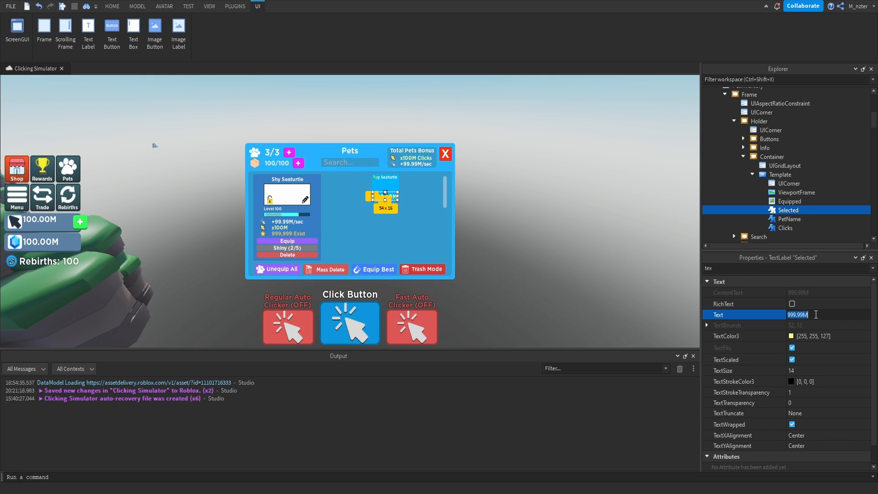
type("X")
key("Return")
left_click(793, 337)
left_click(544, 214)
left_click_drag(524, 197, 545, 131)
left_click_drag(545, 181, 552, 143)
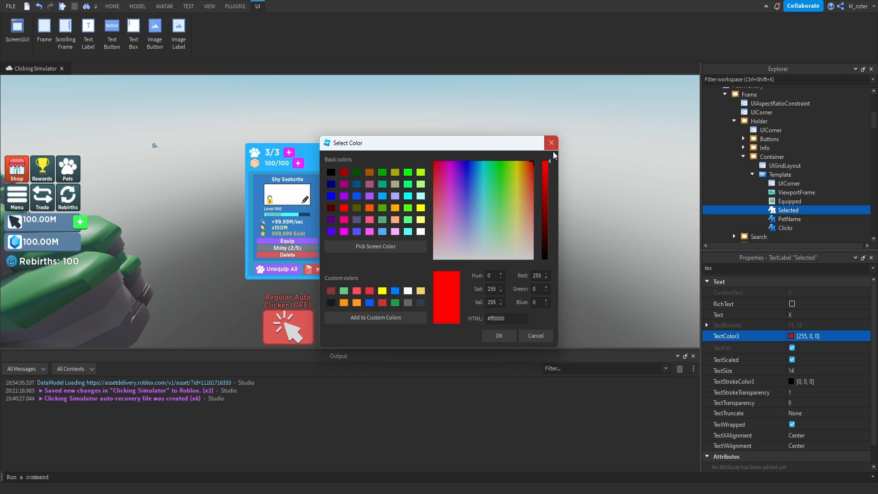
left_click(499, 335)
Set the Selected label's Size to 0.75 scale in both X and Y.
double_click(761, 268)
type("size")
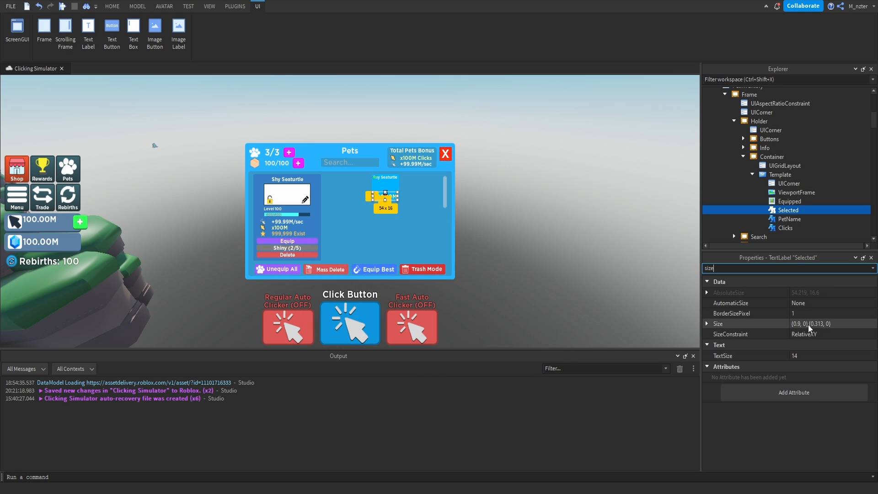
left_click(801, 325)
type("75")
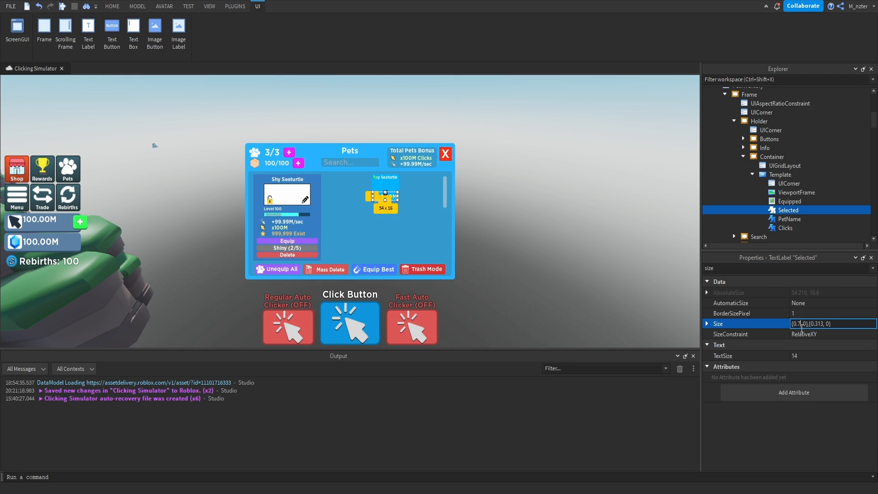
double_click(822, 326)
type("75")
key("Return")
Centre the Selected label in the Template with AnchorPoint 0.5, 0.5 and Position 0.5, 0, 0.5, 0.
double_click(810, 269)
type("po")
left_click(822, 303)
type("0.5, 0.5")
key("Tab")
type(".5,0,.5,0")
key("Return")
key("Escape")
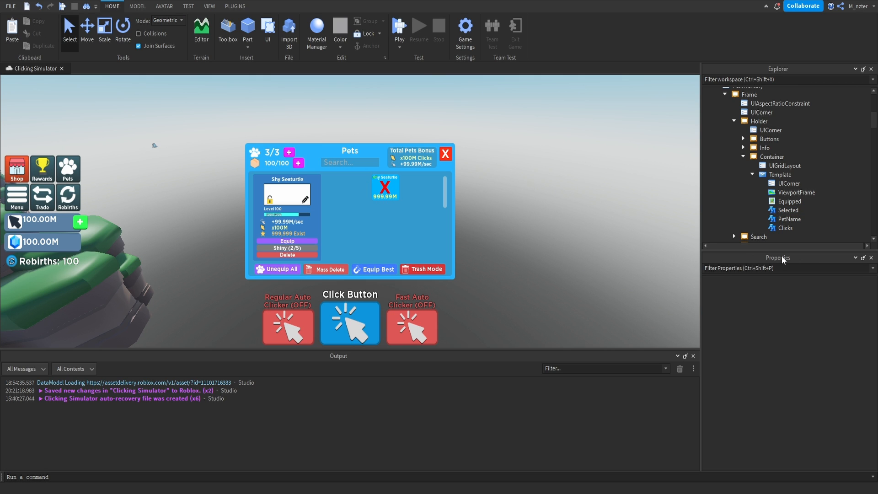
Hide the Selected label by turning off its Visible property, and check its ZIndex.
left_click(792, 211)
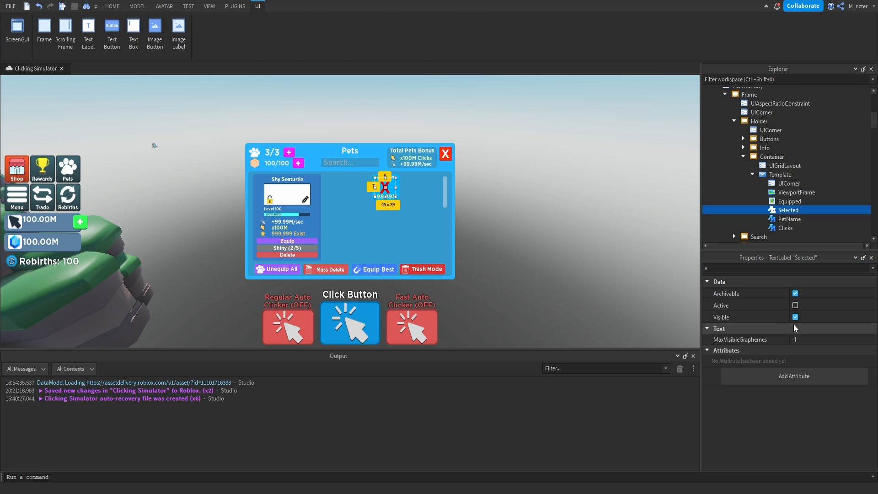
key("ctrl+shift+p")
type("z")
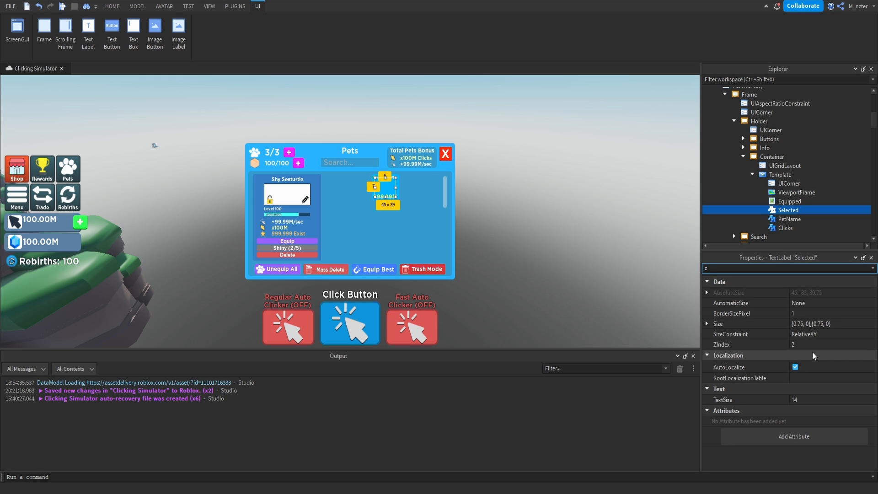
type("i")
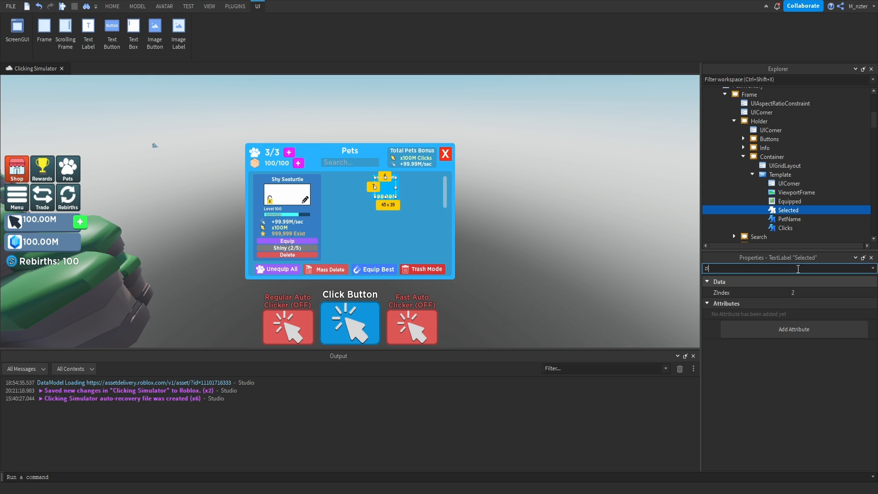
left_click(788, 193)
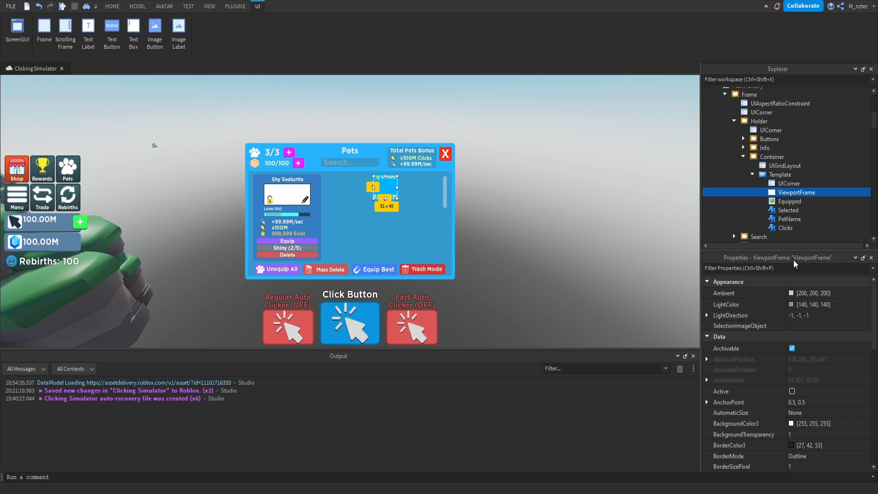
Duplicate the Template button repeatedly to fill the Container's grid with several rows of pet slots.
left_click(752, 174)
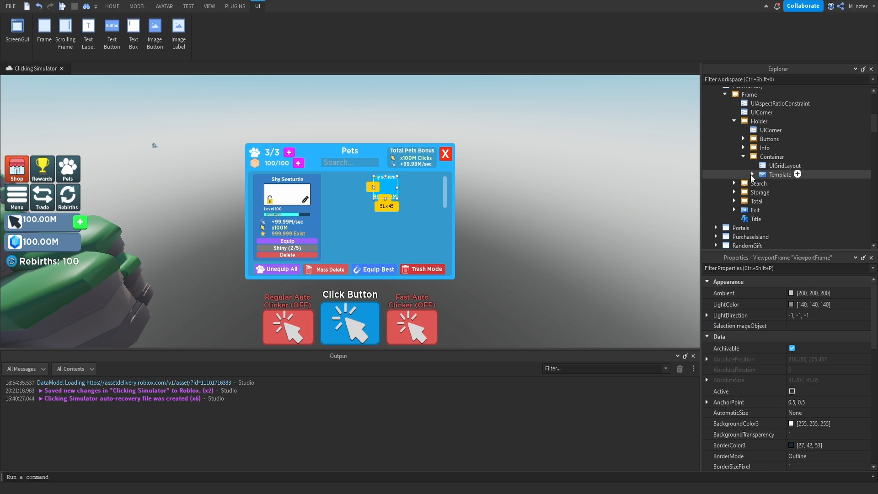
left_click(777, 176)
key("ctrl+d")
key("ctrl+d")
key("ctrl+d")
key("ctrl+d")
key("ctrl+d")
key("ctrl+d")
key("ctrl+d")
key("ctrl+d")
key("ctrl+d")
key("ctrl+d")
key("ctrl+d")
key("ctrl+d")
key("ctrl+d")
key("ctrl+d")
key("ctrl+d")
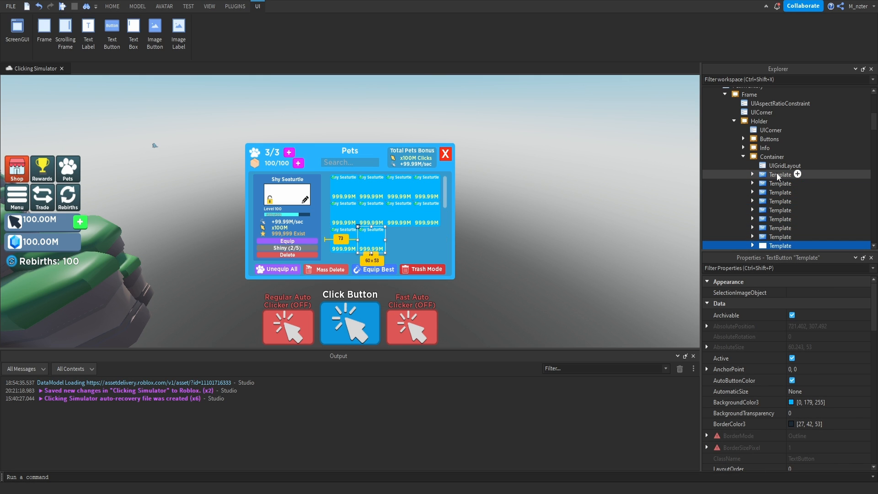
key("ctrl+d")
Set the Container UIGridLayout's CellPadding to 0.025, 0 horizontally and 0.01, 0 vertically.
scroll(778, 176, "up", 4)
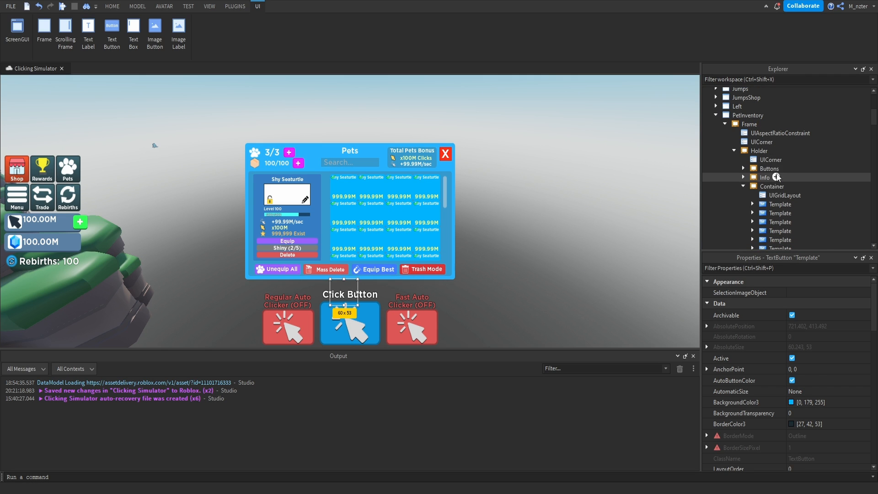
left_click(779, 195)
left_click(802, 295)
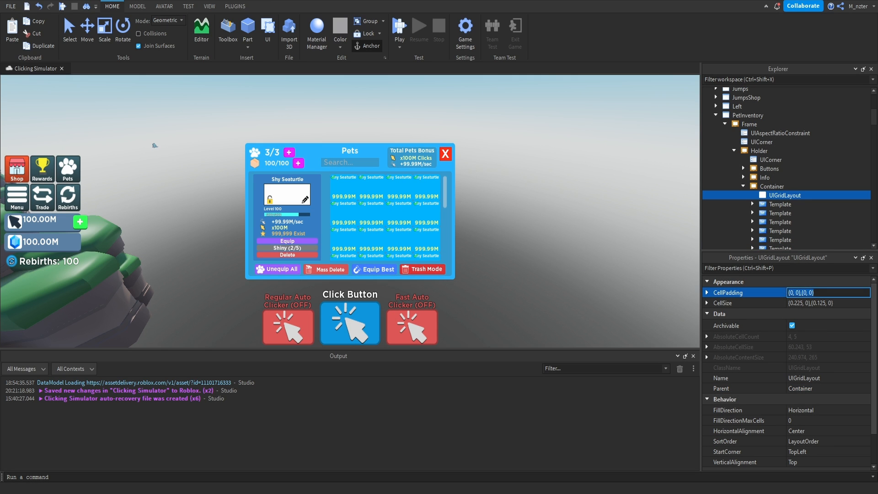
left_click(793, 293)
key("BackSpace")
type(".025")
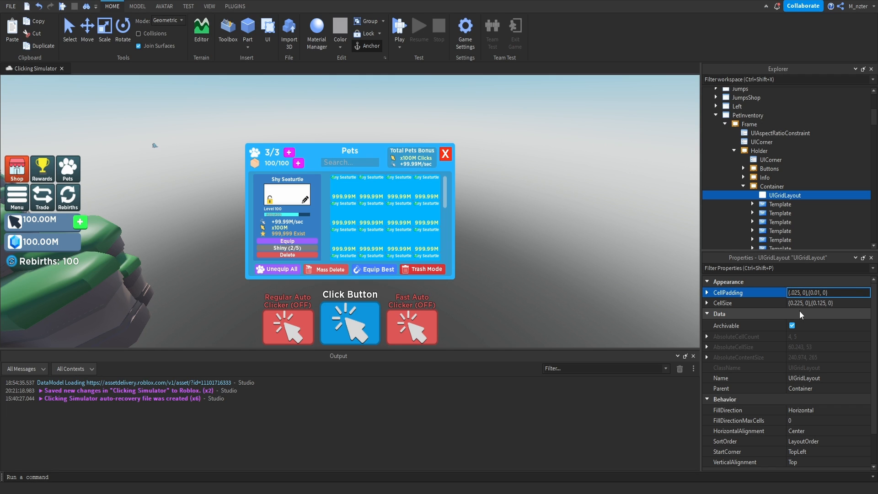
key("Return")
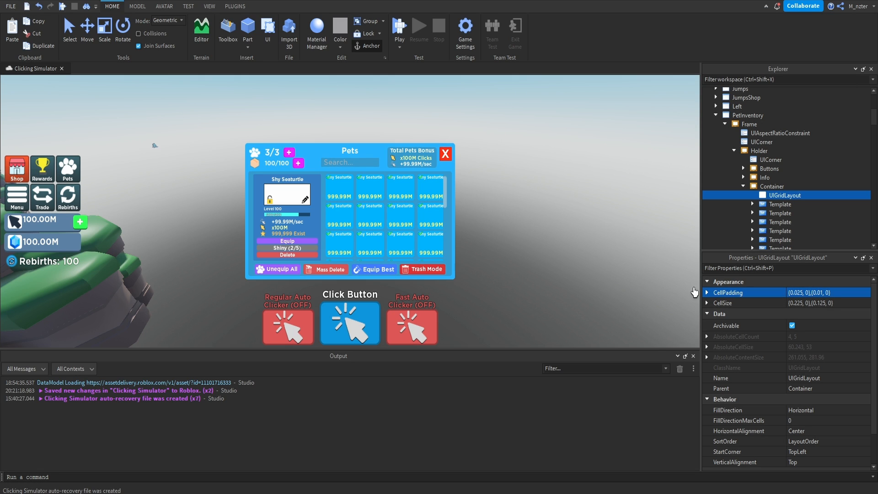
left_click(690, 277)
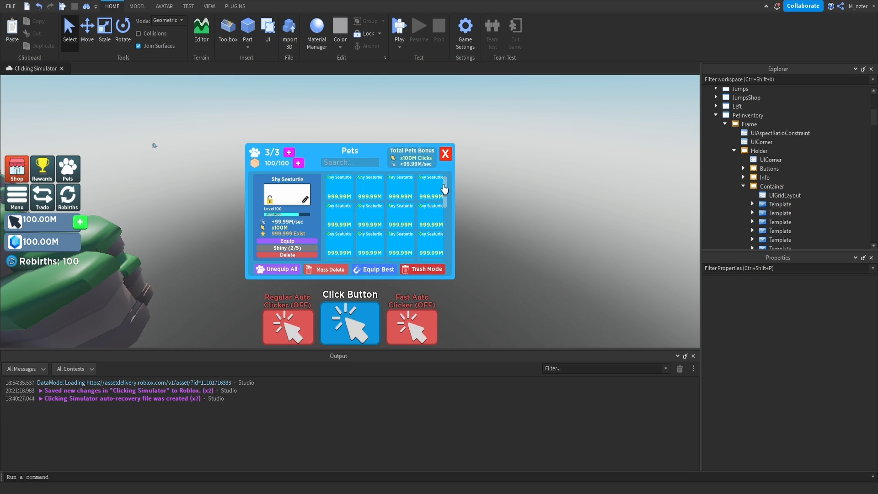
Set the Container ScrollingFrame's VerticalScrollBarInset to Always.
left_click(773, 195)
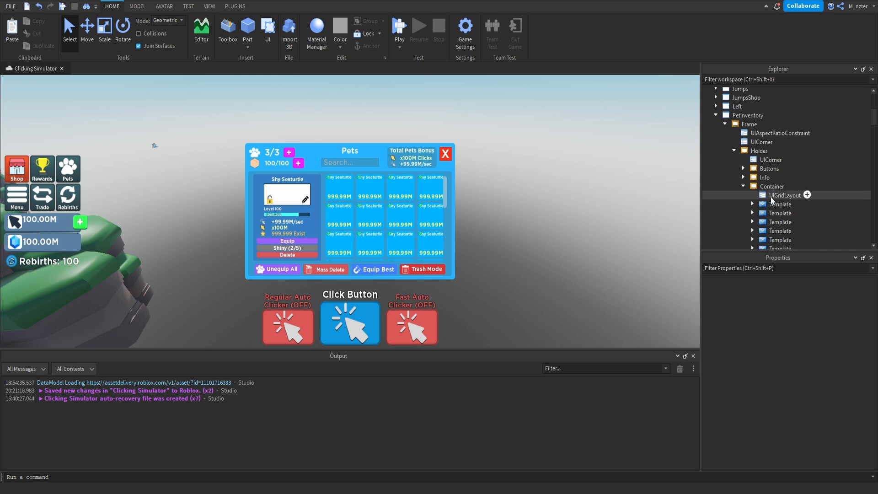
left_click(773, 187)
left_click(780, 269)
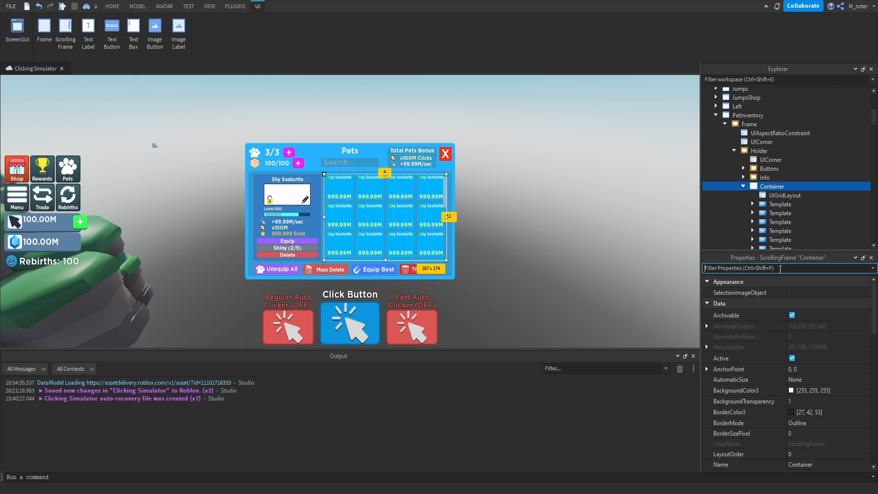
type("ins")
left_click(798, 303)
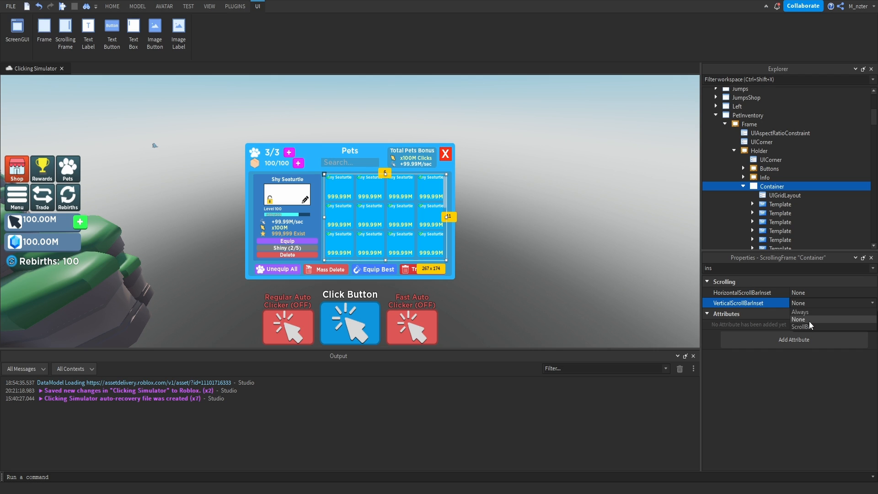
left_click(814, 313)
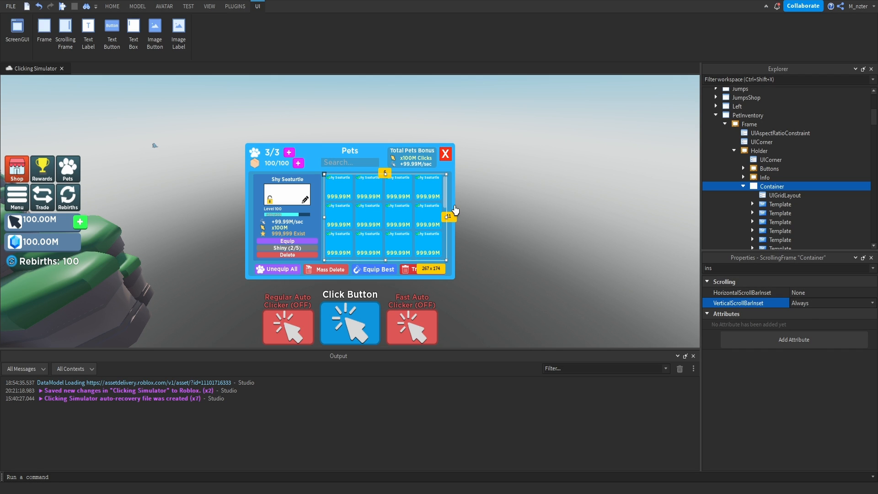
left_click(502, 215)
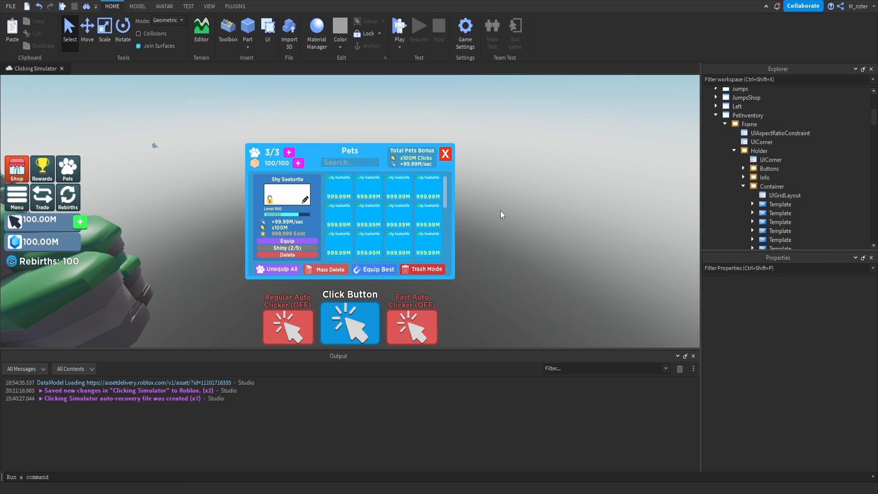
Delete the duplicated Template buttons from the Container, keeping only one.
left_click(780, 214)
scroll(783, 215, "down", 5)
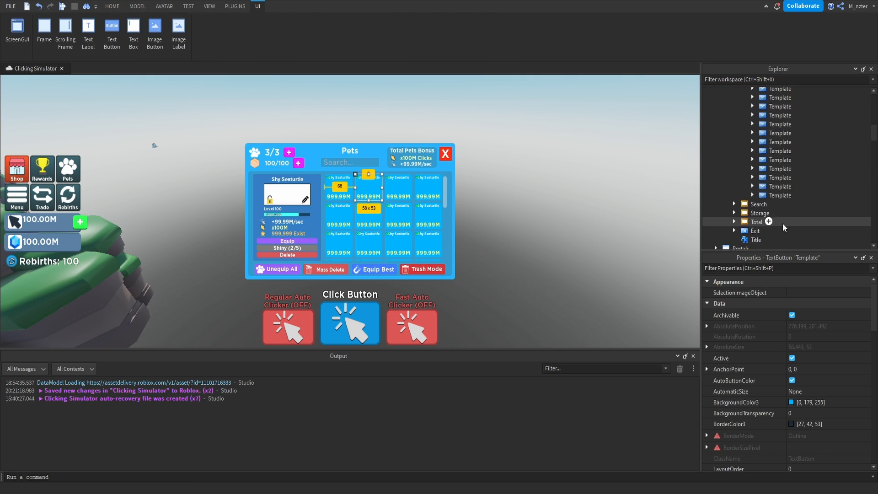
left_click(784, 196, "shift")
key("Delete")
Adjust the Container's outer edge slightly and widen the Info frame at its outer edge to about 152 x 174.
left_click(771, 161)
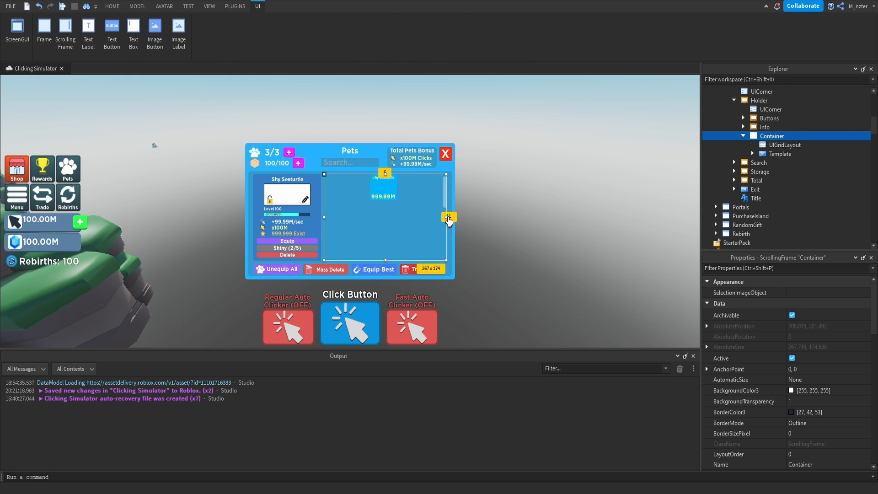
left_click_drag(447, 216, 449, 220)
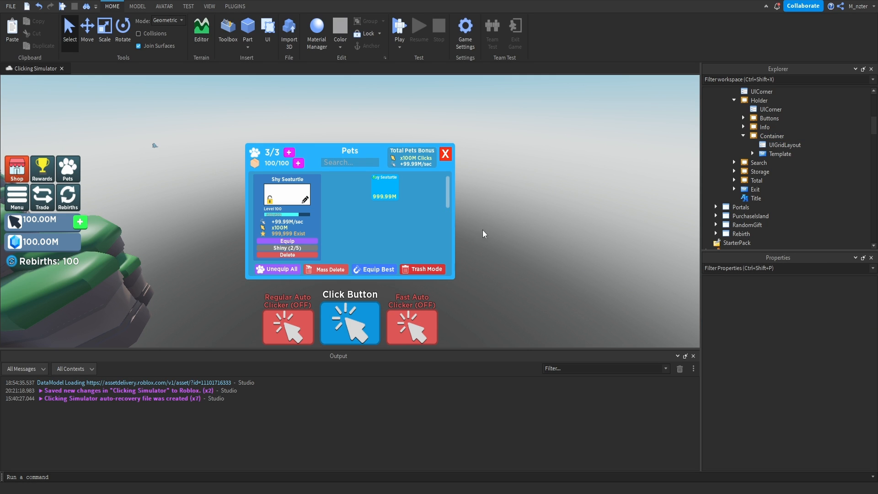
left_click(765, 127)
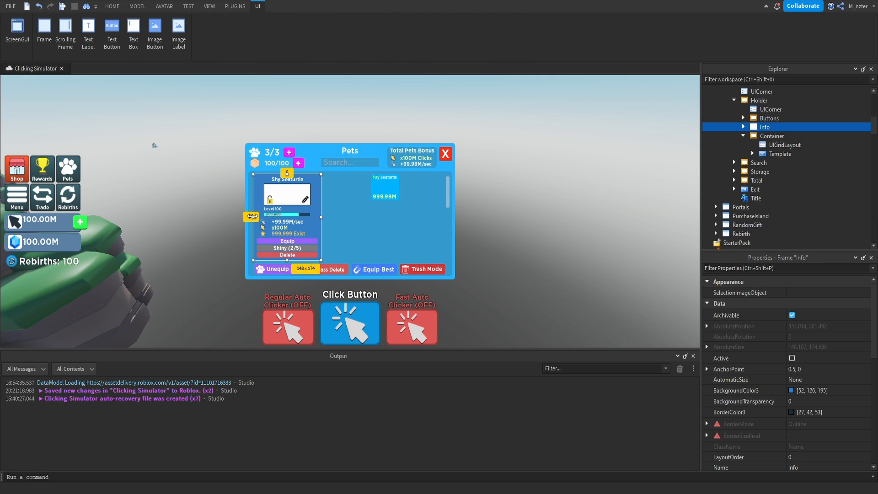
left_click_drag(251, 216, 250, 220)
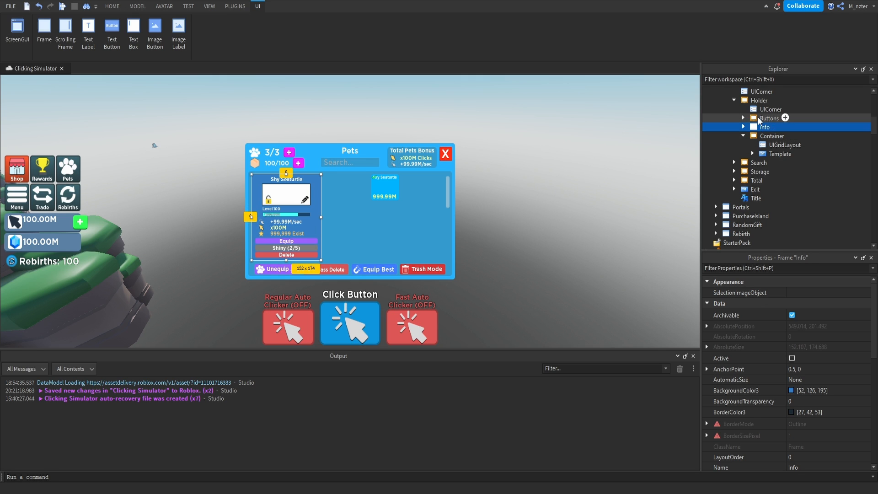
Widen the Buttons frame at both ends to about 429 x 21 and recentre it horizontally.
left_click(778, 118)
left_click_drag(253, 270, 251, 270)
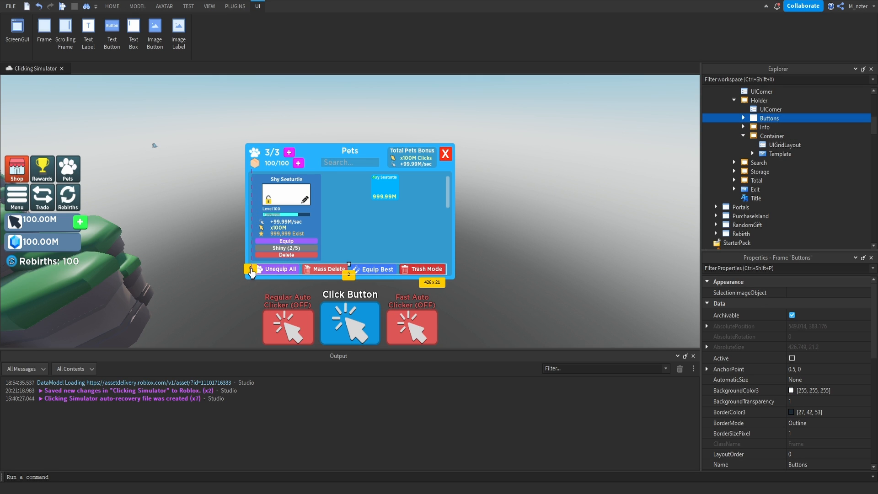
left_click_drag(446, 270, 445, 271)
left_click(751, 267)
type("po")
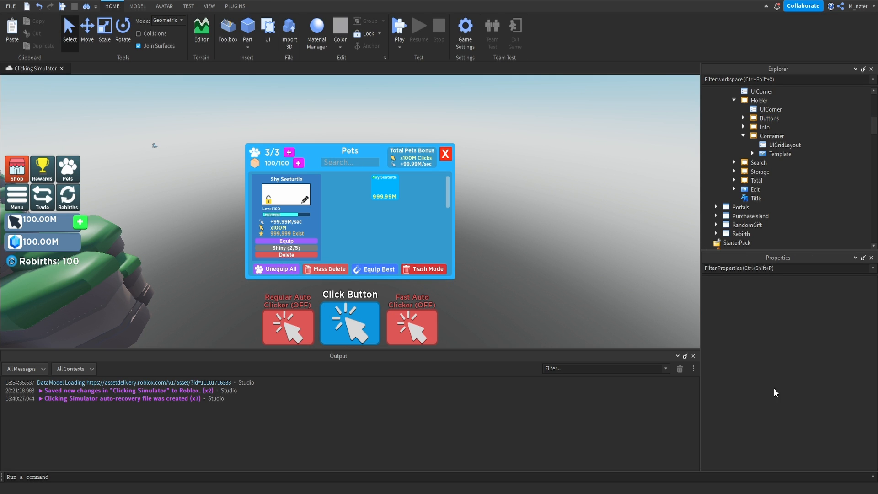
Insert a new Frame directly under PetInventory and rename it Warning.
scroll(795, 188, "up", 3)
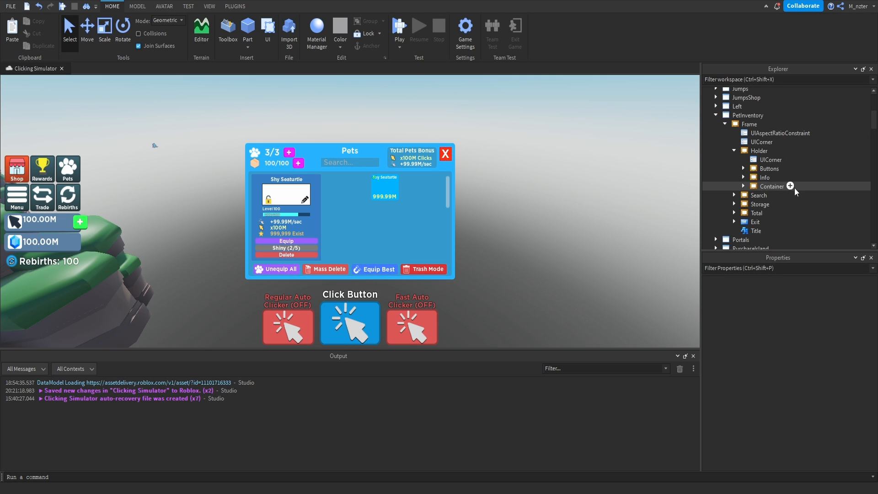
left_click(726, 124)
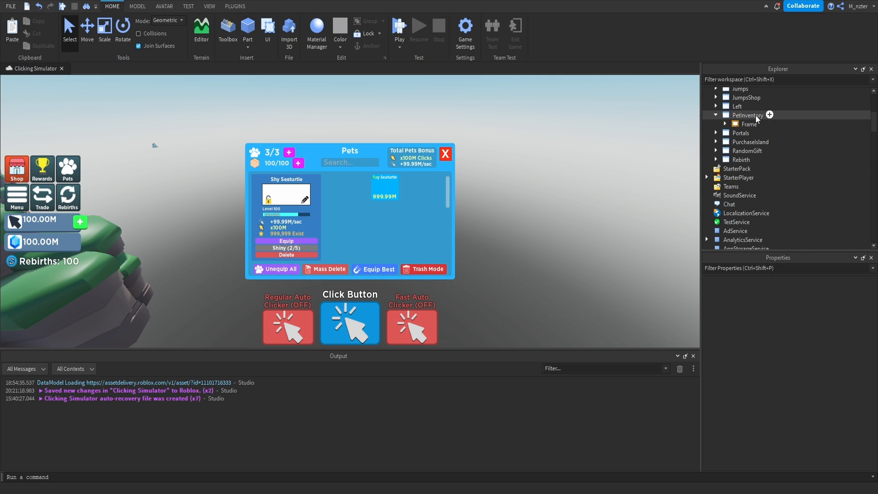
left_click(771, 116)
left_click(785, 153)
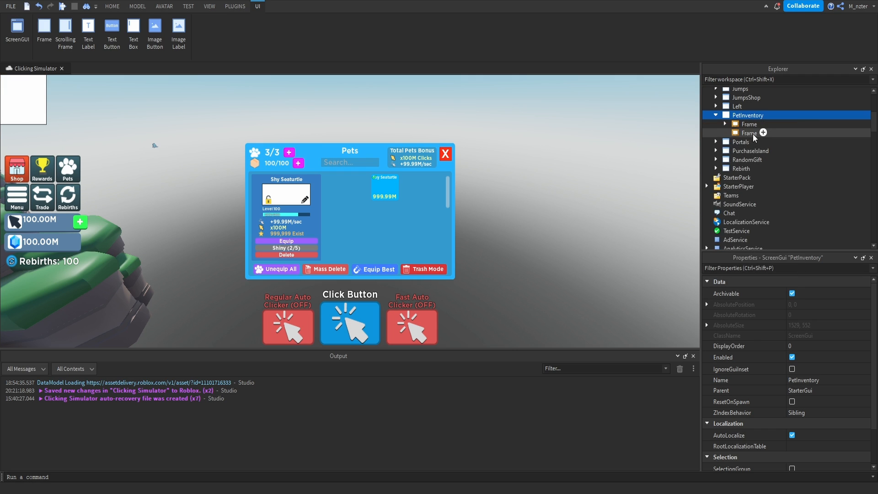
double_click(752, 133)
type("Warning")
key("Return")
Set the Warning frame's Size to {0.2, 0},{0.2, 0} and move it over the pets window.
left_click(805, 268)
type("size")
left_click(822, 324)
type("2, 0},{0.2, 0")
key("Return")
left_click_drag(99, 121, 385, 228)
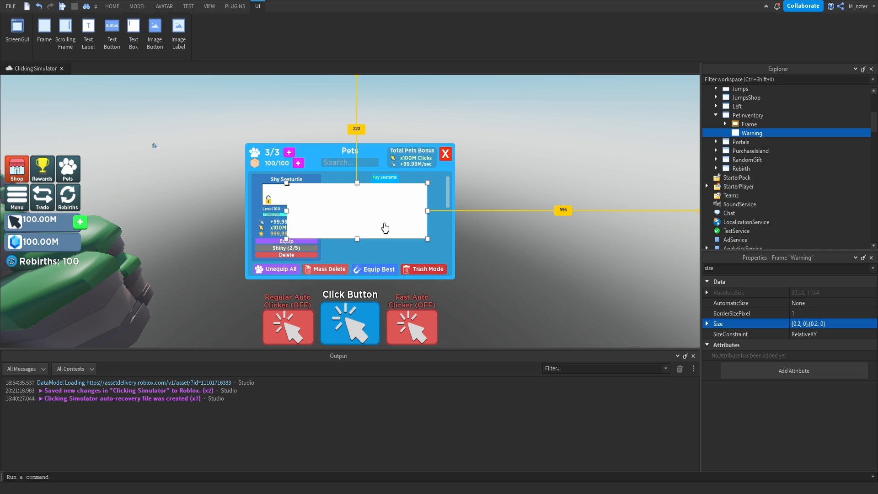
Centre the Warning frame with AnchorPoint 0.5, 0.5 and Position {0.5, 0},{0.5, 0}.
left_click(748, 268)
type("po")
left_click(813, 304)
type(".5,.5")
key("Tab")
type(".5, 0")
type(".5,")
key("Return")
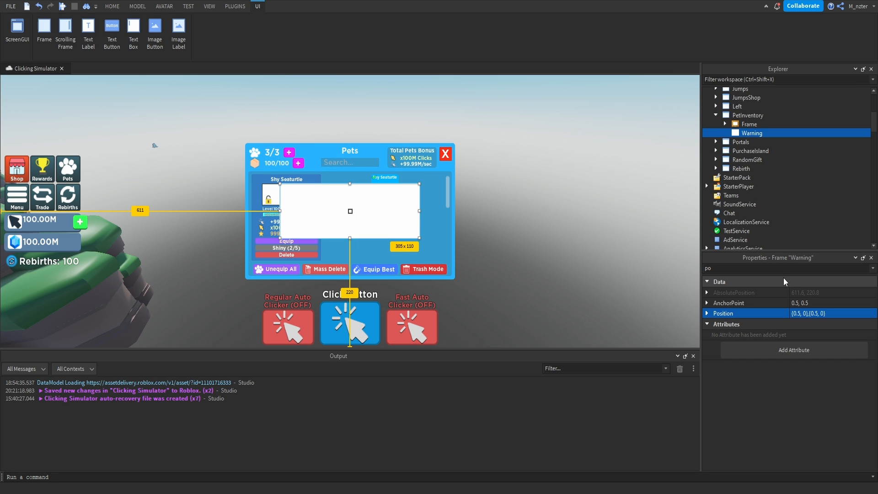
Add a UICorner to the Warning frame with a CornerRadius of 0.1, 0.
left_click(771, 133)
type("ui")
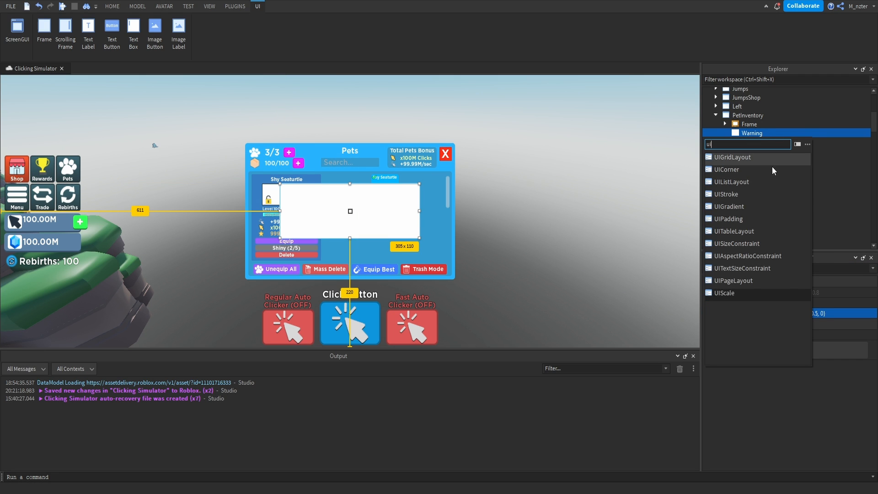
left_click(776, 168)
left_click(794, 292)
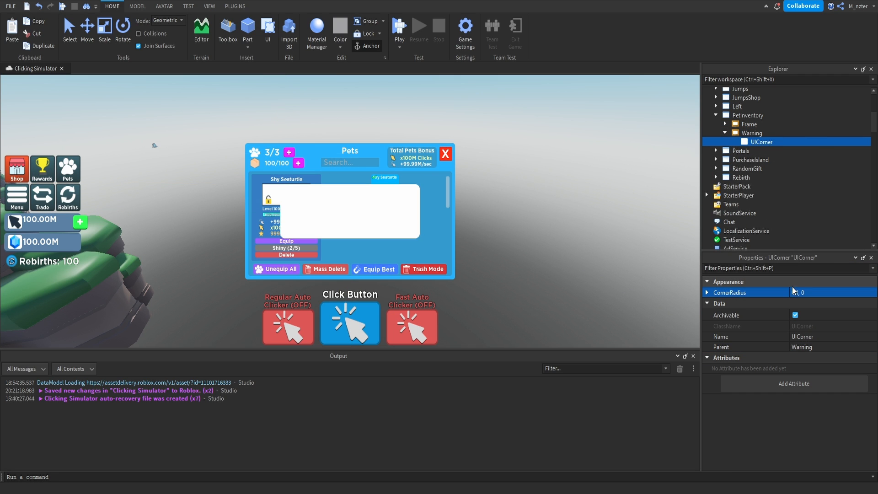
Duplicate the pets window's Title label and move the copy into the Warning frame.
left_click(725, 124)
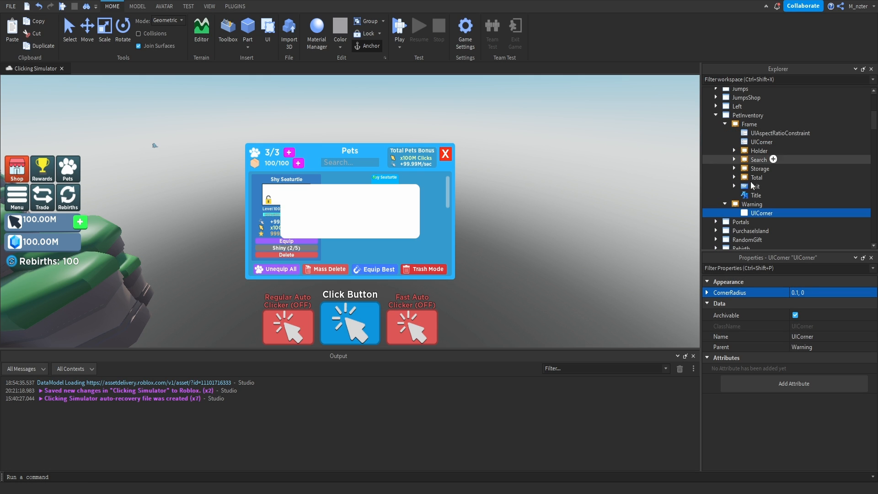
left_click(756, 196)
key("ctrl+d")
left_click_drag(755, 203, 756, 215)
left_click(725, 124)
Set the Warning frame's Title text to WARNING.
left_click(787, 269)
type("text")
left_click(809, 315)
type("WARN(")
type("NG")
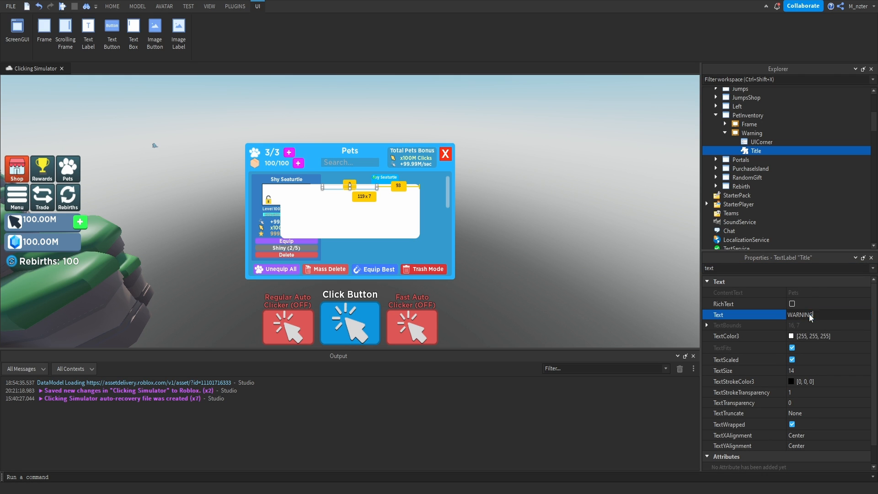
key("Return")
Set the WARNING title's TextColor3 to red, 255, 61, 64.
left_click(792, 336)
left_click(434, 163)
left_click_drag(421, 171, 420, 189)
left_click(499, 335)
Set the Warning frame's BackgroundColor3 to 68, 179, 227 and enlarge its Title label to about 119 x 20.
left_click(752, 133)
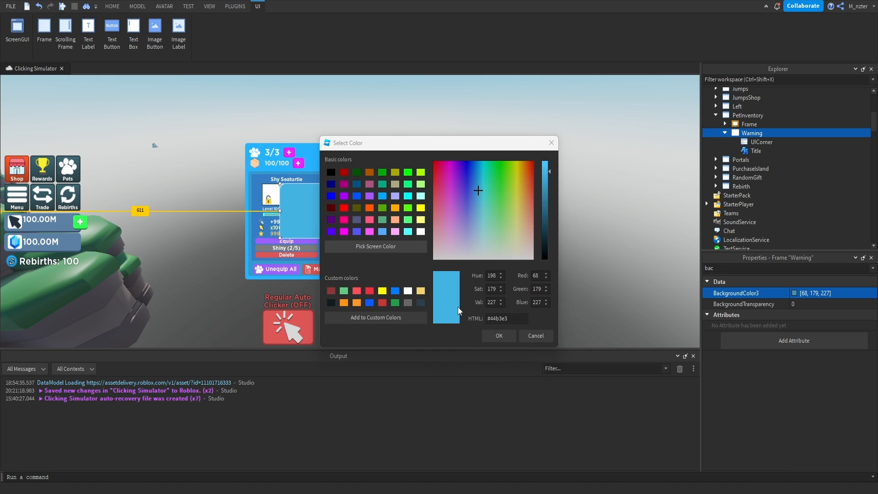
left_click(536, 336)
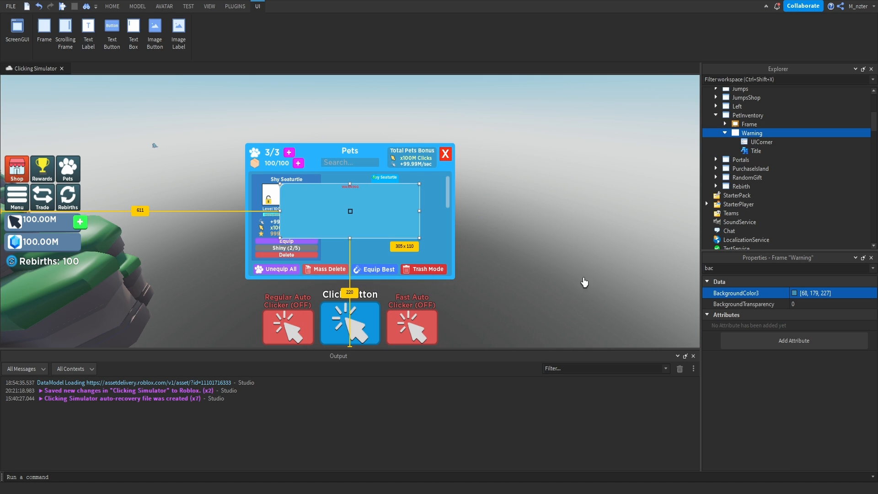
left_click(757, 150)
left_click_drag(349, 190, 348, 198)
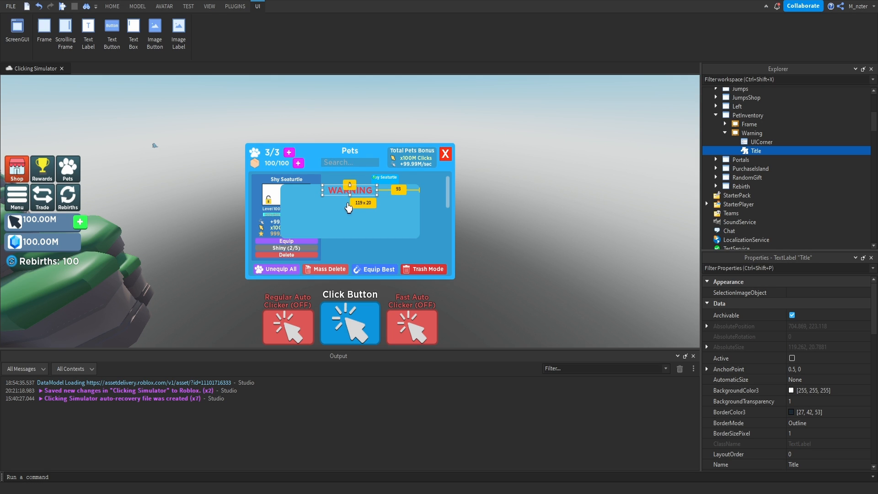
Duplicate the Warning frame's Title label and rename the copy Subtitle.
key("ctrl+d")
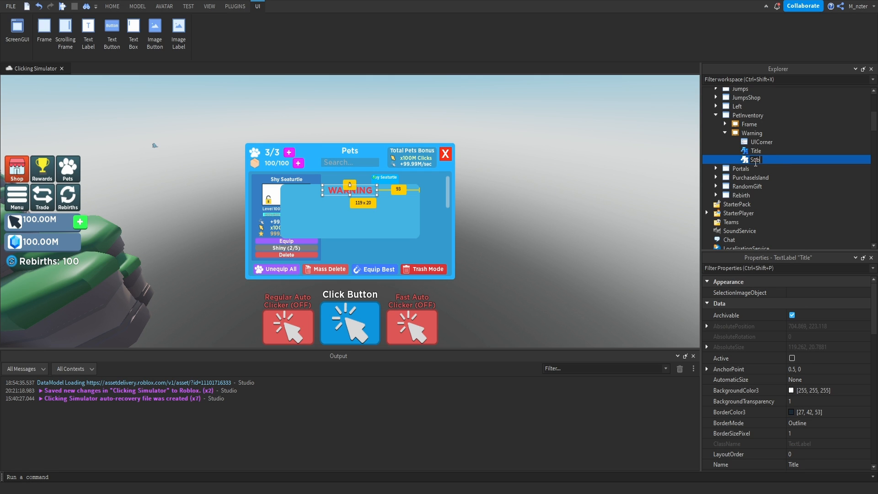
type("e")
key("Return")
Set the Subtitle's text to "Are you sure you want to delete 100 pets? (unlocked and unequipped)".
key("ctrl+shift+p")
type("text")
left_click(817, 315)
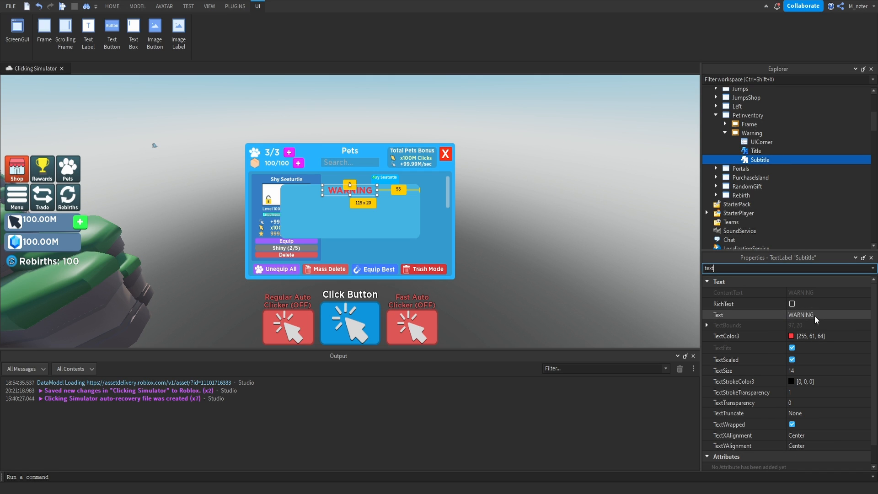
type("A")
type("re you sure you want to")
type(" delete 100 pets? ")
type("(unlocked ")
type("and unequipped)")
key("Return")
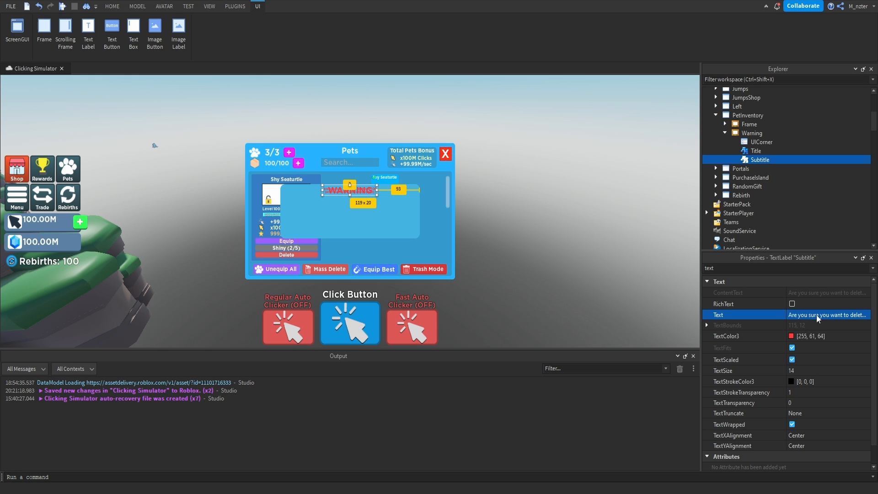
Set the Subtitle's TextColor3 to white, 255, 255, 255.
left_click(791, 337)
left_click_drag(532, 203, 538, 297)
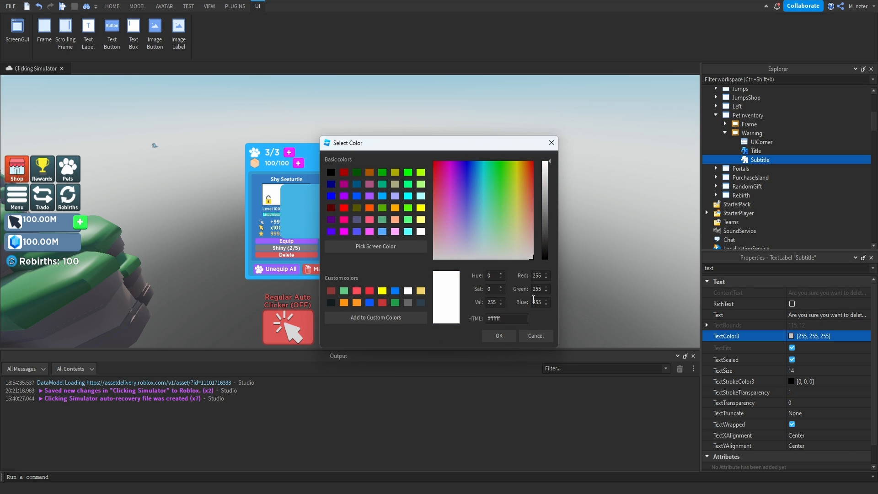
left_click(503, 339)
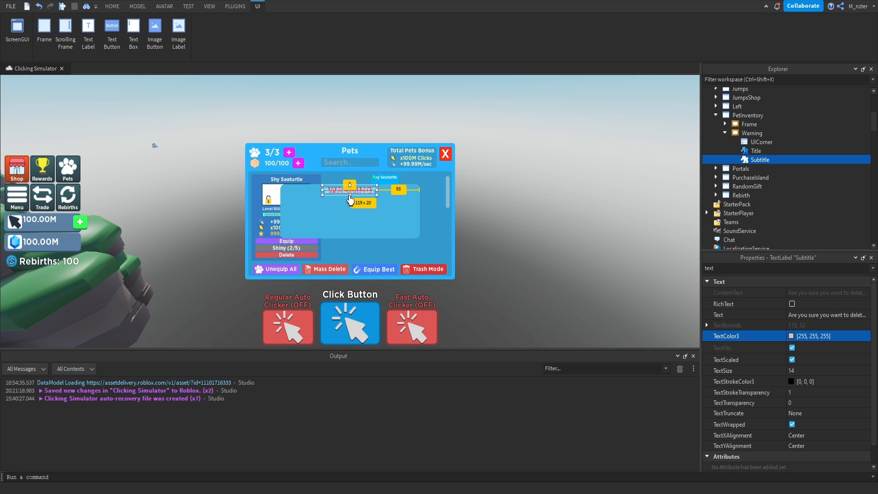
Enlarge the Subtitle label to about 265 x 57 across the Warning frame, below the title.
left_click_drag(350, 196, 351, 217)
left_click_drag(350, 186, 290, 224)
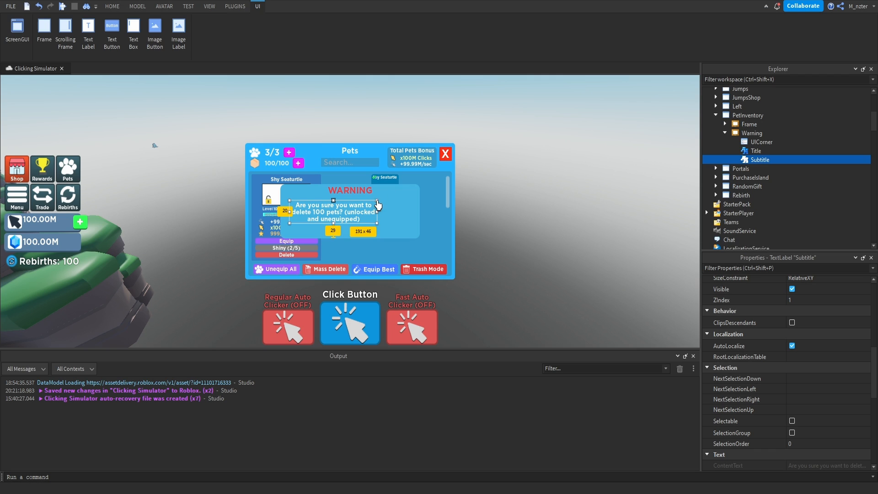
left_click_drag(378, 201, 411, 195)
Set the Subtitle's Position to {0.5, 0},{0.225, 0} and adjust its height to about 55.
left_click(761, 268)
type("po")
double_click(797, 314)
type("0.5")
key("Return")
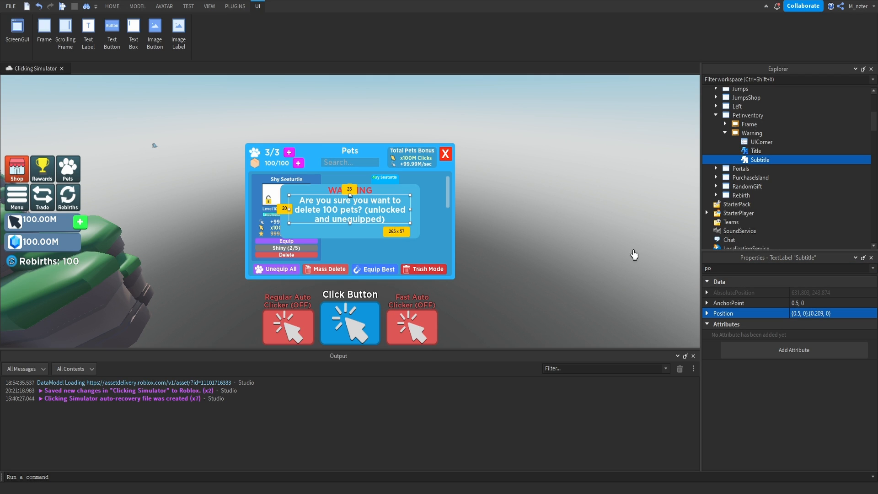
double_click(819, 314)
type("2")
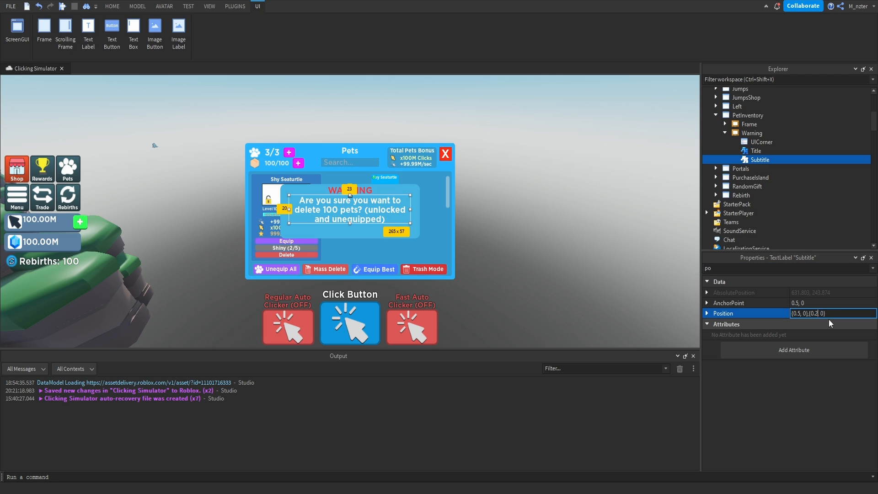
type("25")
key("Return")
left_click_drag(350, 225, 353, 224)
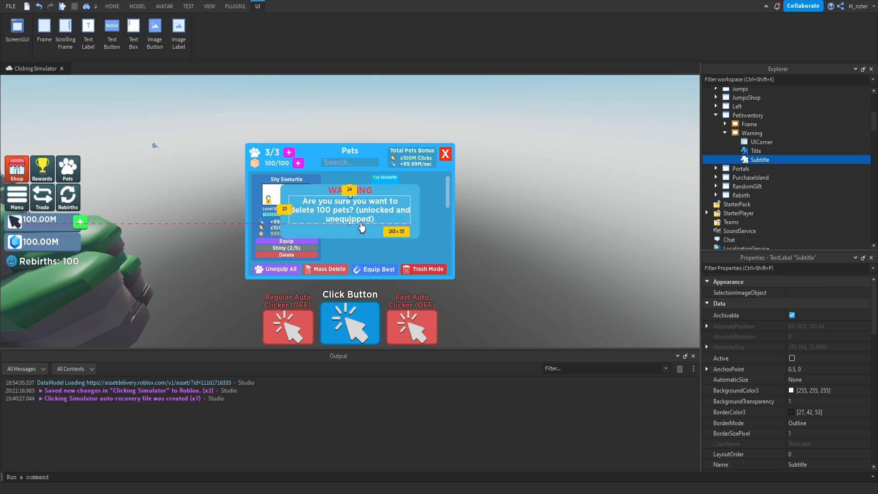
Insert a TextButton into the Warning frame and rename it Back.
left_click(752, 133)
left_click(770, 133)
type("tex")
key("Down")
key("Up")
key("Up")
key("Up")
key("Up")
key("Up")
key("Down")
key("Return")
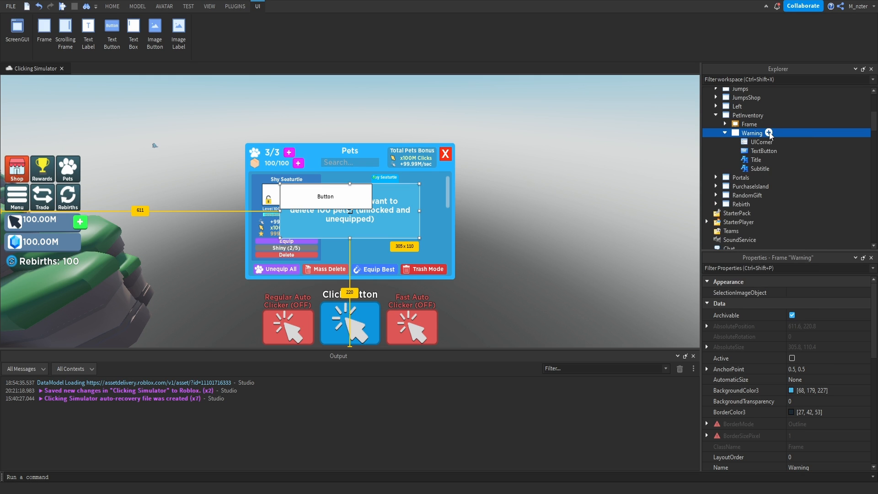
type("Back")
key("Return")
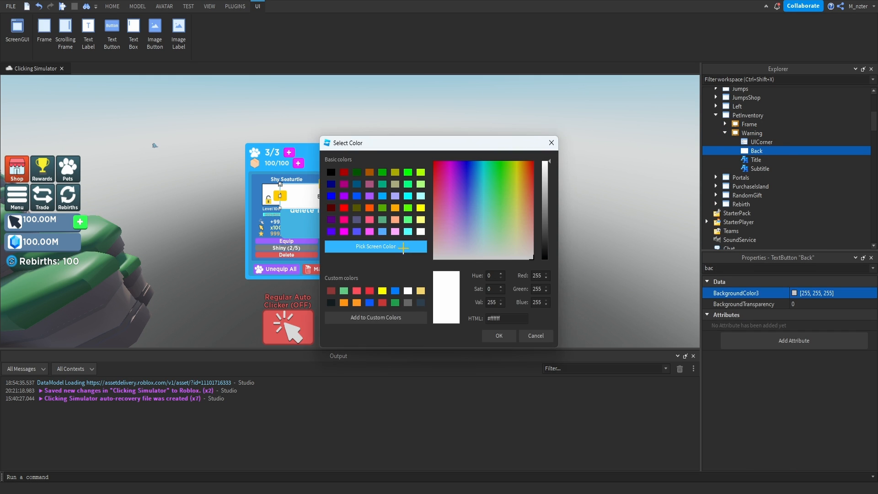
Set the Back button's BackgroundColor3 to green, 73, 255, 94, and its text to Back.
left_click(402, 247)
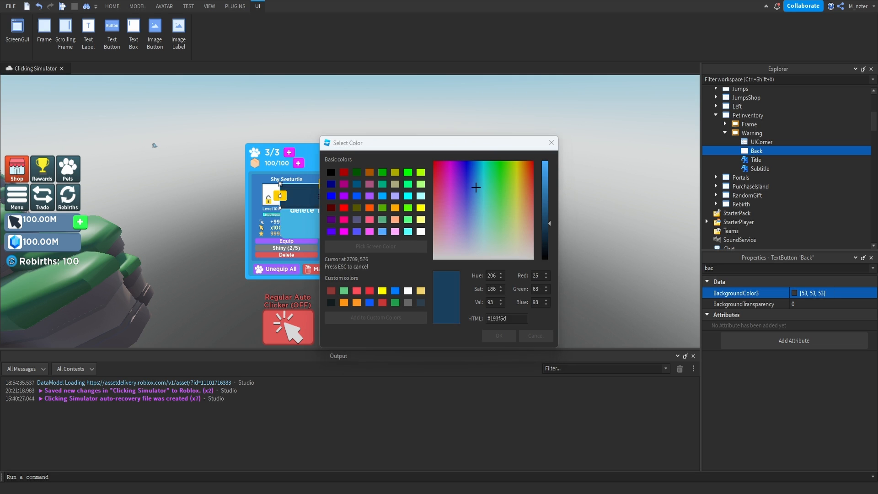
left_click(499, 336)
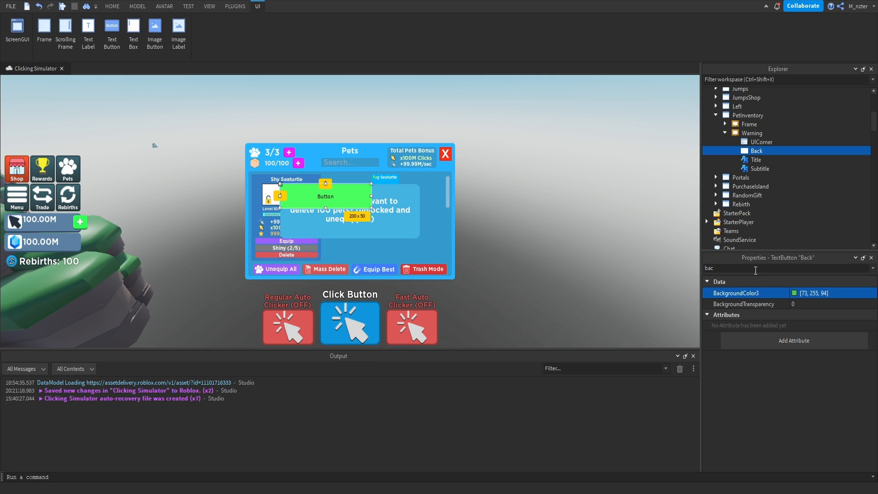
double_click(756, 270)
type("text")
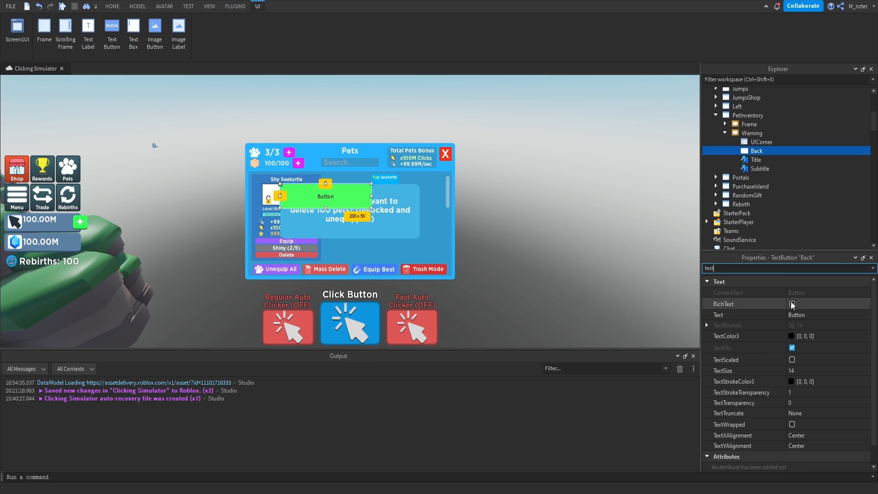
left_click(801, 315)
type("B")
key("BackSpace")
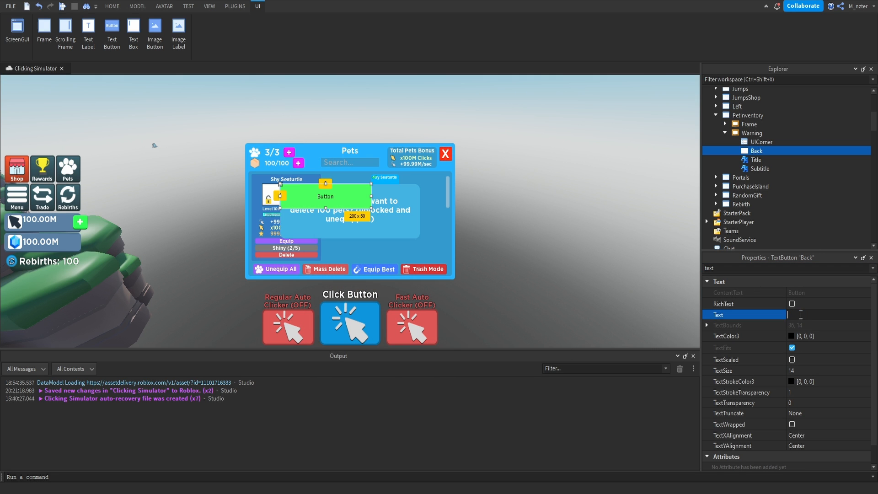
type("Back")
key("Return")
Make the Back button's text white and turn on TextScaled.
left_click(790, 337)
left_click_drag(547, 215, 551, 149)
key("Return")
left_click(792, 360)
Set the Back button's FontFace to Gotham SSm with Bold weight.
scroll(799, 381, "down", 2)
double_click(764, 269)
type("f")
left_click(796, 315)
left_click(816, 402)
Add a UICorner to the Back button with a CornerRadius of 0.1, 0.
left_click(768, 150)
type("uic")
key("Return")
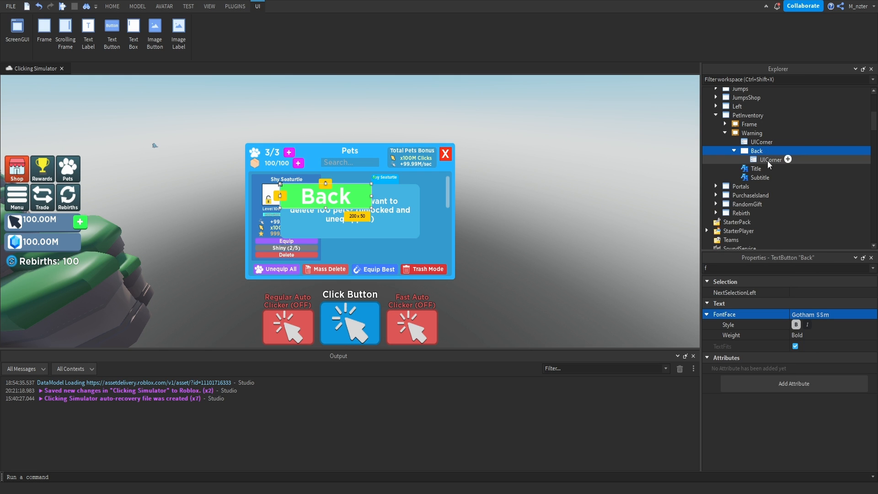
left_click(769, 161)
left_click(813, 293)
type(".1")
key("Return")
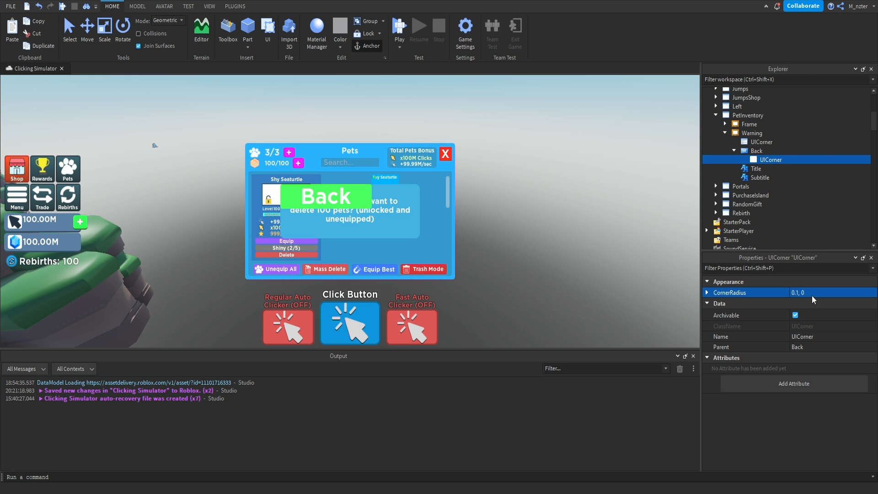
Resize the Back button to a relative height of 0.2, about 94 × 22 px, and place it below the subtitle in the Warning frame.
left_click(757, 151)
left_click(783, 269)
type("size")
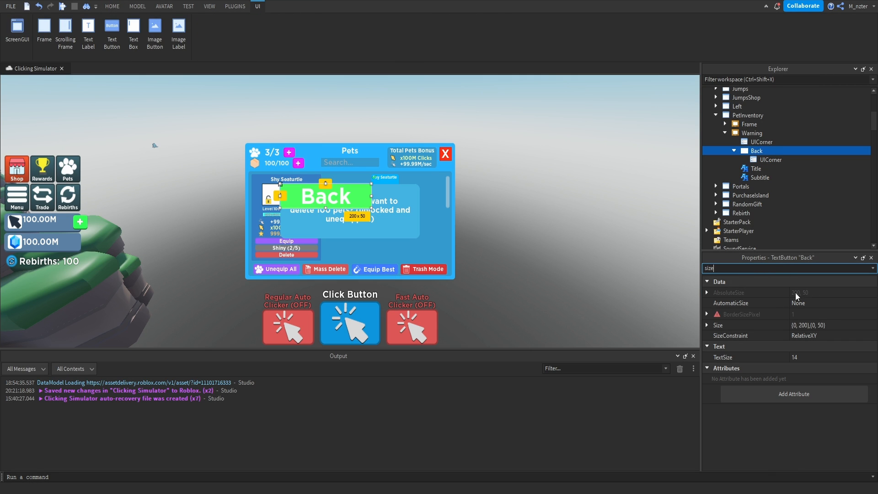
left_click(809, 323)
type(".")
type("2, 0},{0.2, 0")
key("Return")
left_click_drag(308, 191, 325, 233)
Set the Subtitle label's Size to {0.868, 0},{0.475, 0} so it clears the Back button.
left_click(349, 222)
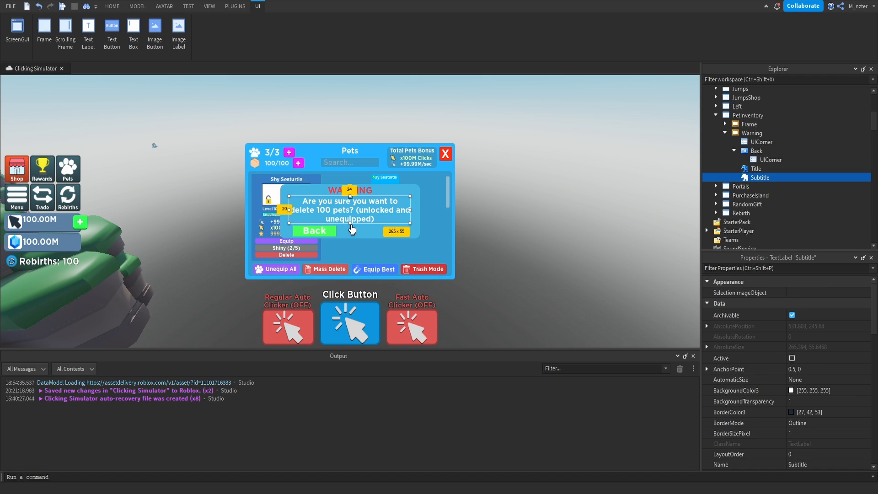
left_click(788, 266)
type("size")
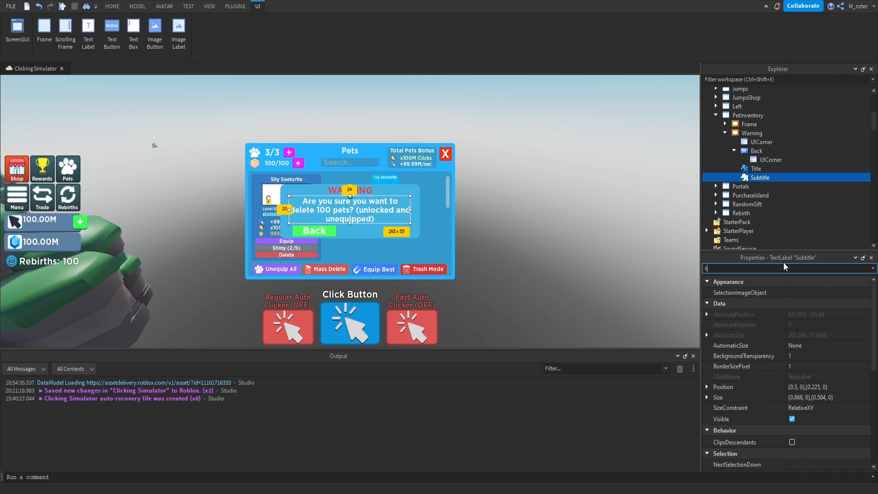
double_click(826, 321)
type("475")
key("Return")
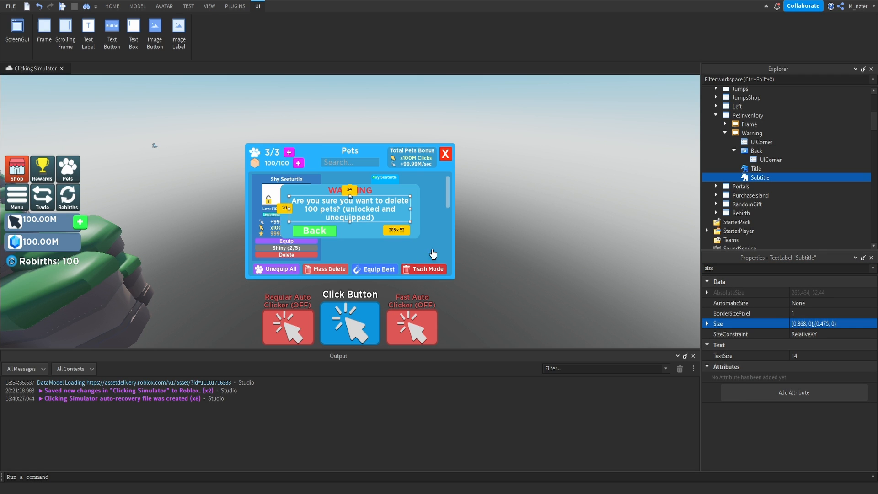
Widen the Back button to about 117 × 22 px and add a duplicate named Delete beside it.
left_click(754, 152)
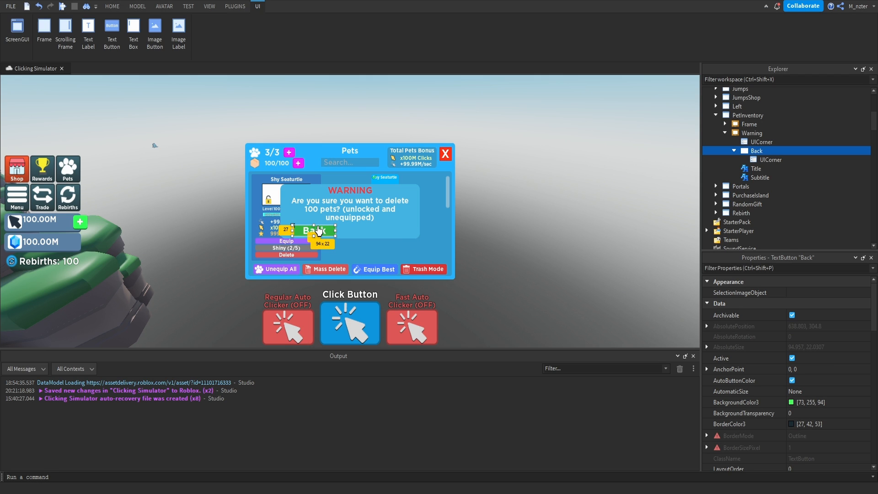
left_click_drag(336, 237, 393, 235)
key("ctrl+d")
left_click(759, 170)
type("Delete")
key("Return")
Set the Delete button's BackgroundColor3 to red, 255, 90, 94.
left_click(777, 268)
type("bac")
left_click(795, 293)
left_click(399, 246)
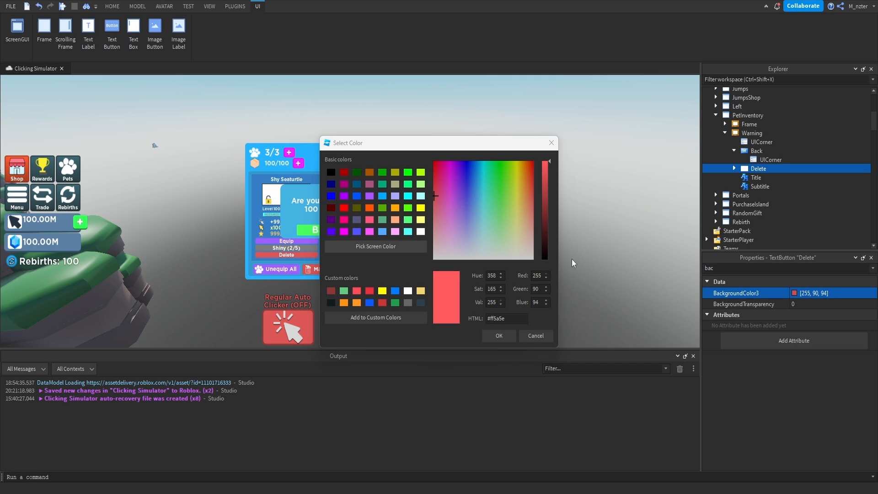
key("Return")
Set the Delete button's text to Delete.
left_click(787, 268)
type("tex")
left_click(813, 316)
type("Delete")
key("Return")
Set the CornerRadius of both the Back and Delete buttons' UICorners to 0.2, 0 together.
left_click(748, 171, "ctrl")
left_click(771, 159)
left_click(734, 168)
left_click(771, 177, "ctrl")
left_click(799, 293)
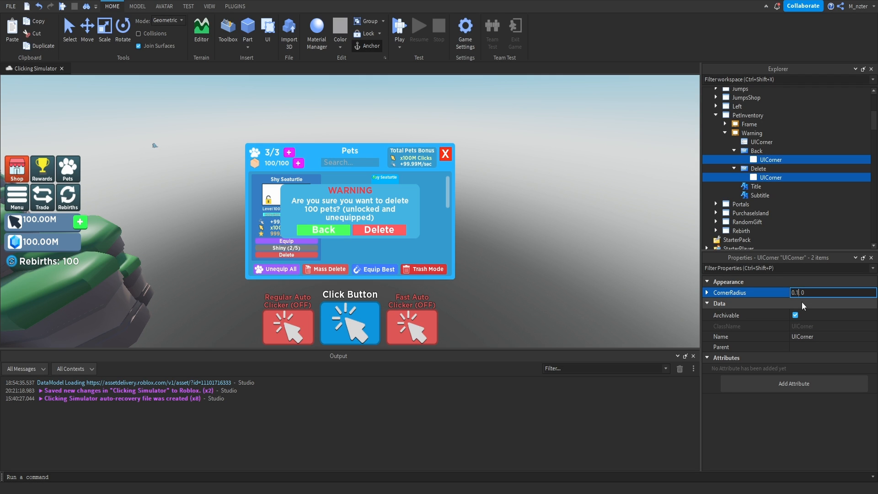
key("Delete")
type("2")
key("Return")
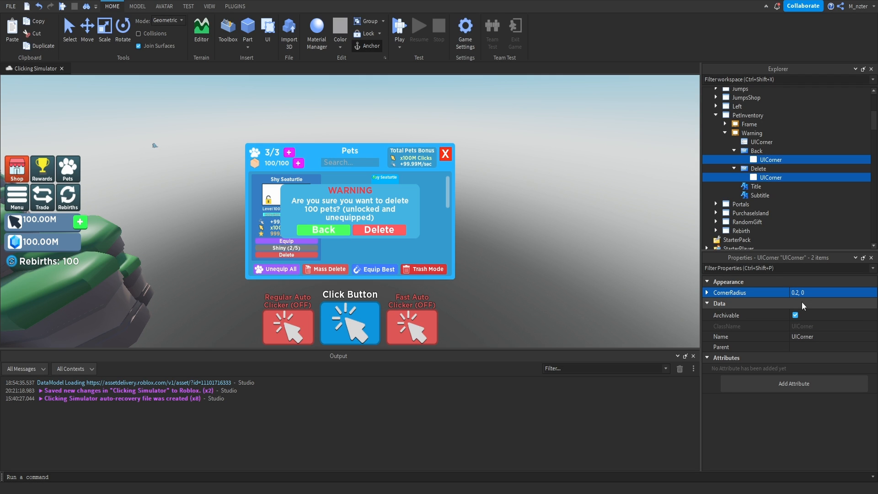
key("Escape")
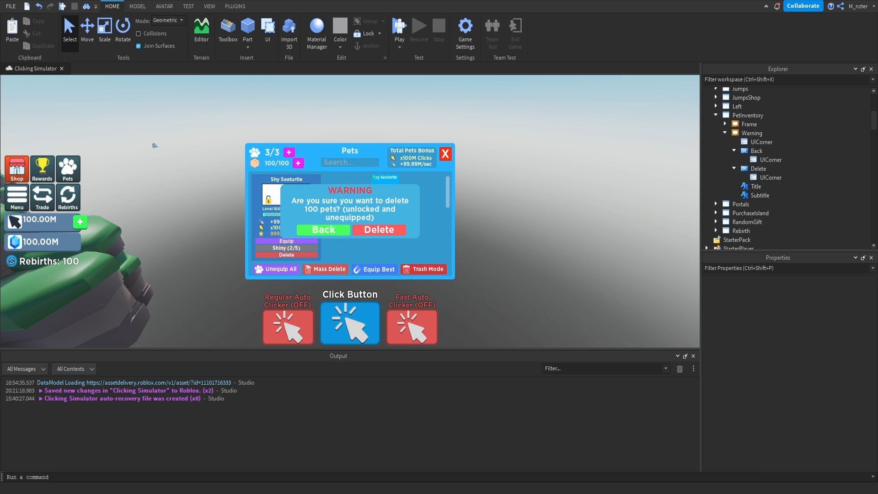
Collapse the Delete and Back buttons in the hierarchy and check the CornerRadius of the Warning frame's own UICorner.
left_click(735, 172)
left_click(736, 168)
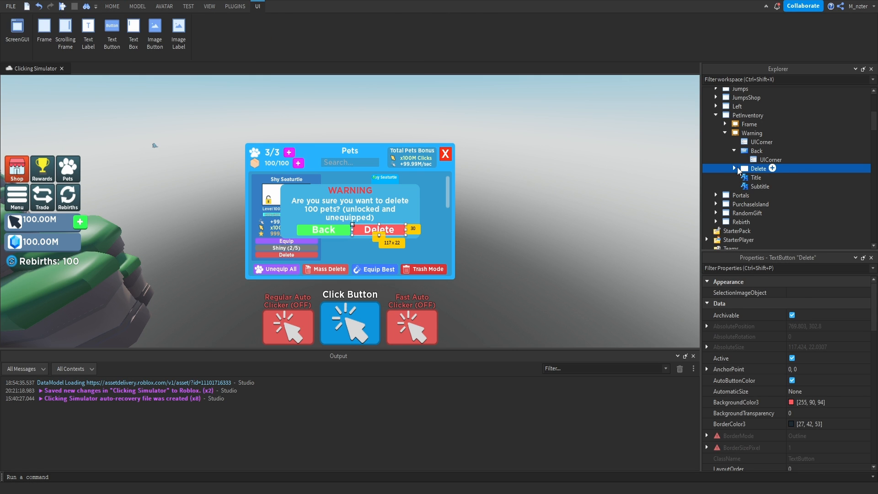
left_click(735, 150)
left_click(762, 142)
left_click(796, 292)
key("Return")
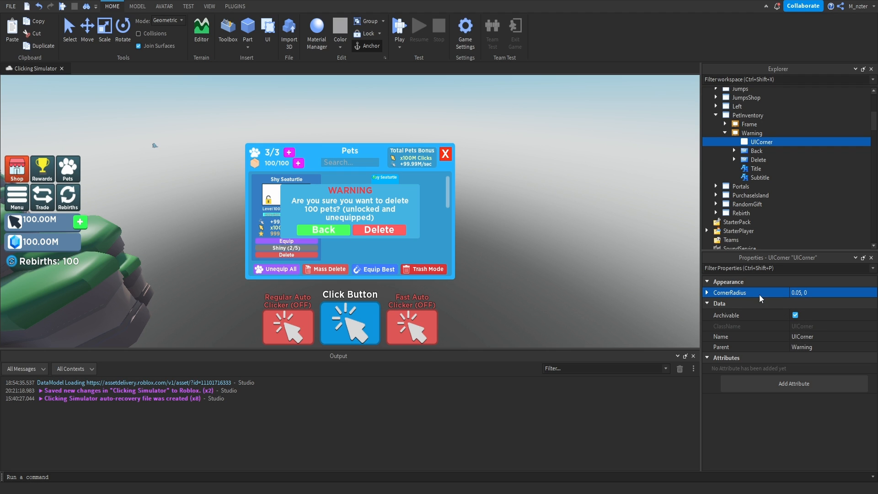
Collapse the Warning frame in the hierarchy and hide it by turning off its Visible property.
left_click(725, 133)
left_click(752, 133)
left_click(783, 268)
type("v")
left_click(794, 317)
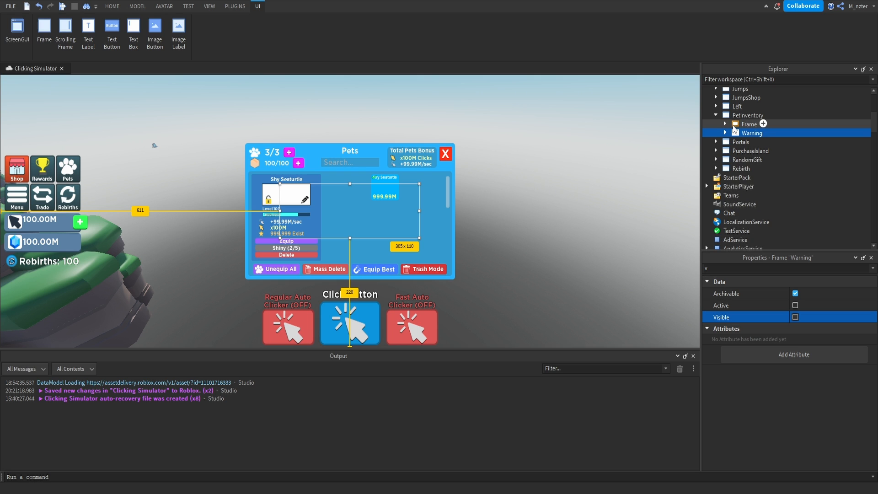